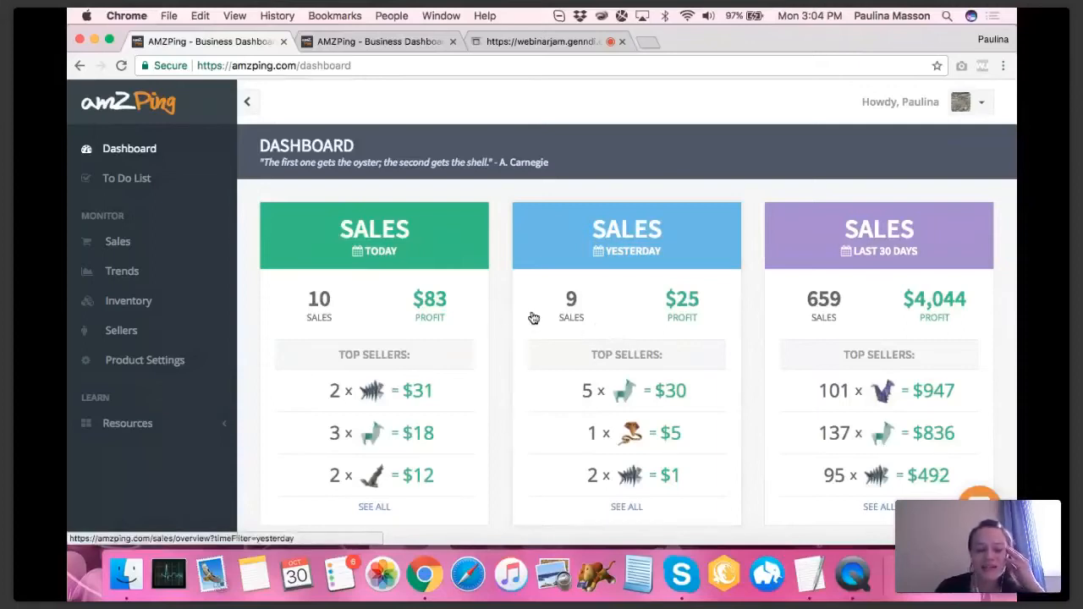
Step: Open the product sales trends and group the units-sold chart by day
{"action": "left_click", "coordinate": [169, 282]}
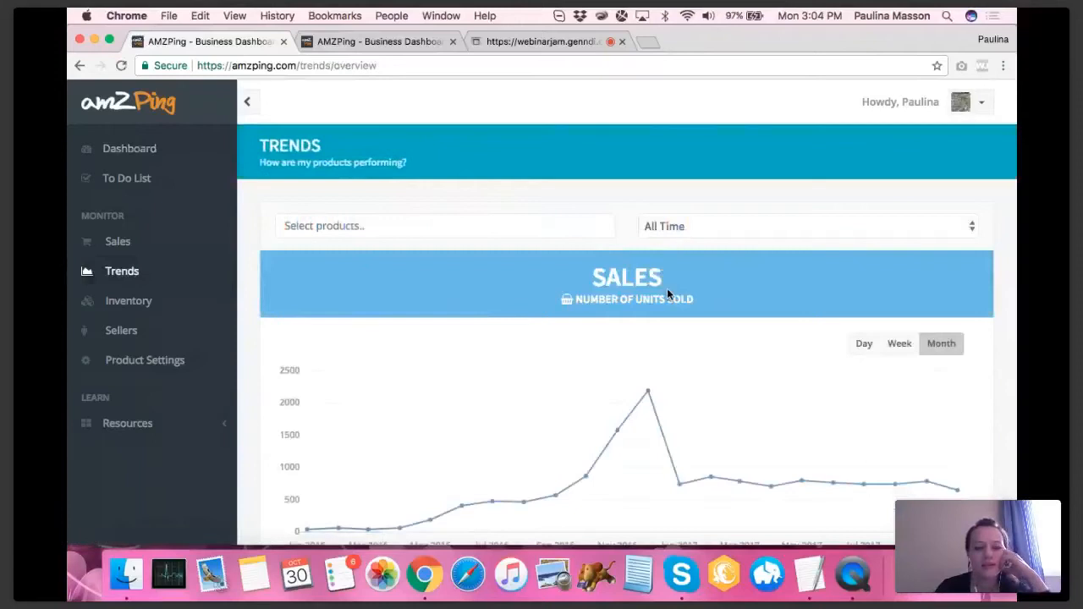
{"action": "scroll", "coordinate": [667, 287], "scroll_direction": "down", "scroll_amount": 3}
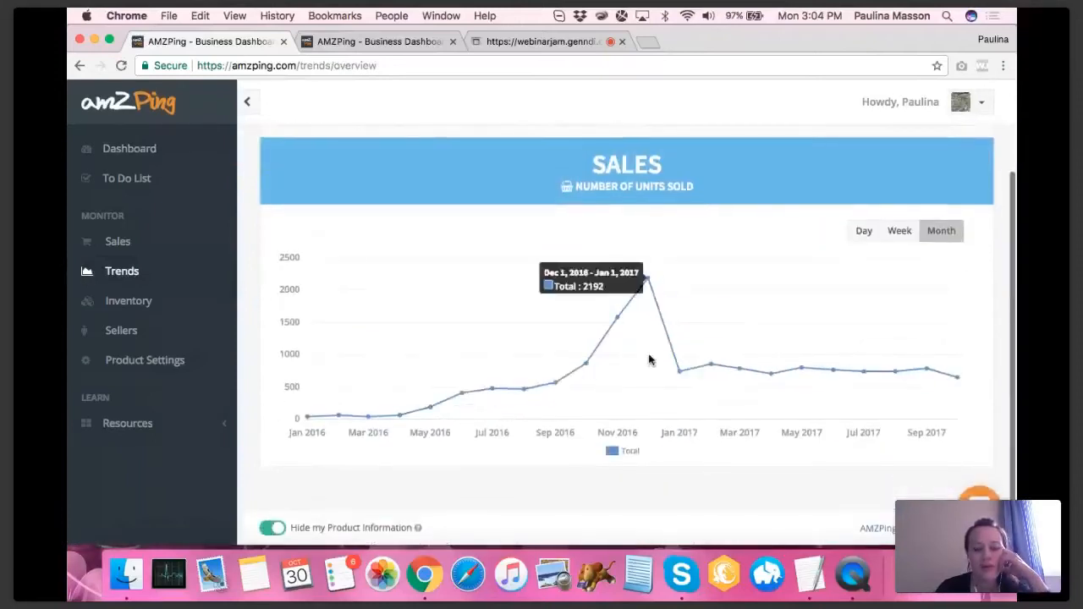
{"action": "left_click", "coordinate": [864, 237]}
{"action": "scroll", "coordinate": [803, 231], "scroll_direction": "up", "scroll_amount": 3}
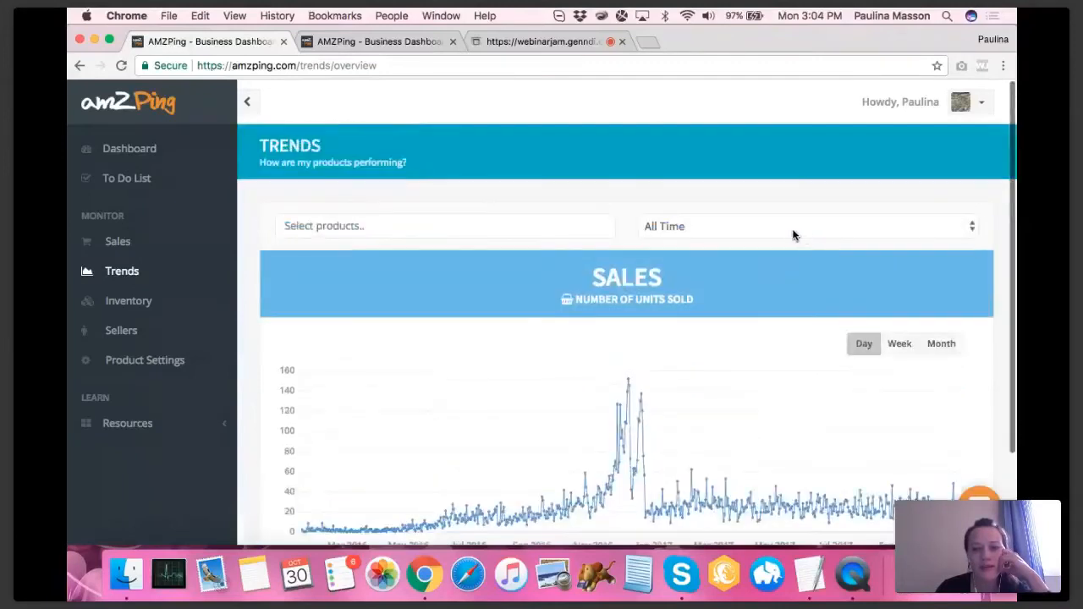
Step: Limit the trends chart to Last 30 Days and examine the daily units sold
{"action": "left_click", "coordinate": [795, 230]}
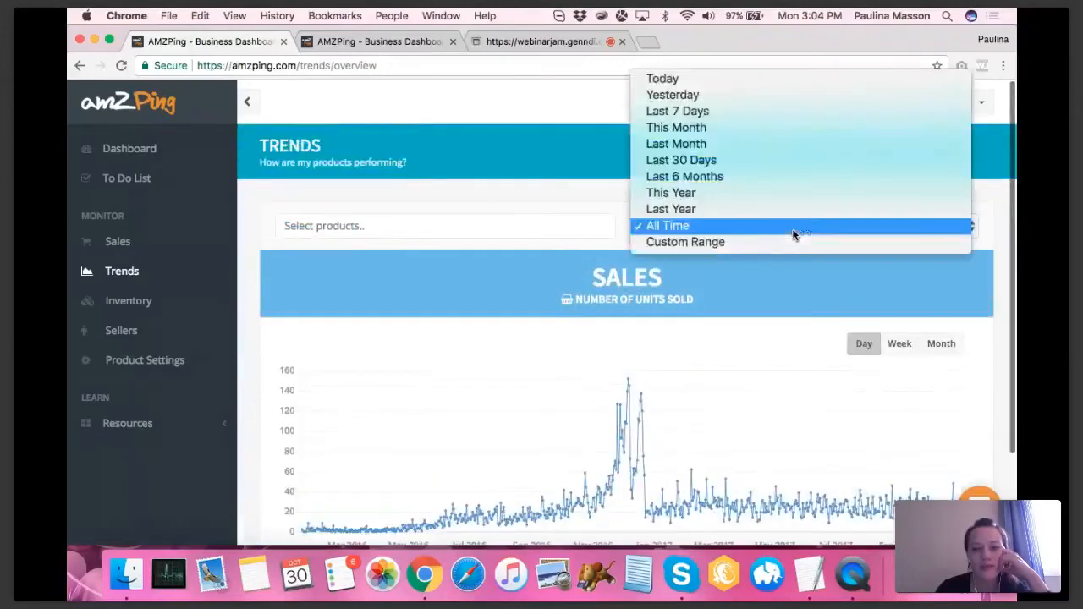
{"action": "left_click", "coordinate": [745, 160]}
{"action": "scroll", "coordinate": [773, 328], "scroll_direction": "down", "scroll_amount": 3}
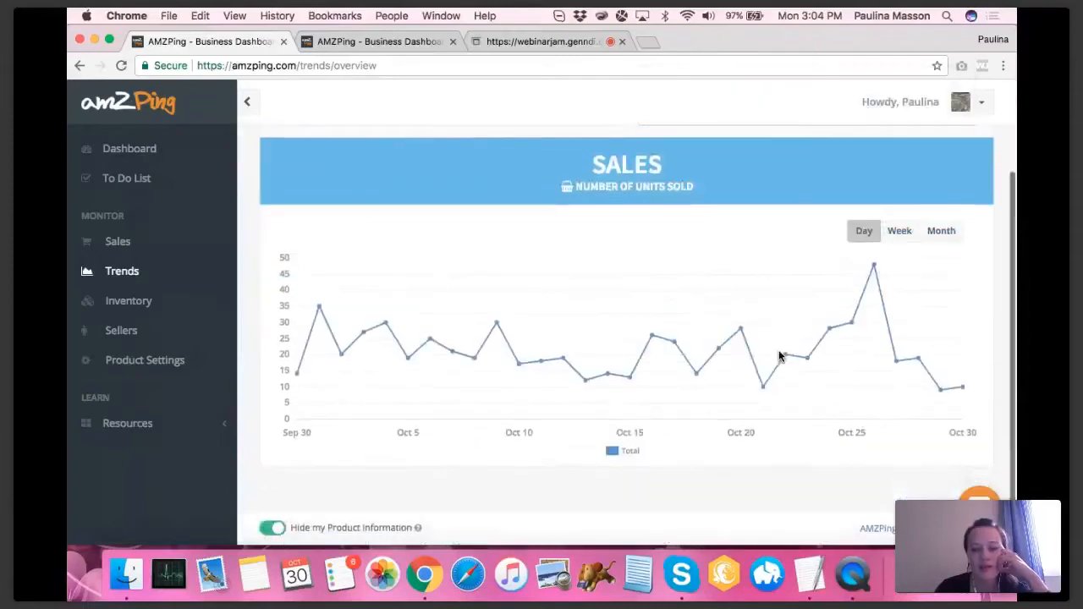
{"action": "mouse_move", "coordinate": [943, 407]}
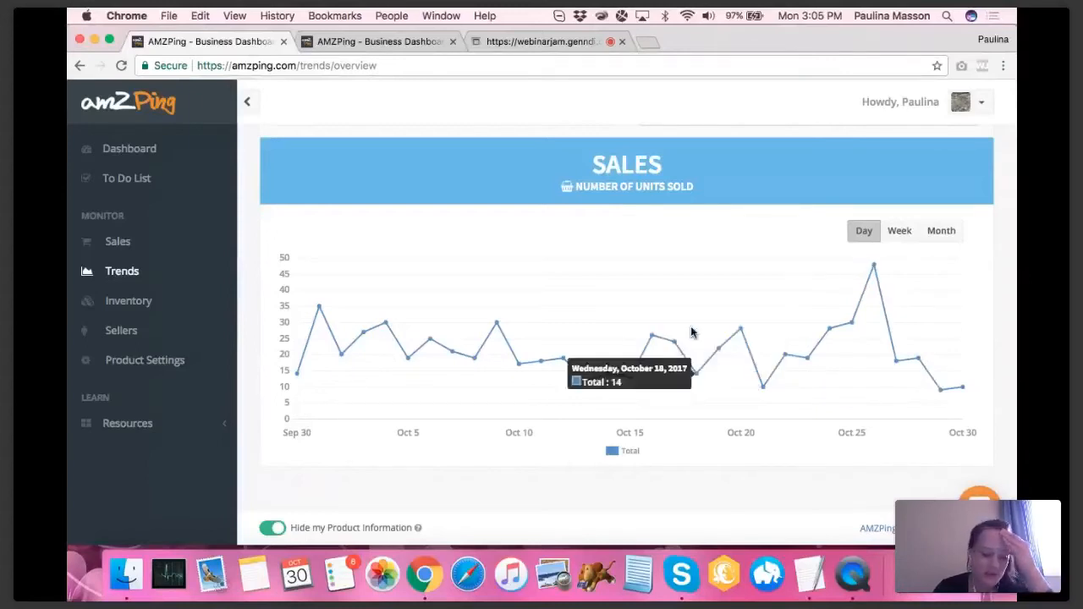
{"action": "scroll", "coordinate": [690, 332], "scroll_direction": "up", "scroll_amount": 3}
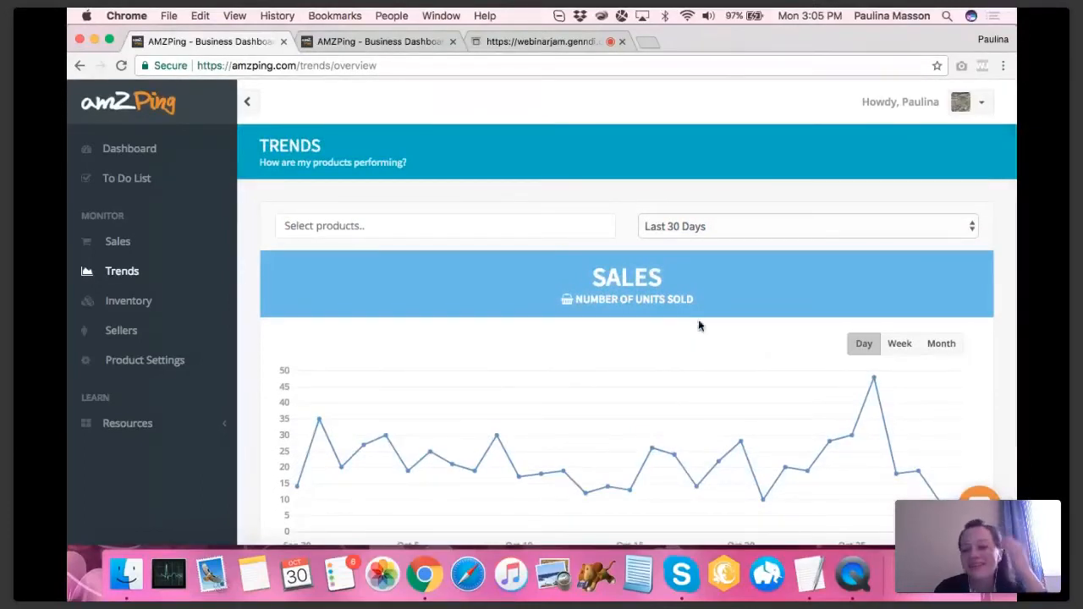
Step: Switch the trends period to Custom Range and set its start date to 09/01/2016
{"action": "left_click", "coordinate": [724, 230]}
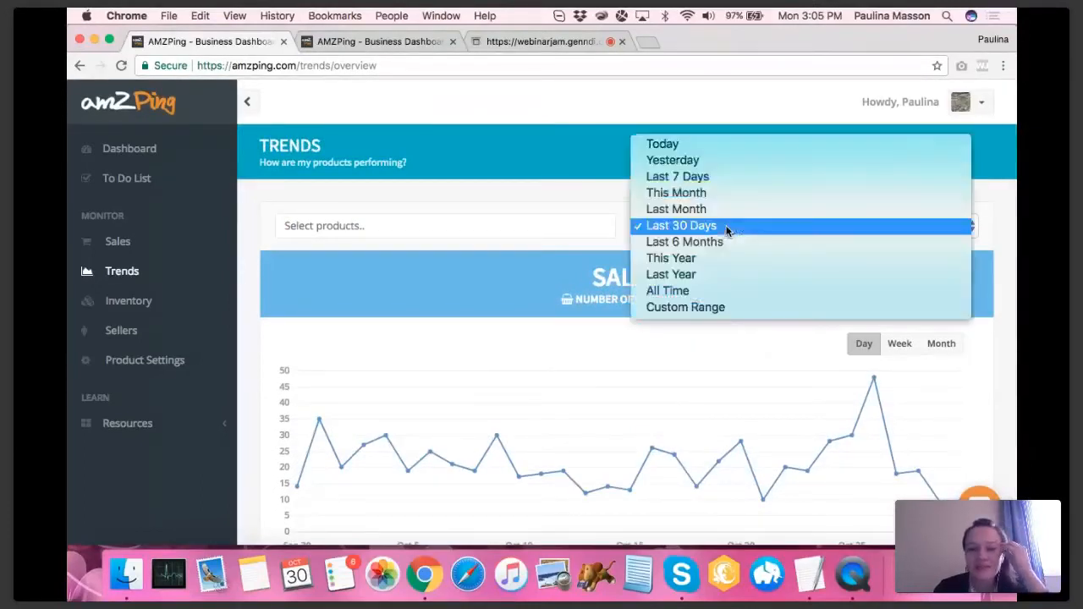
{"action": "left_click", "coordinate": [714, 309]}
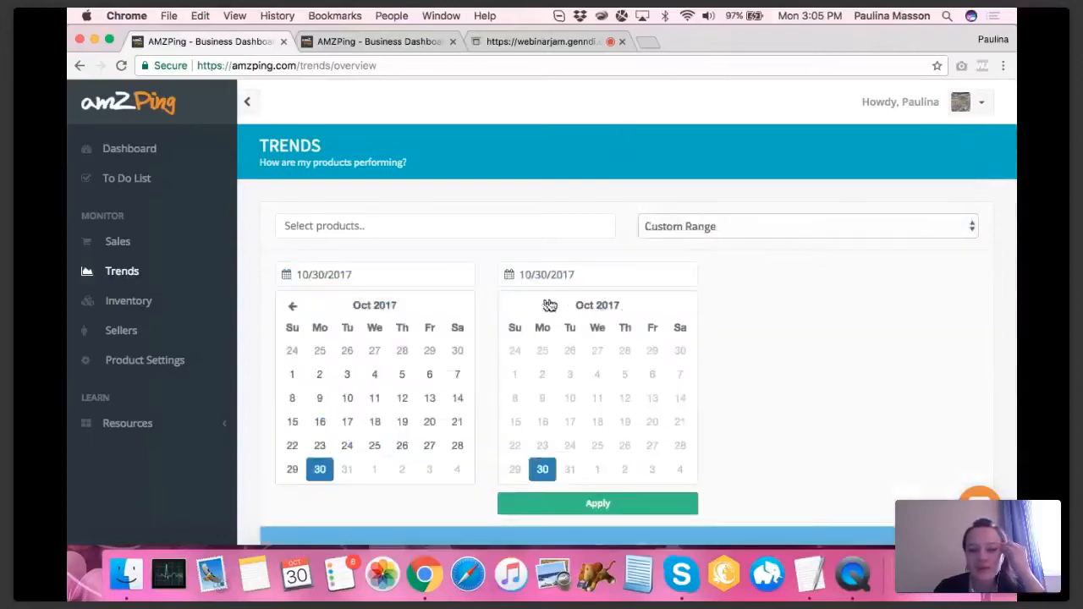
{"action": "triple_click", "coordinate": [308, 274]}
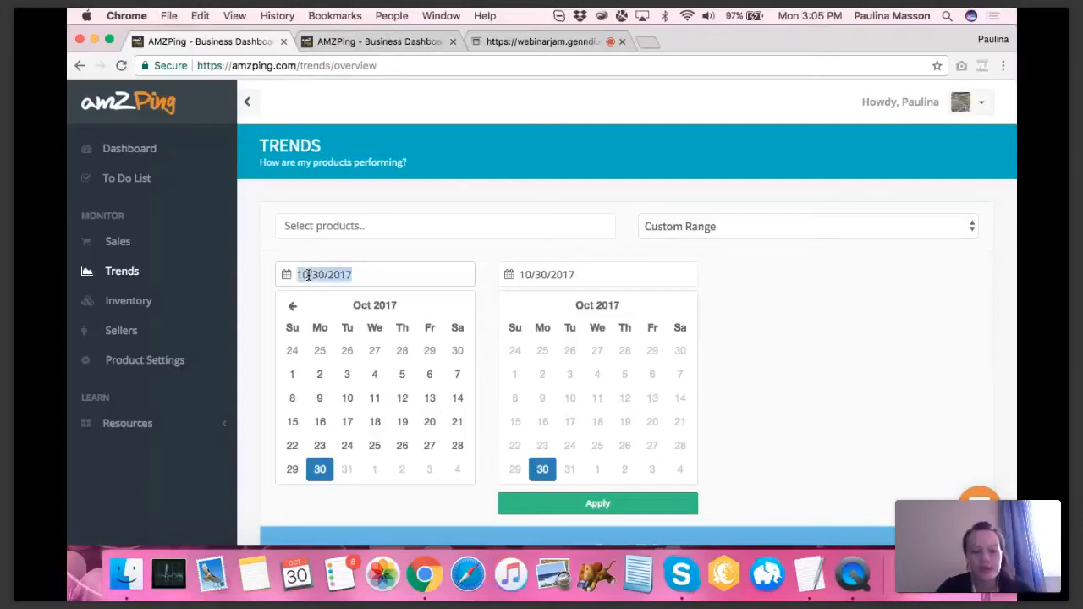
{"action": "type", "text": "09/0"}
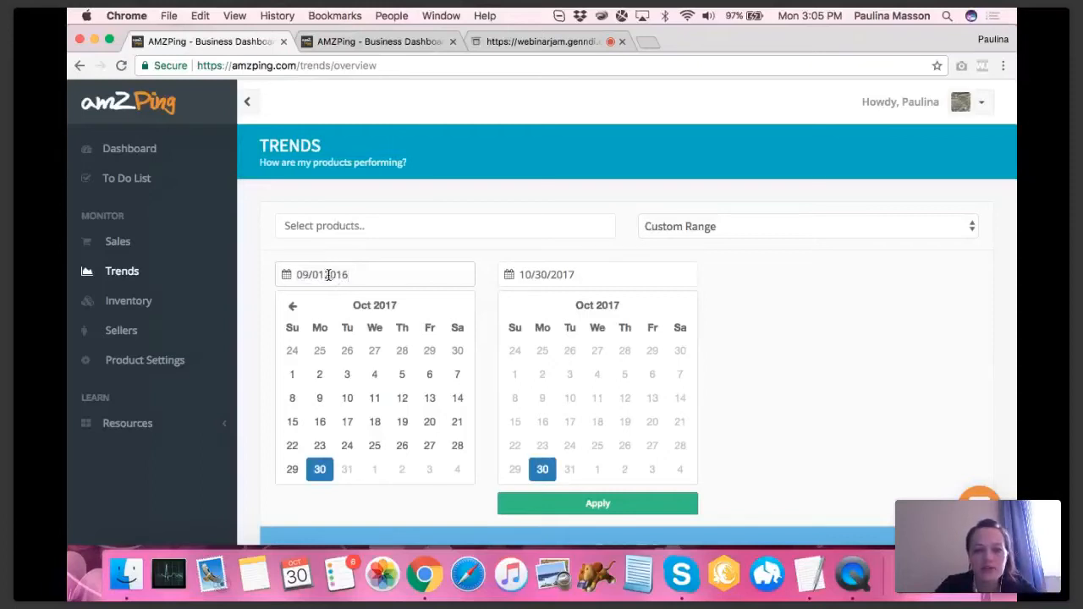
{"action": "left_click", "coordinate": [319, 275]}
{"action": "key", "text": "BackSpace"}
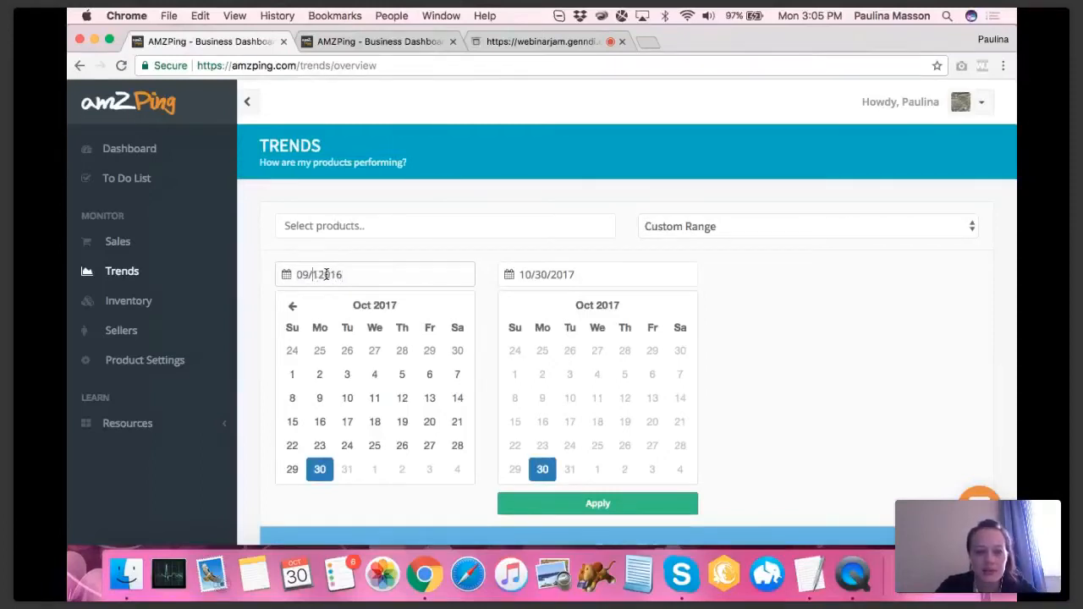
{"action": "left_click_drag", "start_coordinate": [355, 275], "coordinate": [312, 275]}
{"action": "key", "text": "BackSpace"}
{"action": "type", "text": "01/2016"}
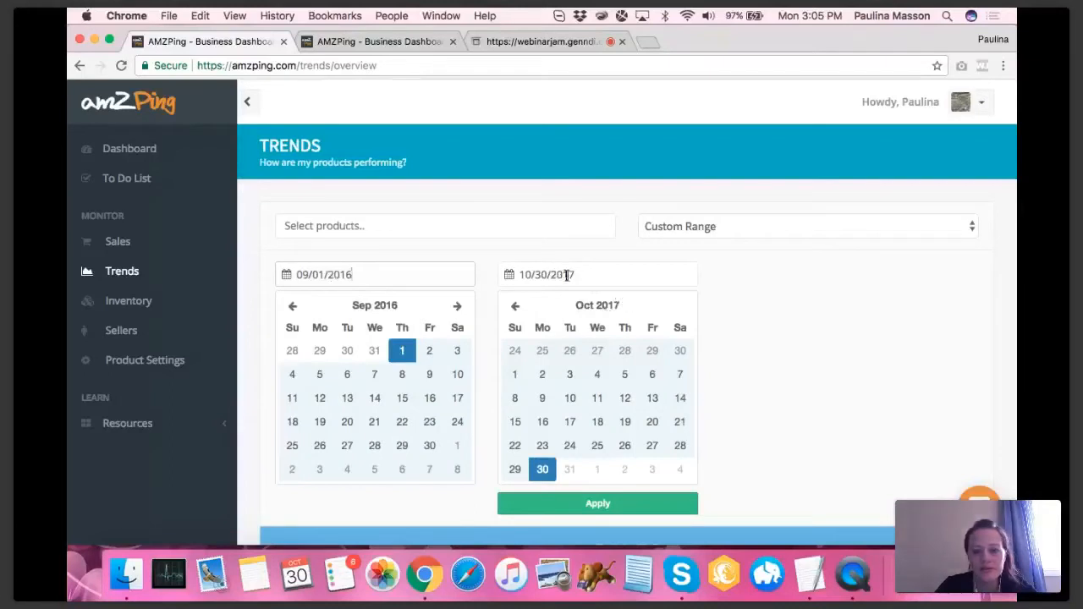
Step: Set the custom range's end date to 11/01/2016, apply the range and examine the daily sales chart
{"action": "left_click", "coordinate": [514, 307]}
{"action": "left_click", "coordinate": [515, 306]}
{"action": "left_click", "coordinate": [514, 306]}
{"action": "left_click", "coordinate": [515, 306]}
{"action": "left_click", "coordinate": [514, 306]}
{"action": "left_click", "coordinate": [515, 306]}
{"action": "left_click", "coordinate": [514, 307]}
{"action": "left_click", "coordinate": [514, 306]}
{"action": "left_click", "coordinate": [514, 306]}
{"action": "left_click", "coordinate": [514, 306]}
{"action": "left_click", "coordinate": [515, 307]}
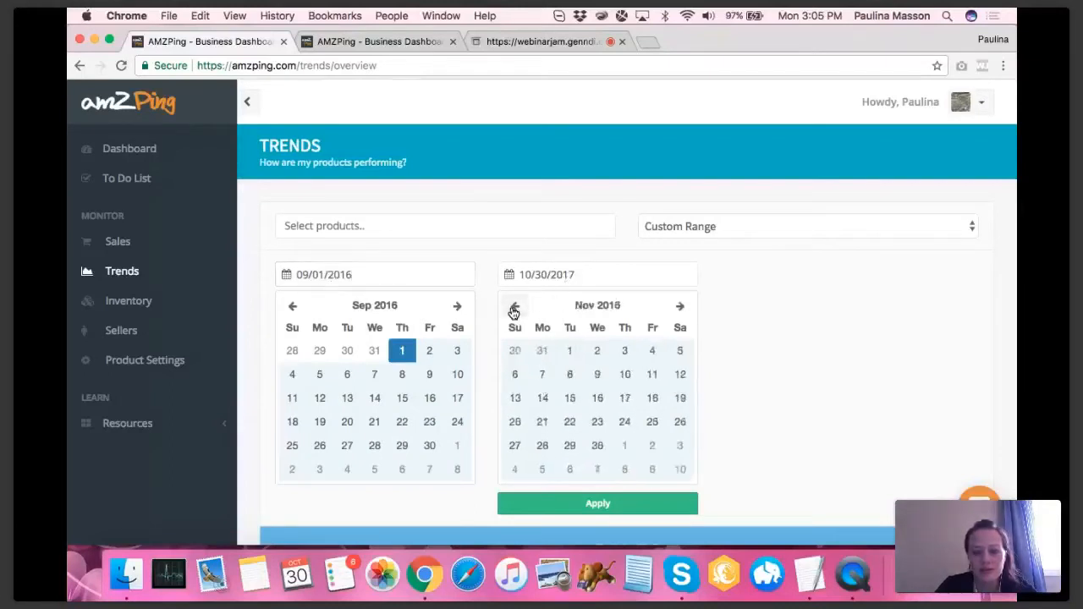
{"action": "left_click", "coordinate": [571, 353]}
{"action": "left_click", "coordinate": [587, 506]}
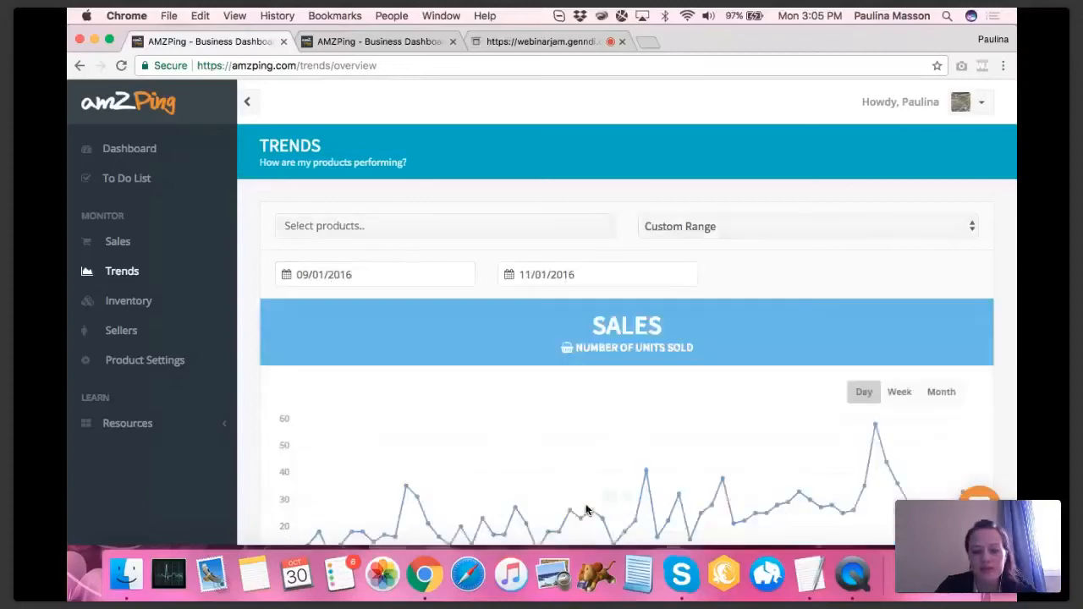
{"action": "scroll", "coordinate": [780, 265], "scroll_direction": "down", "scroll_amount": 3}
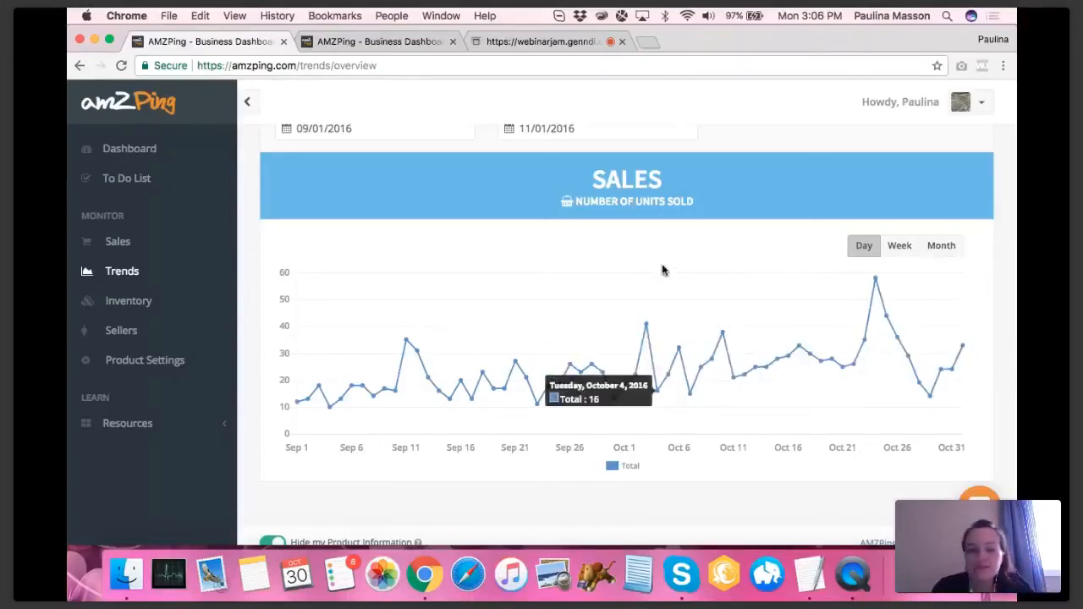
{"action": "scroll", "coordinate": [661, 269], "scroll_direction": "up", "scroll_amount": 2}
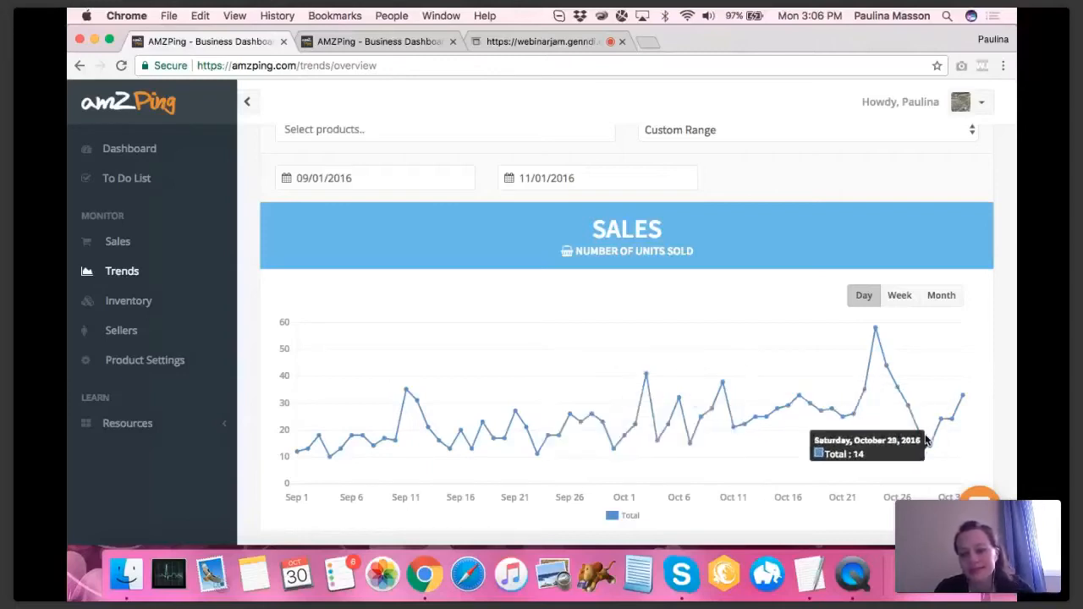
Step: Return to the dashboard, open the sales overview for the last 30 days and review the products through to the totals
{"action": "left_click", "coordinate": [188, 159]}
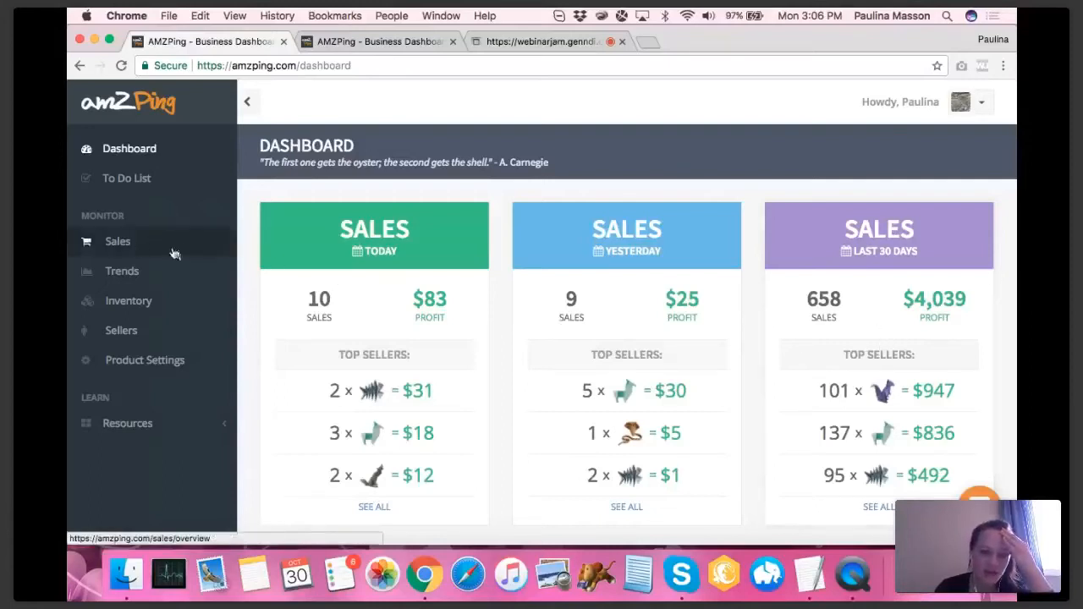
{"action": "left_click", "coordinate": [893, 322]}
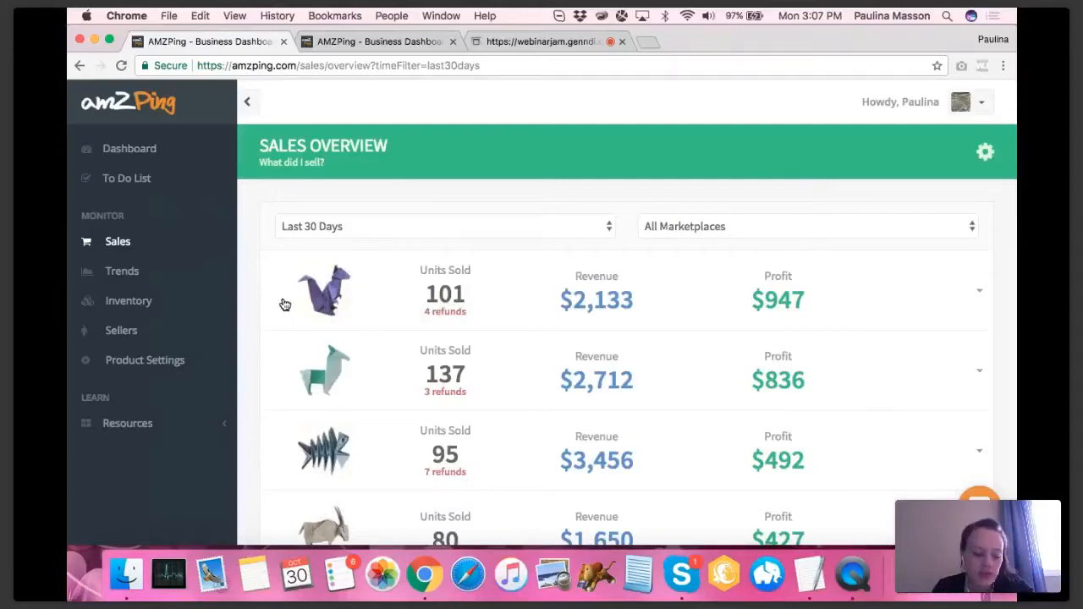
{"action": "scroll", "coordinate": [284, 304], "scroll_direction": "down", "scroll_amount": 10}
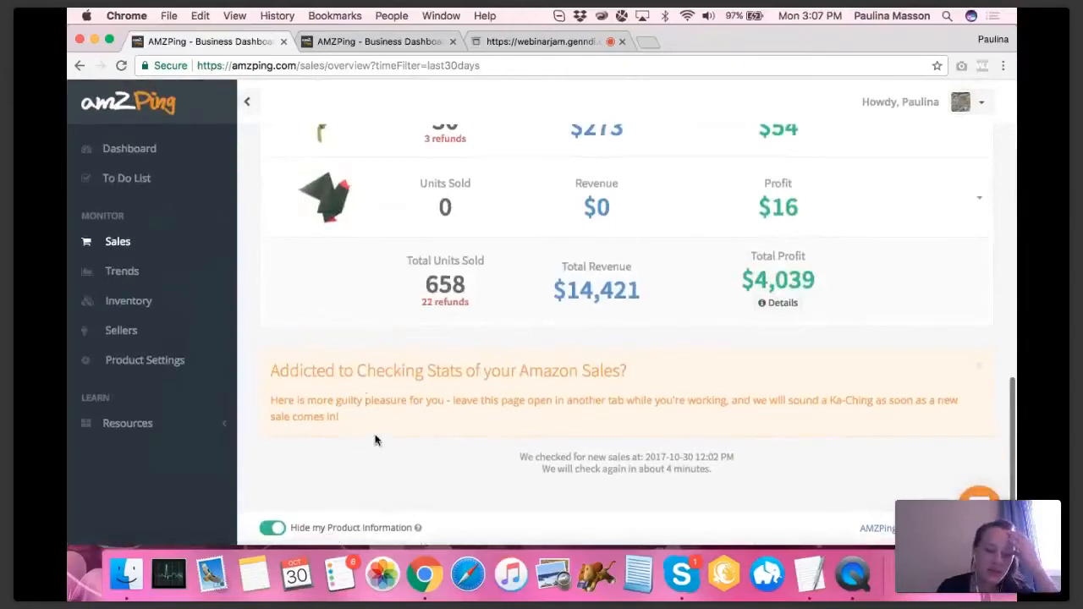
{"action": "scroll", "coordinate": [360, 387], "scroll_direction": "up", "scroll_amount": 1}
{"action": "scroll", "coordinate": [360, 387], "scroll_direction": "up", "scroll_amount": 10}
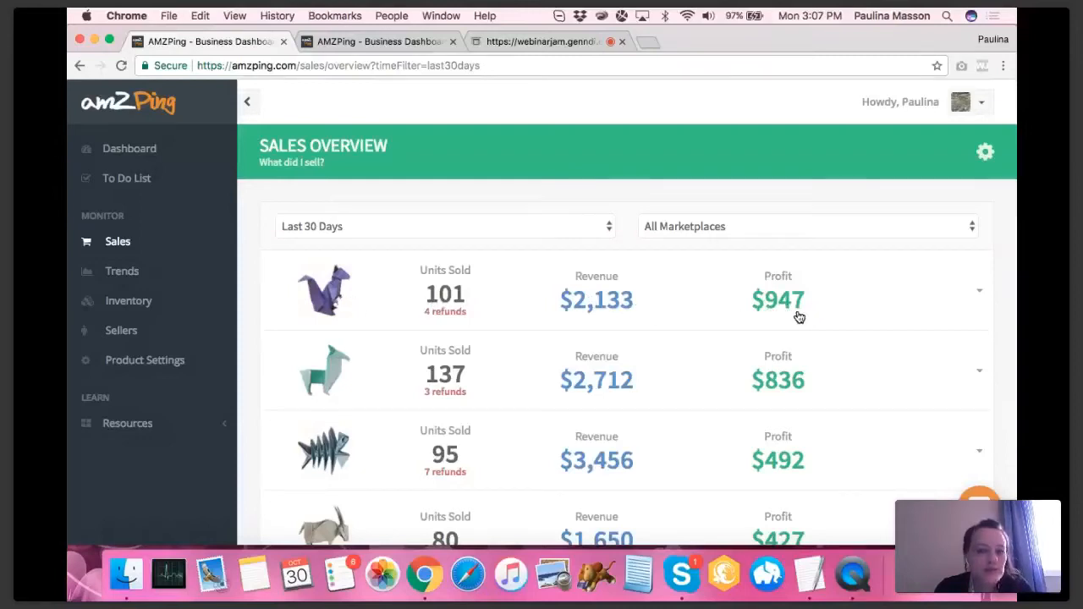
Step: Examine the profit details of the dark green bird product with 0 units sold, and hide them again
{"action": "scroll", "coordinate": [742, 307], "scroll_direction": "down", "scroll_amount": 10}
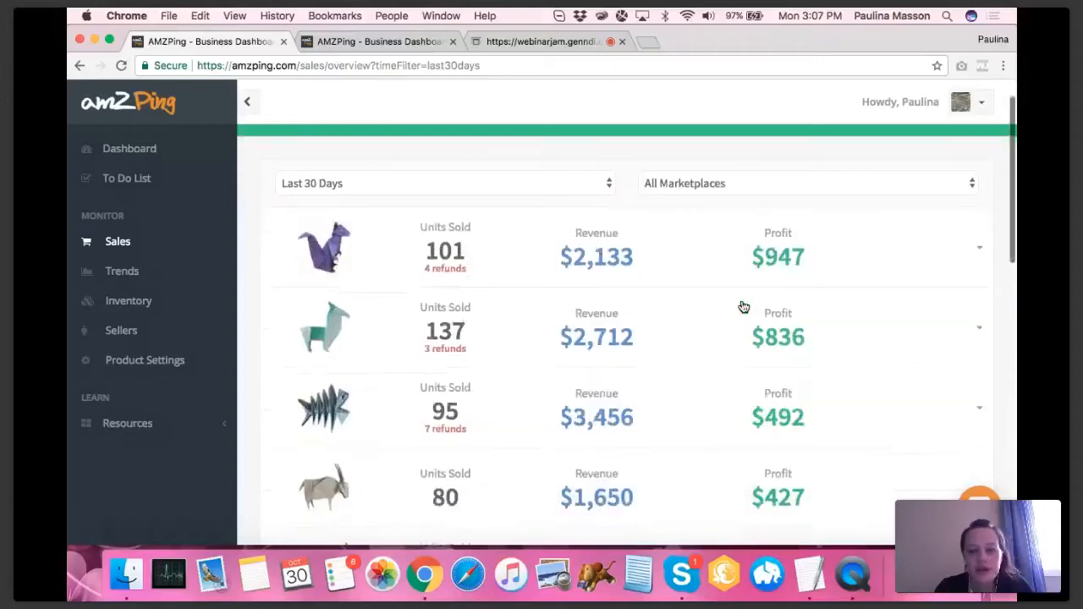
{"action": "scroll", "coordinate": [743, 306], "scroll_direction": "down", "scroll_amount": 5}
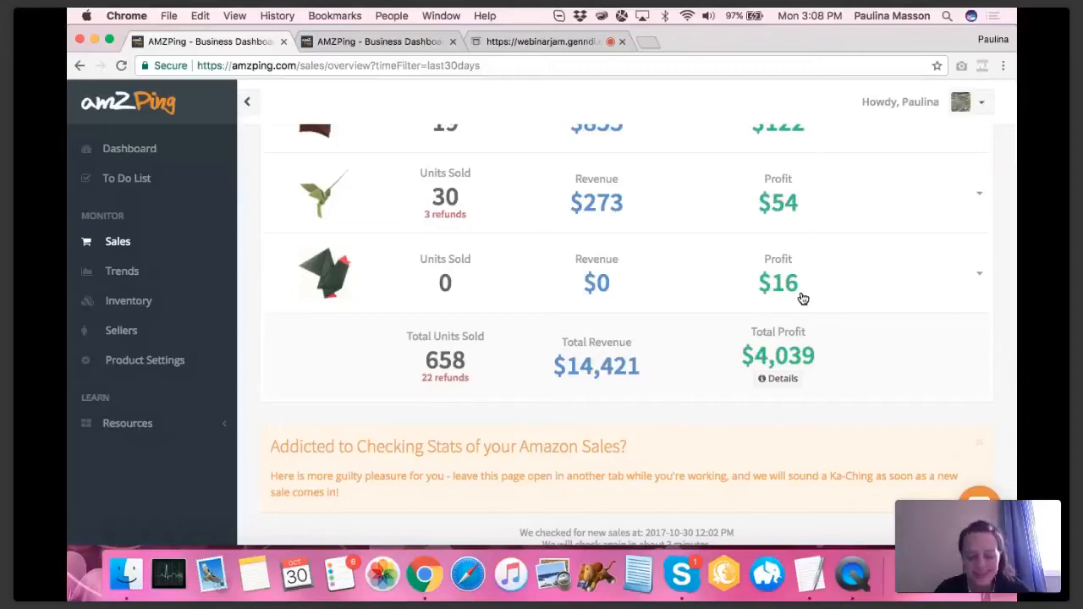
{"action": "left_click", "coordinate": [692, 284]}
{"action": "left_click", "coordinate": [774, 391]}
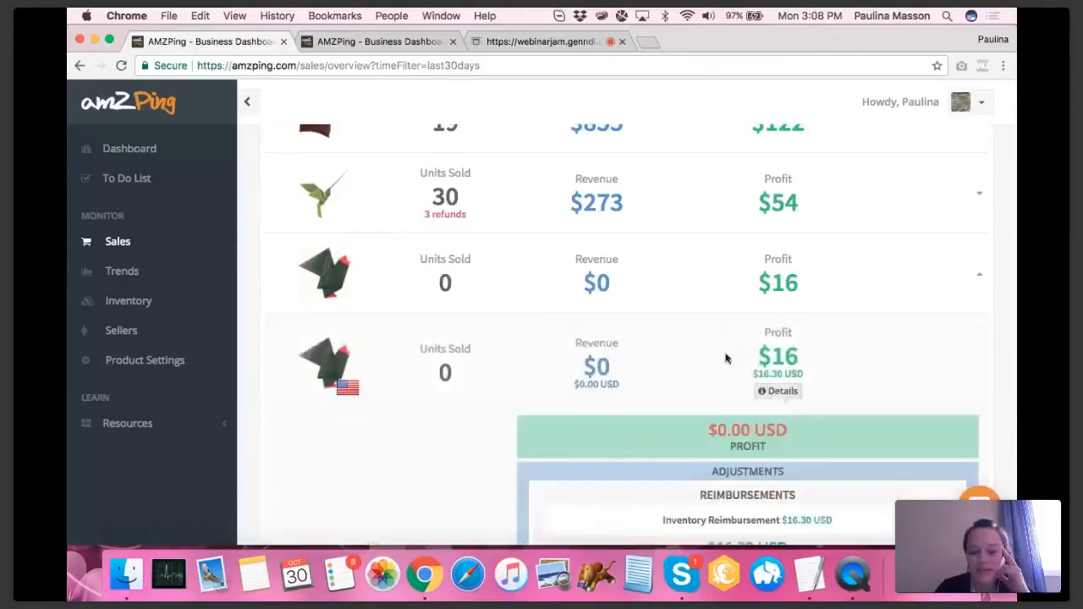
{"action": "scroll", "coordinate": [674, 302], "scroll_direction": "down", "scroll_amount": 3}
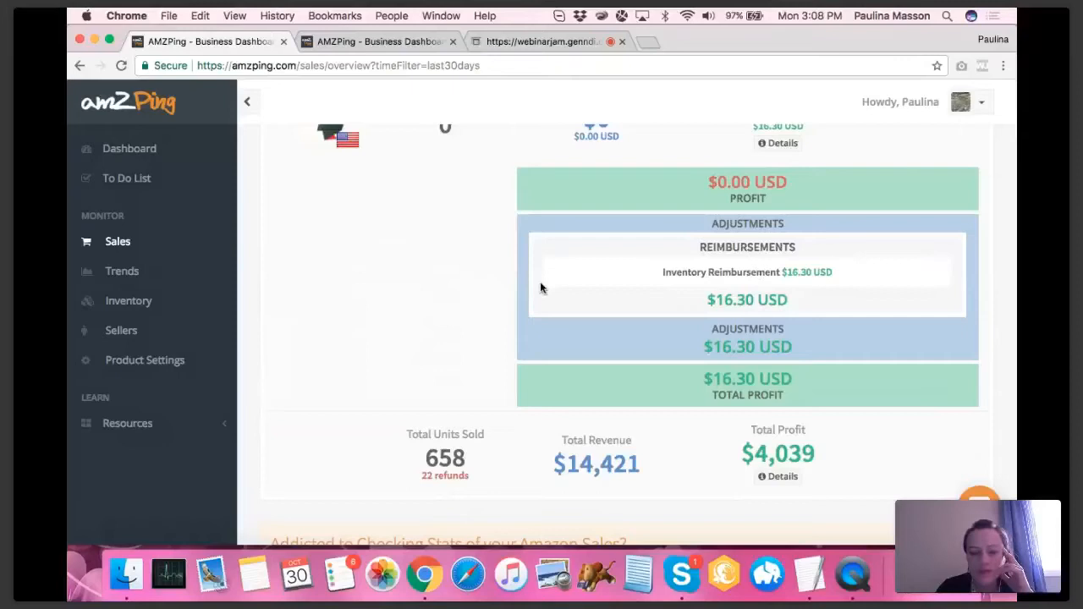
{"action": "scroll", "coordinate": [536, 288], "scroll_direction": "up", "scroll_amount": 2}
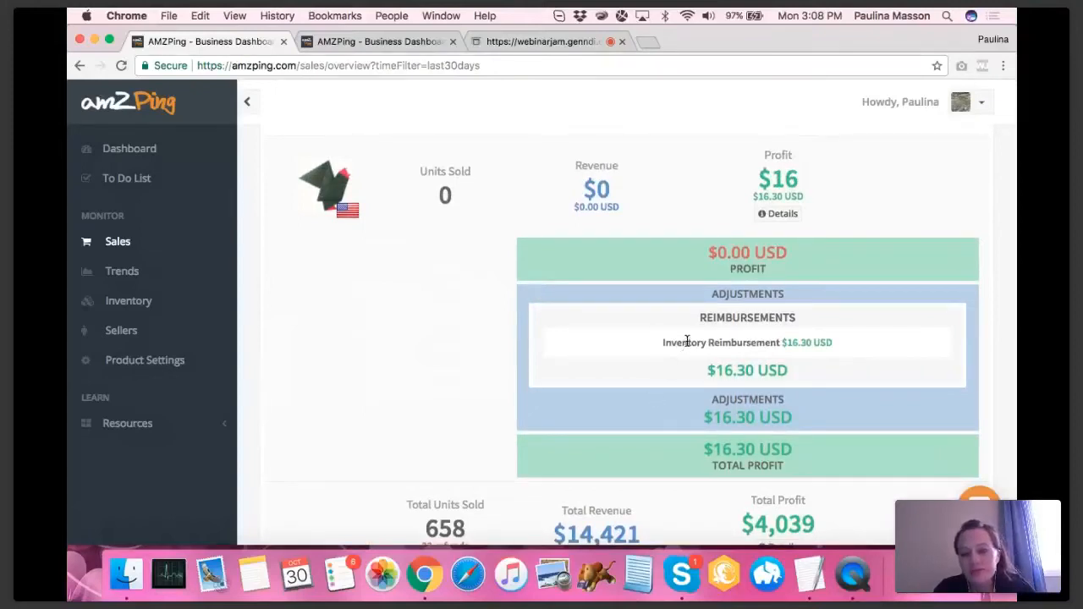
{"action": "left_click", "coordinate": [779, 217]}
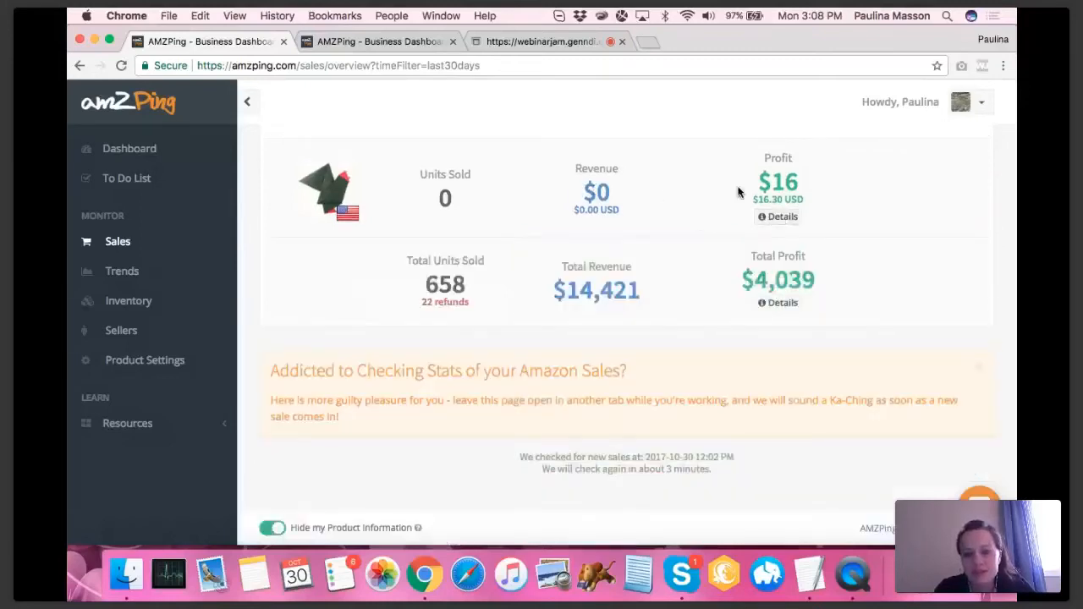
Step: Turn on the profit margin, sort bar and search field in the sales overview's display settings, and close the settings
{"action": "scroll", "coordinate": [740, 211], "scroll_direction": "up", "scroll_amount": 4}
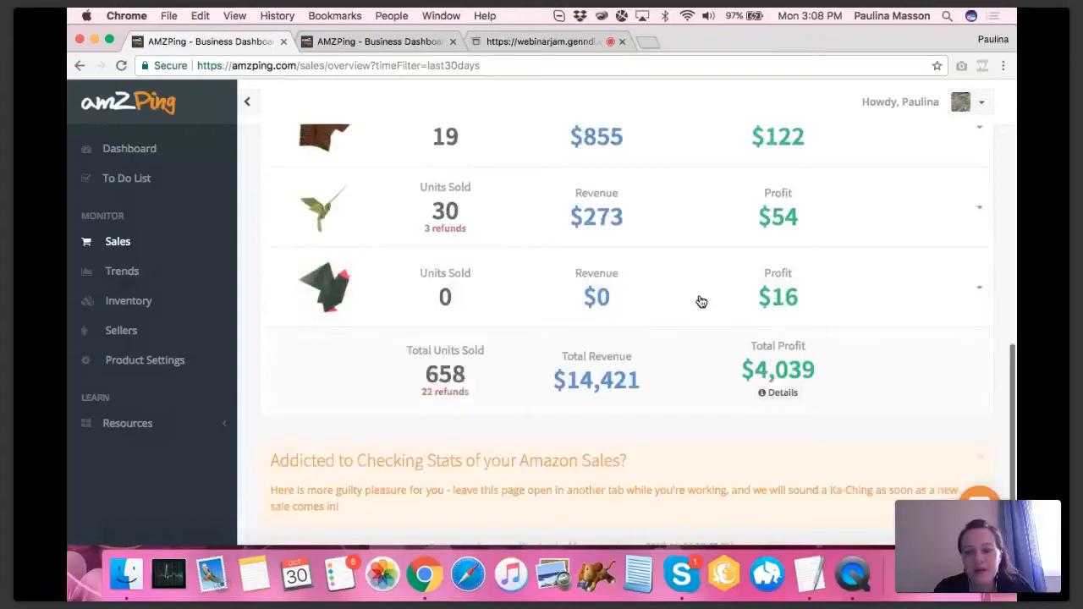
{"action": "scroll", "coordinate": [699, 299], "scroll_direction": "up", "scroll_amount": 3}
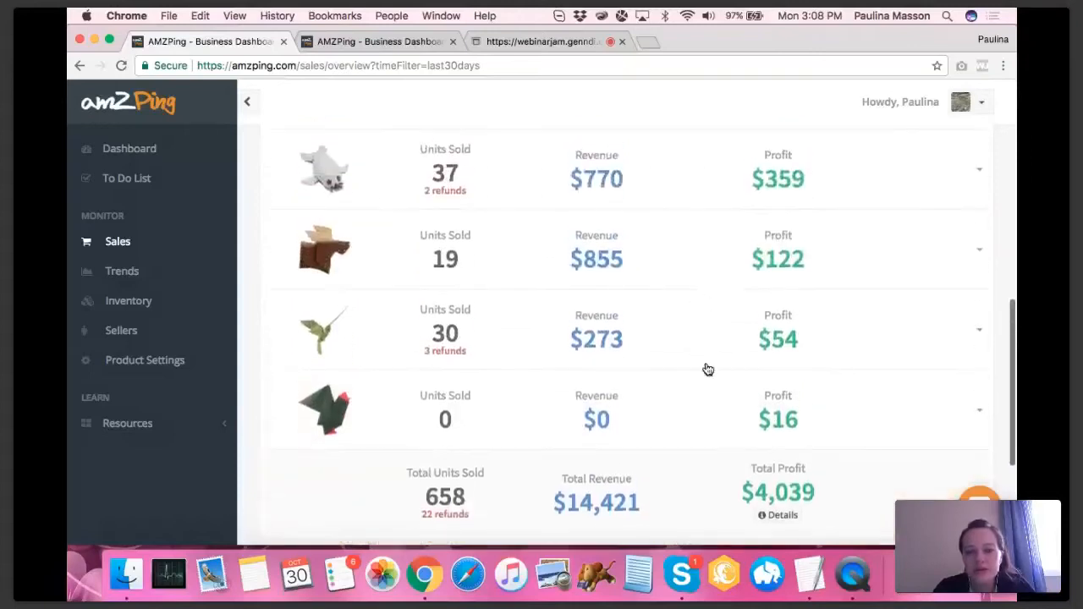
{"action": "scroll", "coordinate": [708, 369], "scroll_direction": "up", "scroll_amount": 10}
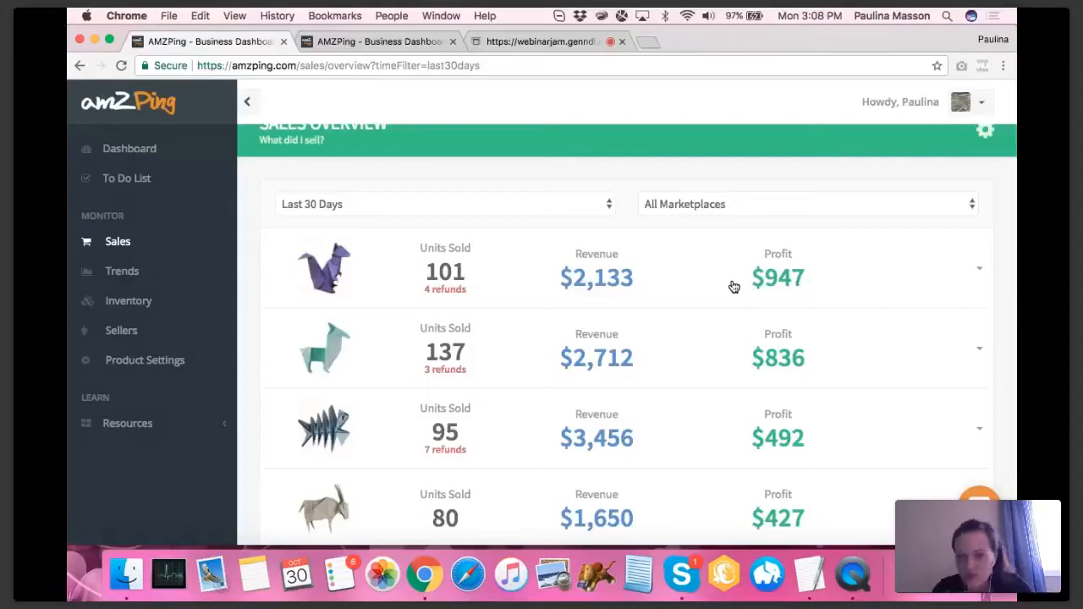
{"action": "scroll", "coordinate": [963, 226], "scroll_direction": "up", "scroll_amount": 1}
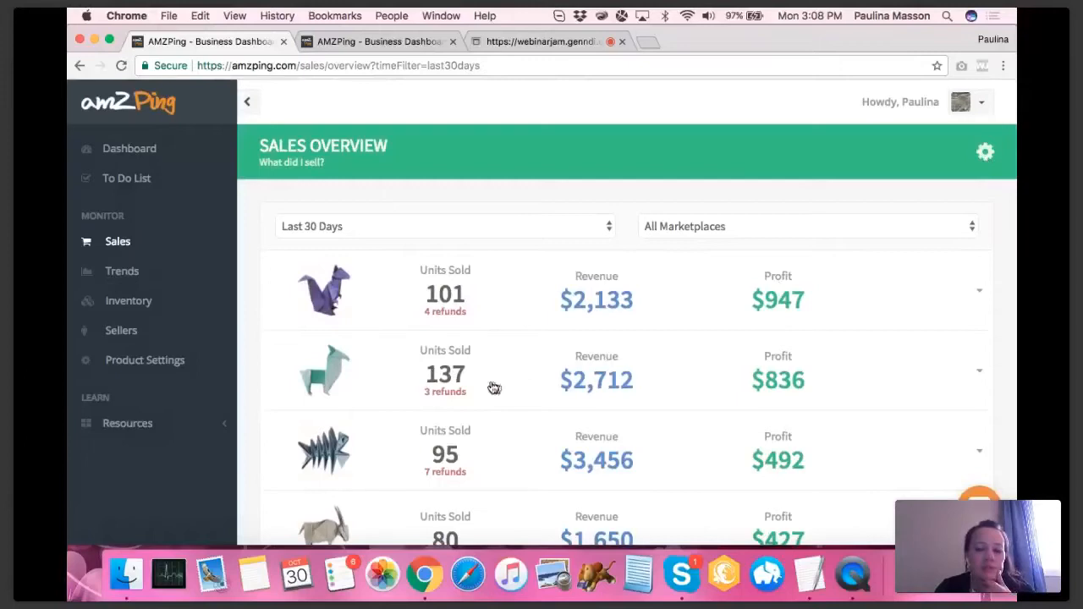
{"action": "left_click", "coordinate": [984, 153]}
{"action": "scroll", "coordinate": [449, 240], "scroll_direction": "down", "scroll_amount": 1}
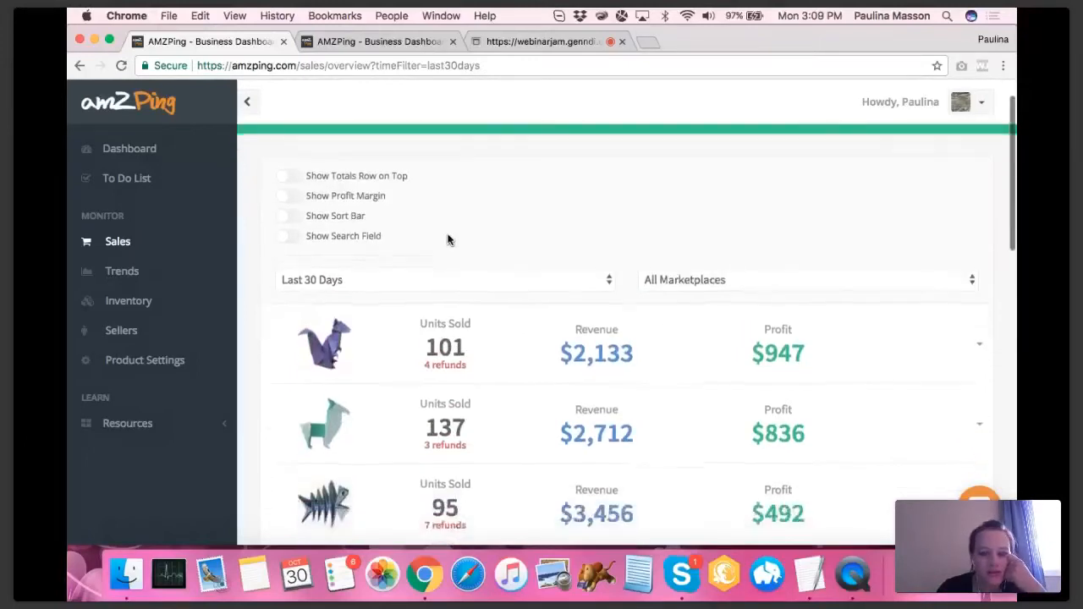
{"action": "left_click", "coordinate": [298, 201]}
{"action": "left_click", "coordinate": [292, 220]}
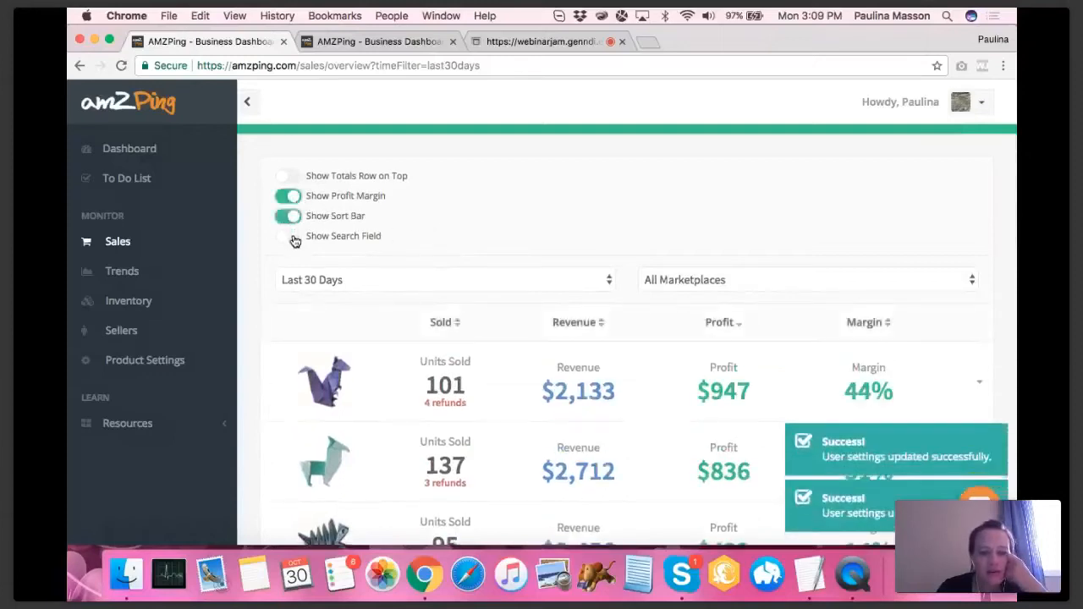
{"action": "left_click", "coordinate": [292, 238]}
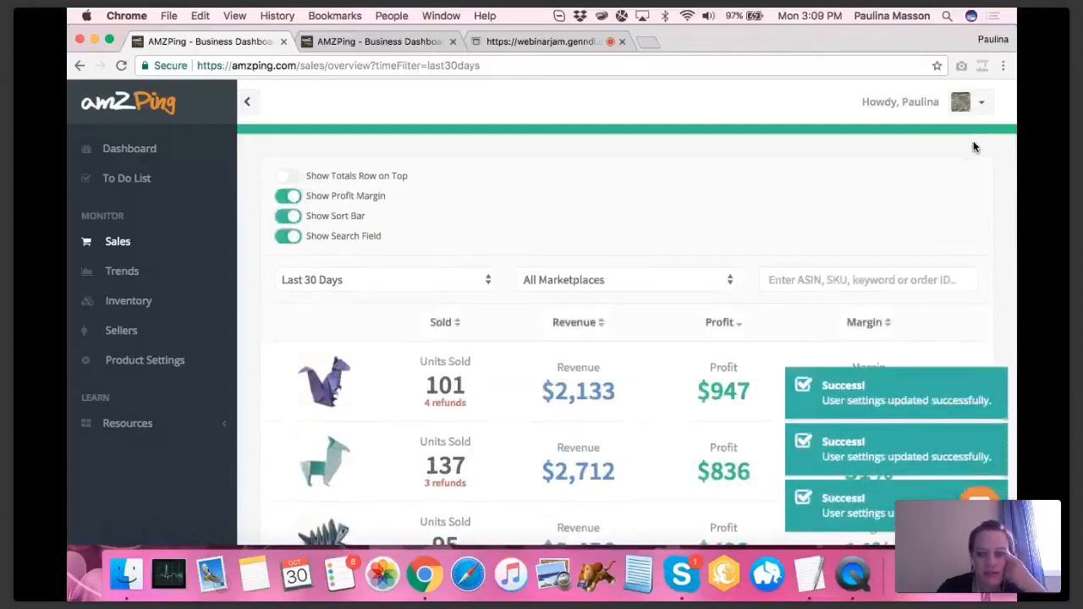
{"action": "scroll", "coordinate": [973, 147], "scroll_direction": "up", "scroll_amount": 2}
{"action": "left_click", "coordinate": [984, 150]}
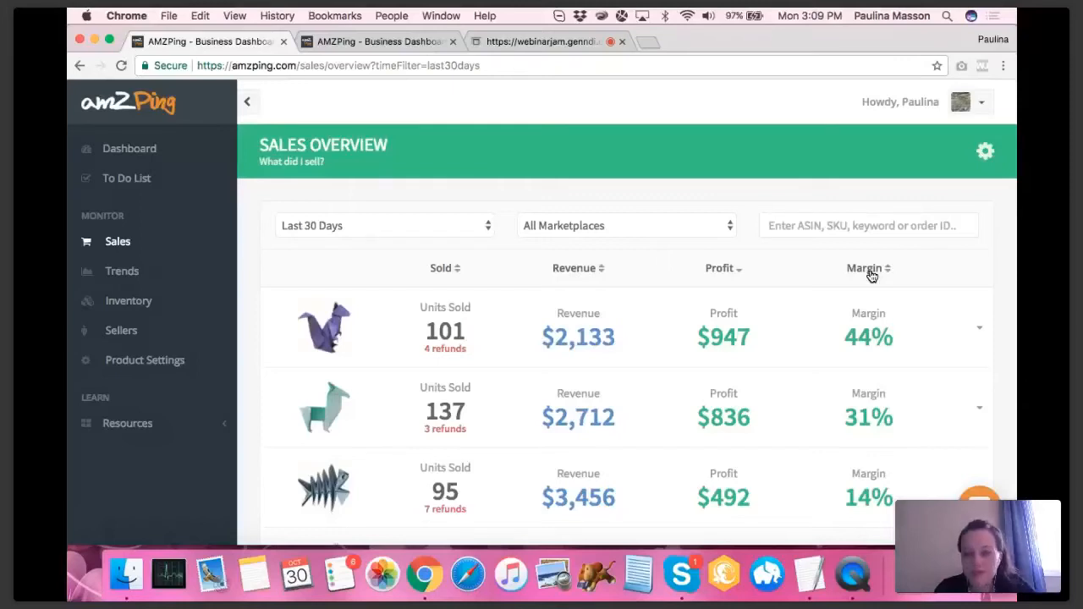
Step: Sort the sales overview by margin from highest to lowest and review the products through to the totals
{"action": "left_click", "coordinate": [871, 276]}
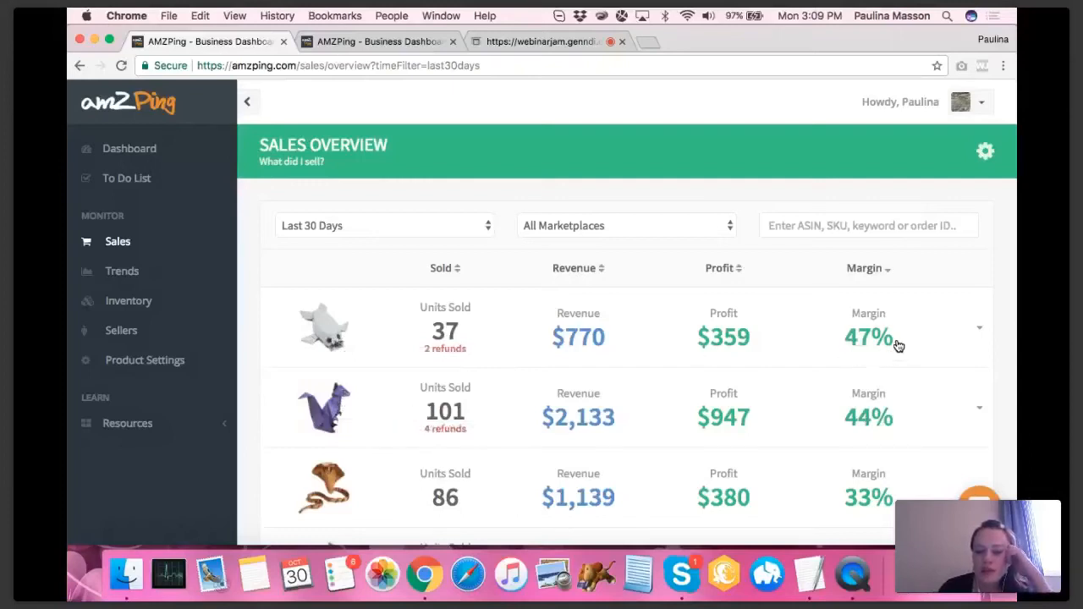
{"action": "scroll", "coordinate": [810, 338], "scroll_direction": "down", "scroll_amount": 5}
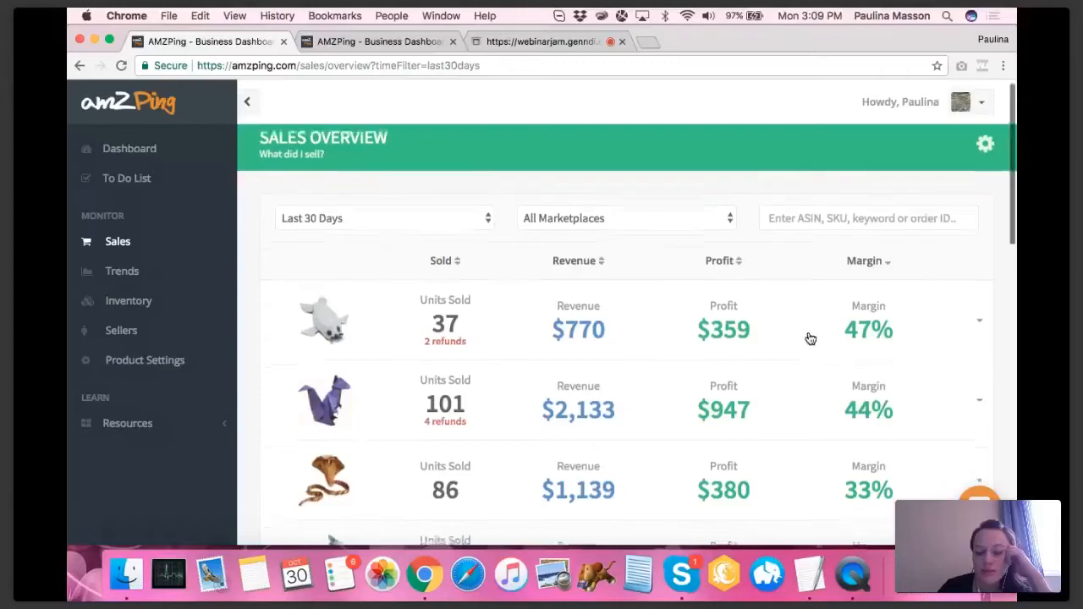
{"action": "scroll", "coordinate": [810, 338], "scroll_direction": "down", "scroll_amount": 4}
{"action": "scroll", "coordinate": [810, 338], "scroll_direction": "down", "scroll_amount": 2}
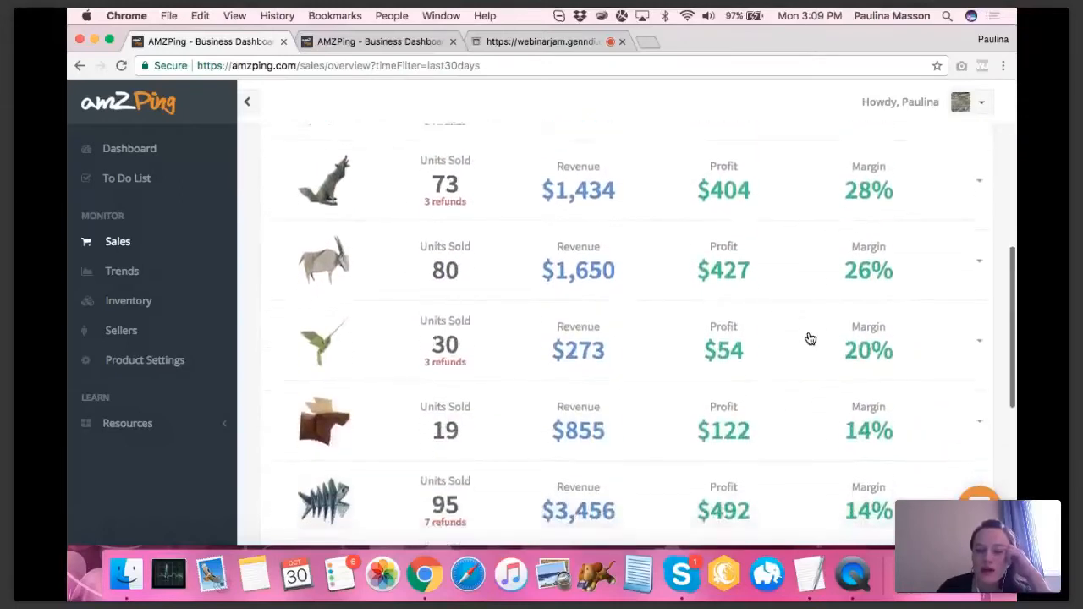
{"action": "scroll", "coordinate": [810, 338], "scroll_direction": "down", "scroll_amount": 2}
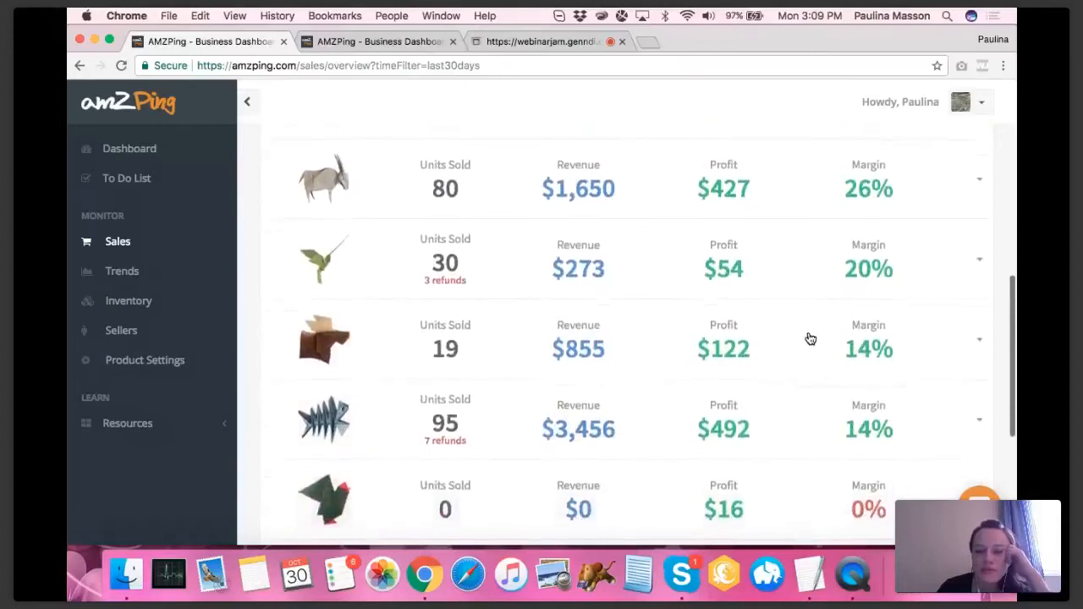
{"action": "scroll", "coordinate": [810, 338], "scroll_direction": "down", "scroll_amount": 1}
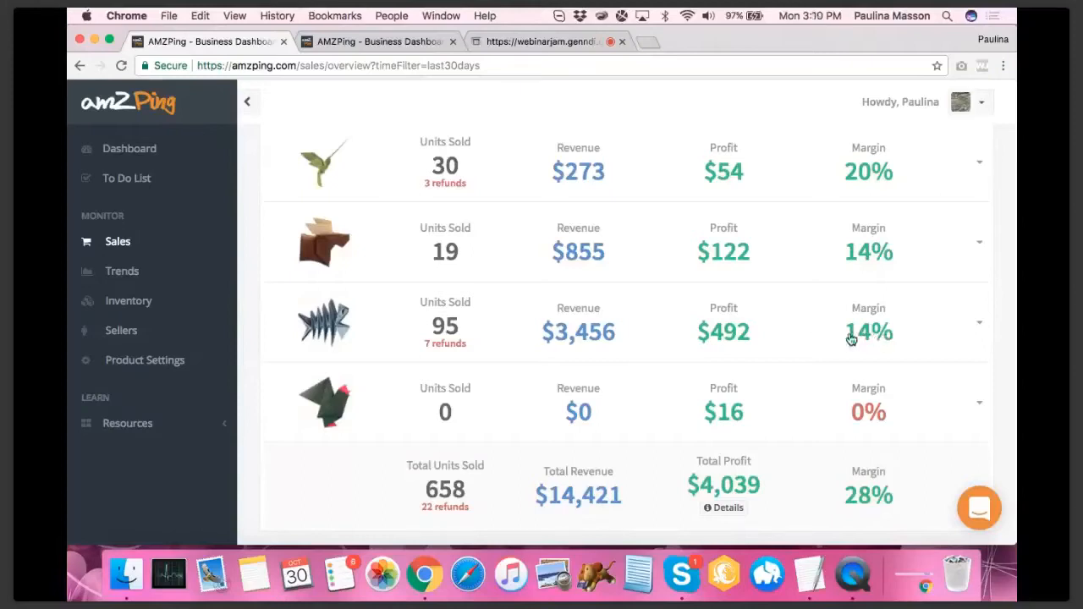
Step: Expand the blue fish product with 95 units sold and review its margins by marketplace, highlighting the United Kingdom margin
{"action": "left_click", "coordinate": [787, 331]}
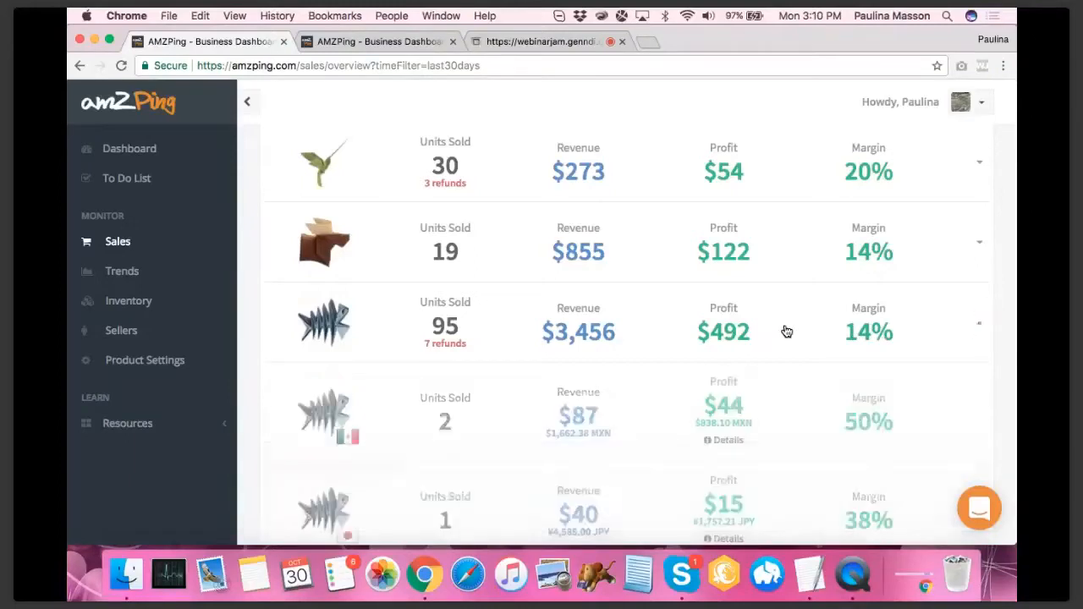
{"action": "scroll", "coordinate": [754, 330], "scroll_direction": "down", "scroll_amount": 1}
{"action": "scroll", "coordinate": [754, 330], "scroll_direction": "down", "scroll_amount": 3}
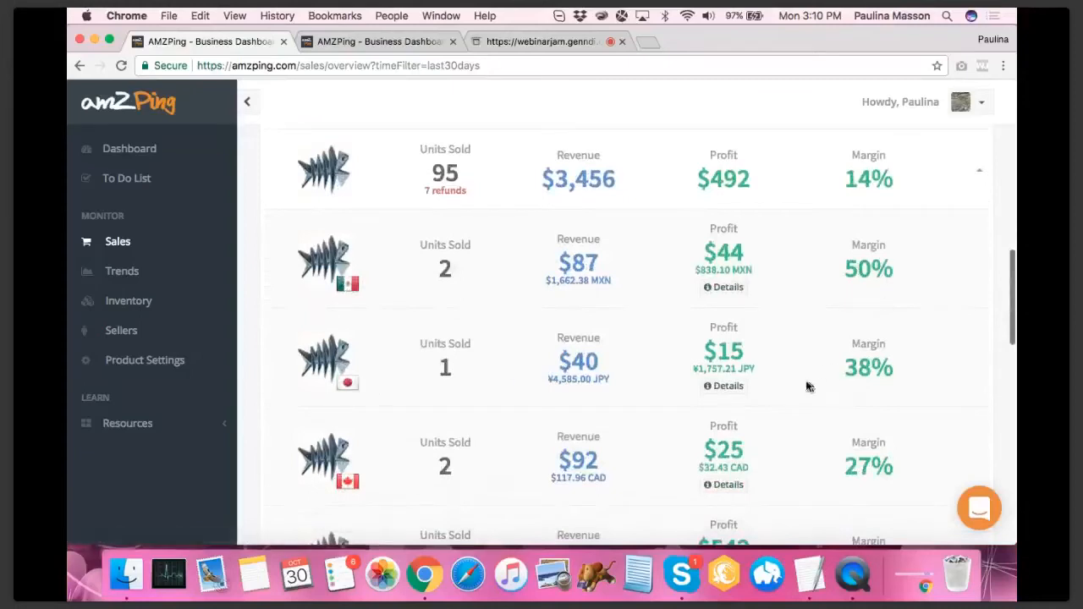
{"action": "scroll", "coordinate": [825, 374], "scroll_direction": "down", "scroll_amount": 1}
{"action": "scroll", "coordinate": [825, 374], "scroll_direction": "down", "scroll_amount": 5}
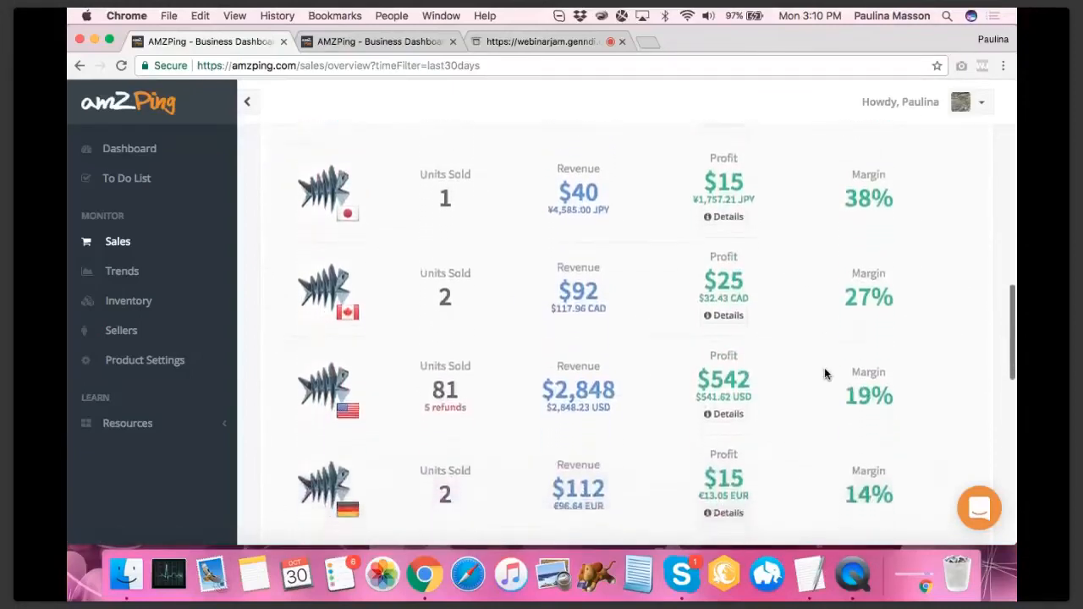
{"action": "scroll", "coordinate": [825, 373], "scroll_direction": "down", "scroll_amount": 5}
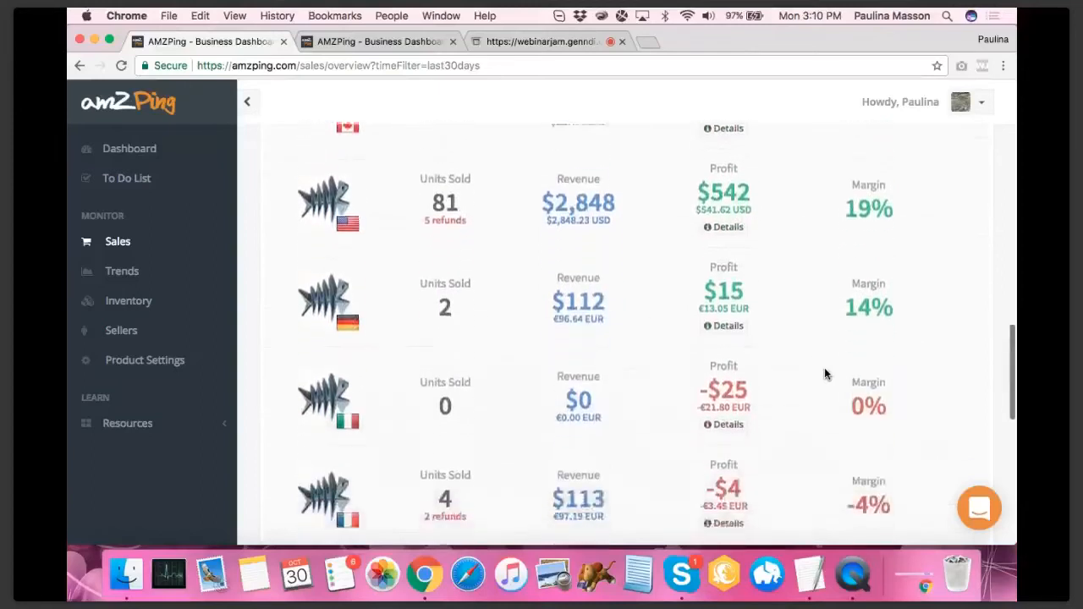
{"action": "scroll", "coordinate": [826, 374], "scroll_direction": "down", "scroll_amount": 2}
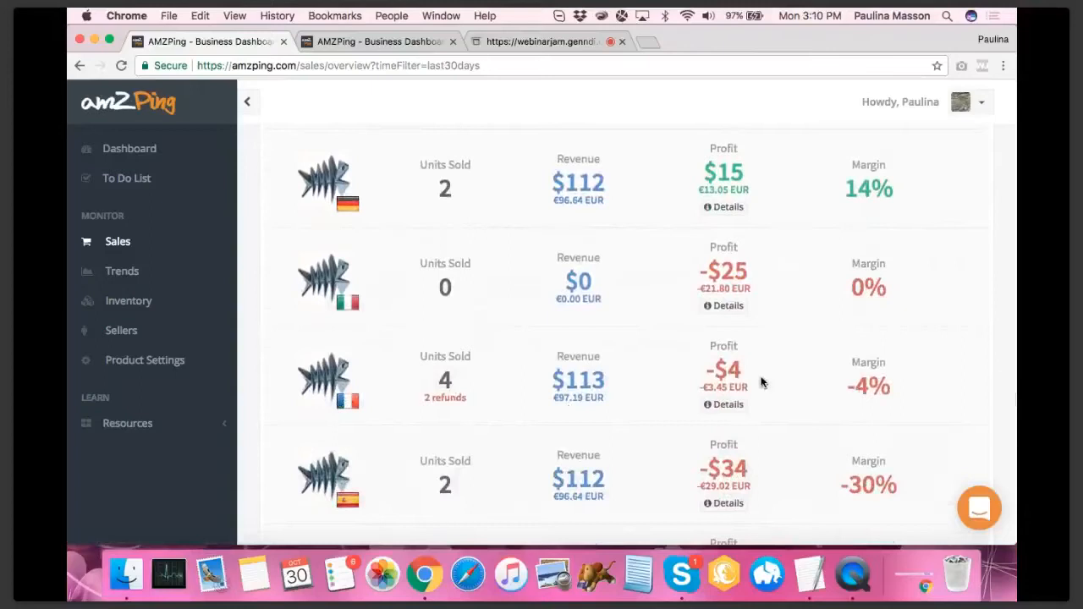
{"action": "scroll", "coordinate": [877, 391], "scroll_direction": "down", "scroll_amount": 5}
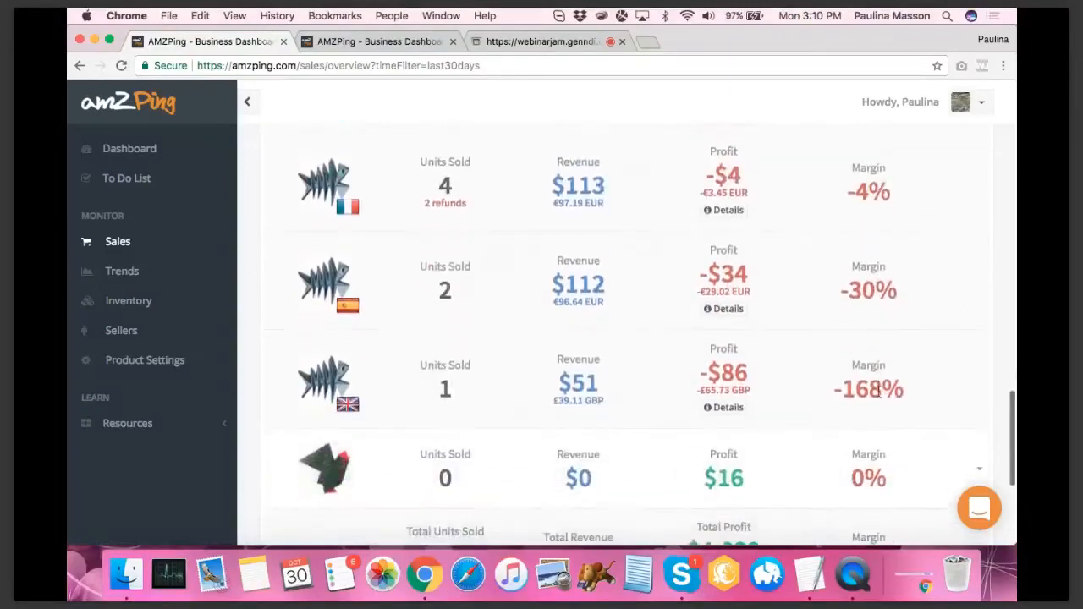
{"action": "left_click_drag", "start_coordinate": [826, 396], "coordinate": [967, 411]}
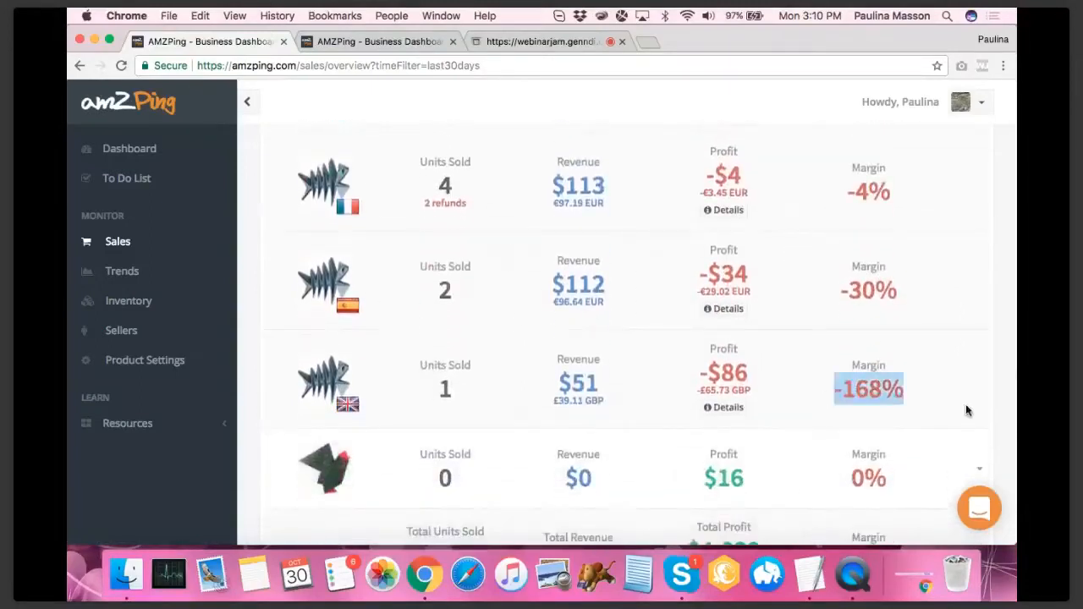
{"action": "left_click", "coordinate": [920, 402]}
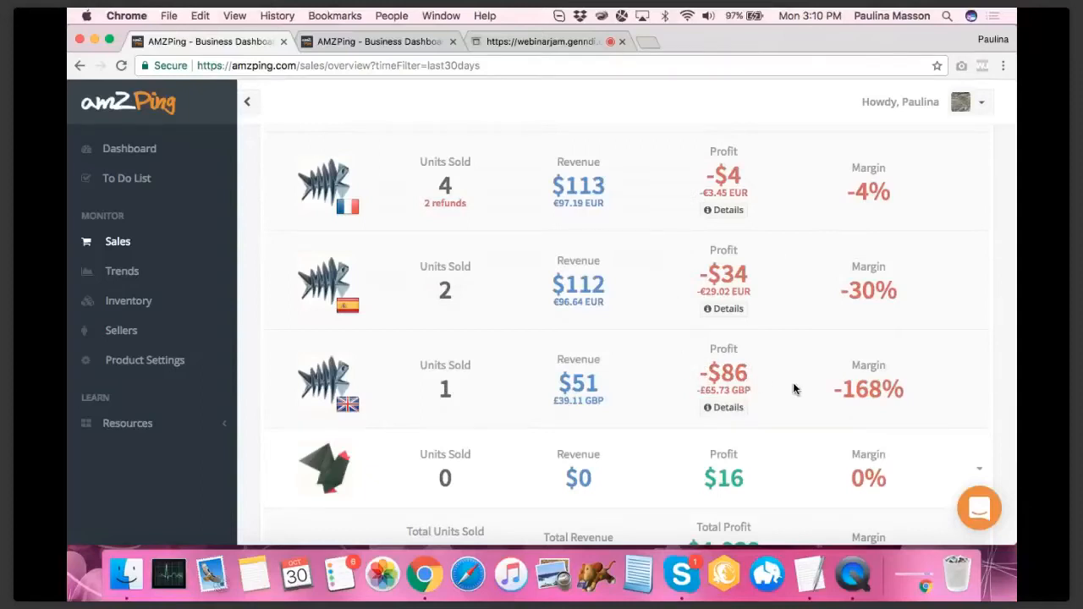
Step: Open the fish product's United Kingdom profit details and examine the revenue, the PPC cost and the orders total, highlighting the last two
{"action": "scroll", "coordinate": [790, 387], "scroll_direction": "down", "scroll_amount": 1}
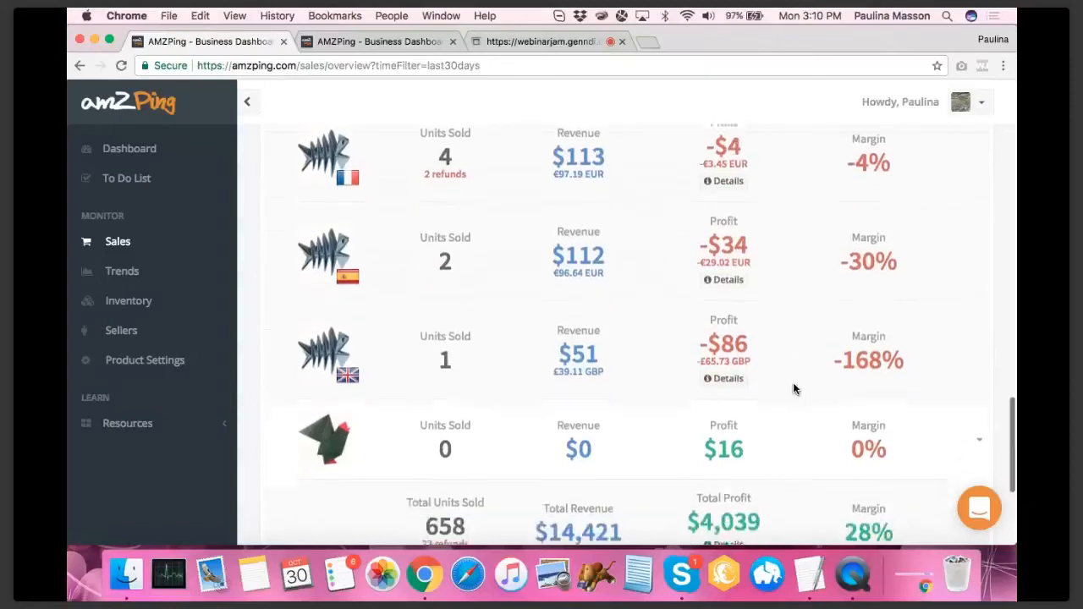
{"action": "left_click", "coordinate": [725, 375]}
{"action": "scroll", "coordinate": [647, 348], "scroll_direction": "down", "scroll_amount": 5}
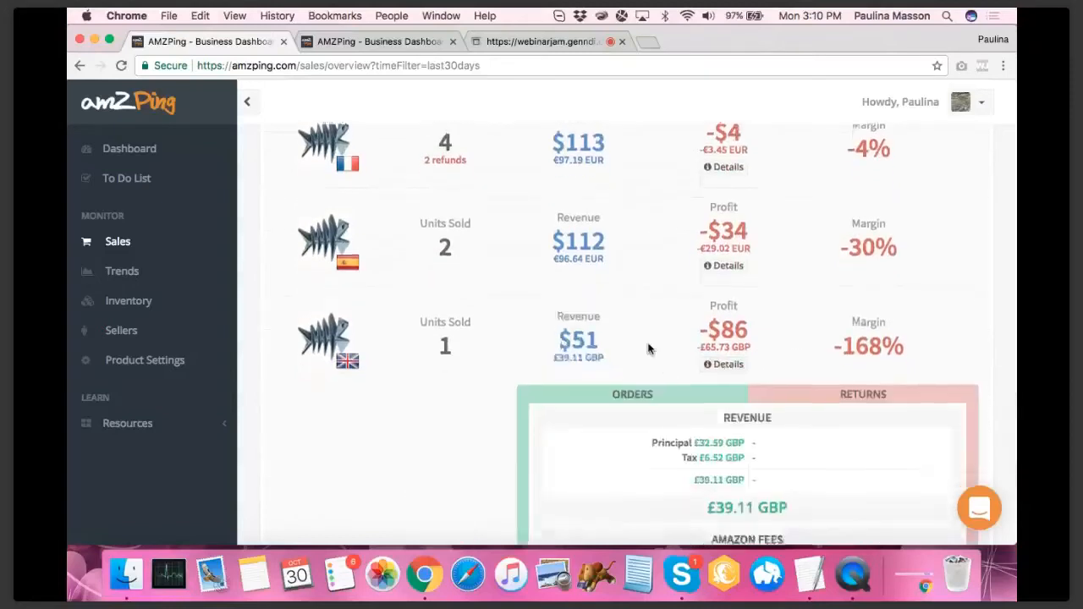
{"action": "scroll", "coordinate": [648, 348], "scroll_direction": "down", "scroll_amount": 4}
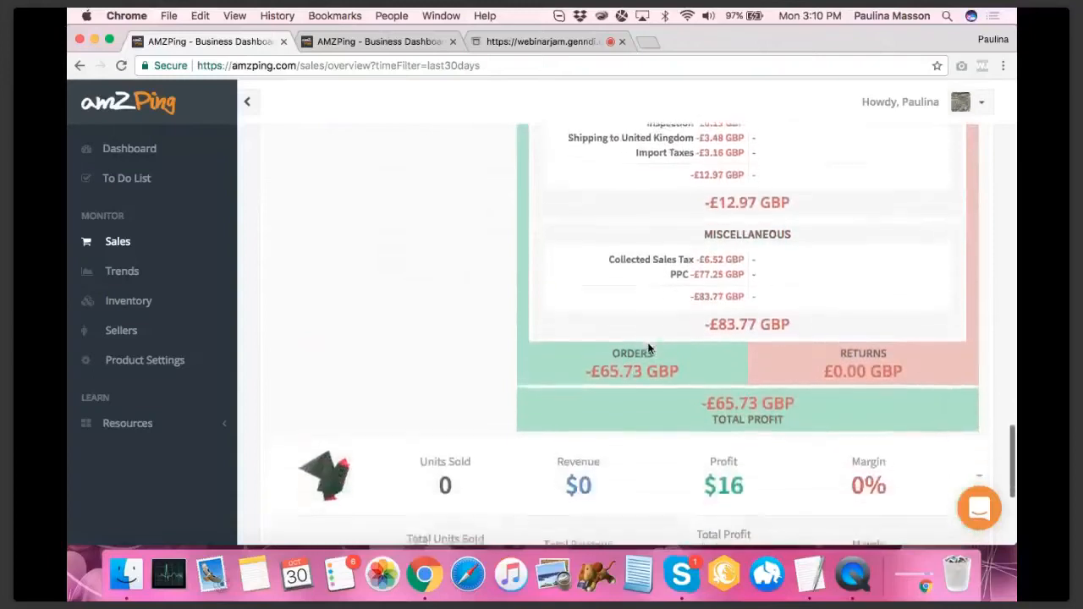
{"action": "left_click_drag", "start_coordinate": [695, 267], "coordinate": [746, 271]}
{"action": "left_click", "coordinate": [745, 275]}
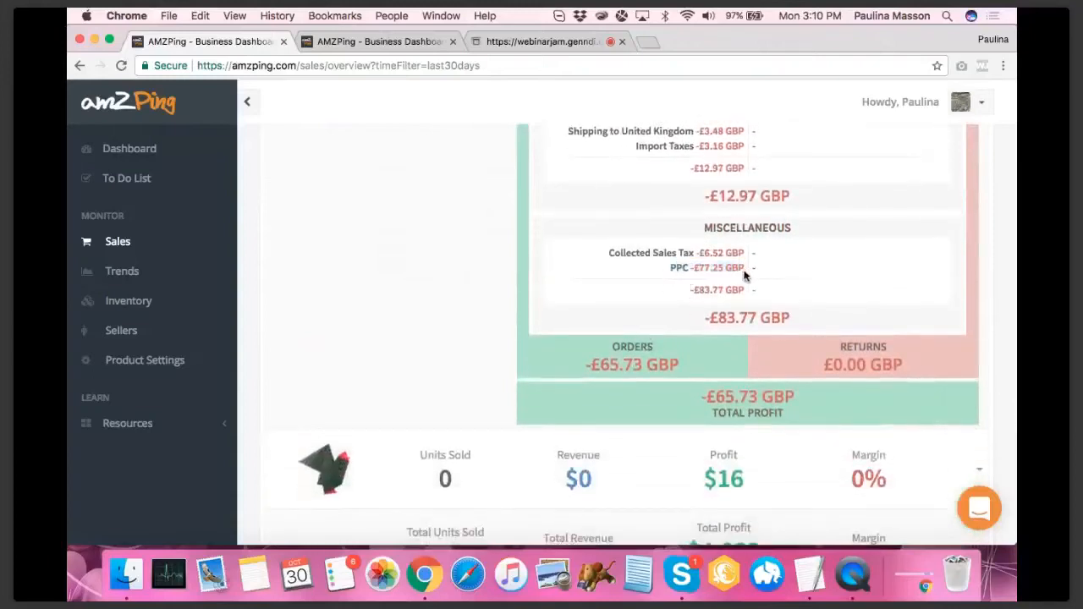
{"action": "scroll", "coordinate": [684, 272], "scroll_direction": "up", "scroll_amount": 7}
{"action": "scroll", "coordinate": [683, 273], "scroll_direction": "down", "scroll_amount": 7}
{"action": "scroll", "coordinate": [682, 272], "scroll_direction": "down", "scroll_amount": 2}
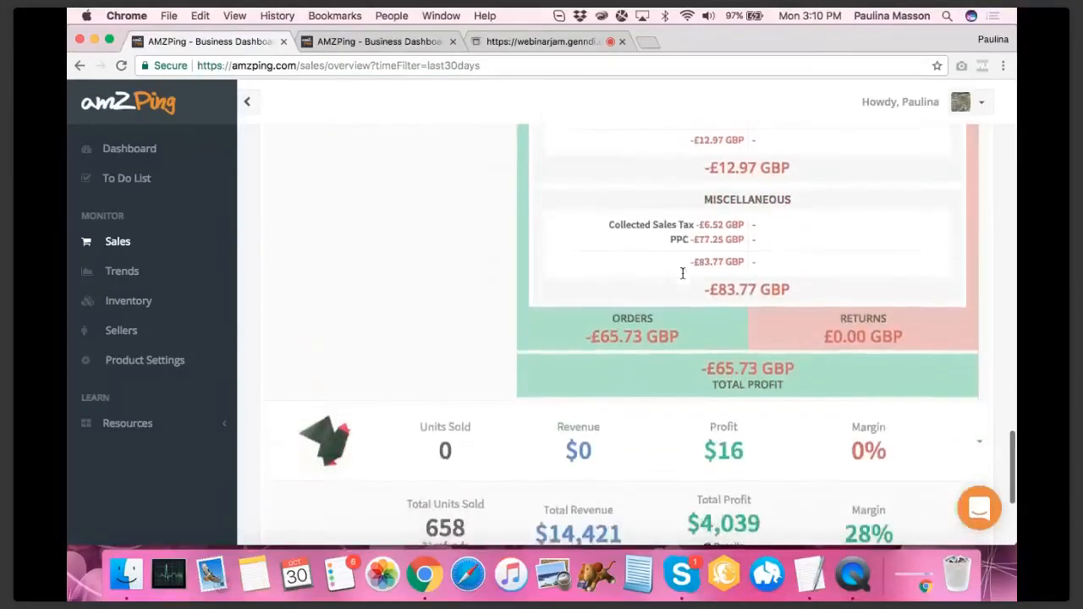
{"action": "left_click_drag", "start_coordinate": [669, 241], "coordinate": [744, 243]}
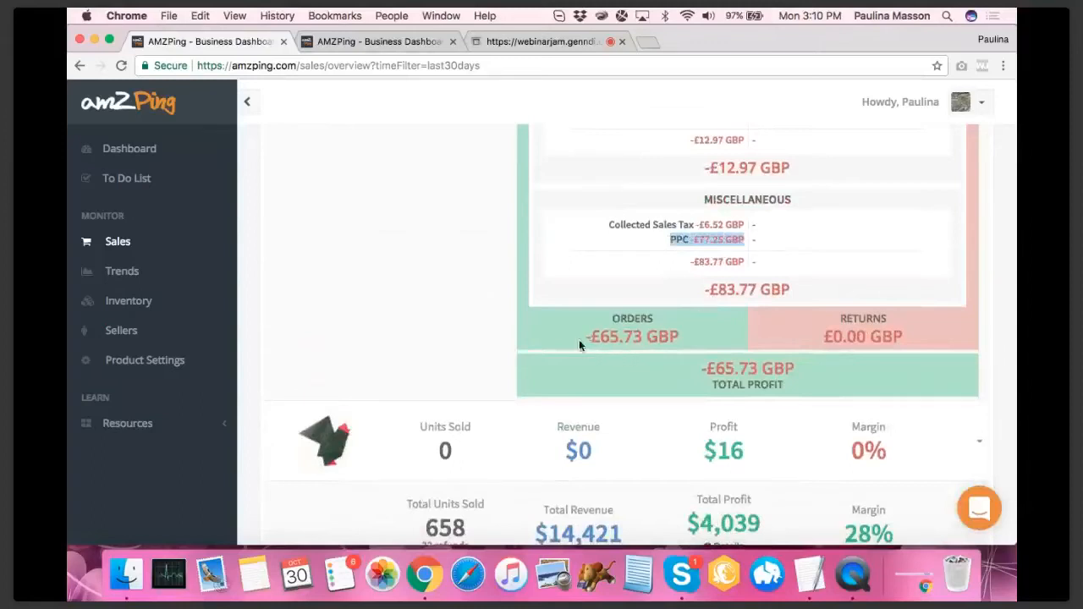
{"action": "left_click_drag", "start_coordinate": [579, 340], "coordinate": [679, 337]}
Step: Check the GBP profit on the fish's United Kingdom row against its breakdown, and hide the details
{"action": "scroll", "coordinate": [716, 276], "scroll_direction": "up", "scroll_amount": 5}
{"action": "scroll", "coordinate": [716, 275], "scroll_direction": "up", "scroll_amount": 5}
{"action": "scroll", "coordinate": [716, 275], "scroll_direction": "down", "scroll_amount": 3}
{"action": "scroll", "coordinate": [717, 275], "scroll_direction": "up", "scroll_amount": 3}
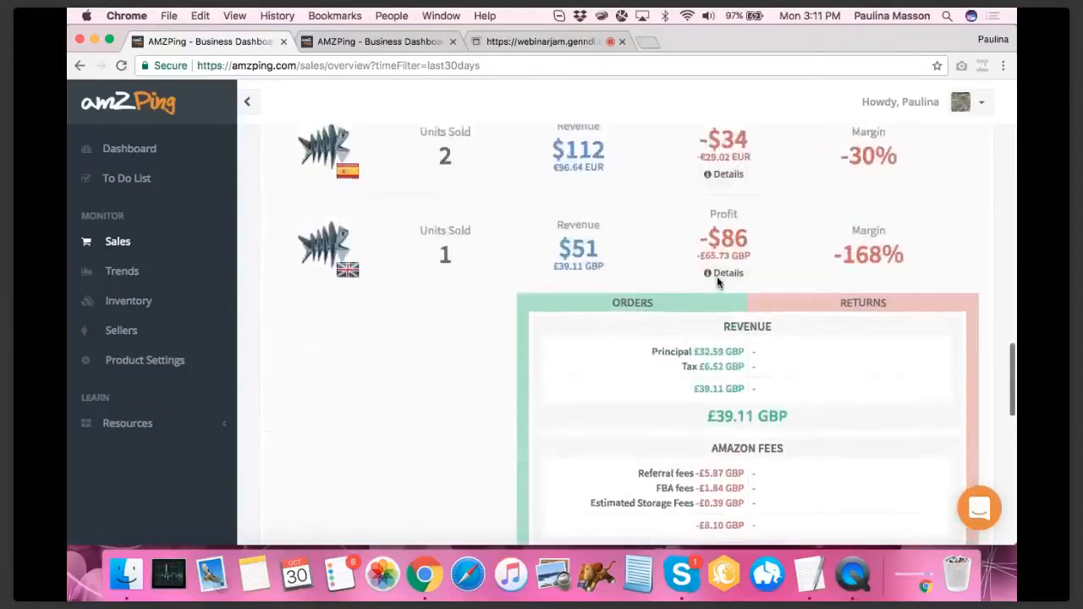
{"action": "left_click_drag", "start_coordinate": [757, 256], "coordinate": [692, 260]}
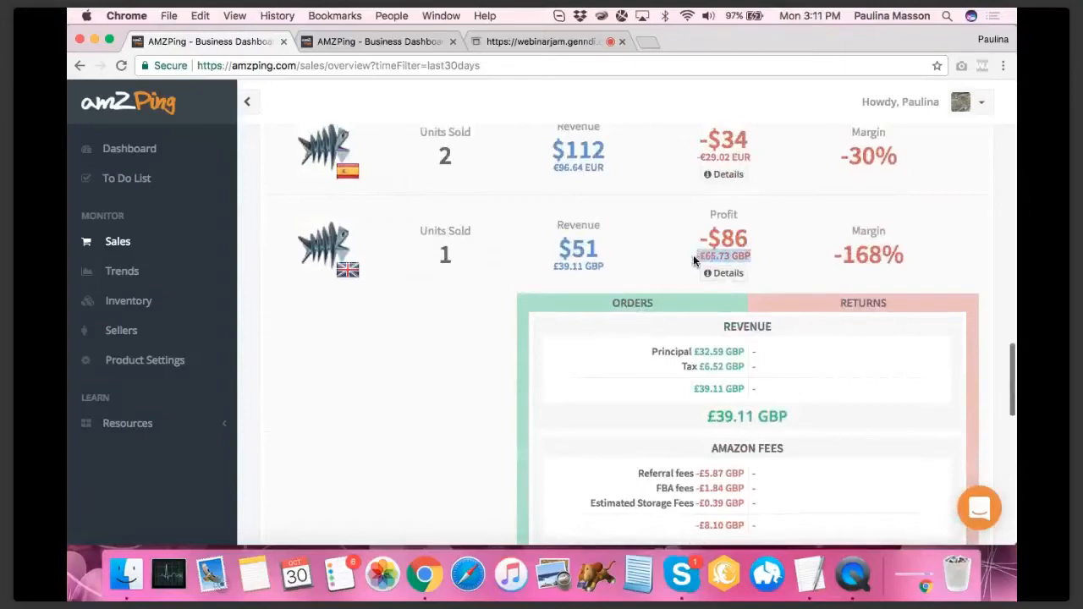
{"action": "left_click", "coordinate": [758, 253]}
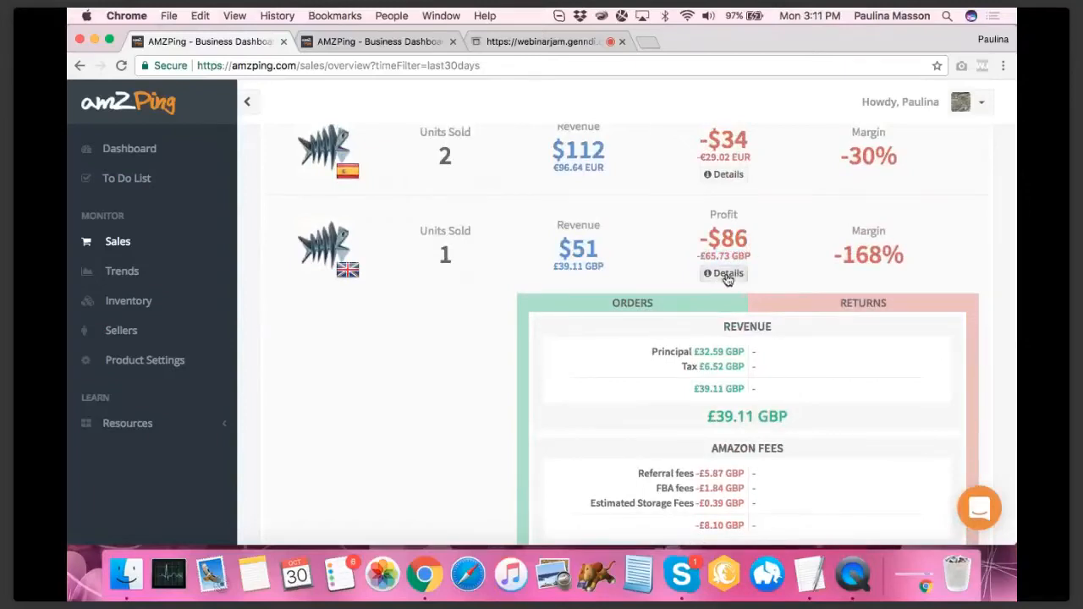
{"action": "left_click", "coordinate": [726, 274]}
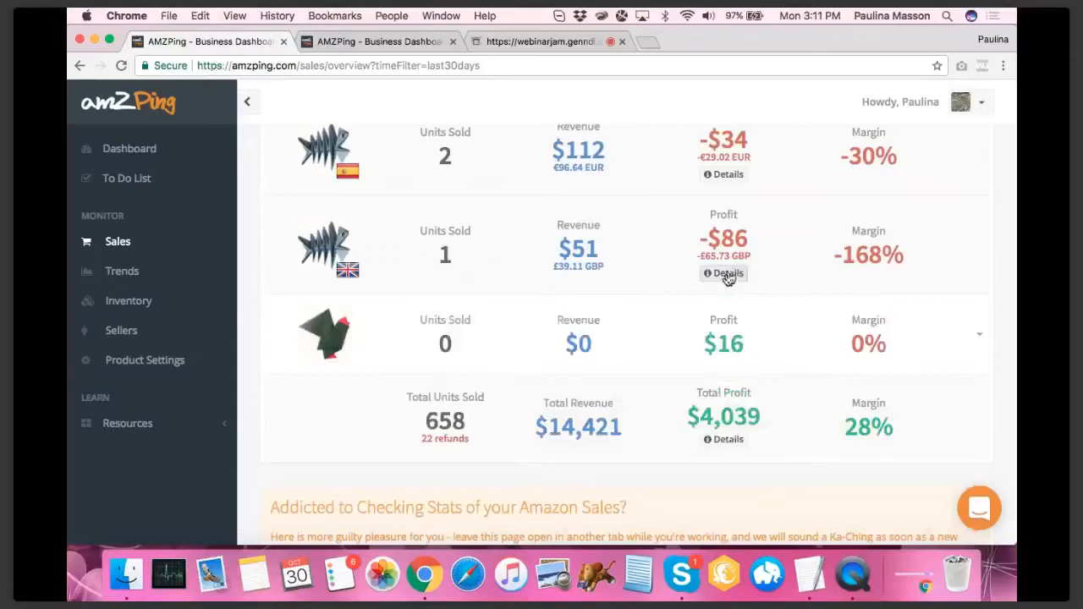
Step: Examine the fish product's profit details for Spain, including cost of goods and PPC, and hide them again
{"action": "left_click", "coordinate": [723, 177]}
{"action": "scroll", "coordinate": [674, 300], "scroll_direction": "down", "scroll_amount": 5}
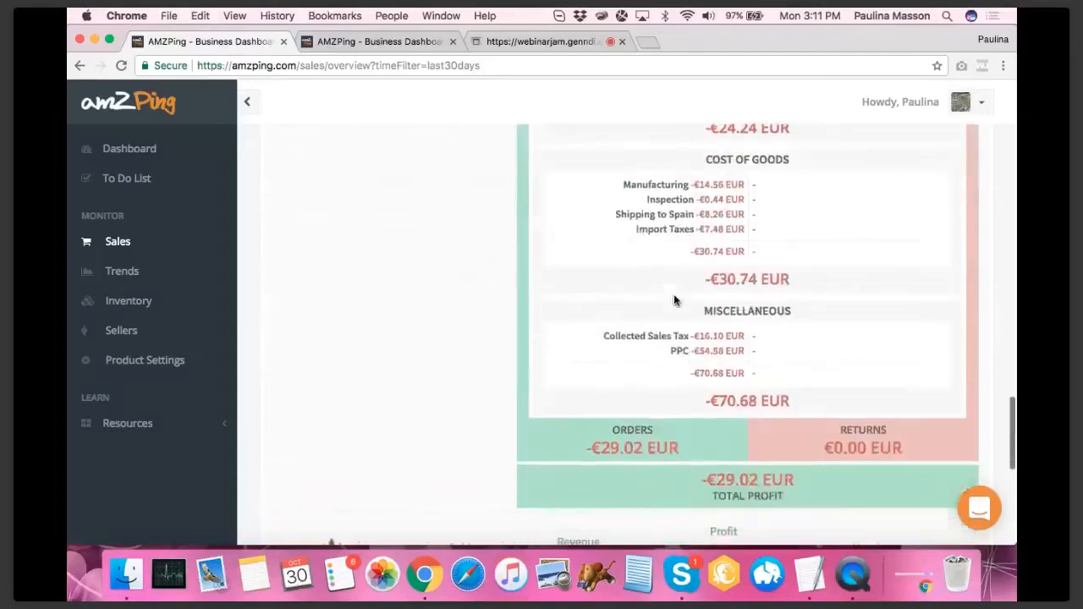
{"action": "scroll", "coordinate": [730, 356], "scroll_direction": "up", "scroll_amount": 5}
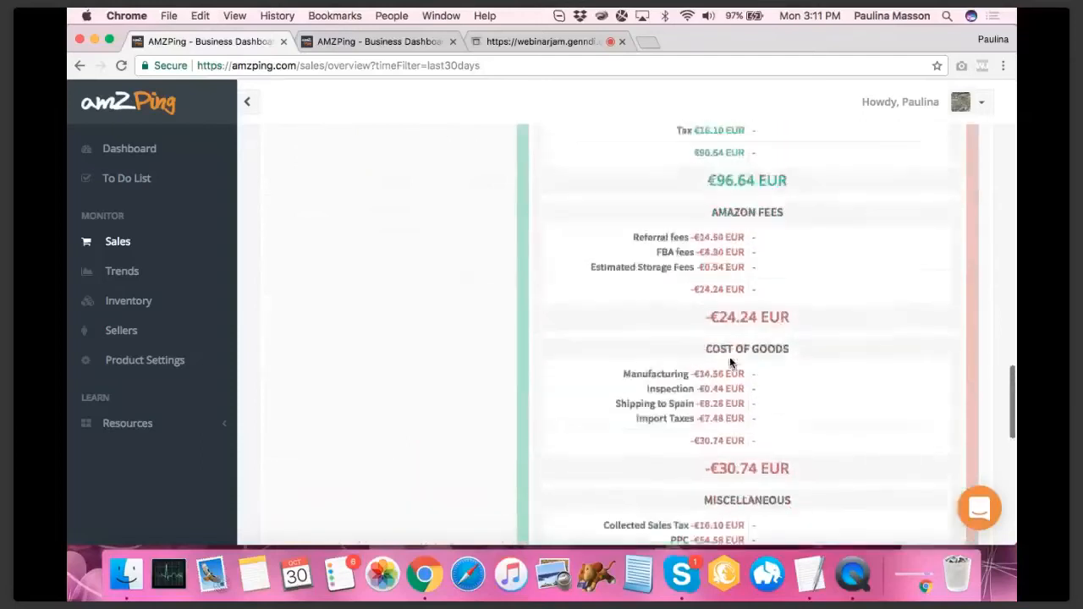
{"action": "left_click", "coordinate": [725, 205]}
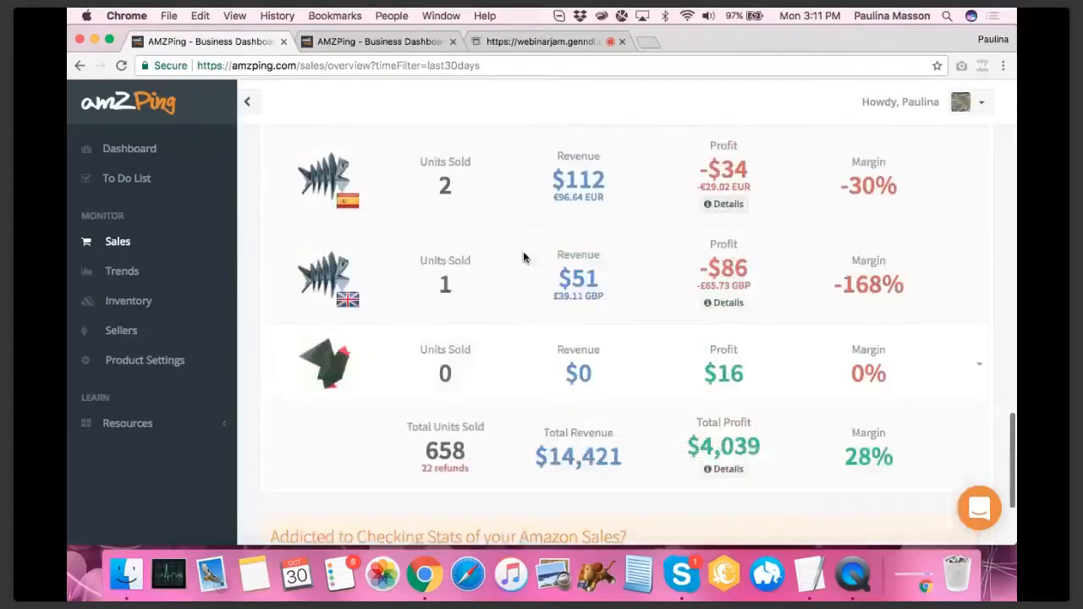
Step: Review the fish product's units, revenue, profit and margin across all its marketplaces, from Mexico to the United Kingdom
{"action": "scroll", "coordinate": [523, 258], "scroll_direction": "up", "scroll_amount": 1}
{"action": "scroll", "coordinate": [524, 258], "scroll_direction": "up", "scroll_amount": 2}
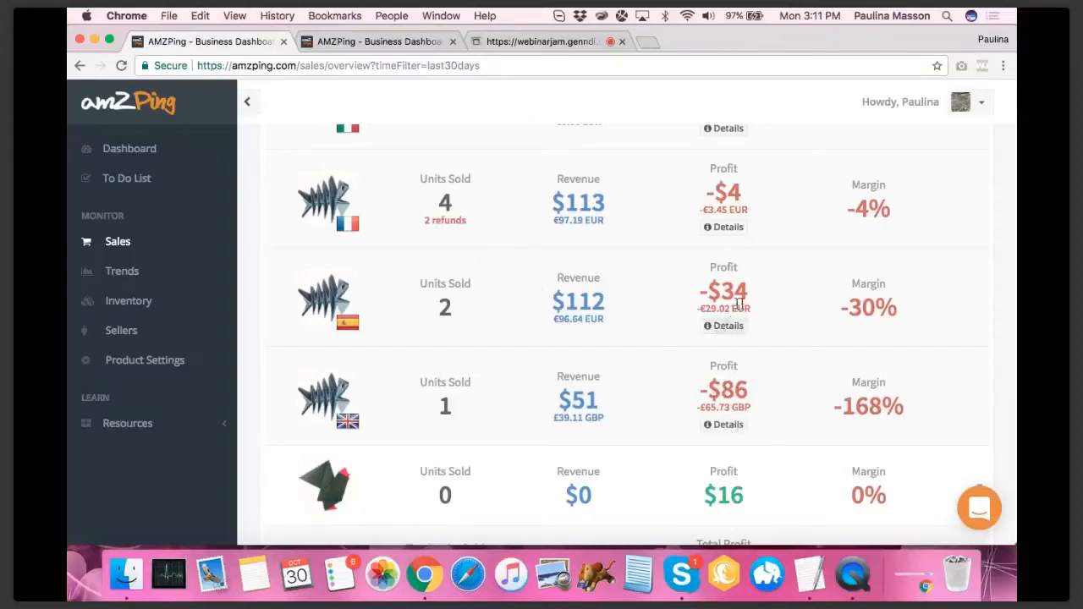
{"action": "scroll", "coordinate": [658, 308], "scroll_direction": "up", "scroll_amount": 2}
{"action": "scroll", "coordinate": [658, 308], "scroll_direction": "up", "scroll_amount": 10}
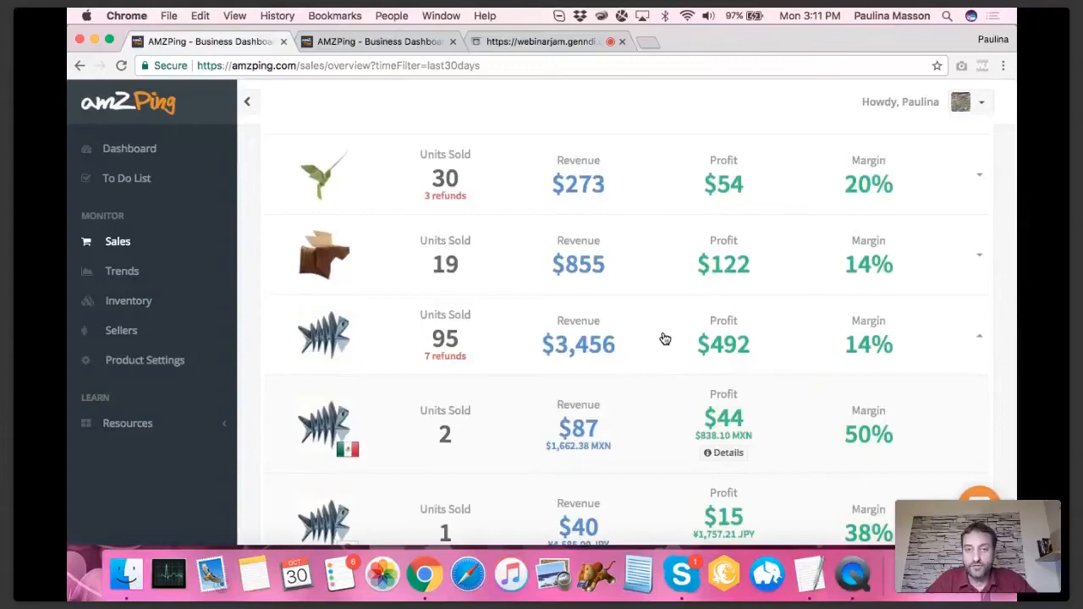
{"action": "scroll", "coordinate": [664, 339], "scroll_direction": "down", "scroll_amount": 2}
{"action": "scroll", "coordinate": [665, 338], "scroll_direction": "down", "scroll_amount": 1}
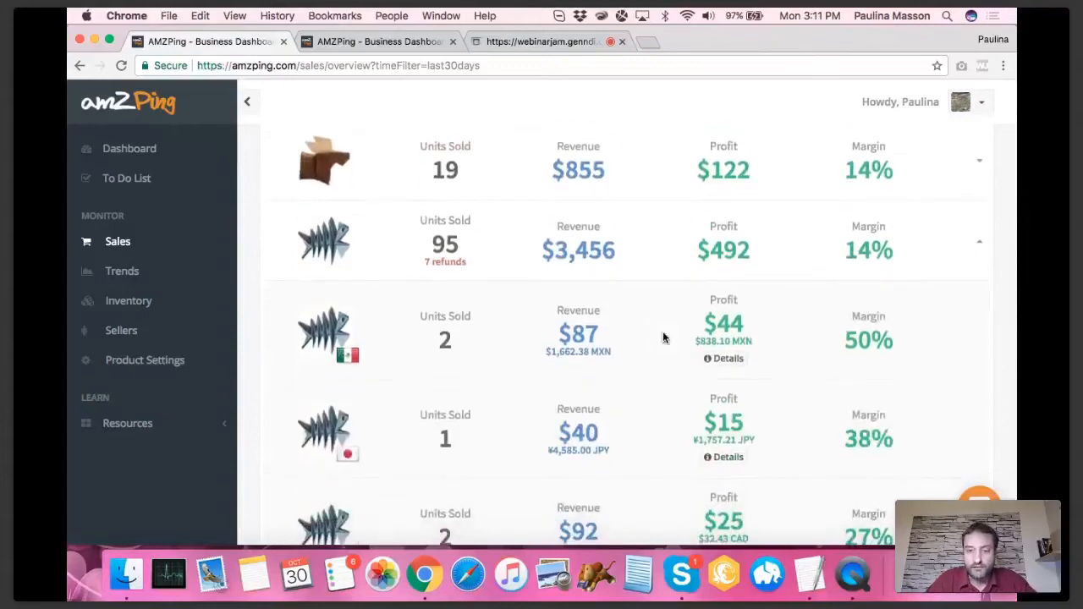
{"action": "scroll", "coordinate": [662, 337], "scroll_direction": "down", "scroll_amount": 1}
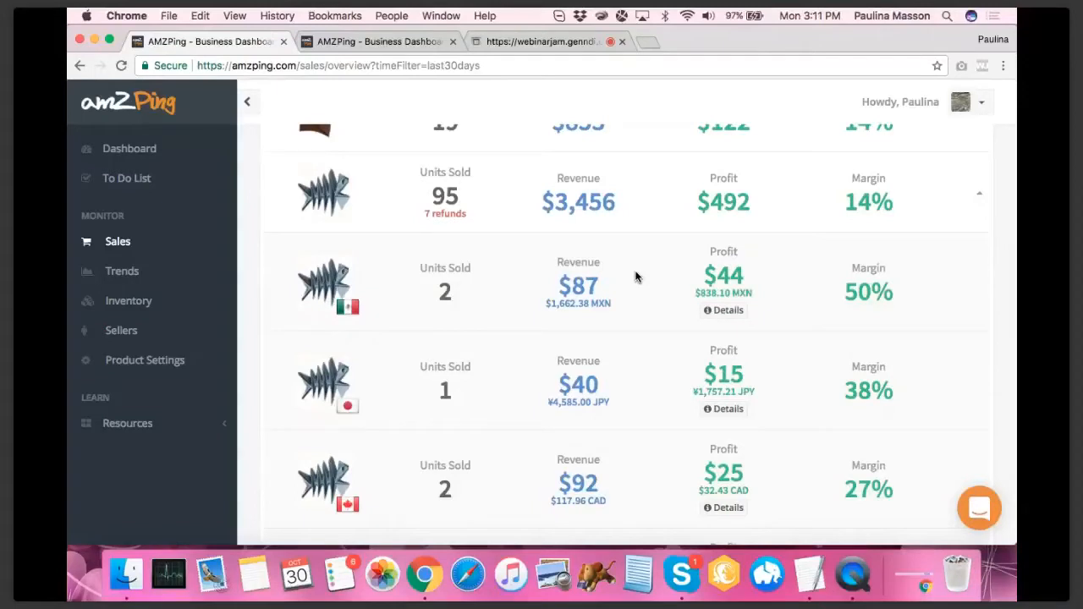
{"action": "scroll", "coordinate": [636, 276], "scroll_direction": "down", "scroll_amount": 5}
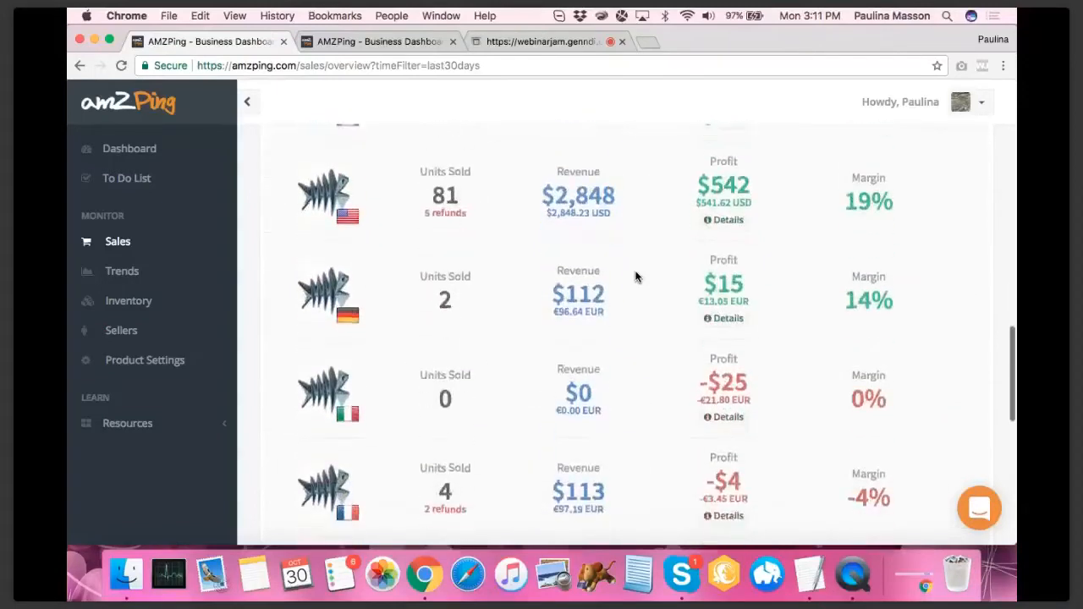
{"action": "scroll", "coordinate": [636, 277], "scroll_direction": "up", "scroll_amount": 5}
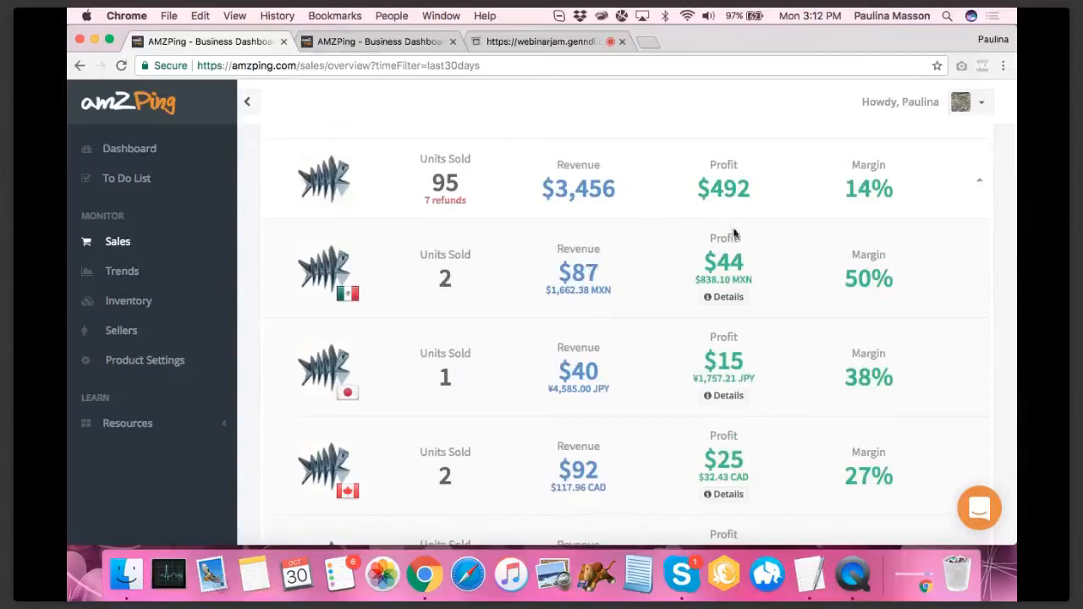
Step: Highlight the fish product's Mexico profit in pesos and in US dollars to compare the two currencies
{"action": "left_click_drag", "start_coordinate": [757, 285], "coordinate": [712, 281]}
{"action": "double_click", "coordinate": [712, 283]}
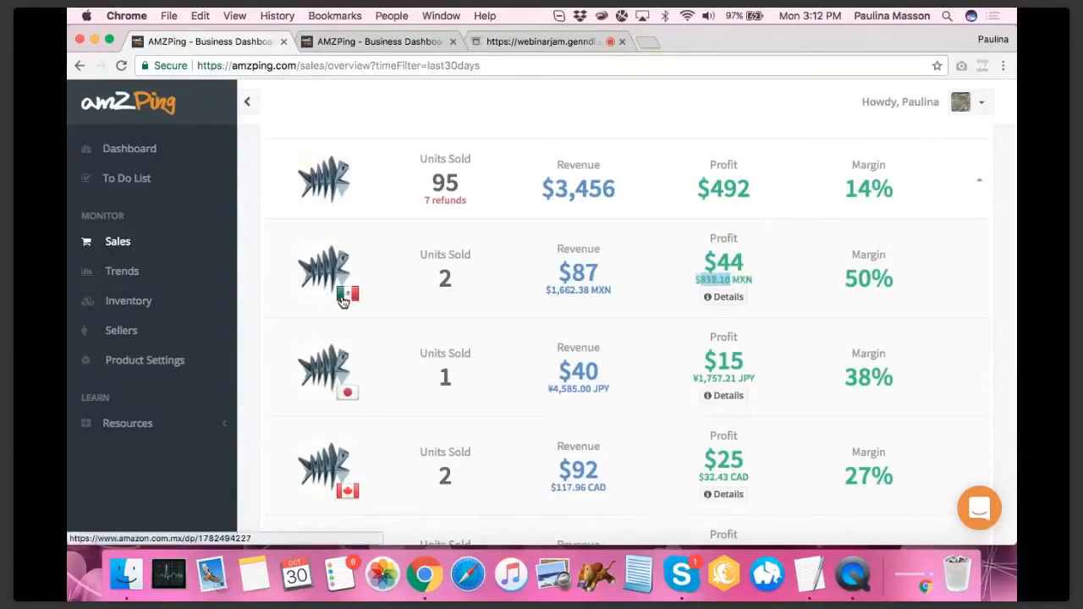
{"action": "left_click", "coordinate": [713, 279]}
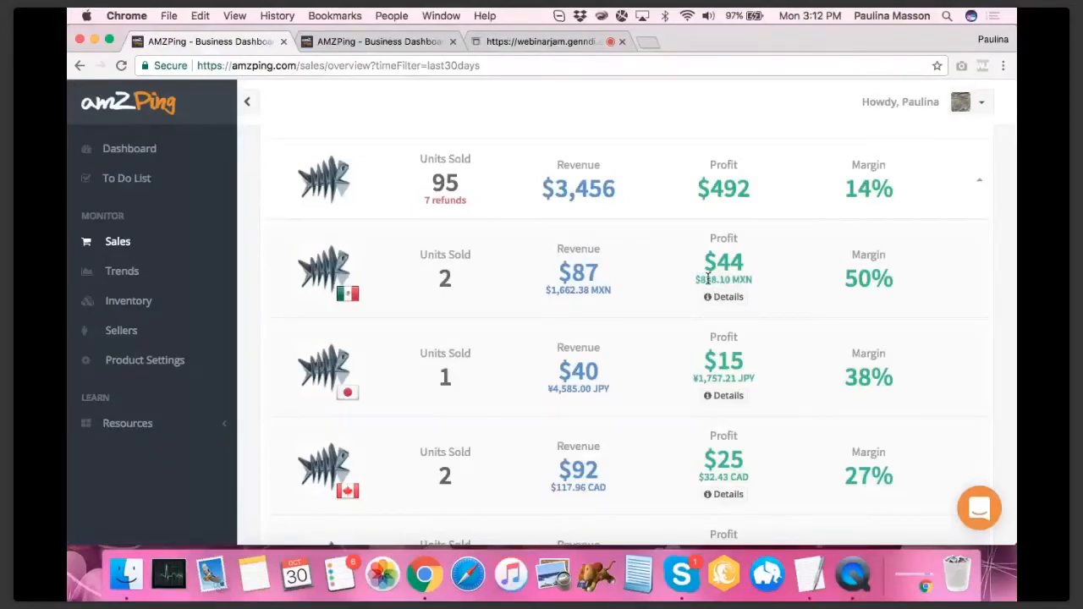
{"action": "left_click_drag", "start_coordinate": [744, 261], "coordinate": [704, 262]}
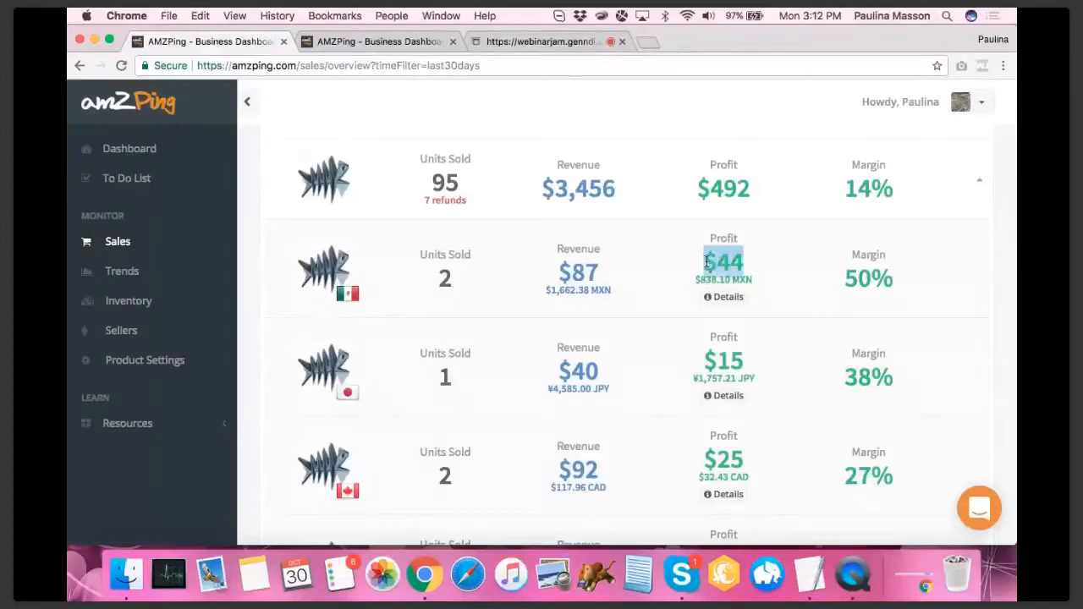
Step: Highlight the fish product's local-currency profits for Japan and Canada to compare them with the US dollar amounts, and clear the highlight
{"action": "left_click", "coordinate": [761, 260]}
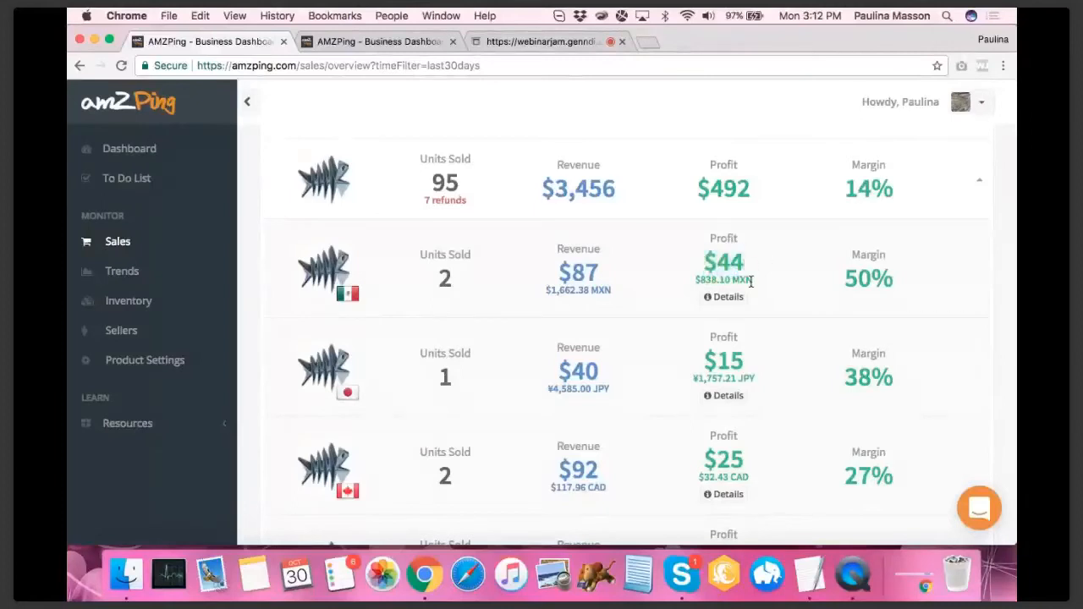
{"action": "scroll", "coordinate": [749, 279], "scroll_direction": "down", "scroll_amount": 2}
{"action": "double_click", "coordinate": [711, 317]}
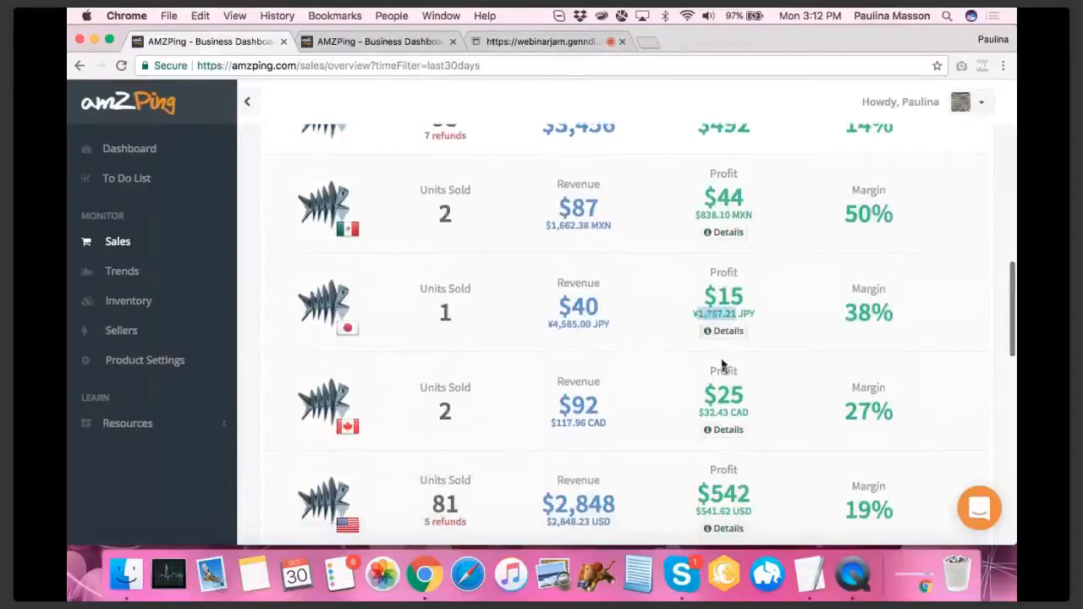
{"action": "left_click_drag", "start_coordinate": [699, 412], "coordinate": [716, 412]}
{"action": "left_click", "coordinate": [752, 406]}
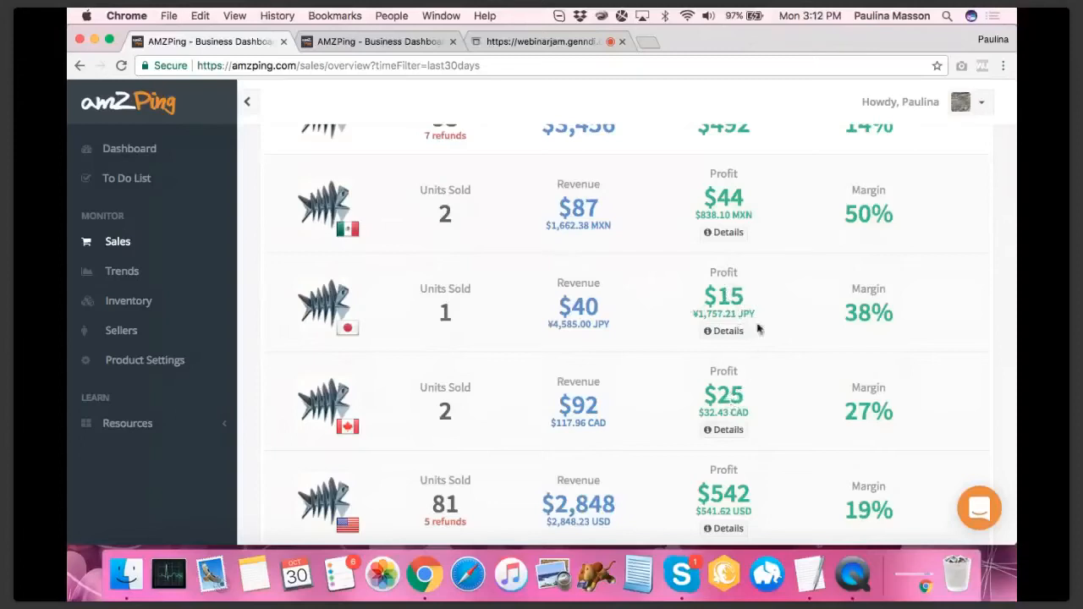
Step: Look through the fish product's marketplace rows from Mexico to Spain, comparing US dollar profits with the local-currency amounts
{"action": "scroll", "coordinate": [734, 300], "scroll_direction": "up", "scroll_amount": 1}
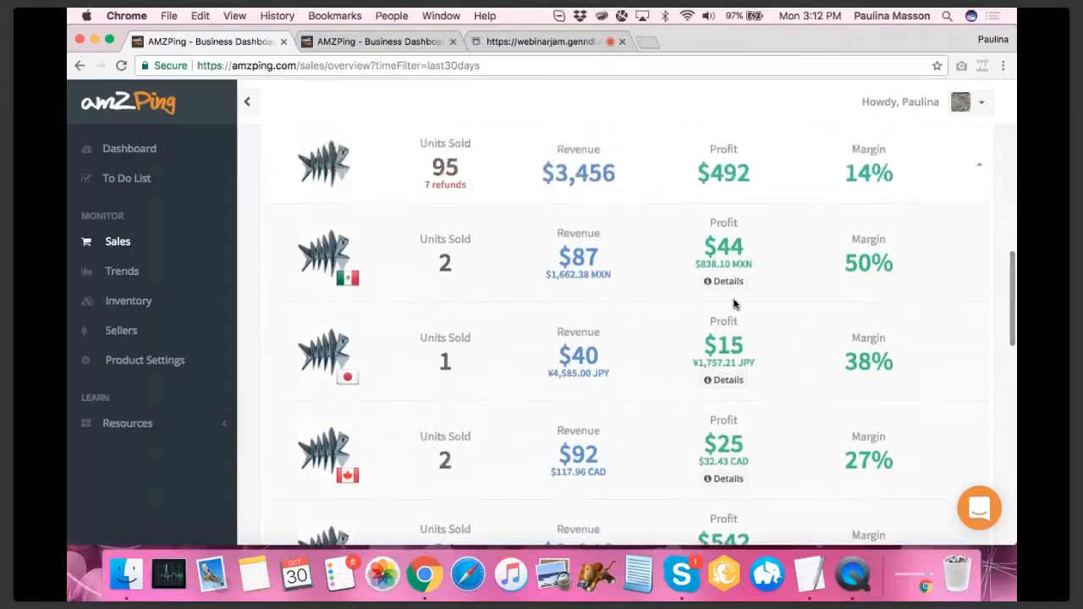
{"action": "scroll", "coordinate": [734, 305], "scroll_direction": "down", "scroll_amount": 5}
{"action": "scroll", "coordinate": [734, 304], "scroll_direction": "down", "scroll_amount": 3}
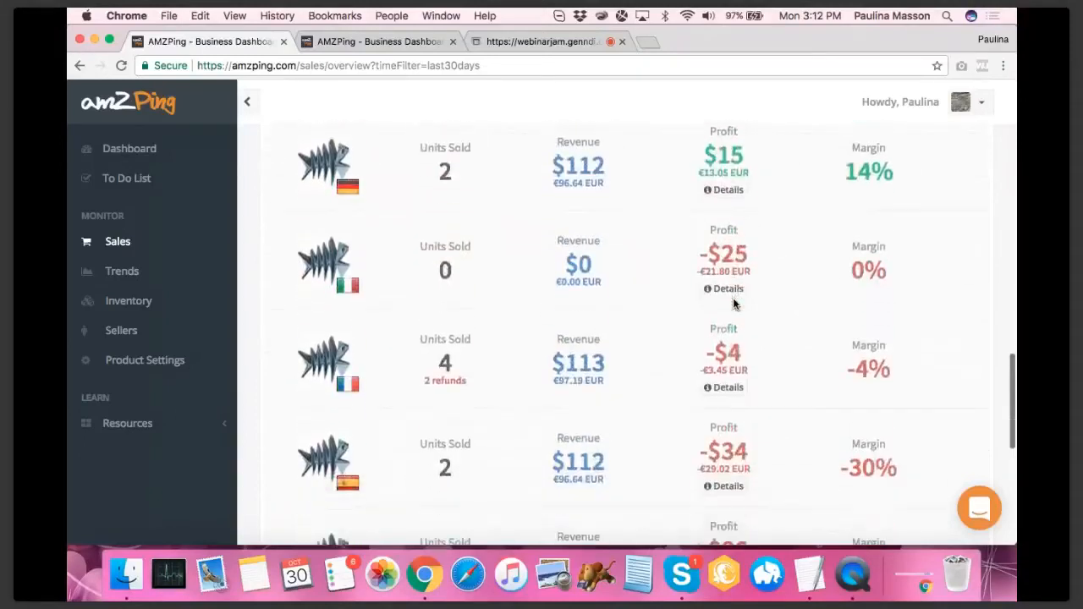
{"action": "scroll", "coordinate": [734, 304], "scroll_direction": "up", "scroll_amount": 4}
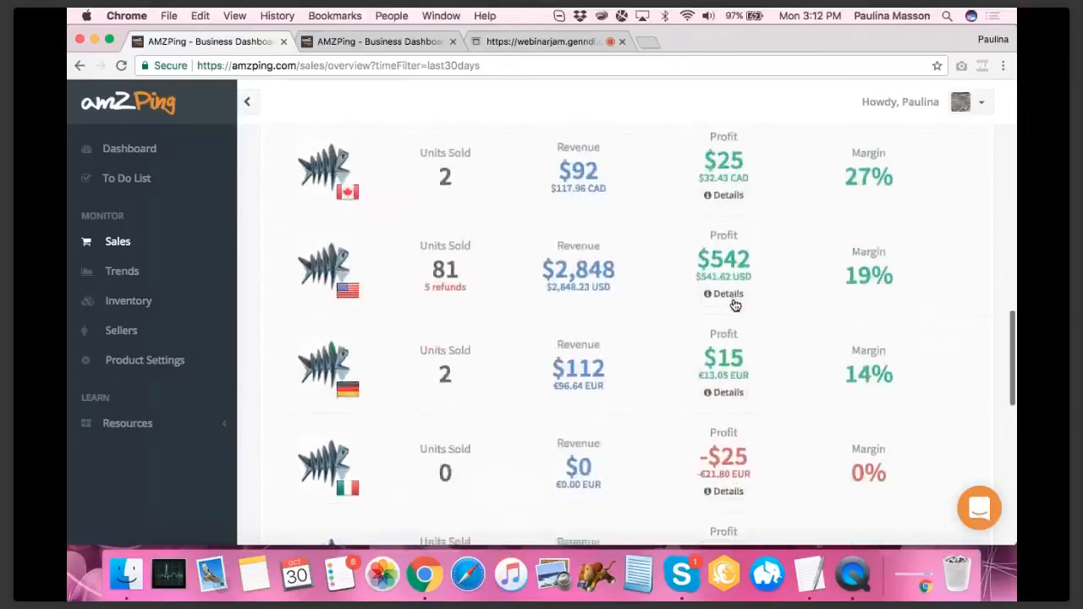
{"action": "scroll", "coordinate": [734, 300], "scroll_direction": "up", "scroll_amount": 1}
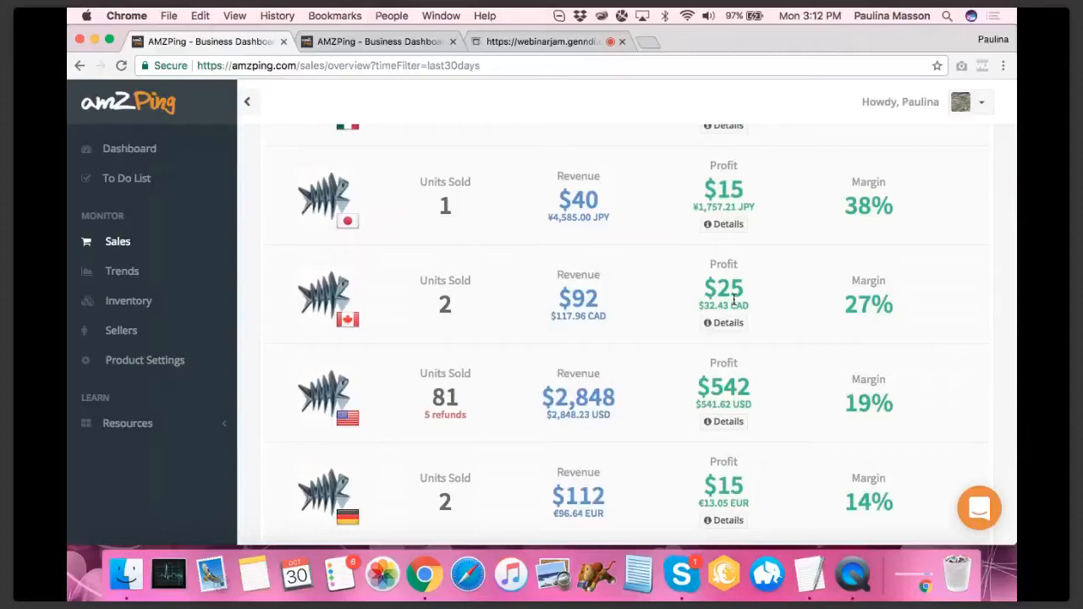
{"action": "scroll", "coordinate": [735, 301], "scroll_direction": "up", "scroll_amount": 2}
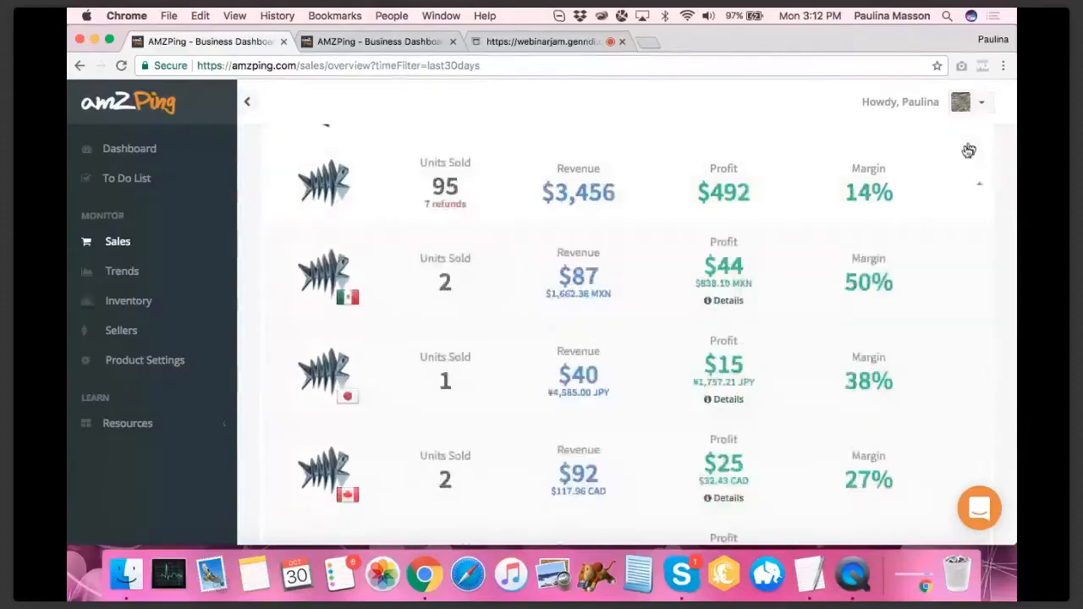
Step: Change the display currency to EUR - Euros in the profile's app settings and save the change
{"action": "scroll", "coordinate": [377, 381], "scroll_direction": "down", "scroll_amount": 10}
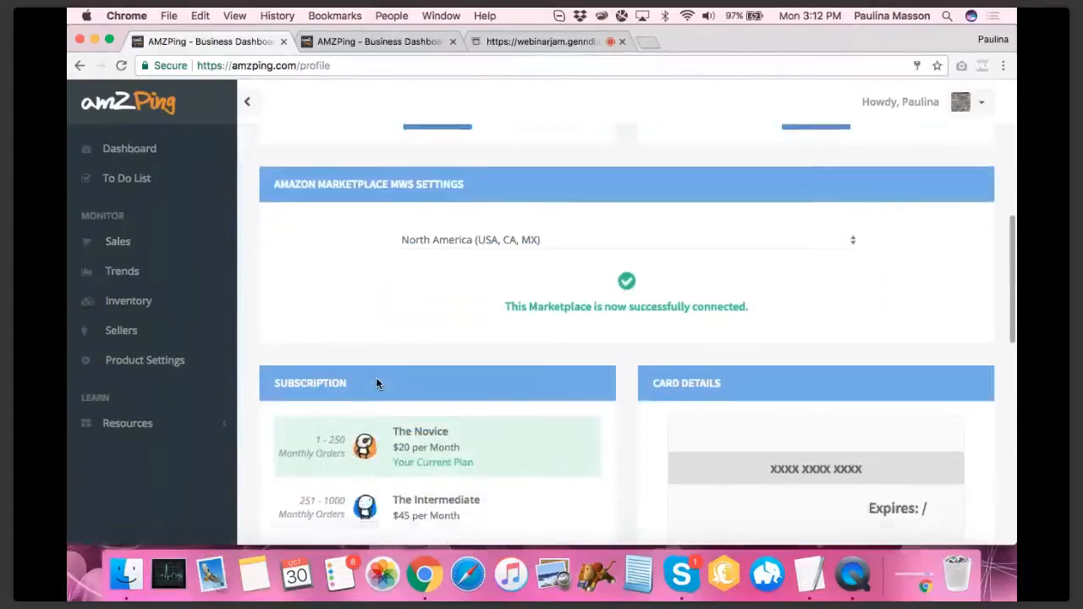
{"action": "scroll", "coordinate": [377, 383], "scroll_direction": "down", "scroll_amount": 10}
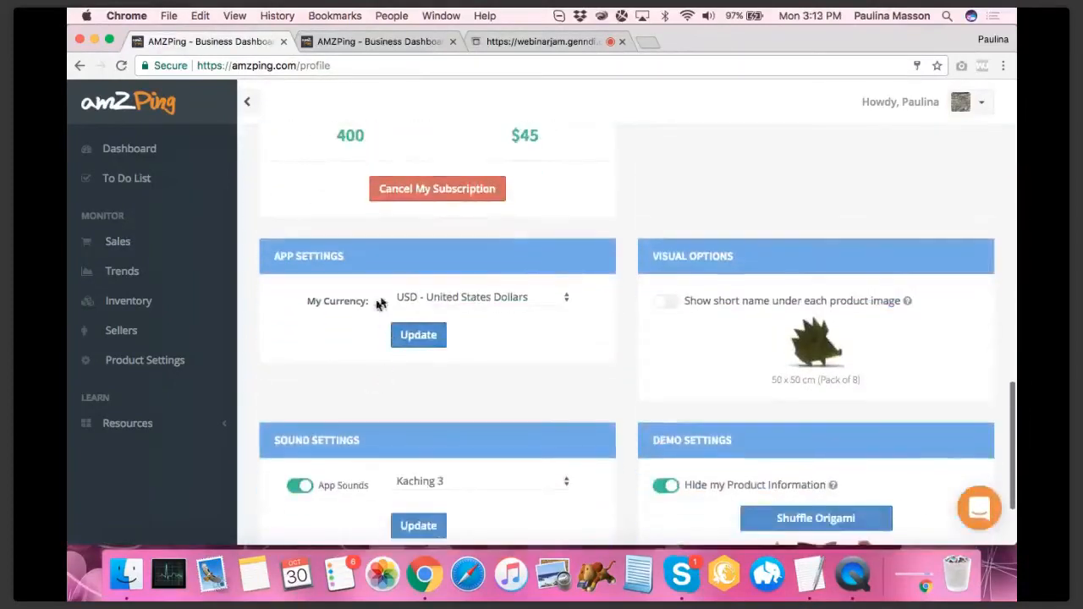
{"action": "left_click", "coordinate": [437, 297]}
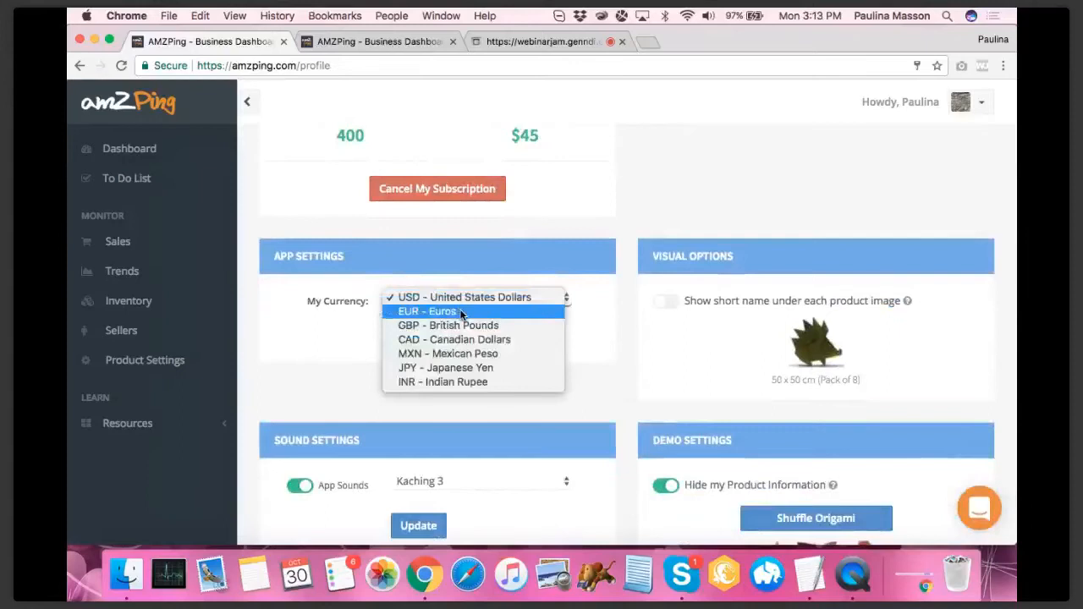
{"action": "left_click", "coordinate": [461, 312]}
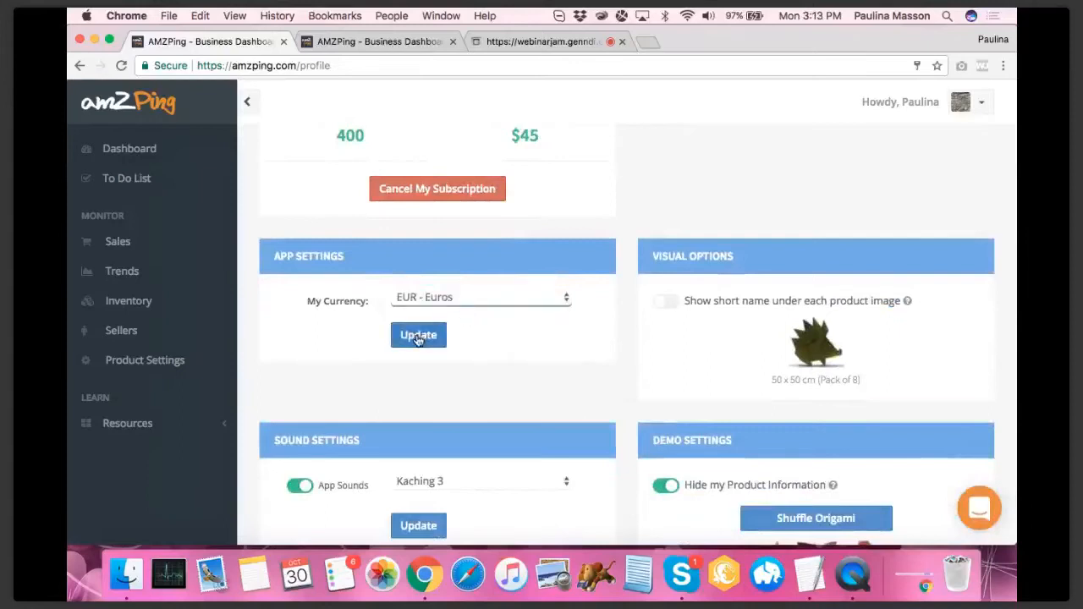
{"action": "left_click", "coordinate": [417, 337]}
Step: Go through the dashboard to the last 30 days' sales overview and expand the fish product's marketplace rows
{"action": "left_click", "coordinate": [174, 150]}
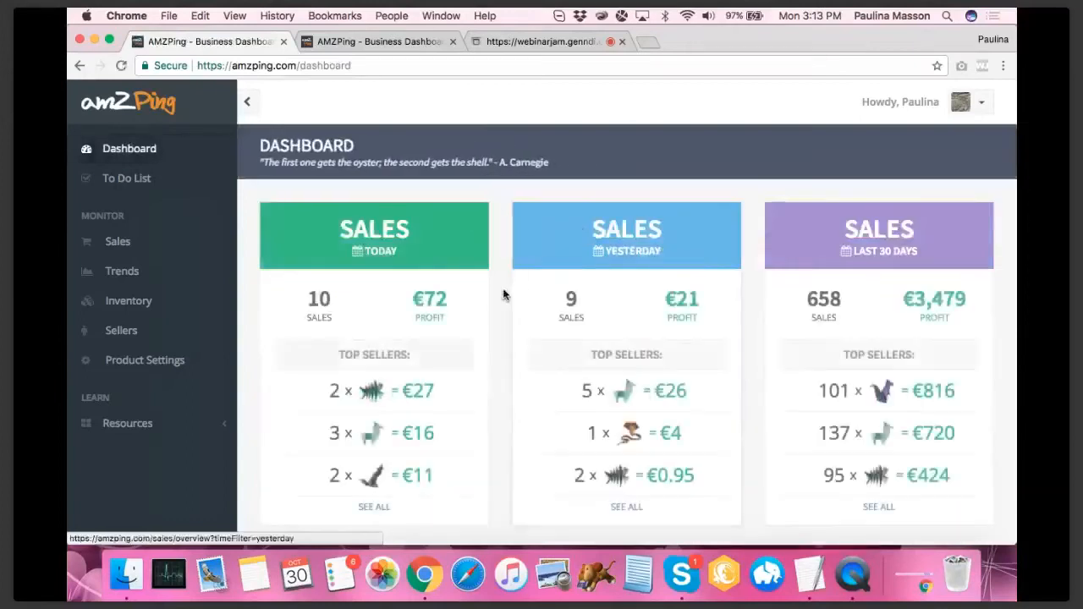
{"action": "left_click", "coordinate": [845, 302]}
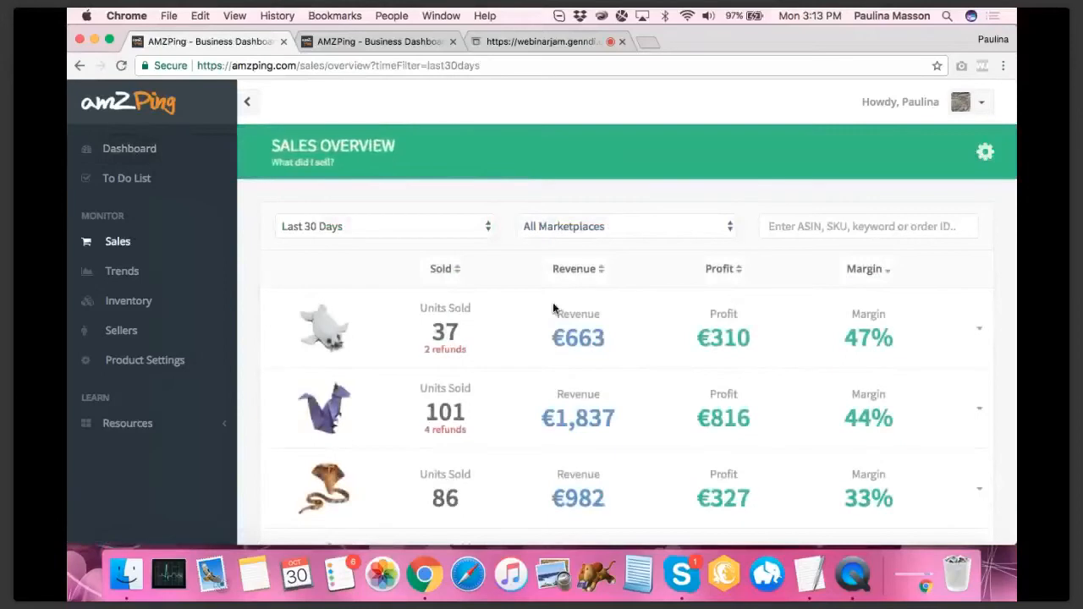
{"action": "scroll", "coordinate": [552, 304], "scroll_direction": "down", "scroll_amount": 5}
{"action": "scroll", "coordinate": [554, 308], "scroll_direction": "down", "scroll_amount": 8}
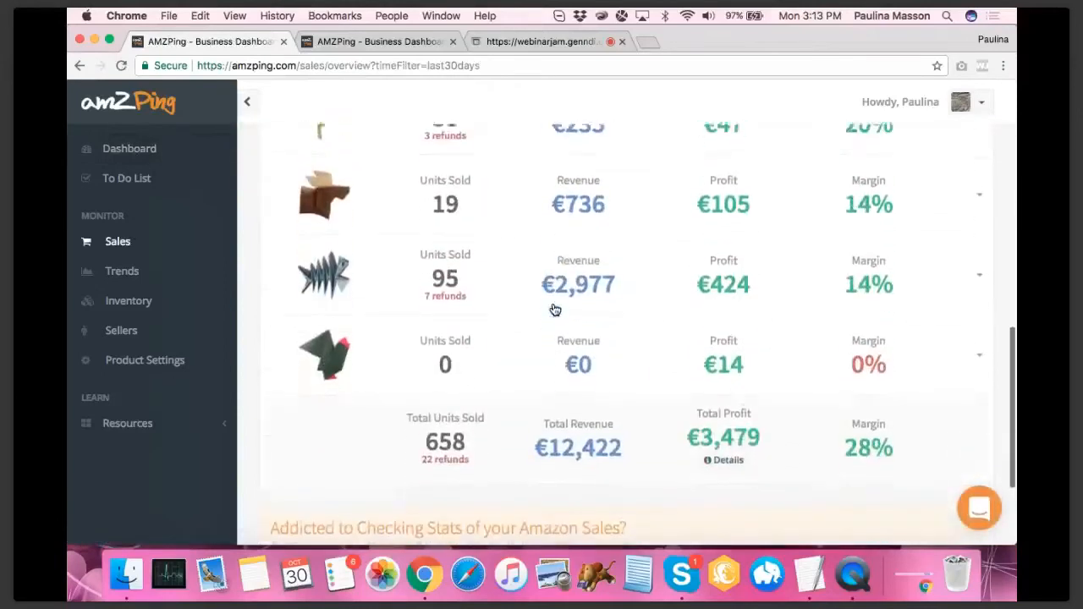
{"action": "left_click", "coordinate": [674, 297]}
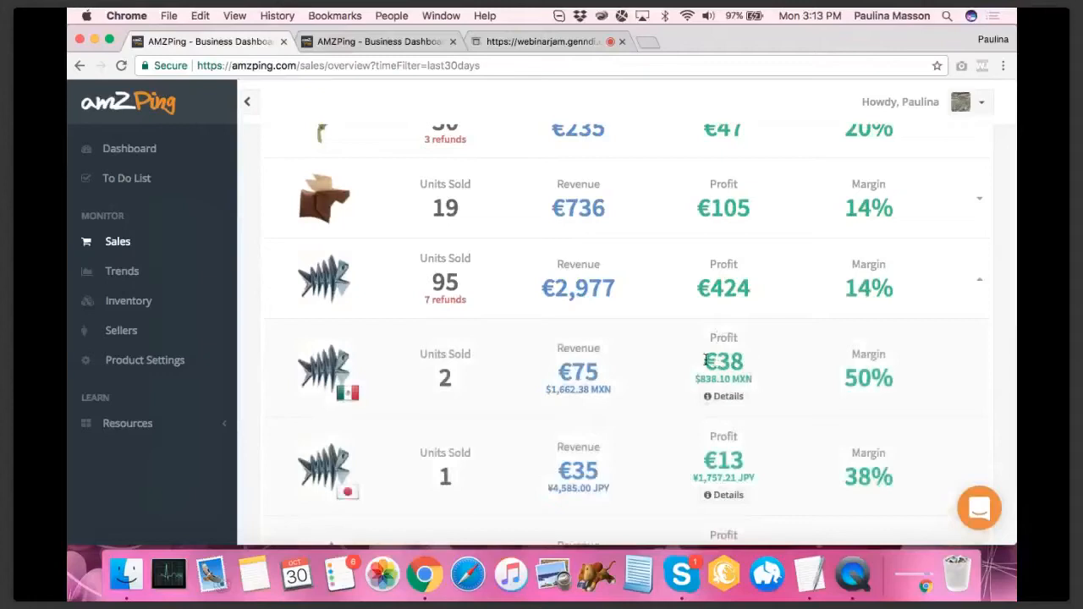
Step: Highlight the fish product's euro profits for Japan and Canada to compare them with the local-currency amounts, and clear the highlight
{"action": "scroll", "coordinate": [715, 363], "scroll_direction": "down", "scroll_amount": 5}
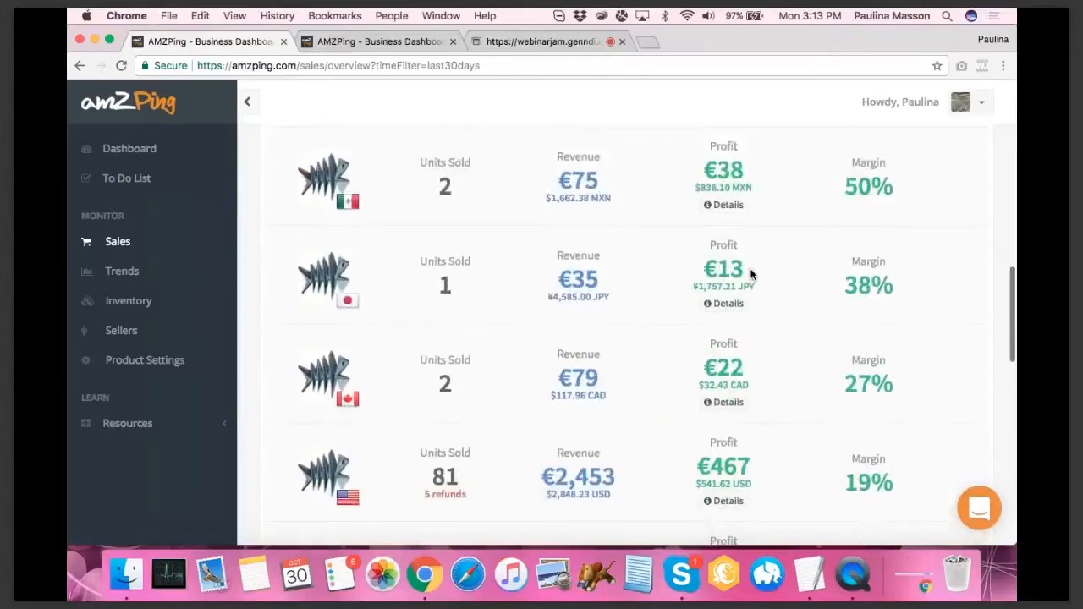
{"action": "left_click_drag", "start_coordinate": [751, 274], "coordinate": [705, 269]}
{"action": "left_click_drag", "start_coordinate": [761, 370], "coordinate": [707, 367]}
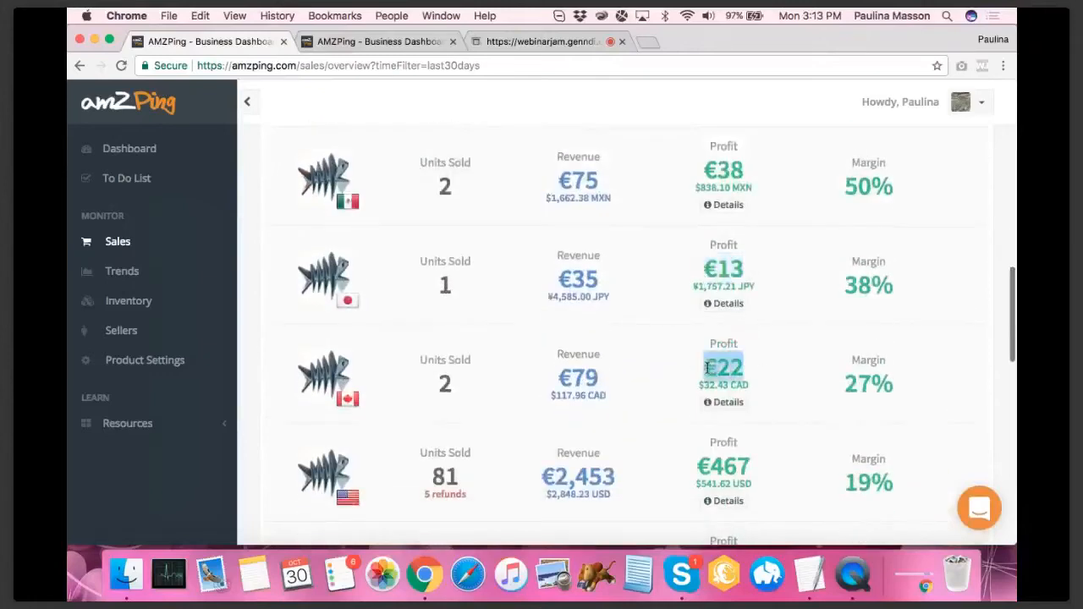
{"action": "left_click", "coordinate": [772, 374]}
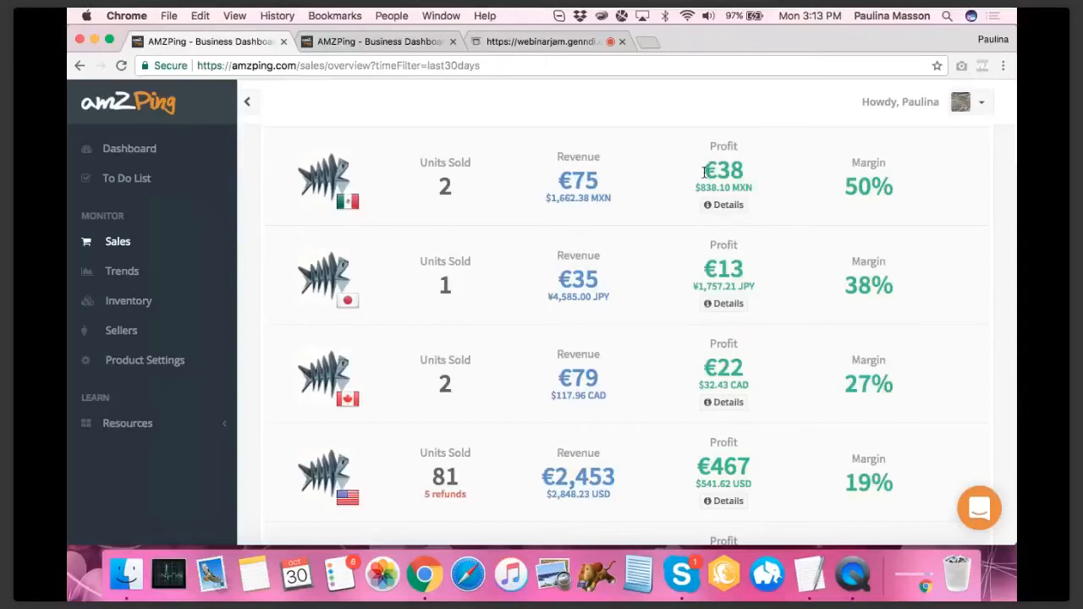
Step: Review the fish product's euro profits for the remaining marketplaces through the United Kingdom, and collapse its marketplace rows
{"action": "scroll", "coordinate": [710, 455], "scroll_direction": "down", "scroll_amount": 5}
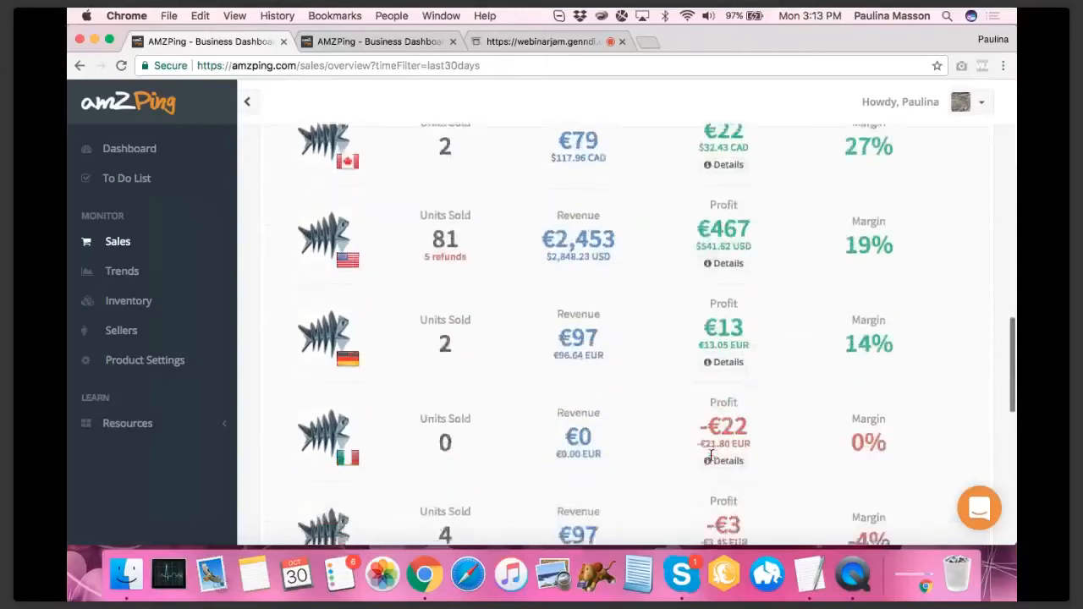
{"action": "scroll", "coordinate": [711, 455], "scroll_direction": "down", "scroll_amount": 2}
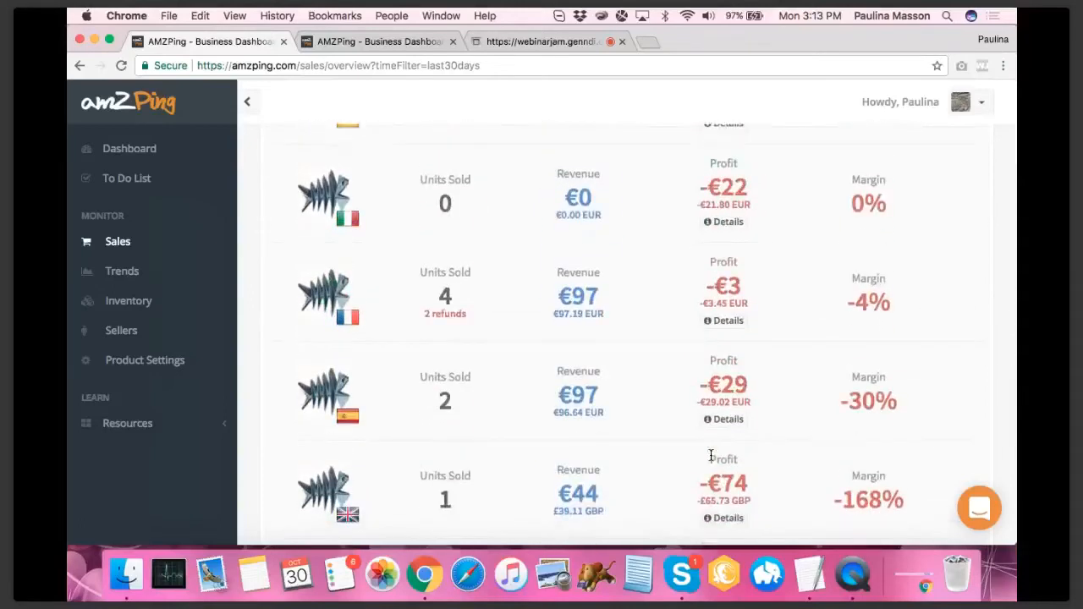
{"action": "scroll", "coordinate": [744, 489], "scroll_direction": "up", "scroll_amount": 5}
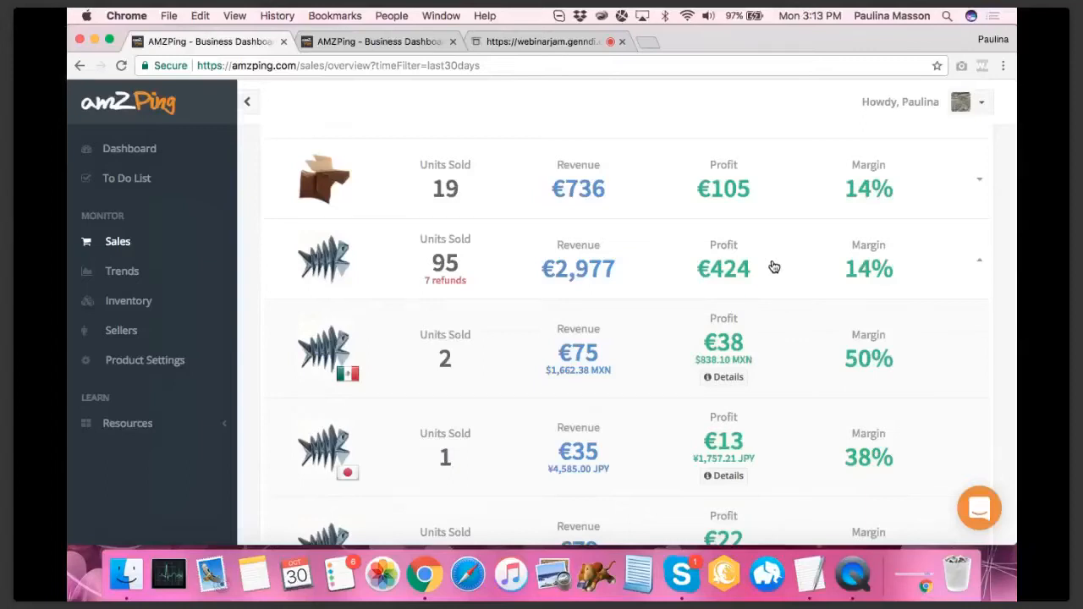
{"action": "left_click", "coordinate": [773, 267]}
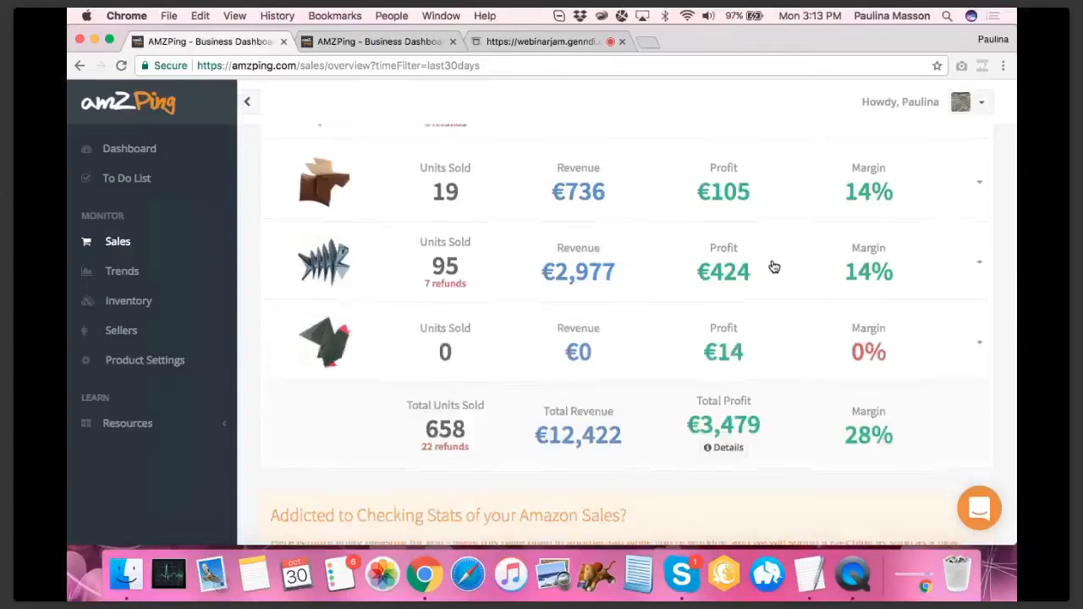
Step: Change the sales overview's period to Last 6 Months for all marketplaces
{"action": "scroll", "coordinate": [773, 267], "scroll_direction": "up", "scroll_amount": 2}
{"action": "scroll", "coordinate": [771, 266], "scroll_direction": "down", "scroll_amount": 1}
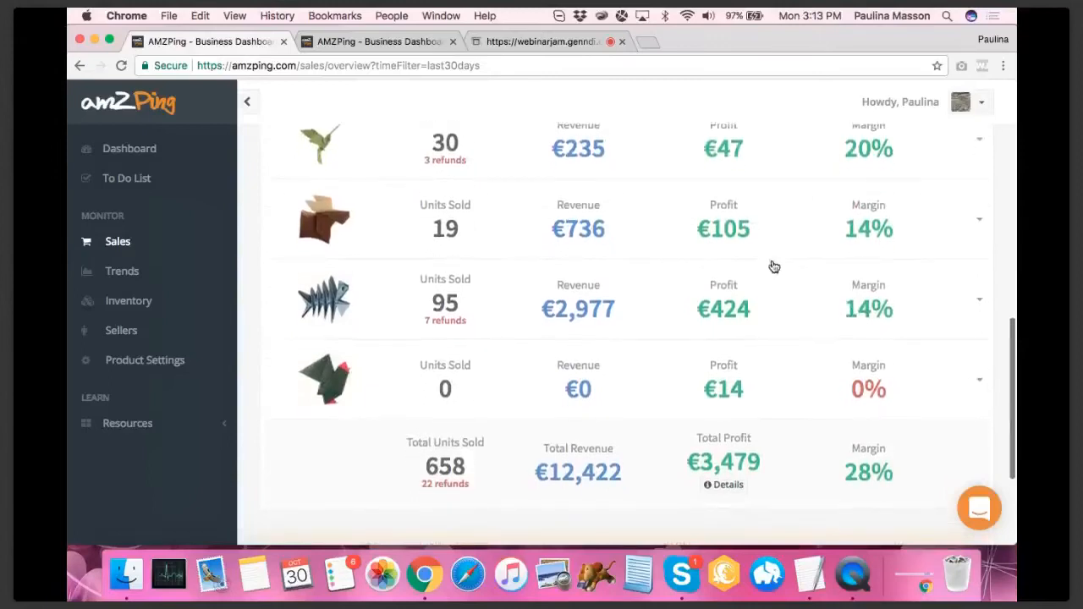
{"action": "scroll", "coordinate": [680, 338], "scroll_direction": "up", "scroll_amount": 5}
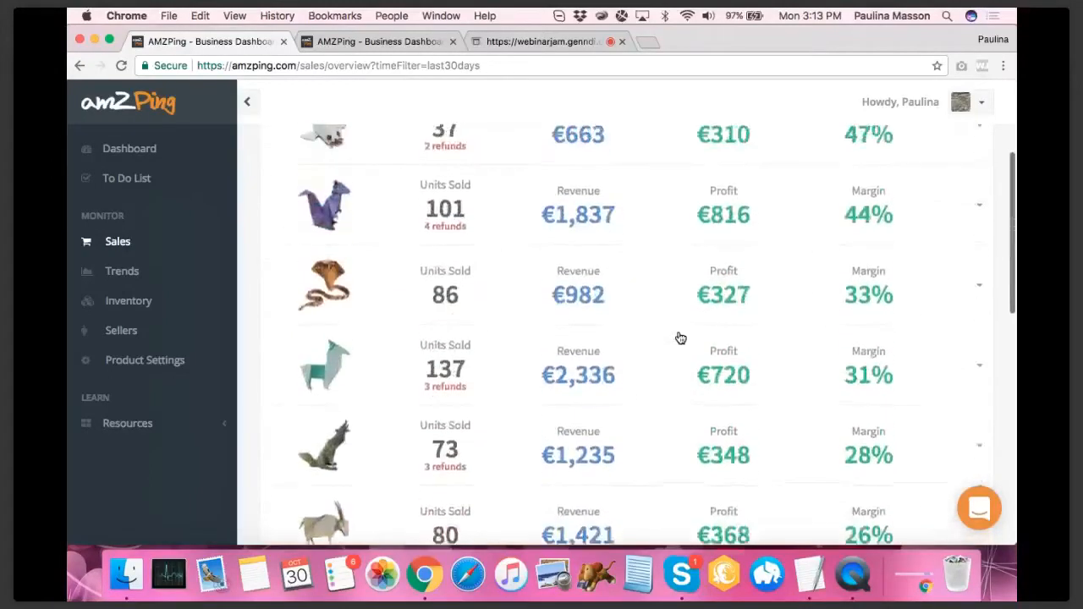
{"action": "scroll", "coordinate": [650, 316], "scroll_direction": "up", "scroll_amount": 3}
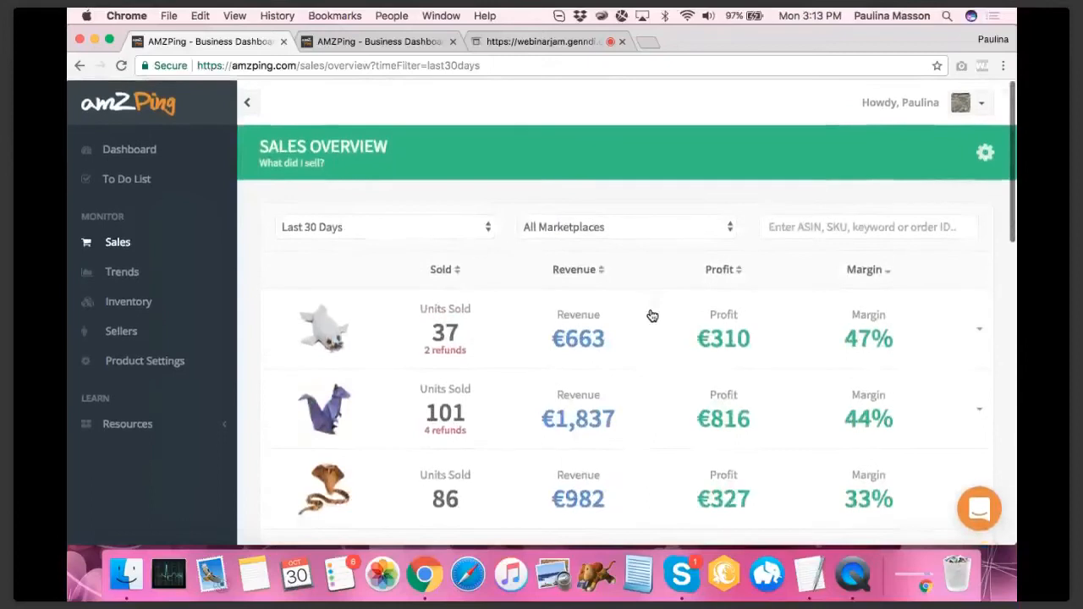
{"action": "left_click", "coordinate": [432, 228]}
{"action": "left_click", "coordinate": [396, 236]}
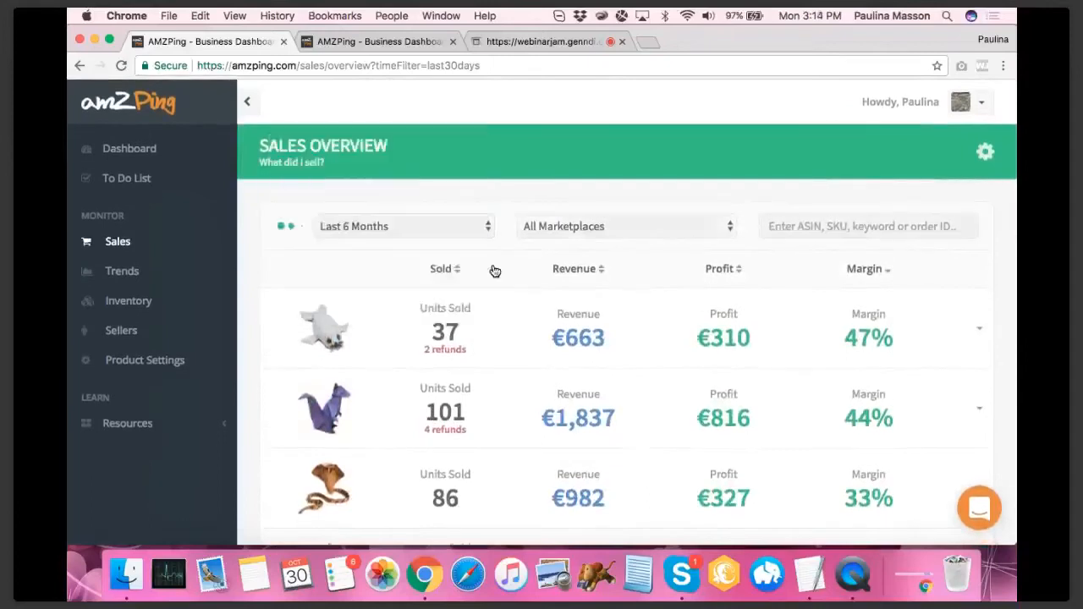
Step: Show the details of the total profit for the last 6 months
{"action": "scroll", "coordinate": [578, 328], "scroll_direction": "down", "scroll_amount": 10}
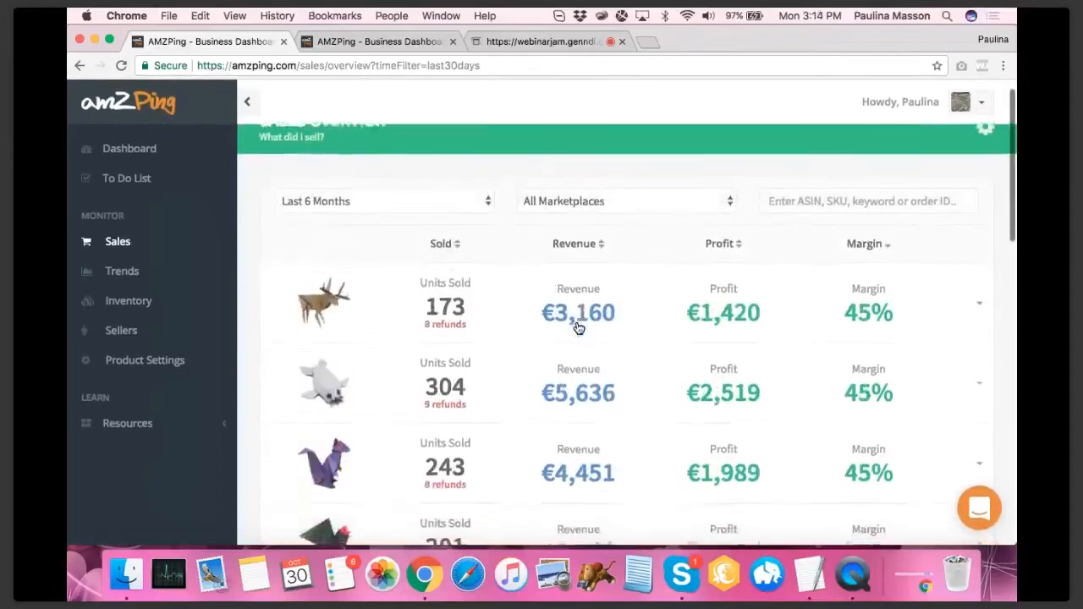
{"action": "scroll", "coordinate": [578, 329], "scroll_direction": "down", "scroll_amount": 2}
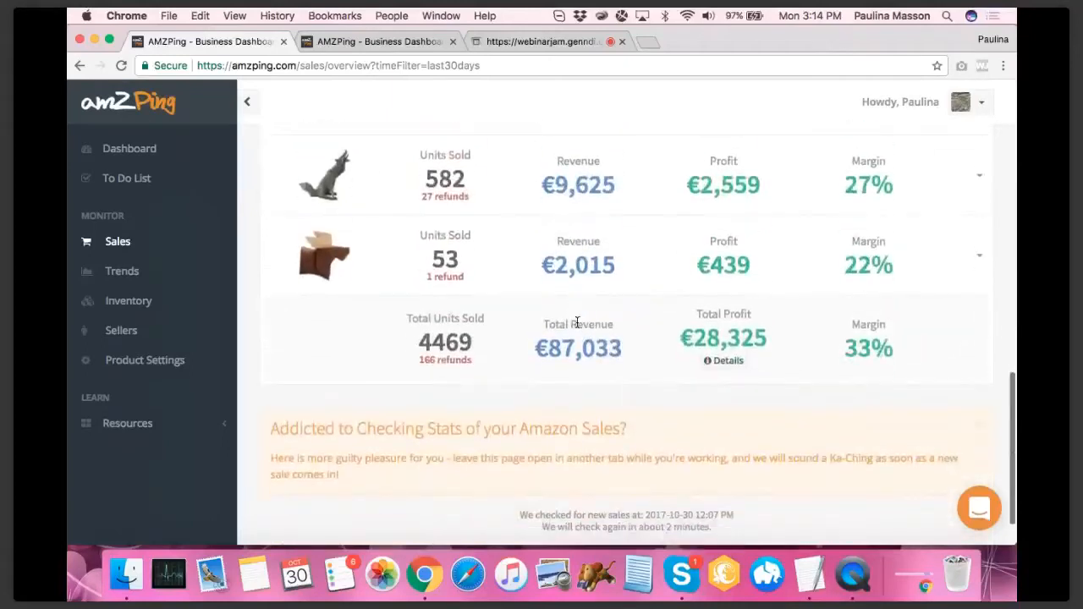
{"action": "left_click", "coordinate": [735, 362]}
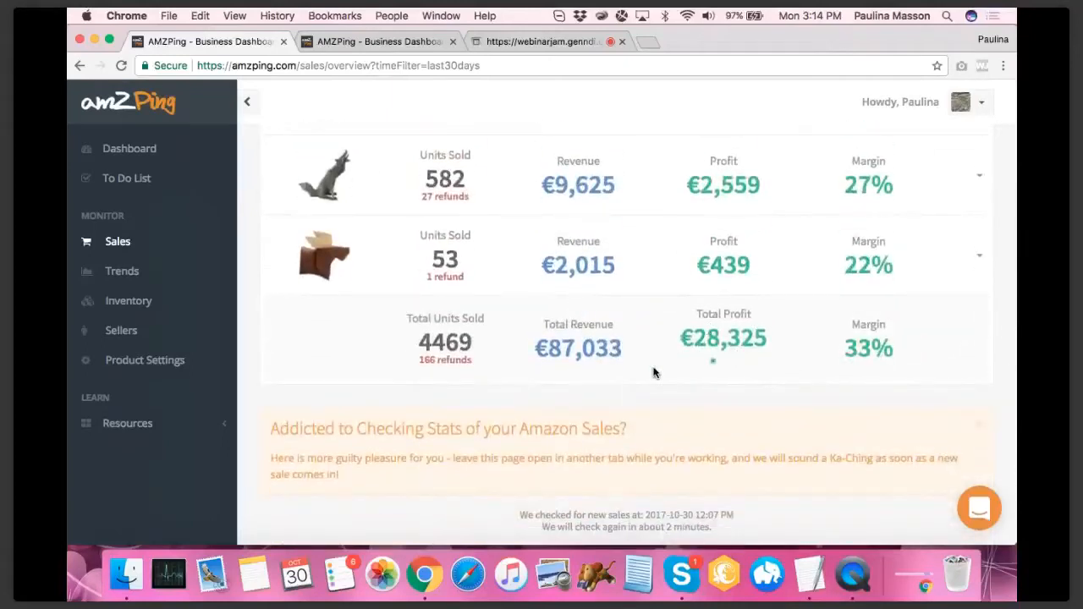
Step: Examine the total profit breakdown from revenue and Amazon fees to adjustments, and highlight the Collected Sales Tax amount for orders
{"action": "scroll", "coordinate": [652, 372], "scroll_direction": "down", "scroll_amount": 3}
{"action": "scroll", "coordinate": [652, 372], "scroll_direction": "down", "scroll_amount": 5}
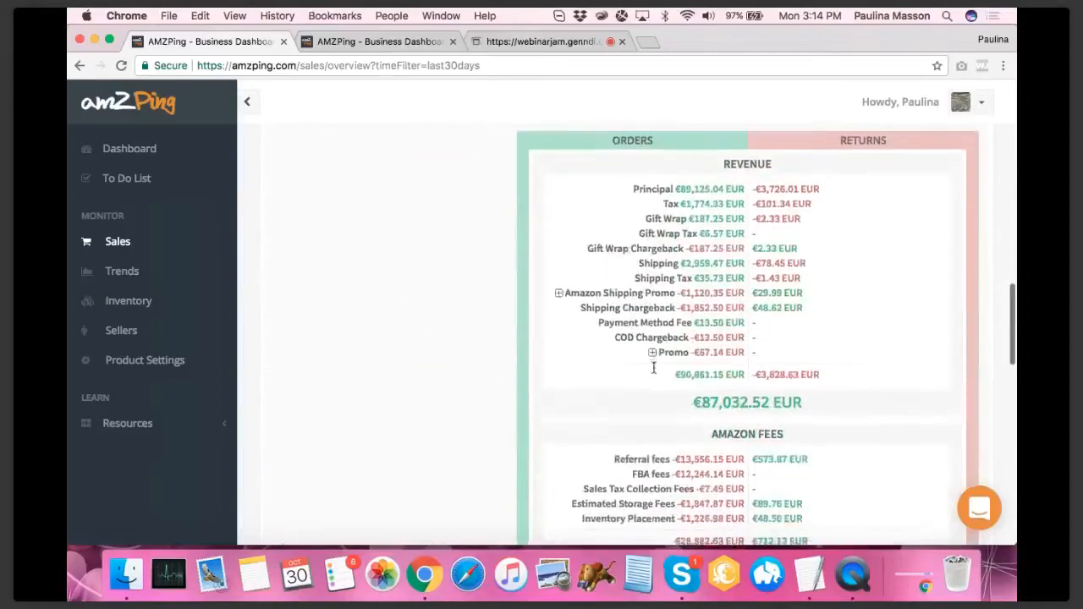
{"action": "scroll", "coordinate": [652, 372], "scroll_direction": "down", "scroll_amount": 5}
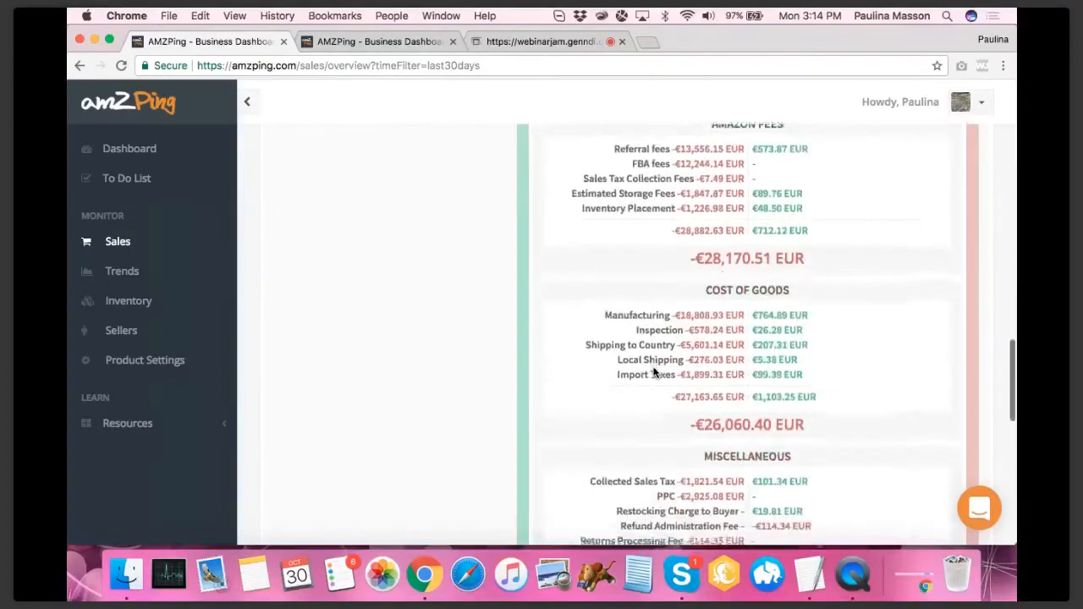
{"action": "scroll", "coordinate": [652, 372], "scroll_direction": "down", "scroll_amount": 2}
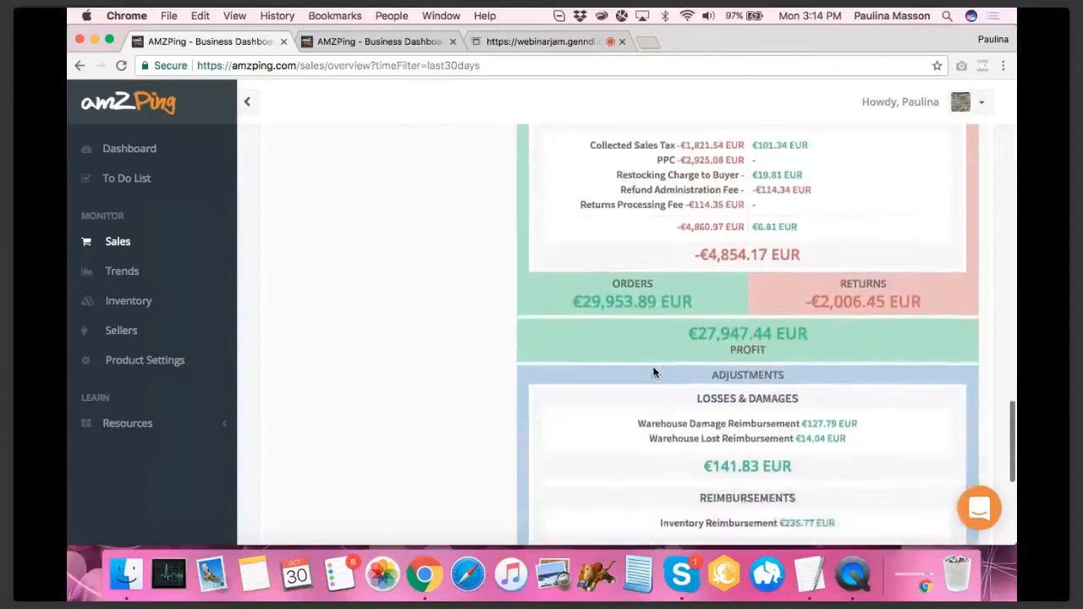
{"action": "scroll", "coordinate": [652, 370], "scroll_direction": "up", "scroll_amount": 2}
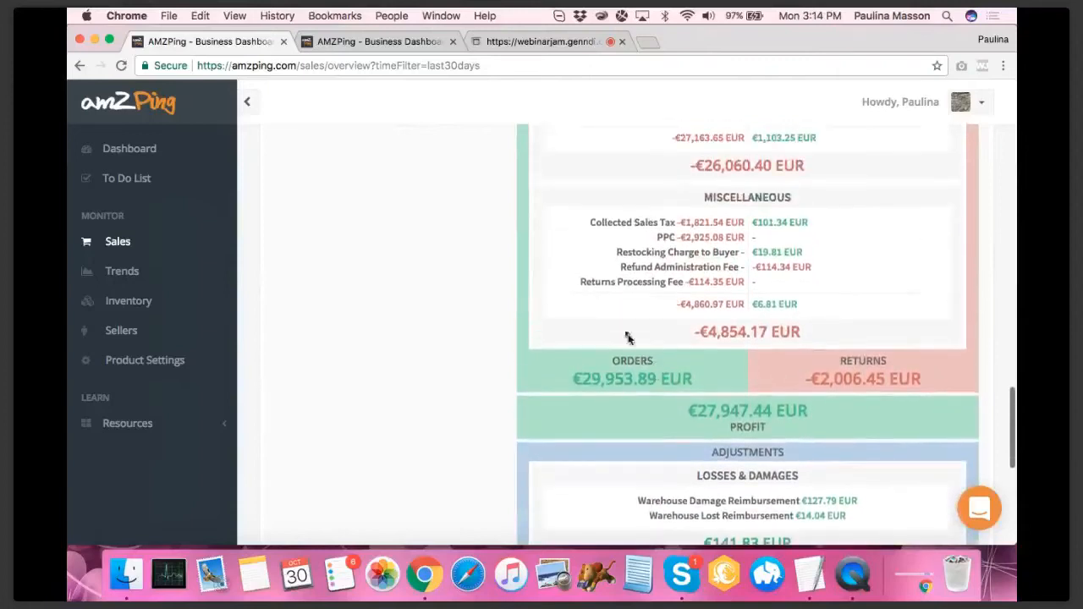
{"action": "left_click_drag", "start_coordinate": [588, 222], "coordinate": [741, 222]}
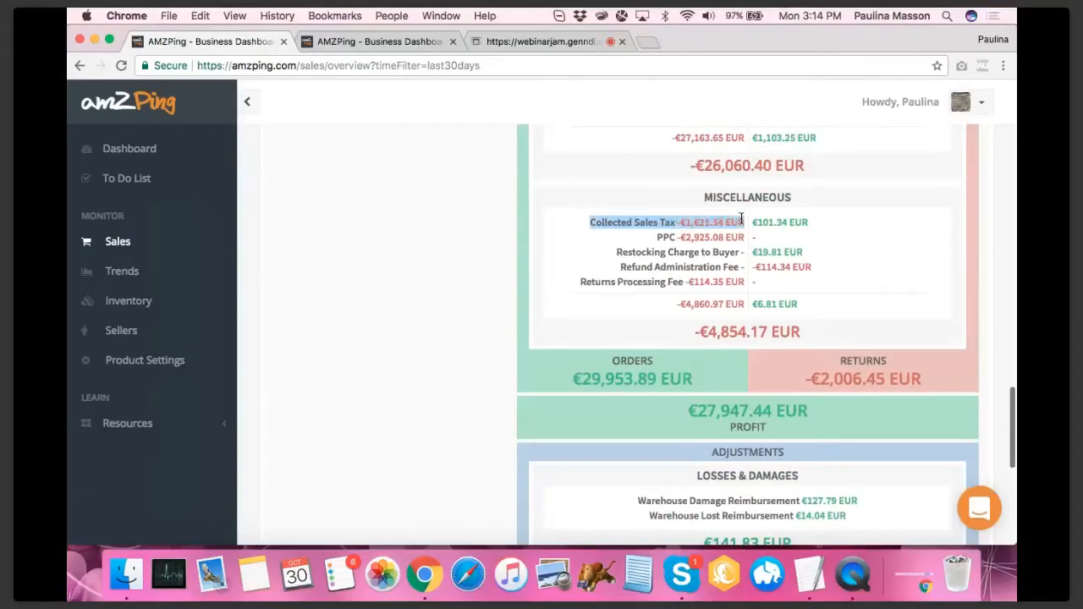
Step: Review the adjustments and the final total profit in the breakdown, and hide the total profit details
{"action": "left_click", "coordinate": [742, 222]}
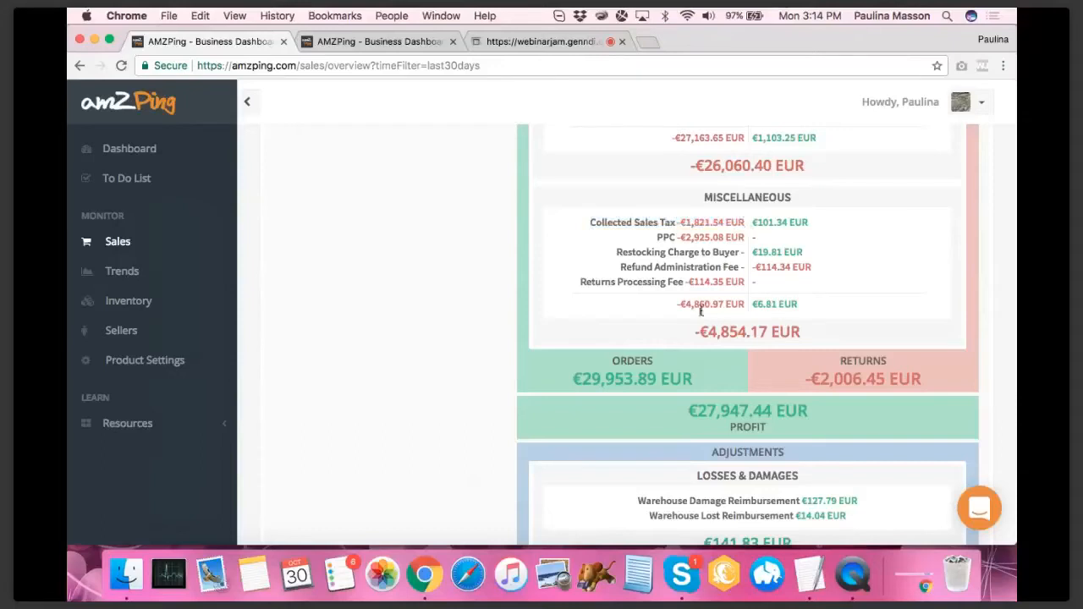
{"action": "scroll", "coordinate": [685, 339], "scroll_direction": "down", "scroll_amount": 3}
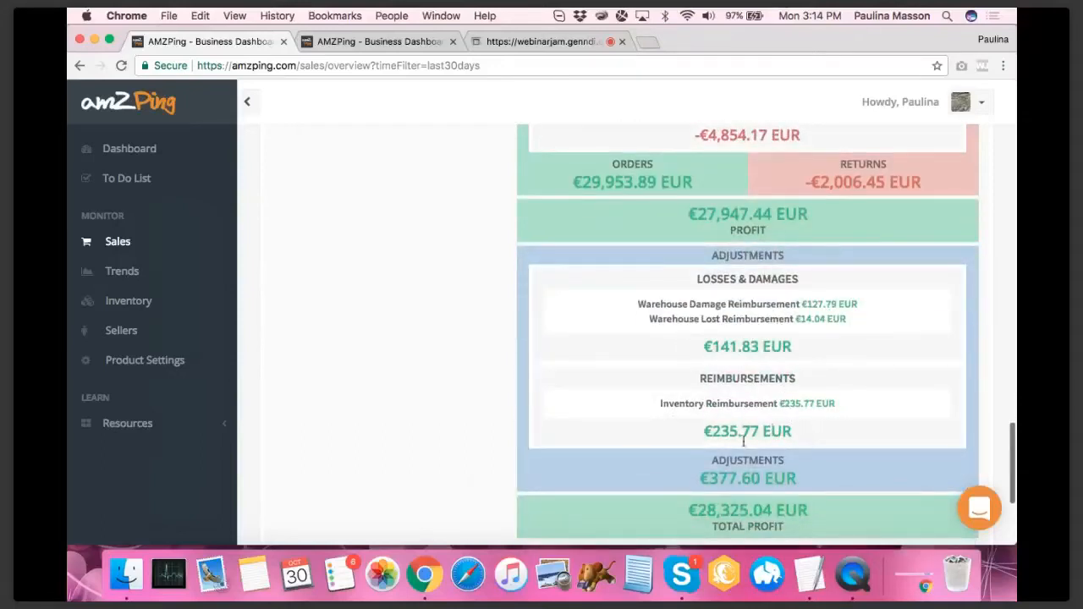
{"action": "left_click_drag", "start_coordinate": [680, 512], "coordinate": [822, 515]}
{"action": "left_click", "coordinate": [821, 514]}
{"action": "scroll", "coordinate": [489, 432], "scroll_direction": "up", "scroll_amount": 15}
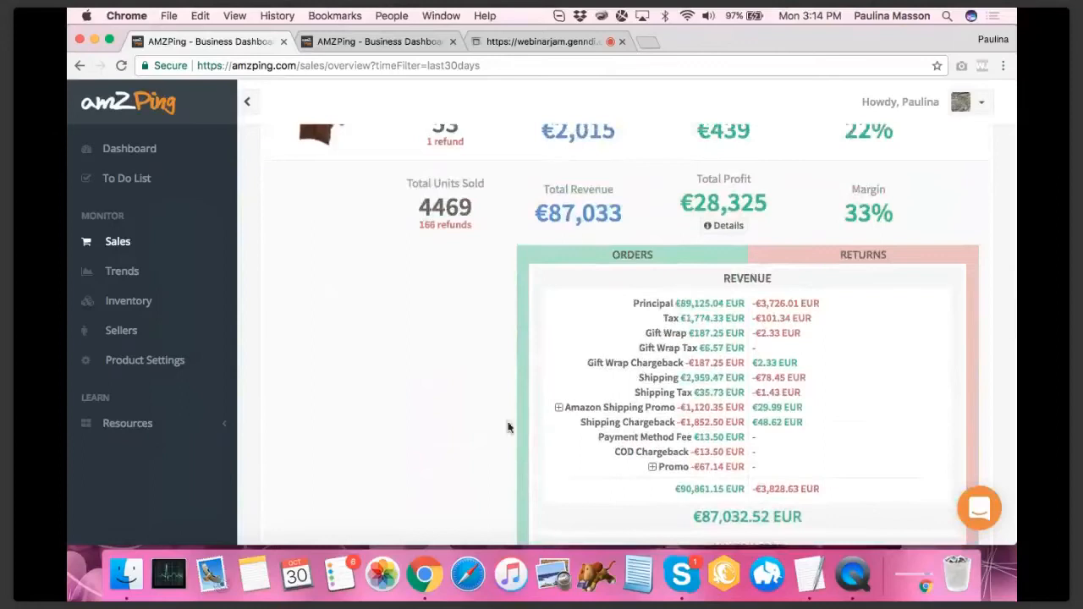
{"action": "scroll", "coordinate": [529, 380], "scroll_direction": "up", "scroll_amount": 3}
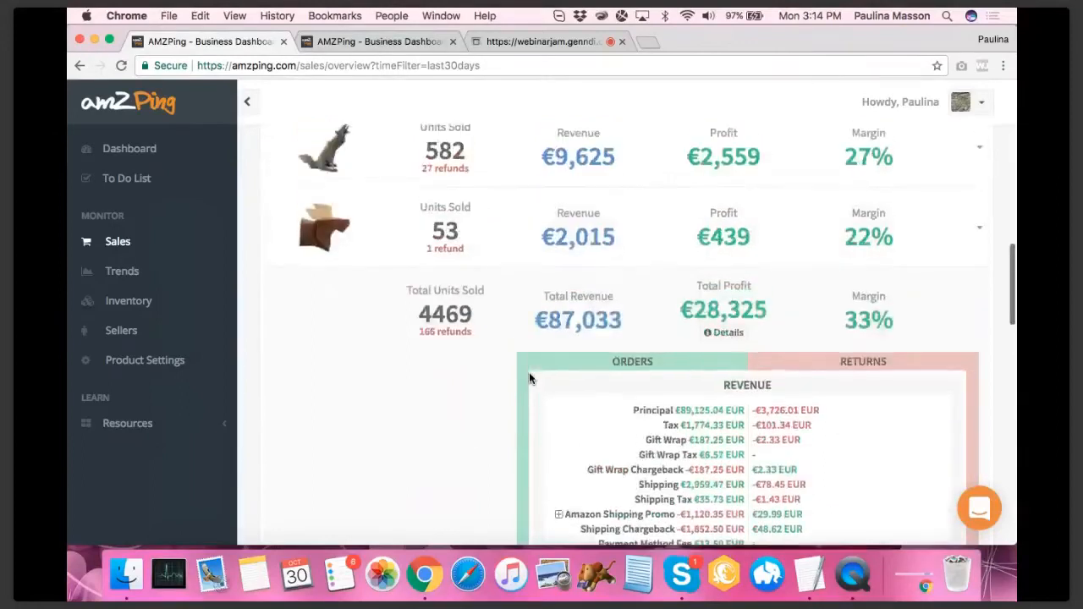
{"action": "left_click", "coordinate": [736, 335]}
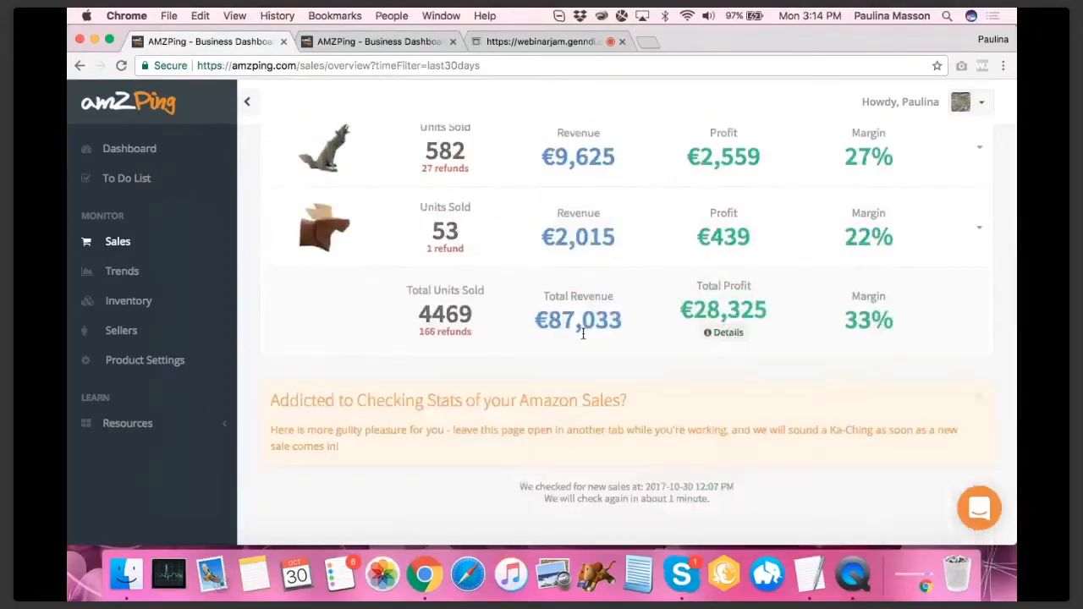
Step: Show the total profit details again and highlight the Collected Sales Tax label under Miscellaneous
{"action": "scroll", "coordinate": [617, 343], "scroll_direction": "up", "scroll_amount": 13}
{"action": "scroll", "coordinate": [618, 345], "scroll_direction": "down", "scroll_amount": 5}
{"action": "scroll", "coordinate": [616, 345], "scroll_direction": "down", "scroll_amount": 10}
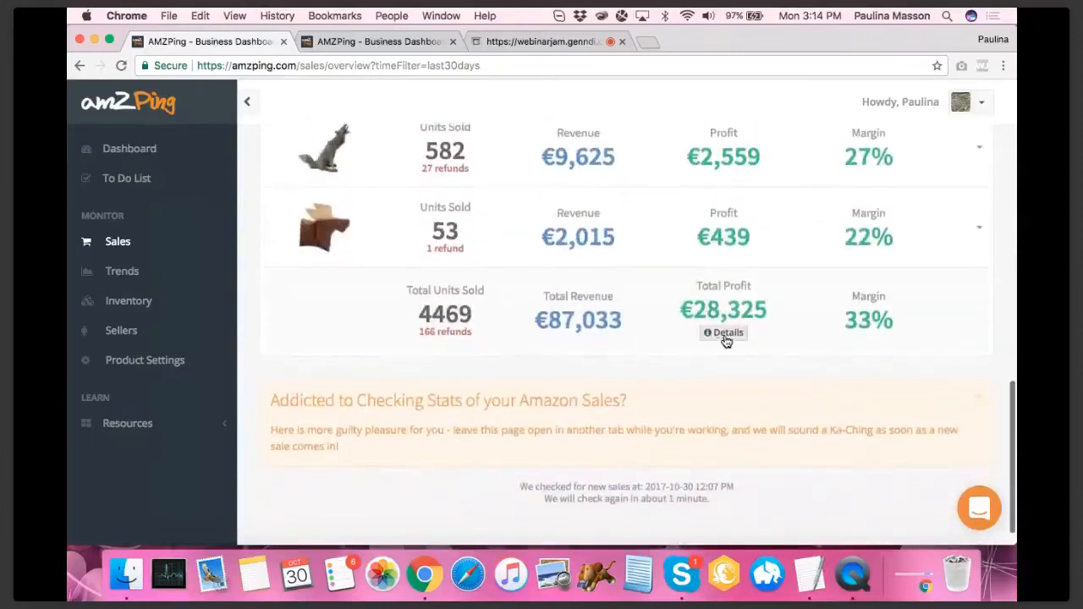
{"action": "left_click", "coordinate": [725, 337]}
{"action": "scroll", "coordinate": [644, 342], "scroll_direction": "down", "scroll_amount": 12}
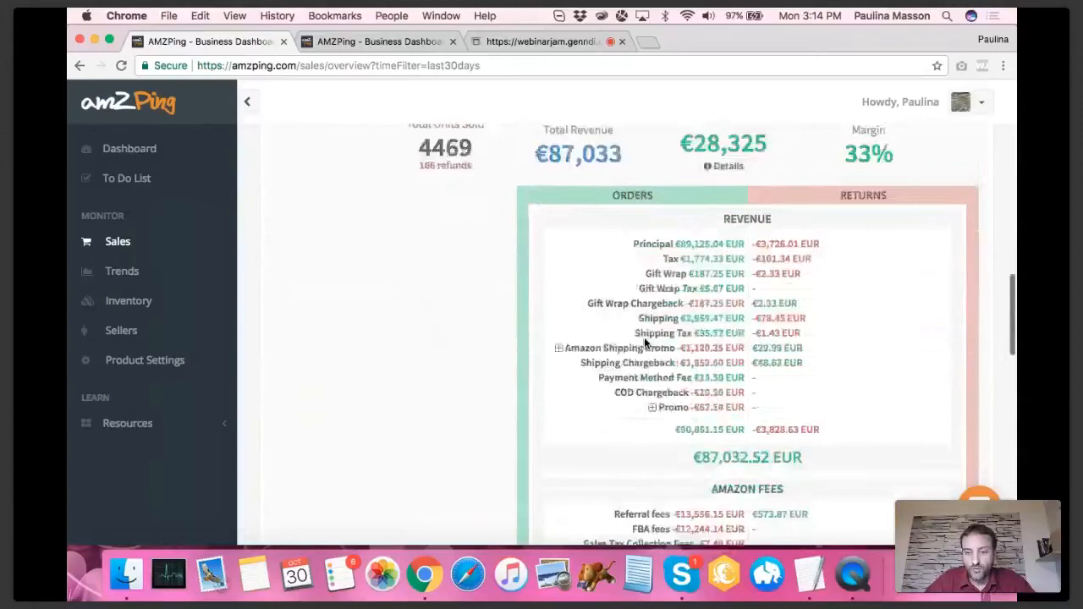
{"action": "scroll", "coordinate": [645, 342], "scroll_direction": "down", "scroll_amount": 4}
{"action": "double_click", "coordinate": [669, 336]}
{"action": "double_click", "coordinate": [606, 334]}
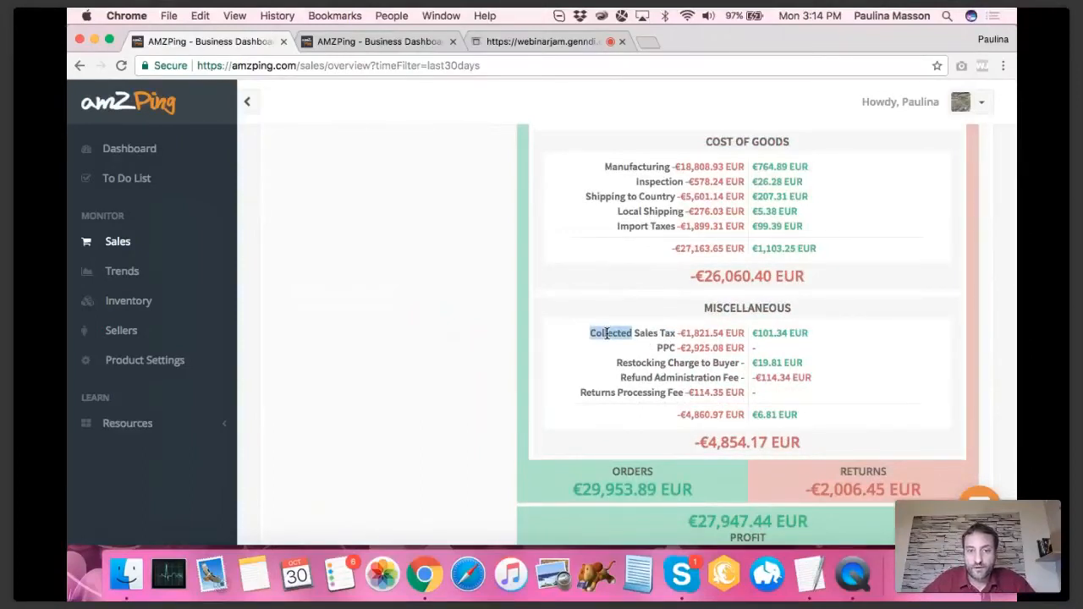
Step: Open the fish product's settings from the product settings list
{"action": "left_click", "coordinate": [177, 360]}
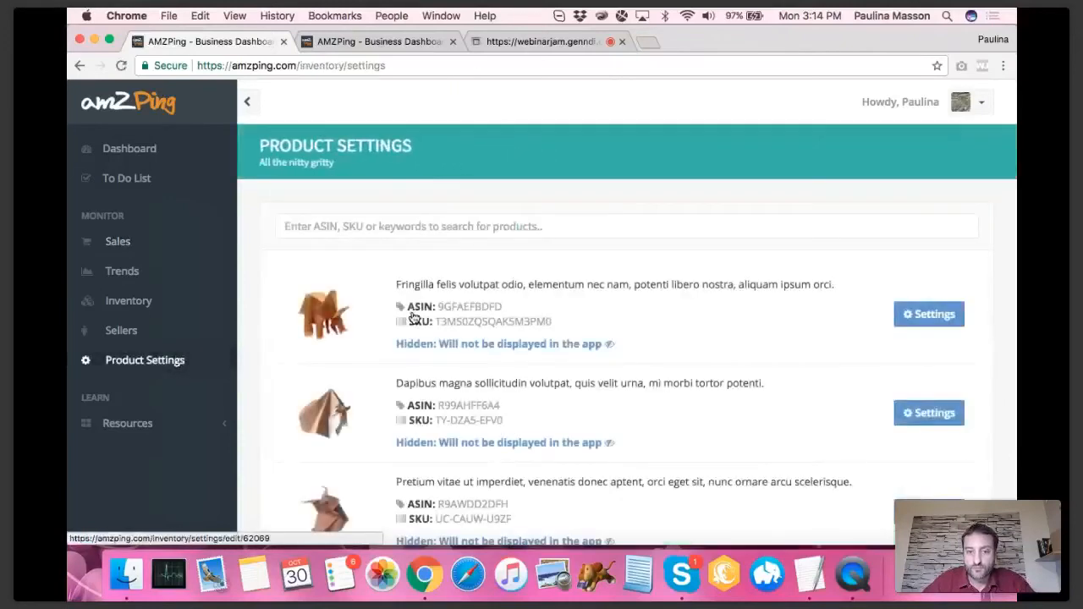
{"action": "scroll", "coordinate": [667, 343], "scroll_direction": "down", "scroll_amount": 15}
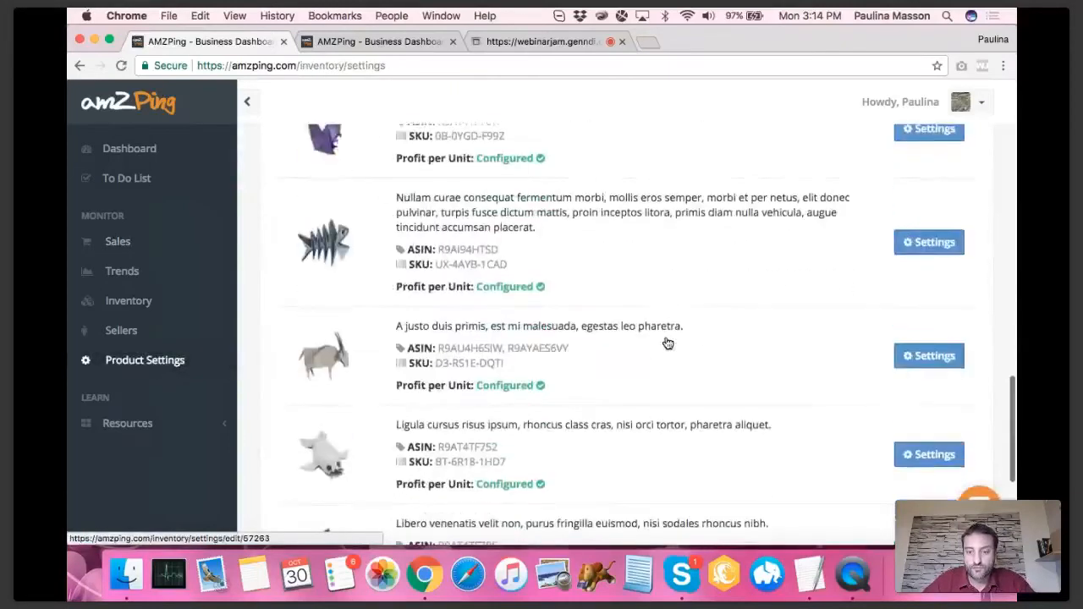
{"action": "left_click", "coordinate": [598, 251]}
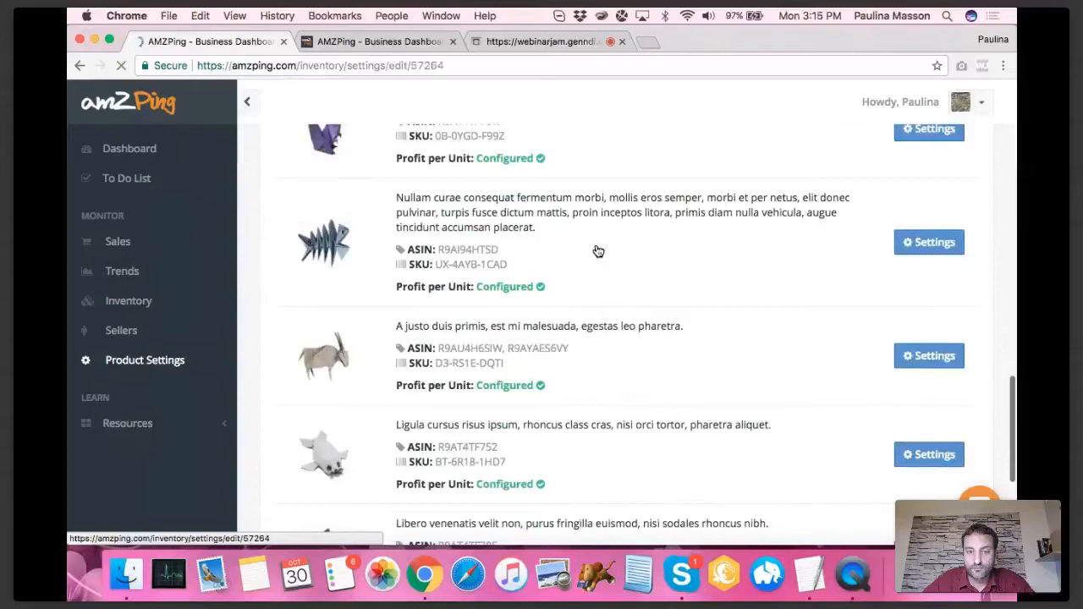
{"action": "scroll", "coordinate": [483, 334], "scroll_direction": "down", "scroll_amount": 3}
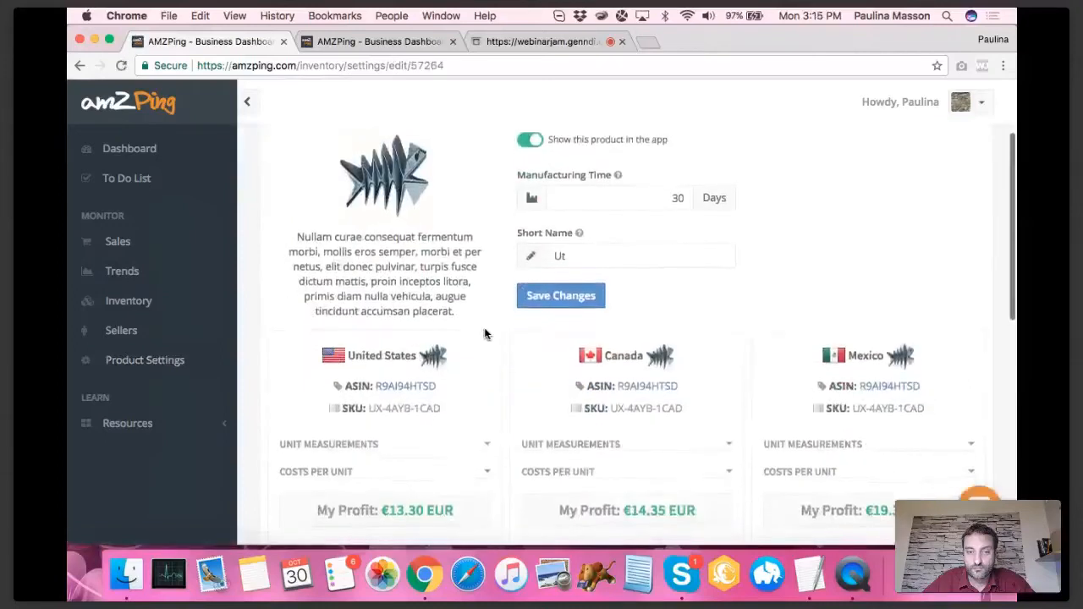
Step: Review the fish product's marketplace profits, and examine Canada's costs per unit down to the profit per unit
{"action": "scroll", "coordinate": [483, 334], "scroll_direction": "down", "scroll_amount": 4}
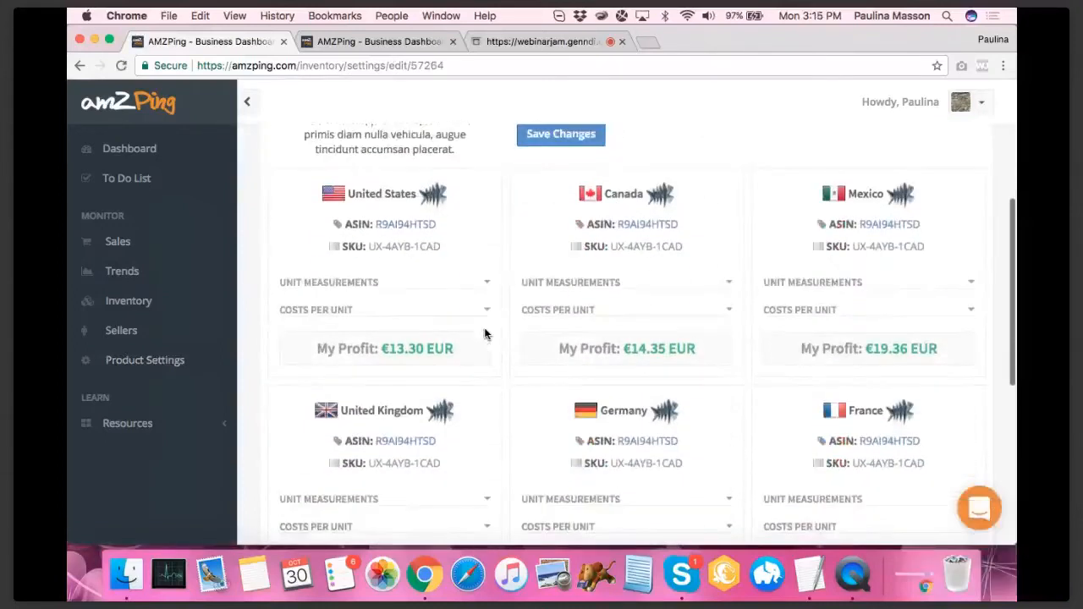
{"action": "scroll", "coordinate": [484, 334], "scroll_direction": "down", "scroll_amount": 1}
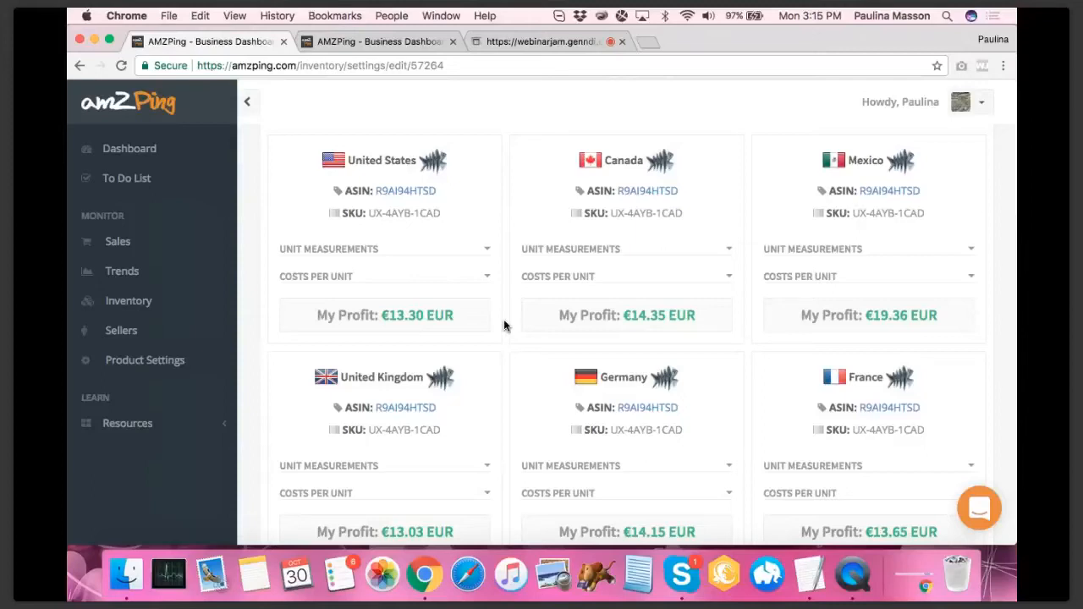
{"action": "scroll", "coordinate": [503, 326], "scroll_direction": "up", "scroll_amount": 1}
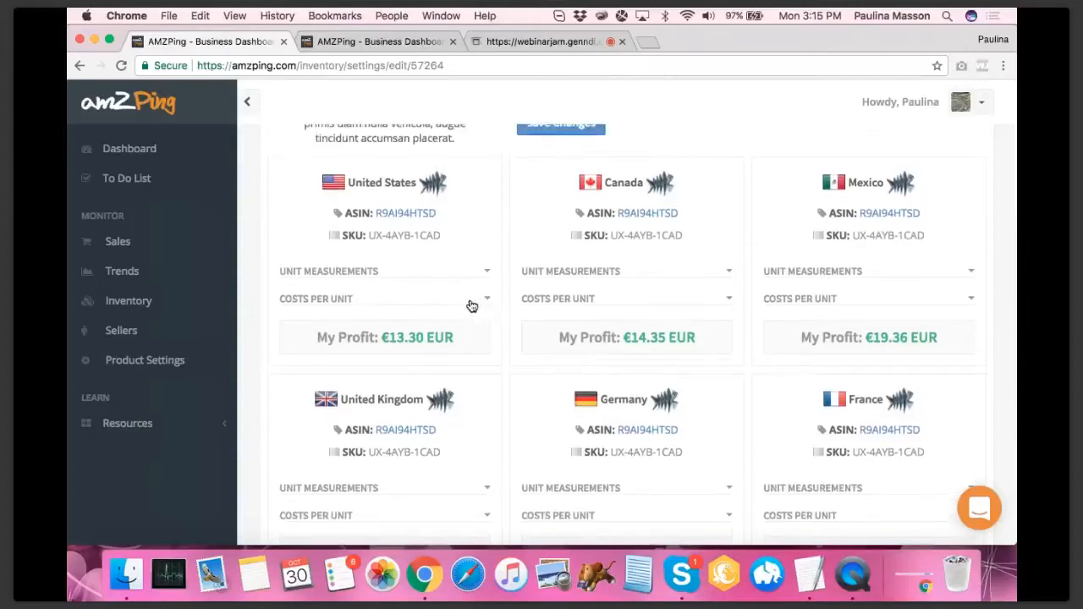
{"action": "left_click", "coordinate": [578, 300]}
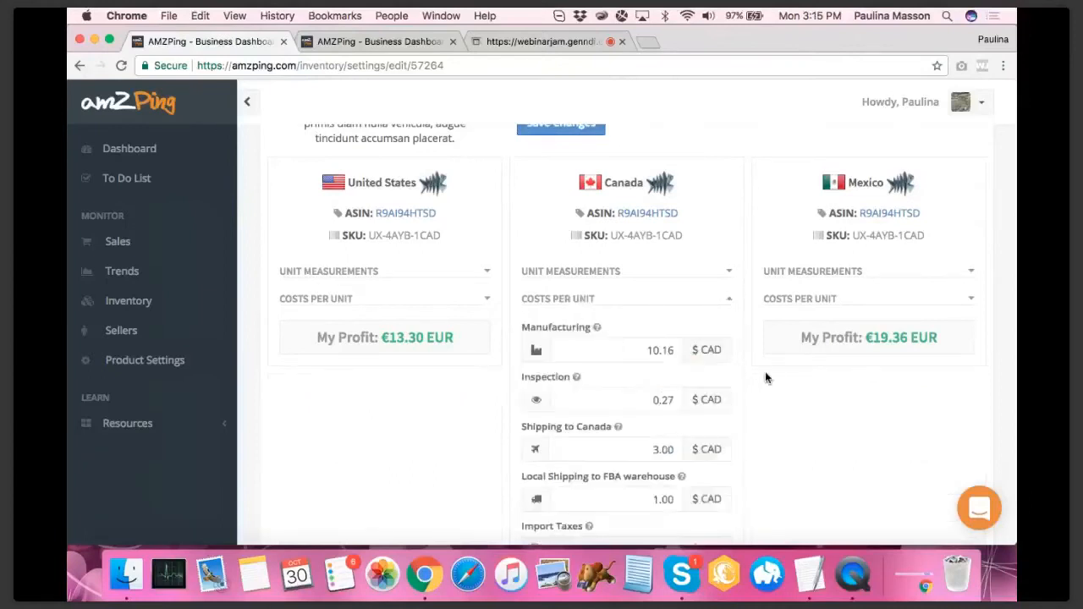
{"action": "scroll", "coordinate": [765, 378], "scroll_direction": "down", "scroll_amount": 8}
{"action": "scroll", "coordinate": [765, 378], "scroll_direction": "down", "scroll_amount": 3}
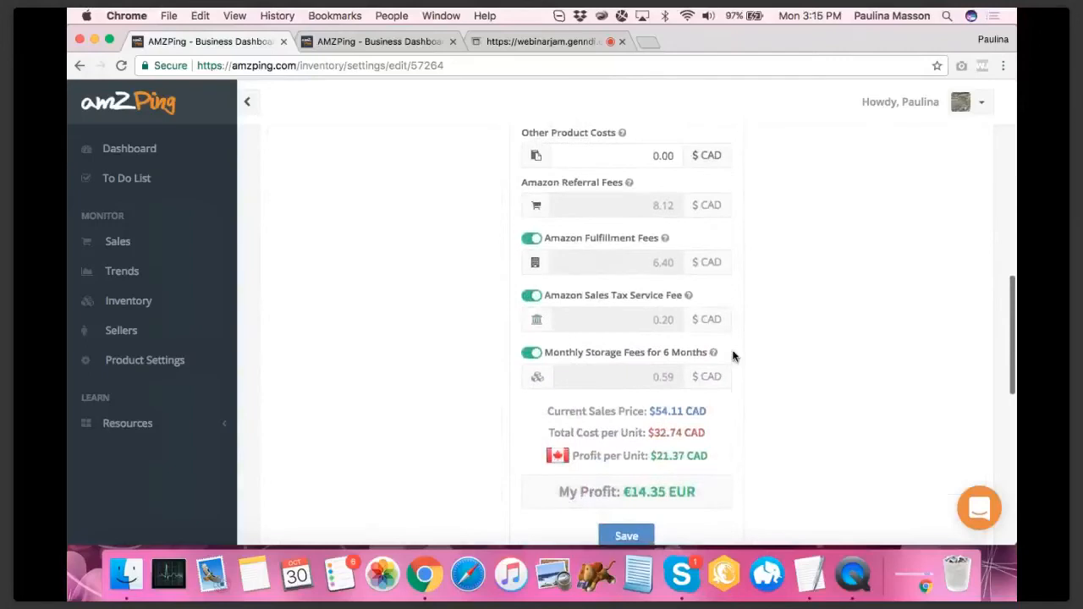
Step: Show Mexico's costs per unit, and switch its Collected Sales Tax Rate on and back off
{"action": "scroll", "coordinate": [733, 355], "scroll_direction": "up", "scroll_amount": 12}
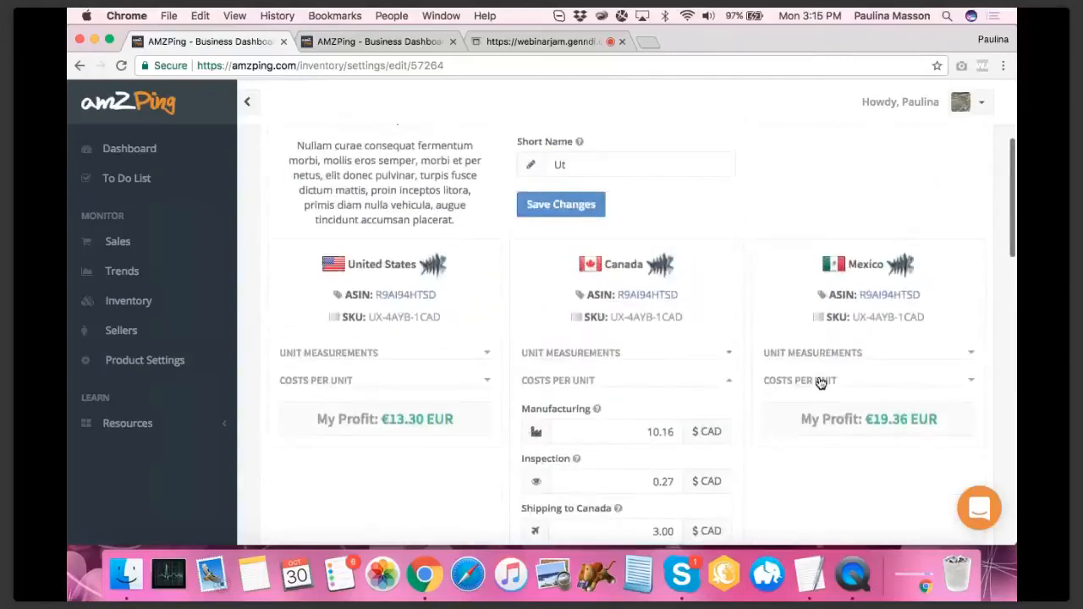
{"action": "left_click", "coordinate": [819, 383]}
{"action": "scroll", "coordinate": [761, 368], "scroll_direction": "down", "scroll_amount": 11}
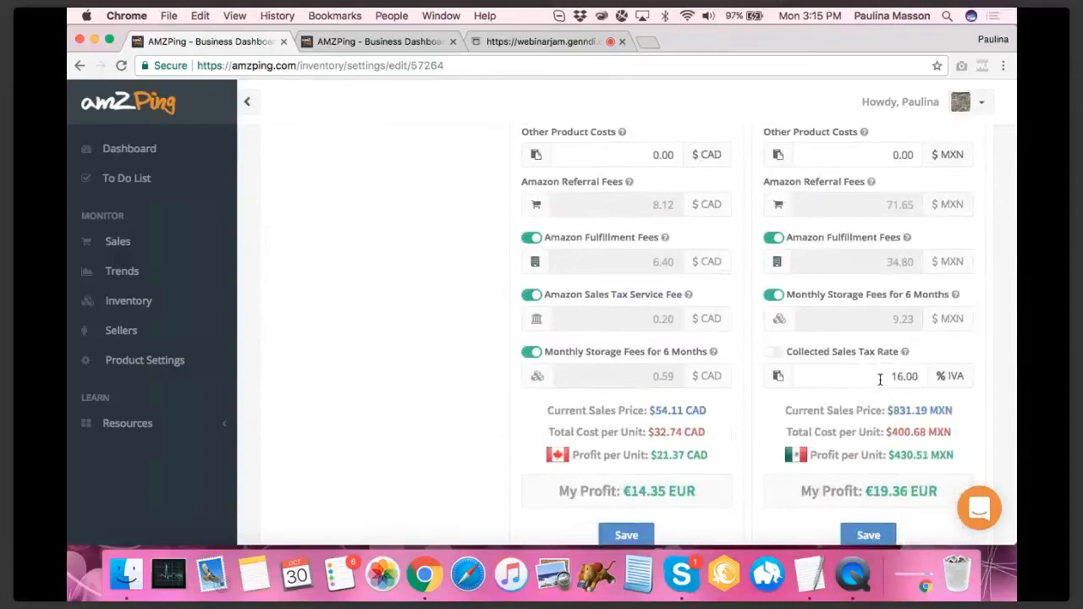
{"action": "left_click", "coordinate": [779, 358]}
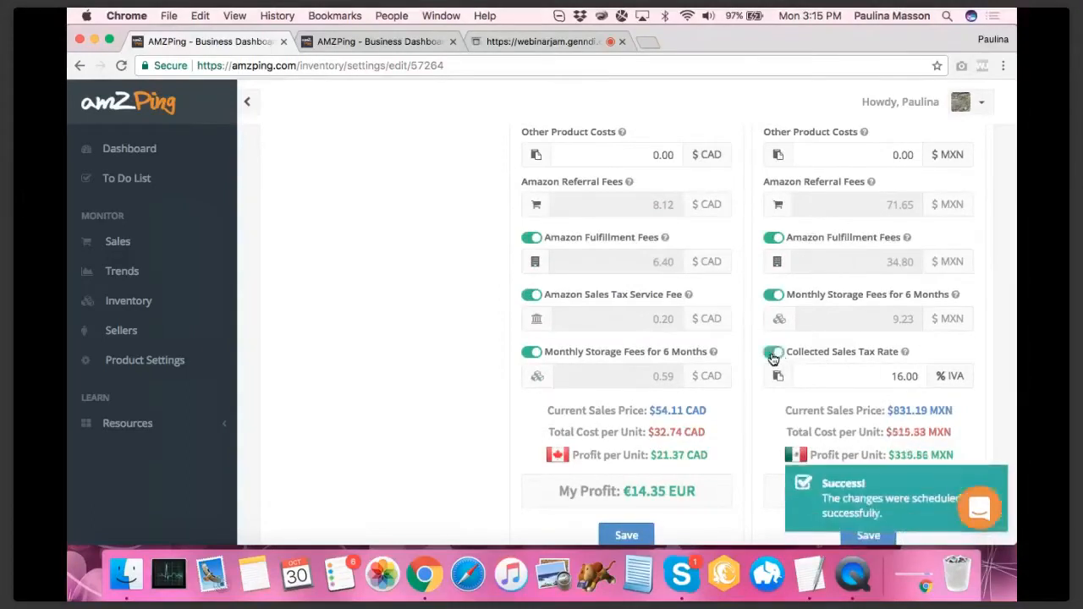
{"action": "left_click", "coordinate": [777, 357]}
Step: Show the costs per unit for the United Kingdom and Germany, and highlight the United Kingdom's Collected Sales Tax Rate
{"action": "scroll", "coordinate": [893, 372], "scroll_direction": "down", "scroll_amount": 5}
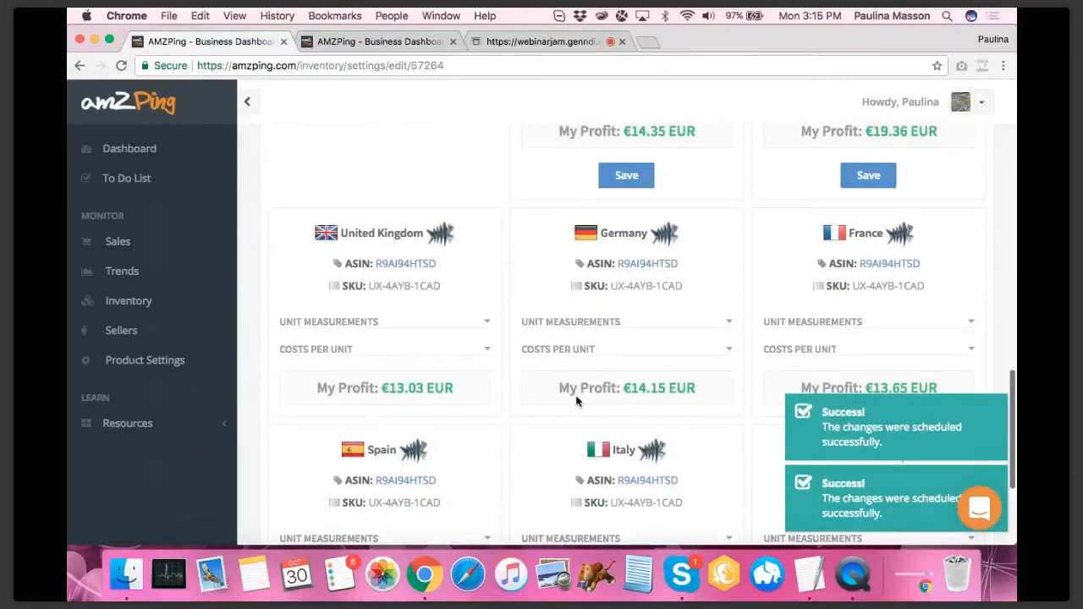
{"action": "left_click", "coordinate": [575, 401]}
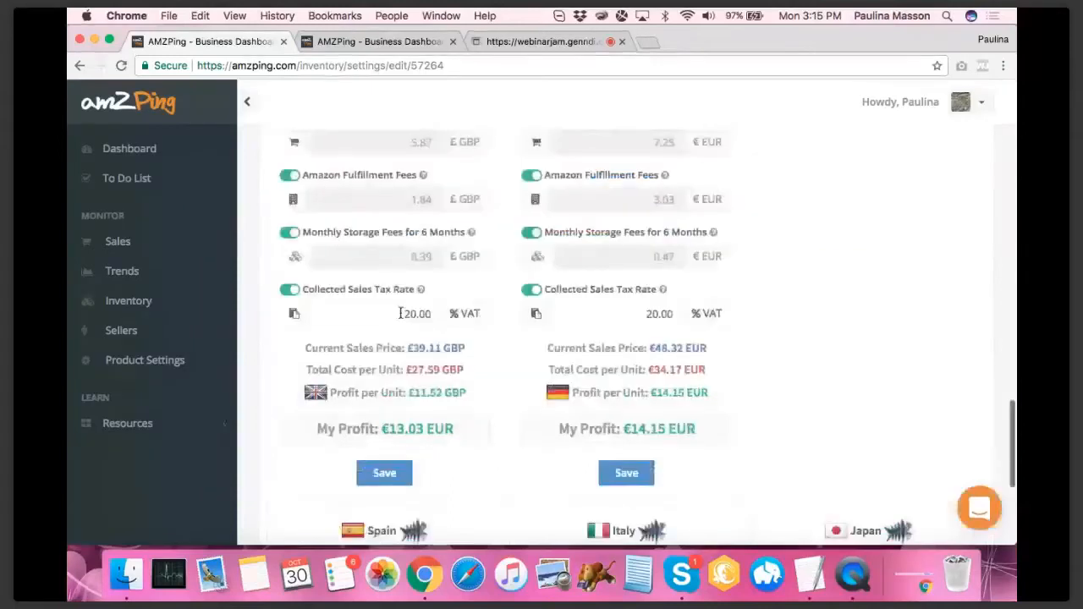
{"action": "double_click", "coordinate": [401, 313]}
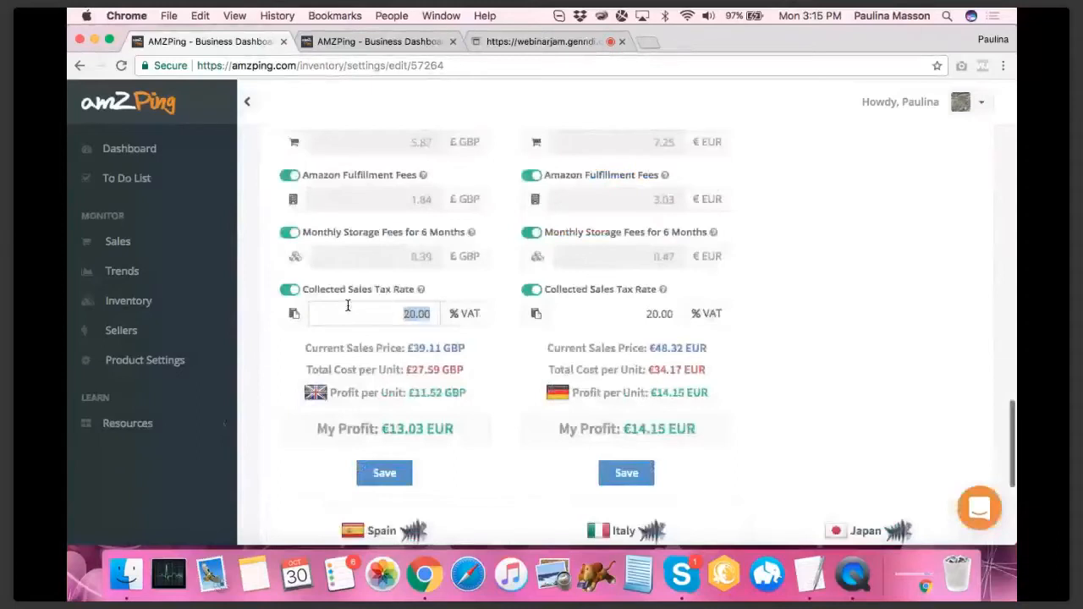
{"action": "left_click", "coordinate": [407, 316]}
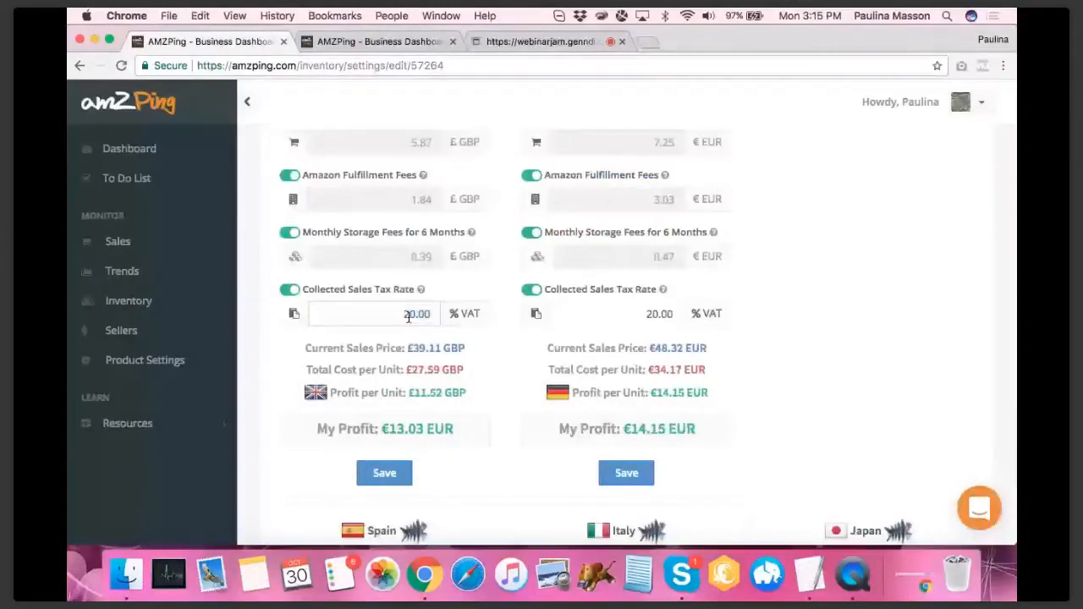
Step: Show France's costs per unit and compare the Collected Sales Tax Rates of the United Kingdom, Germany and France
{"action": "scroll", "coordinate": [649, 318], "scroll_direction": "up", "scroll_amount": 5}
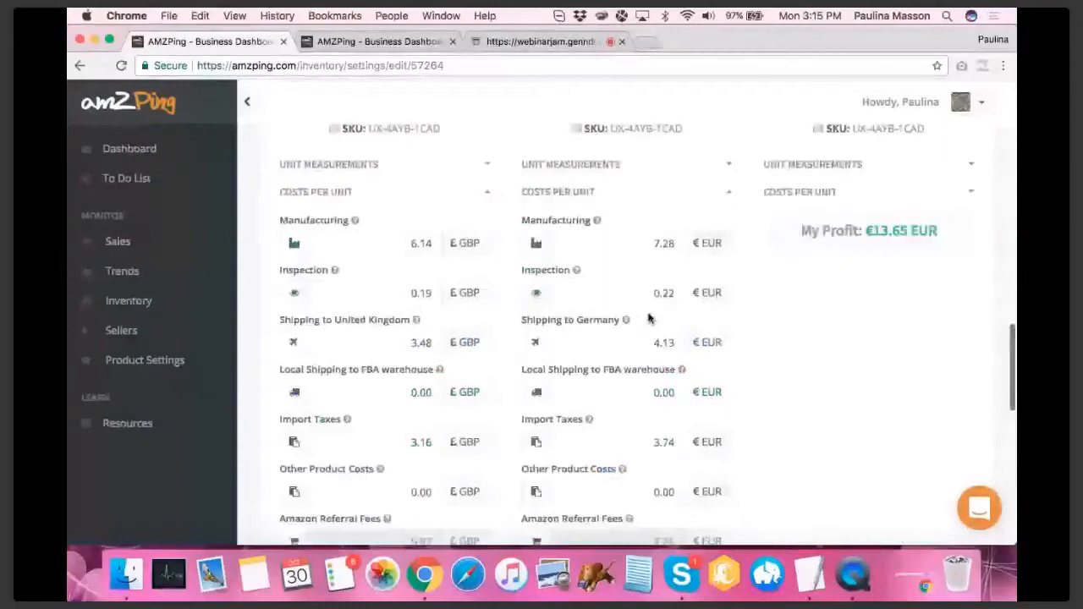
{"action": "scroll", "coordinate": [649, 318], "scroll_direction": "up", "scroll_amount": 1}
{"action": "left_click", "coordinate": [830, 254]}
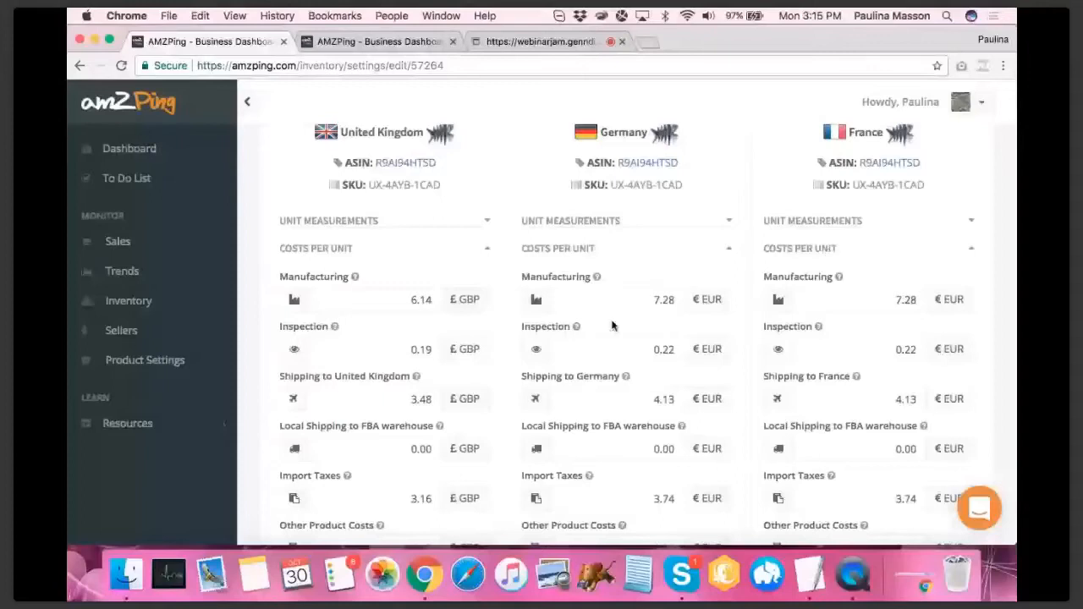
{"action": "scroll", "coordinate": [613, 325], "scroll_direction": "down", "scroll_amount": 10}
Step: Set Germany's Collected Sales Tax Rate to 19% VAT for the fish product
{"action": "double_click", "coordinate": [658, 328]}
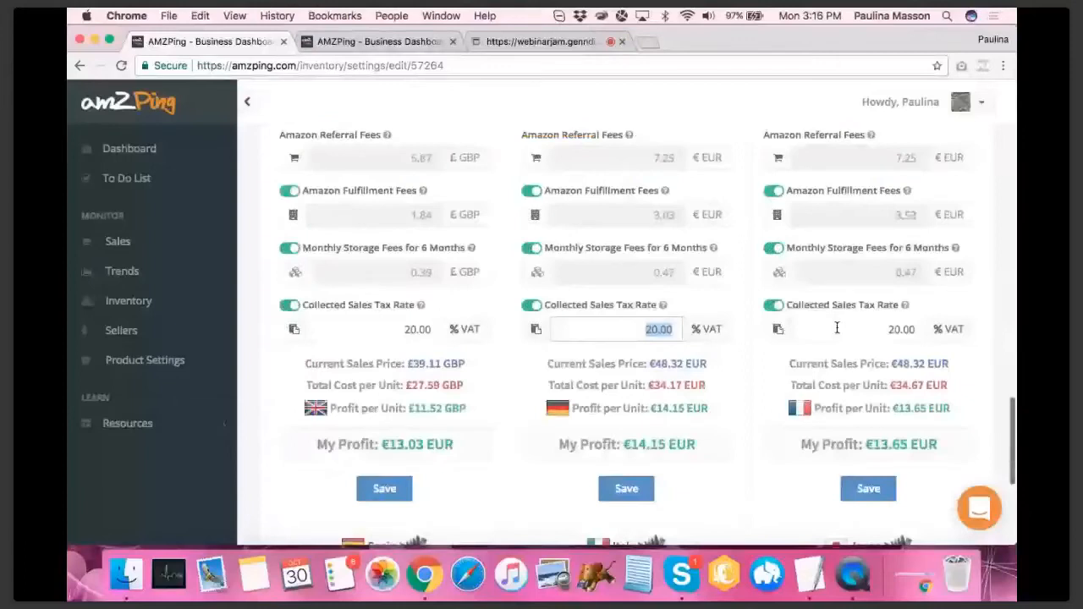
{"action": "left_click", "coordinate": [641, 329]}
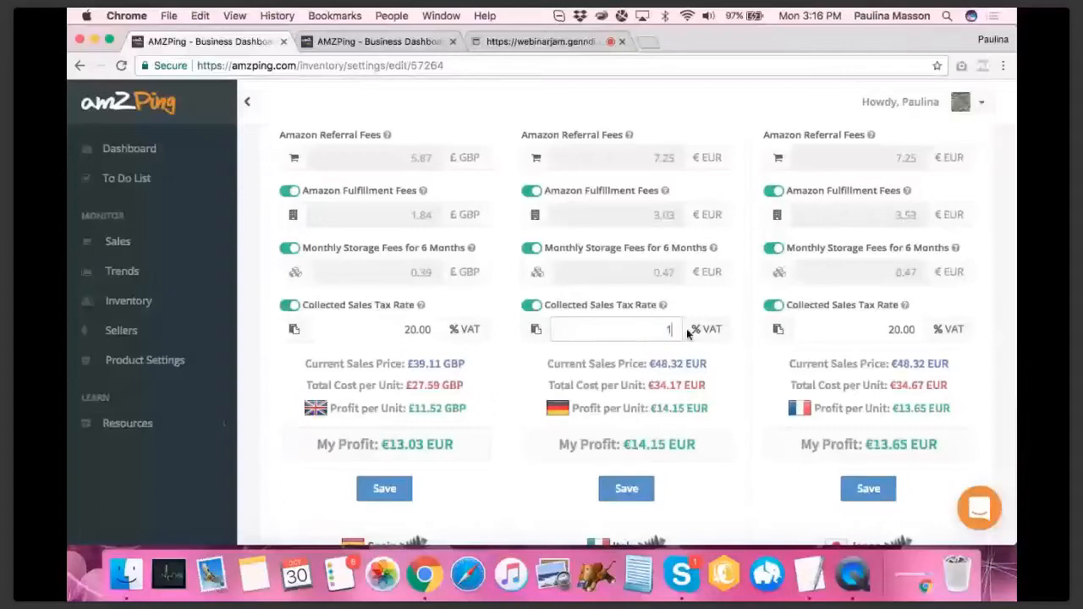
{"action": "left_click", "coordinate": [668, 356]}
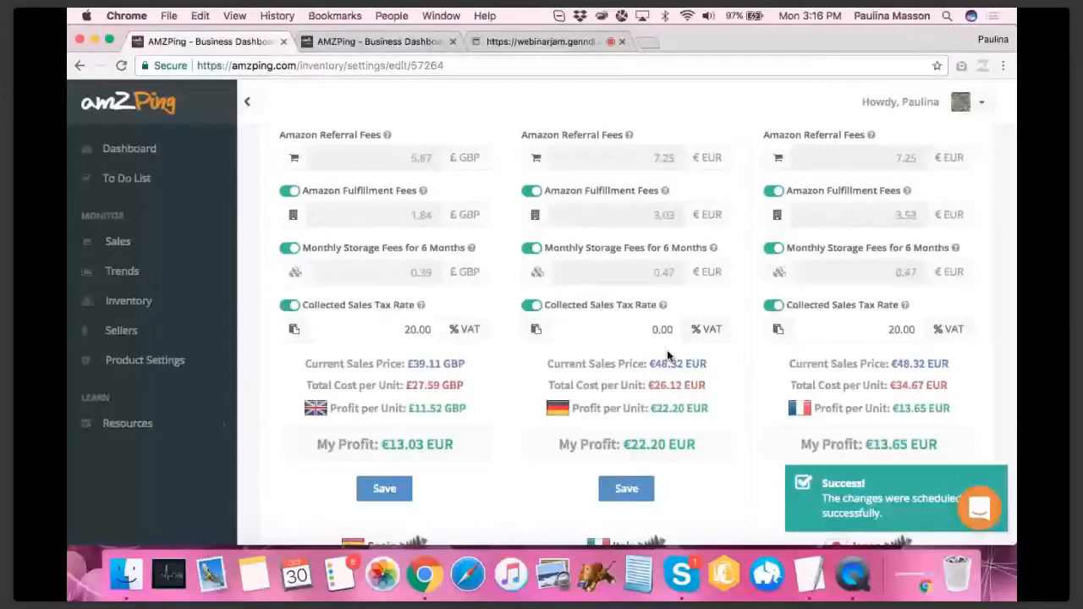
{"action": "left_click", "coordinate": [674, 330]}
{"action": "type", "text": "19"}
{"action": "left_click", "coordinate": [715, 375]}
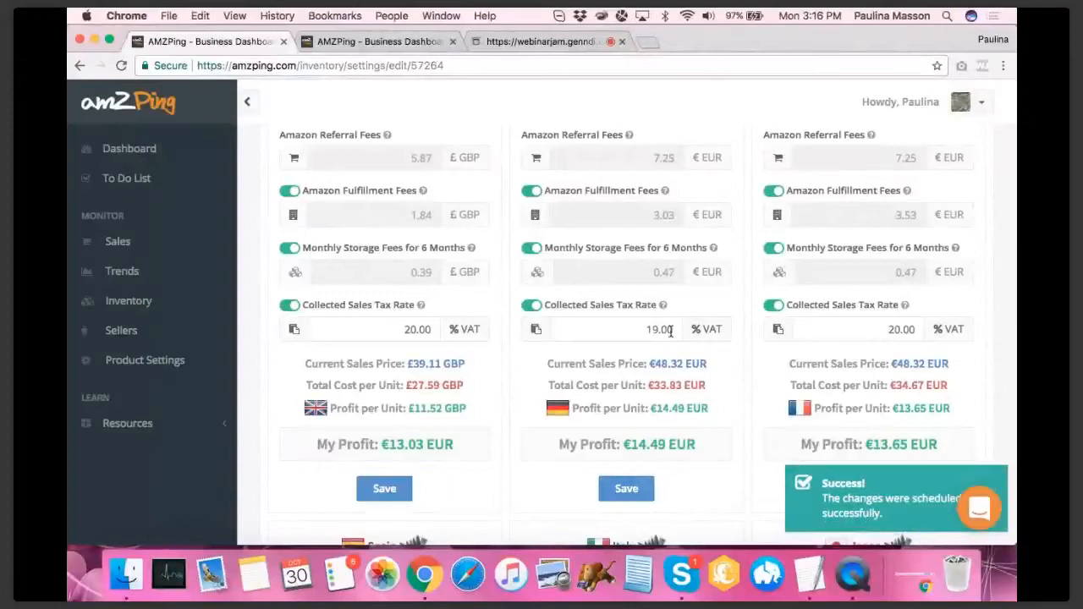
Step: Set Germany's Collected Sales Tax Rate back to 20% VAT
{"action": "left_click_drag", "start_coordinate": [636, 330], "coordinate": [682, 334]}
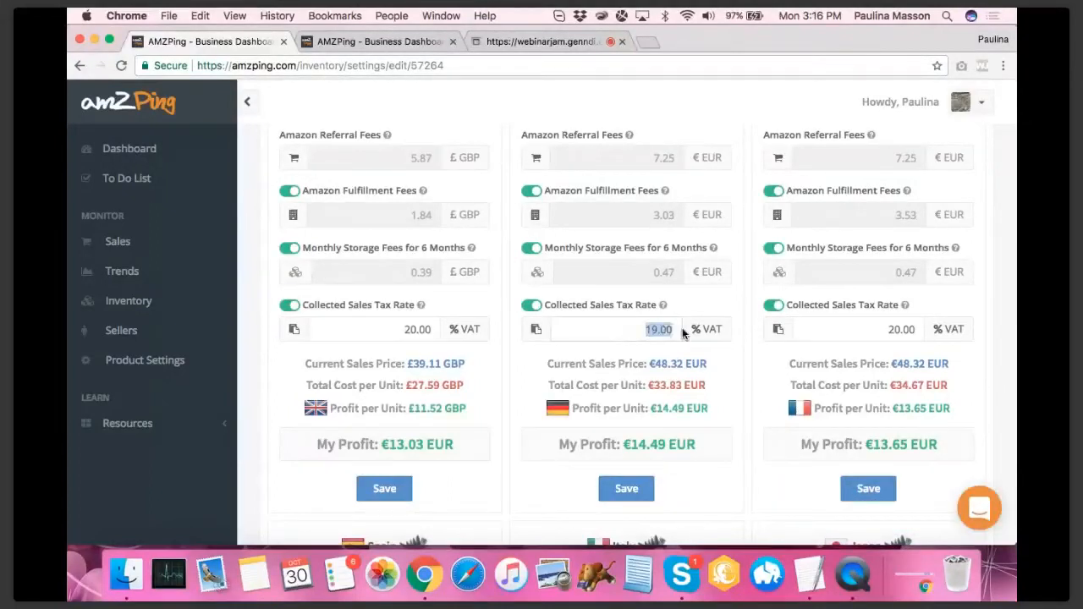
{"action": "type", "text": "20"}
{"action": "key", "text": "Return"}
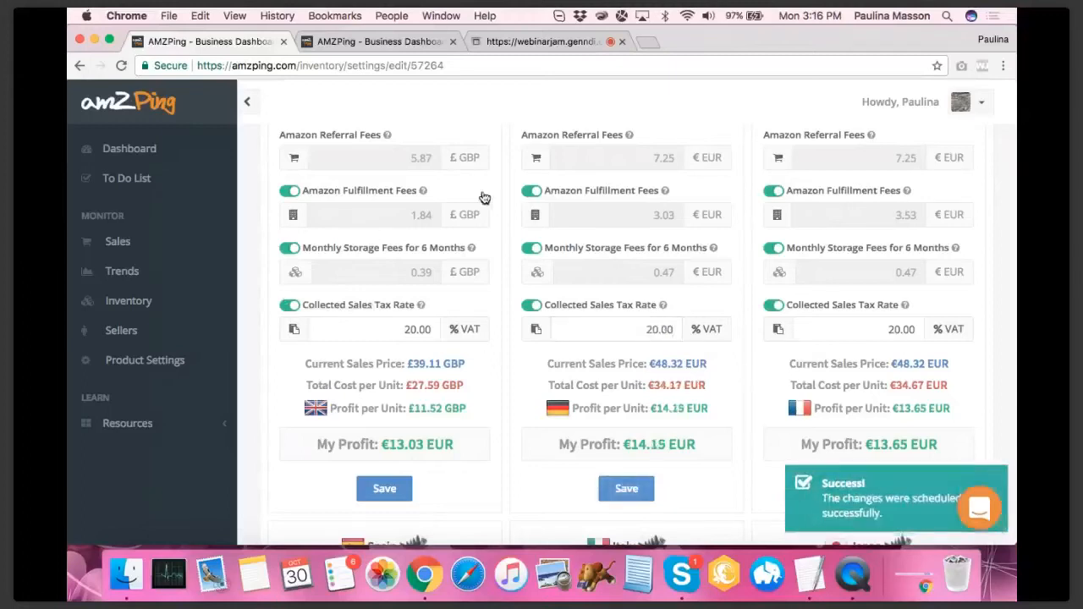
Step: Return to today's sales overview and examine the total profit details down to the Collected Sales Tax line
{"action": "left_click", "coordinate": [177, 245]}
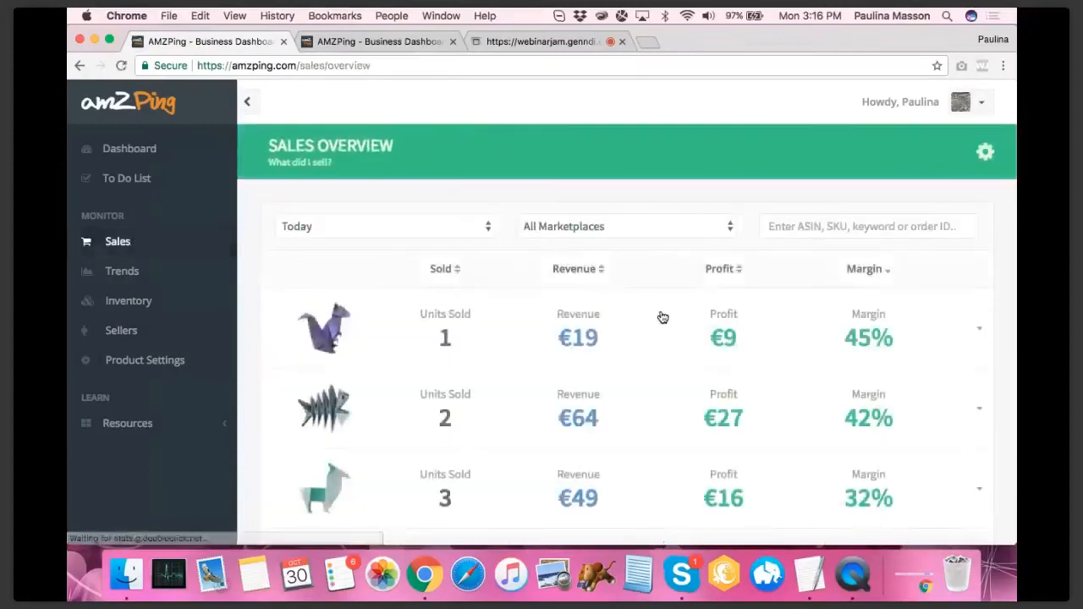
{"action": "scroll", "coordinate": [662, 317], "scroll_direction": "down", "scroll_amount": 10}
{"action": "left_click", "coordinate": [723, 302]}
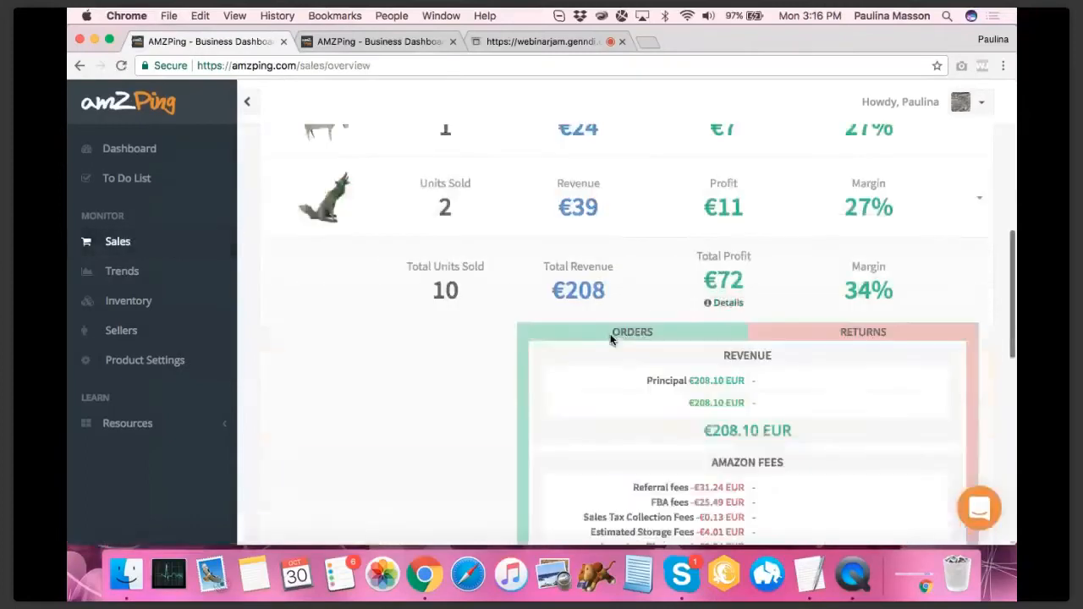
{"action": "scroll", "coordinate": [610, 338], "scroll_direction": "down", "scroll_amount": 5}
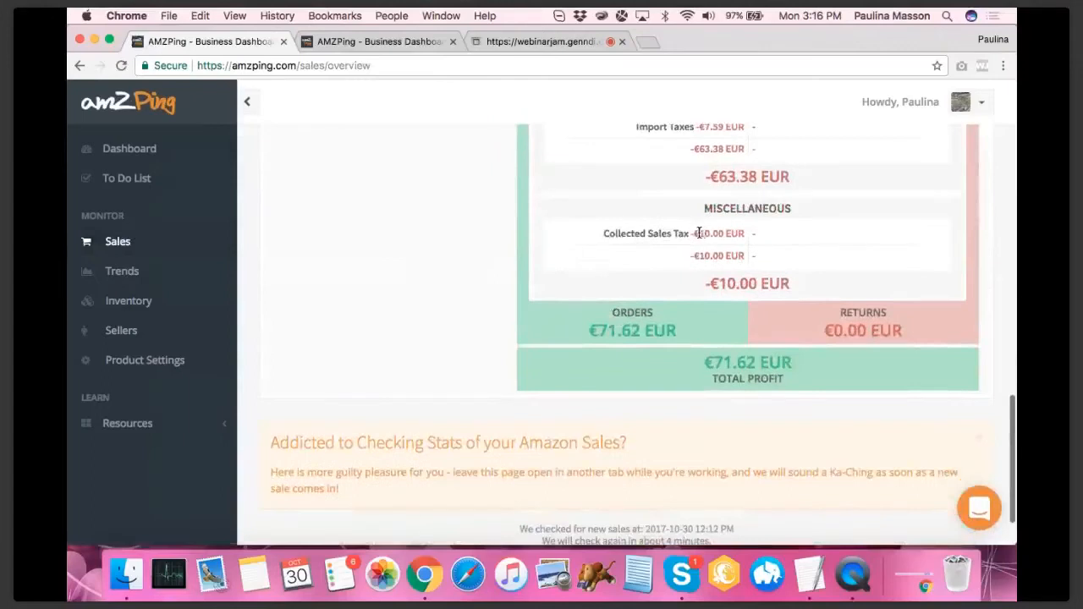
Step: Examine the Collected Sales Tax amount, then review the cost of goods, Amazon fees and revenue in today's total profit details
{"action": "left_click_drag", "start_coordinate": [691, 234], "coordinate": [739, 234]}
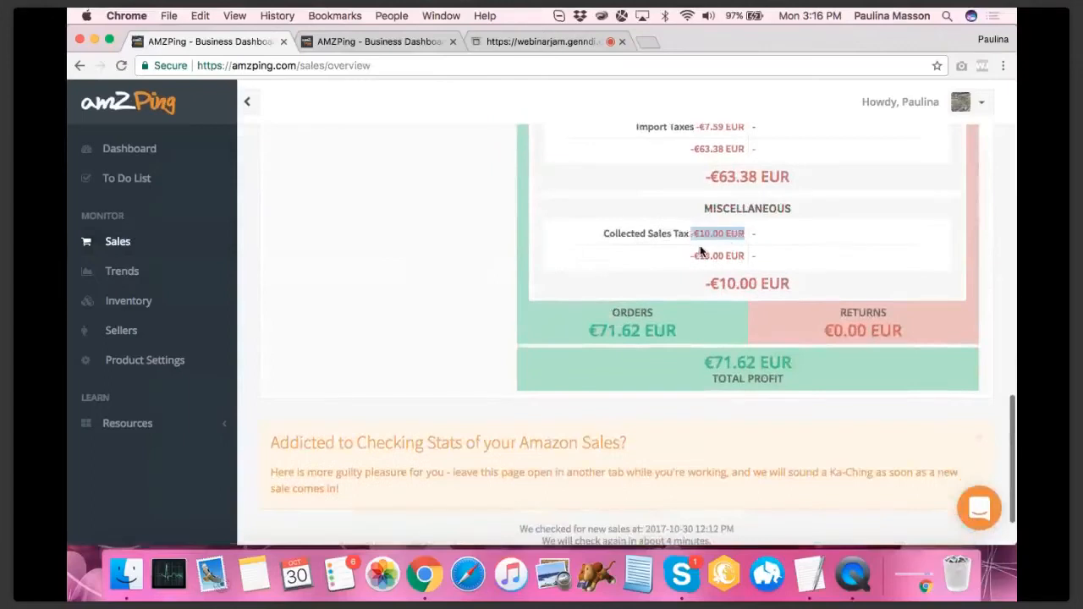
{"action": "left_click", "coordinate": [669, 255]}
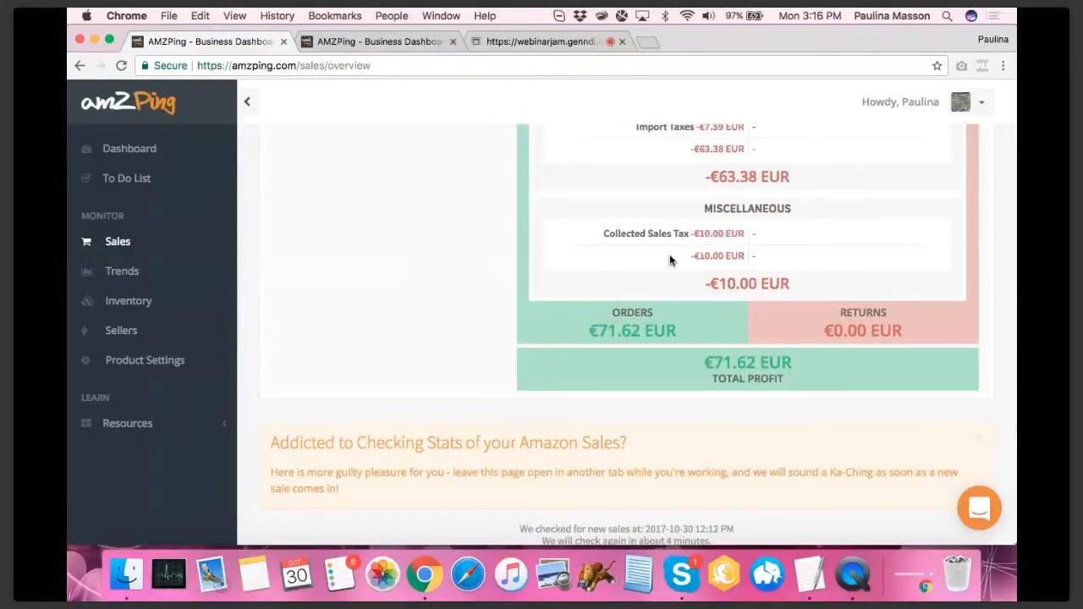
{"action": "scroll", "coordinate": [669, 255], "scroll_direction": "up", "scroll_amount": 1}
{"action": "scroll", "coordinate": [669, 259], "scroll_direction": "up", "scroll_amount": 2}
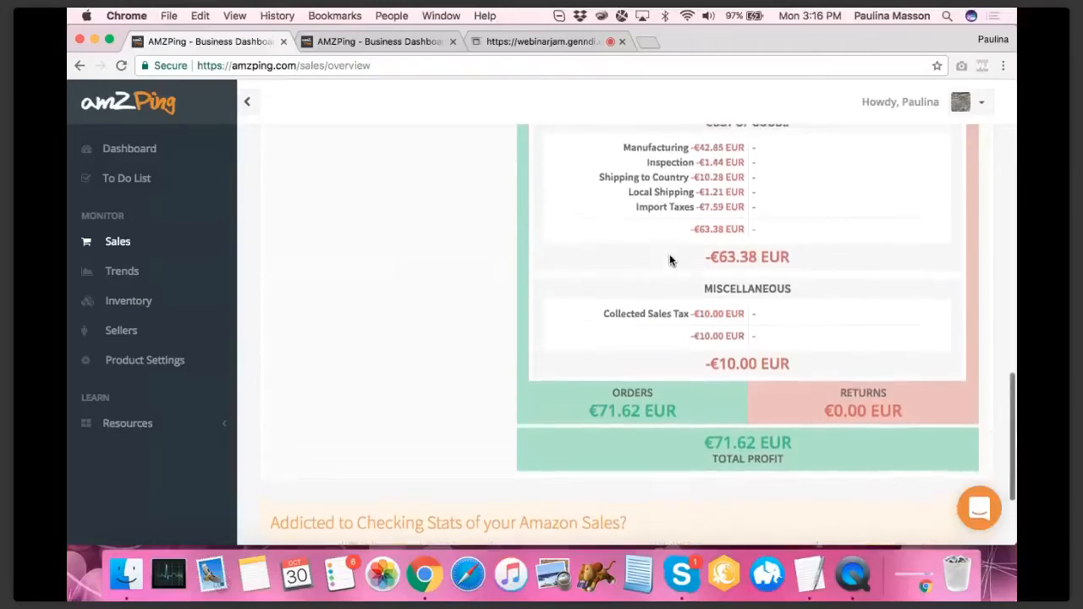
{"action": "scroll", "coordinate": [669, 259], "scroll_direction": "up", "scroll_amount": 5}
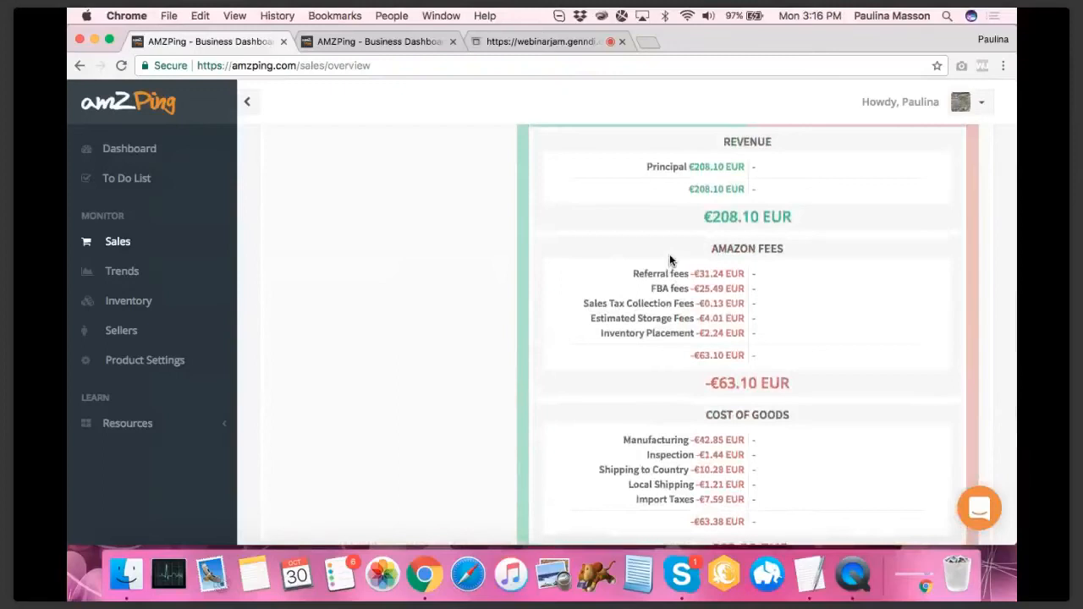
{"action": "scroll", "coordinate": [669, 260], "scroll_direction": "up", "scroll_amount": 7}
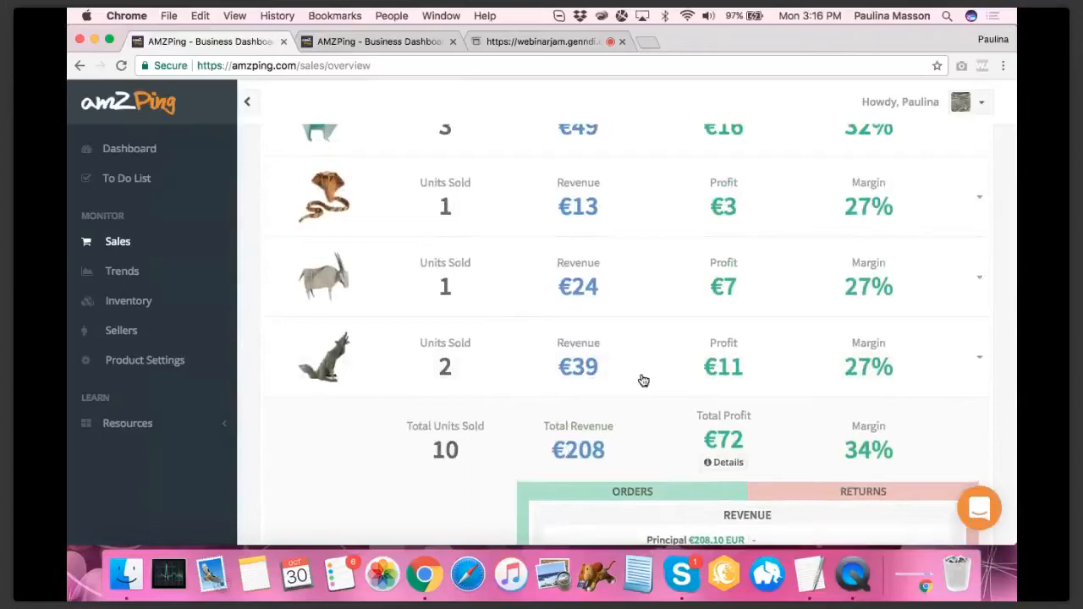
Step: Recheck the Collected Sales Tax line in today's profit details and examine the resulting Orders profit
{"action": "scroll", "coordinate": [653, 391], "scroll_direction": "down", "scroll_amount": 5}
{"action": "scroll", "coordinate": [683, 416], "scroll_direction": "down", "scroll_amount": 3}
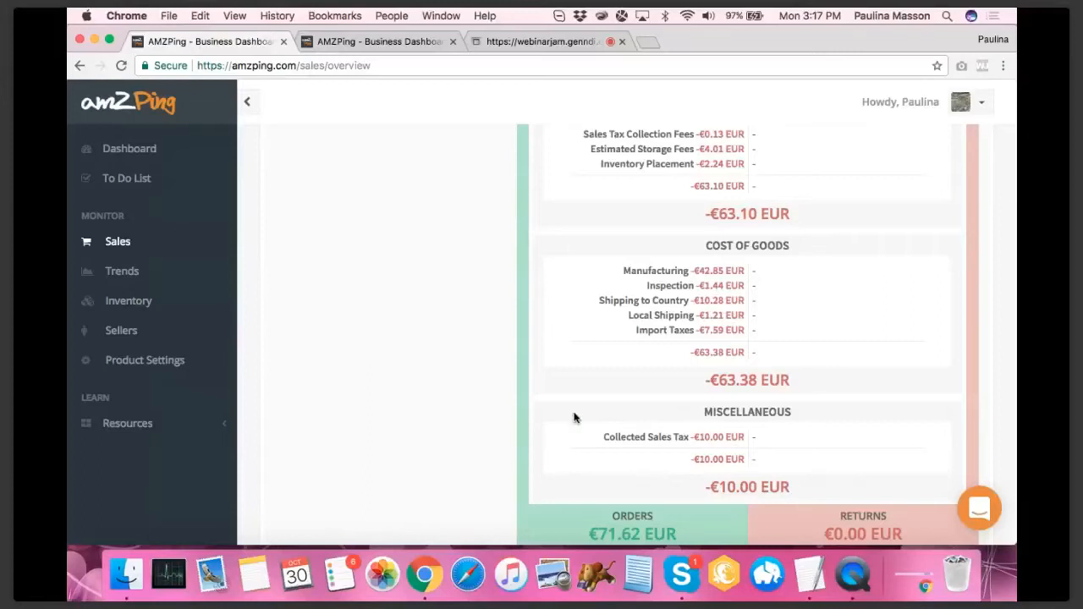
{"action": "left_click_drag", "start_coordinate": [606, 436], "coordinate": [737, 437]}
{"action": "left_click", "coordinate": [702, 437]}
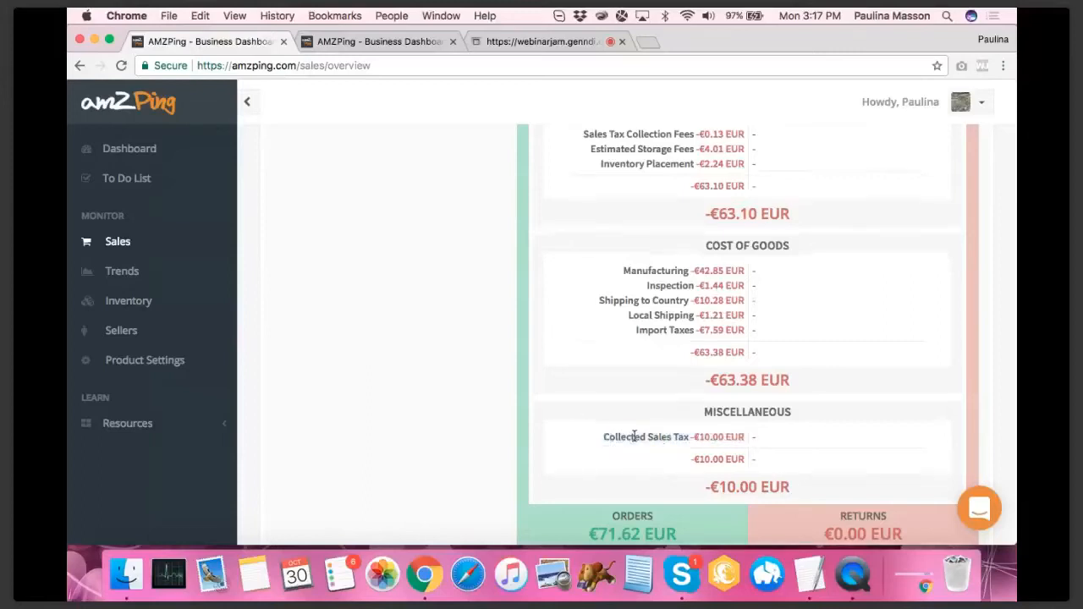
{"action": "scroll", "coordinate": [668, 432], "scroll_direction": "down", "scroll_amount": 2}
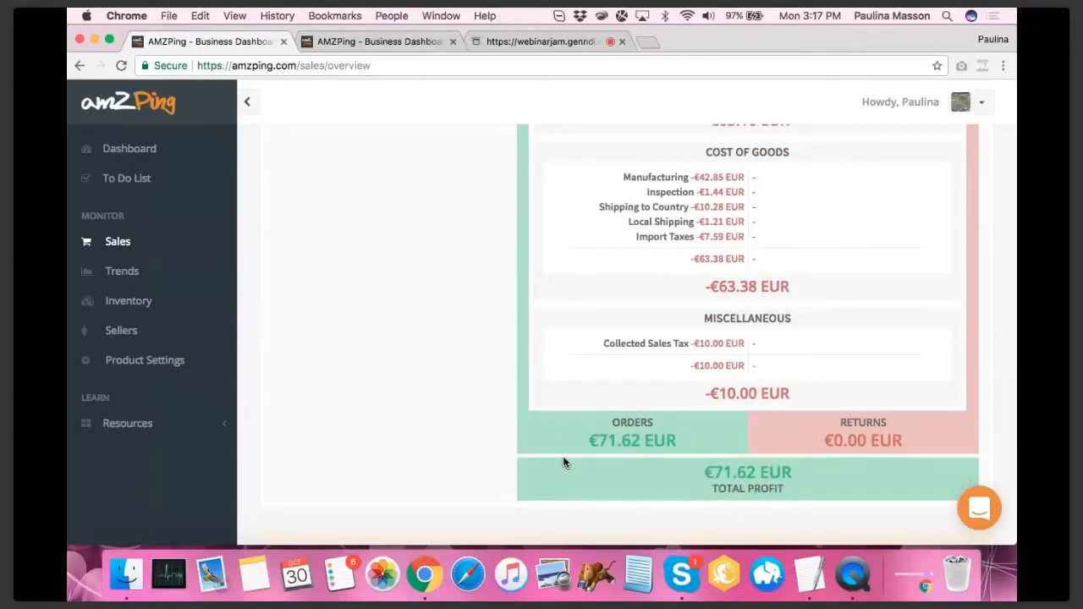
{"action": "left_click_drag", "start_coordinate": [590, 438], "coordinate": [690, 440]}
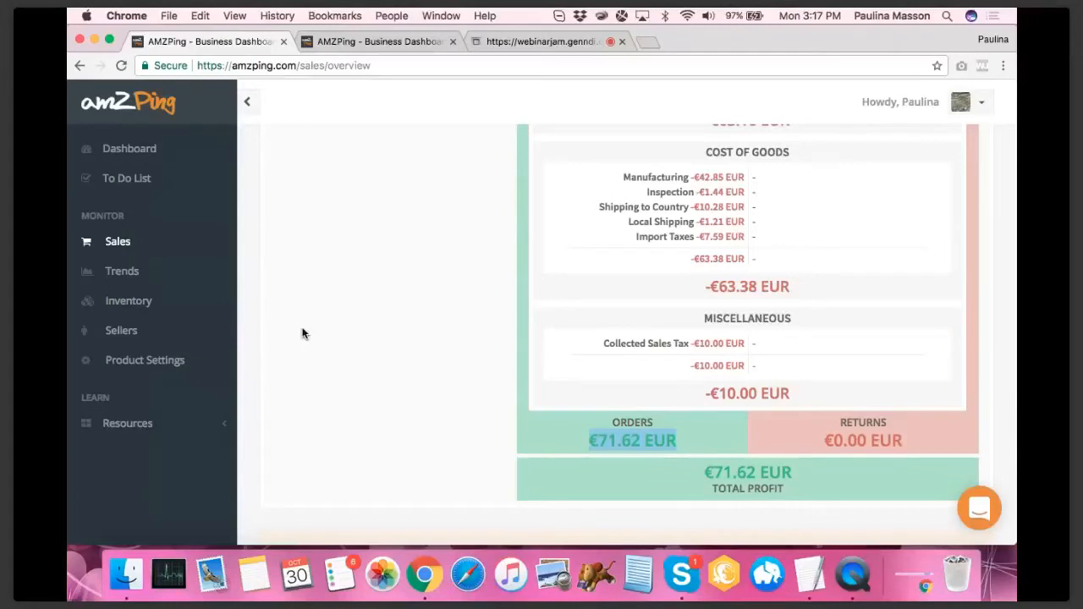
Step: Reload the sales overview and show the sales of the Last 6 Months for all marketplaces
{"action": "left_click", "coordinate": [129, 242]}
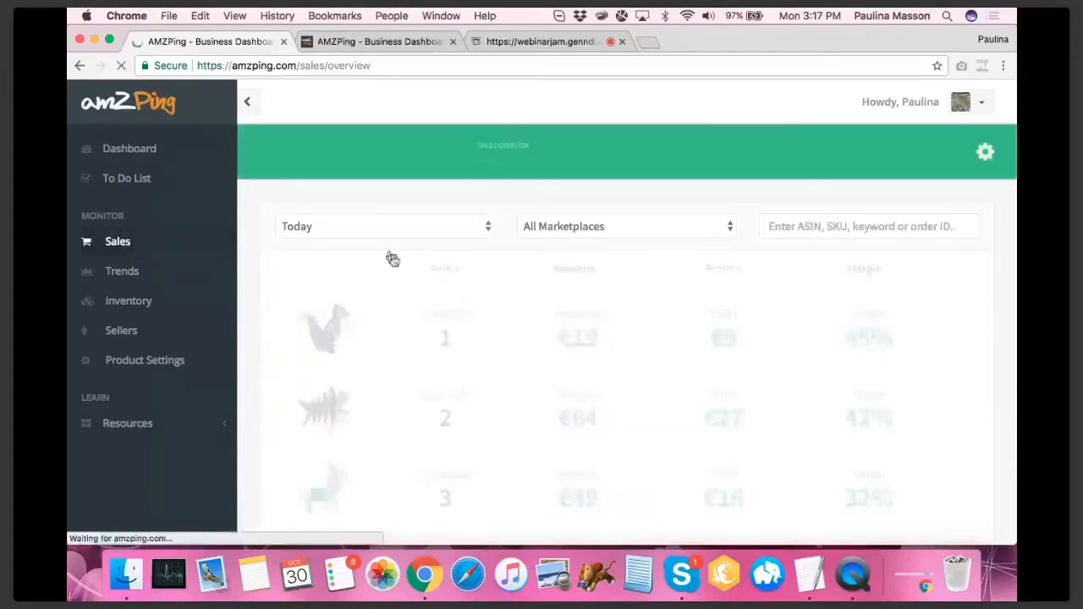
{"action": "left_click", "coordinate": [363, 227]}
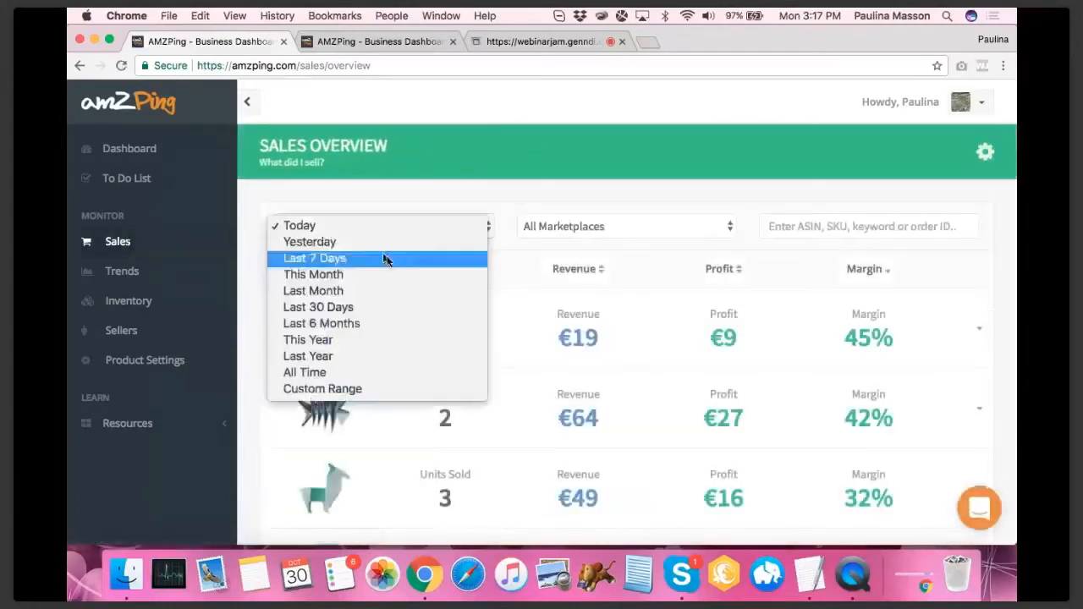
{"action": "left_click", "coordinate": [369, 323]}
{"action": "scroll", "coordinate": [624, 307], "scroll_direction": "down", "scroll_amount": 5}
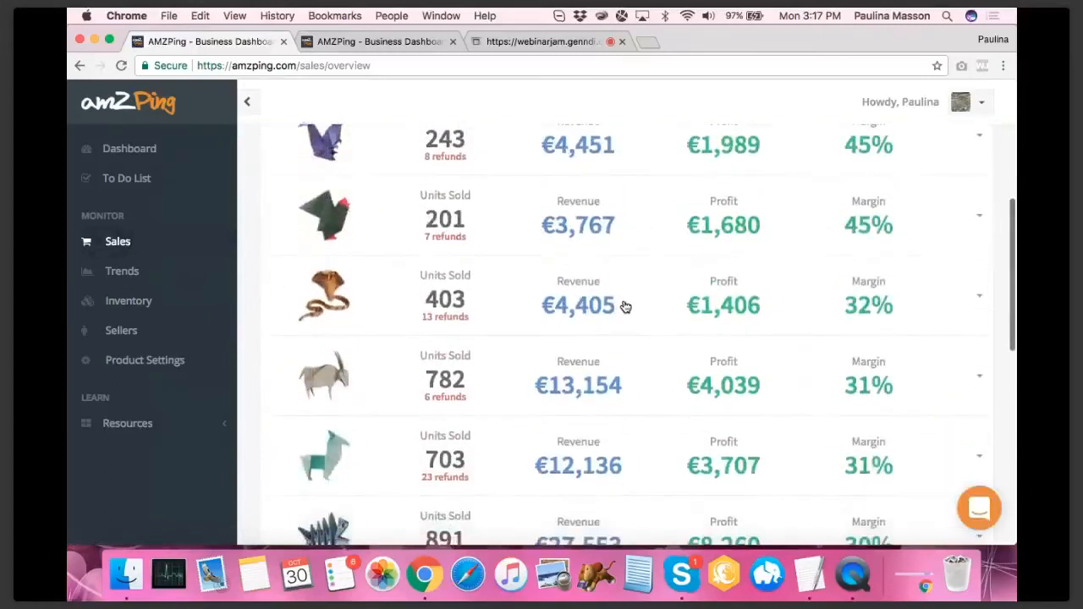
Step: Expand the snake product's sales by marketplace and examine its margin in Canada
{"action": "left_click", "coordinate": [660, 304]}
{"action": "scroll", "coordinate": [662, 304], "scroll_direction": "down", "scroll_amount": 2}
{"action": "scroll", "coordinate": [663, 304], "scroll_direction": "down", "scroll_amount": 10}
{"action": "scroll", "coordinate": [661, 302], "scroll_direction": "down", "scroll_amount": 2}
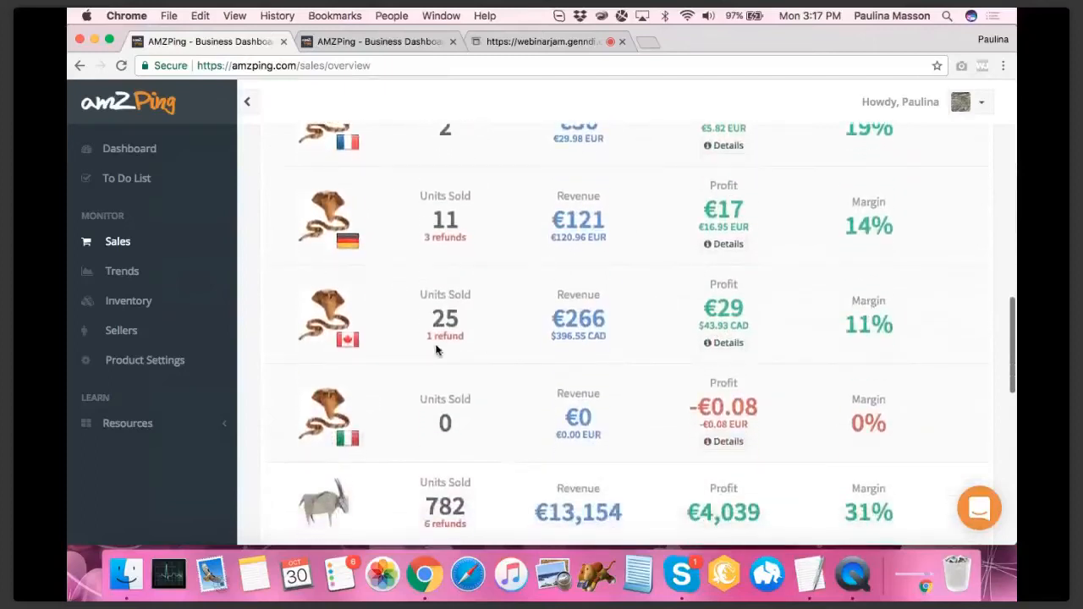
{"action": "left_click_drag", "start_coordinate": [903, 324], "coordinate": [849, 324]}
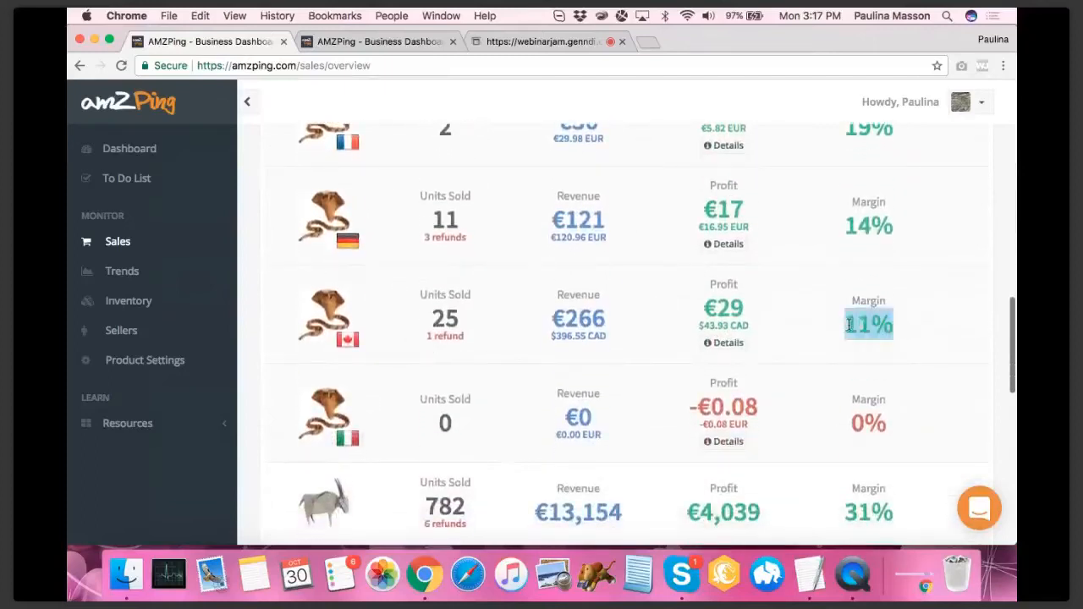
{"action": "left_click", "coordinate": [841, 348]}
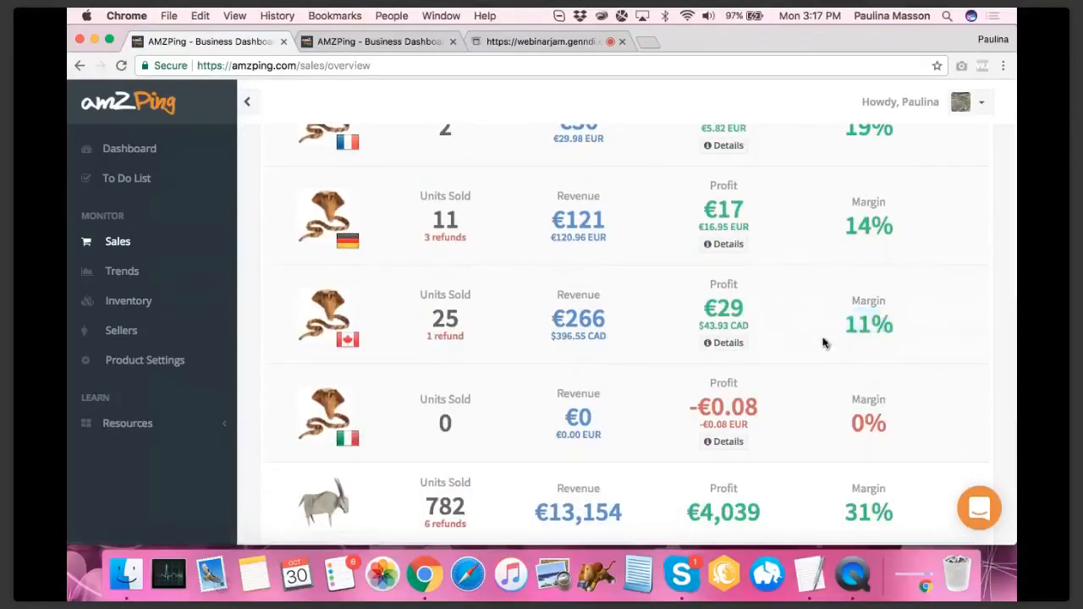
Step: Show the profit details of the snake product in Canada and examine them down to the PPC cost
{"action": "left_click", "coordinate": [731, 343]}
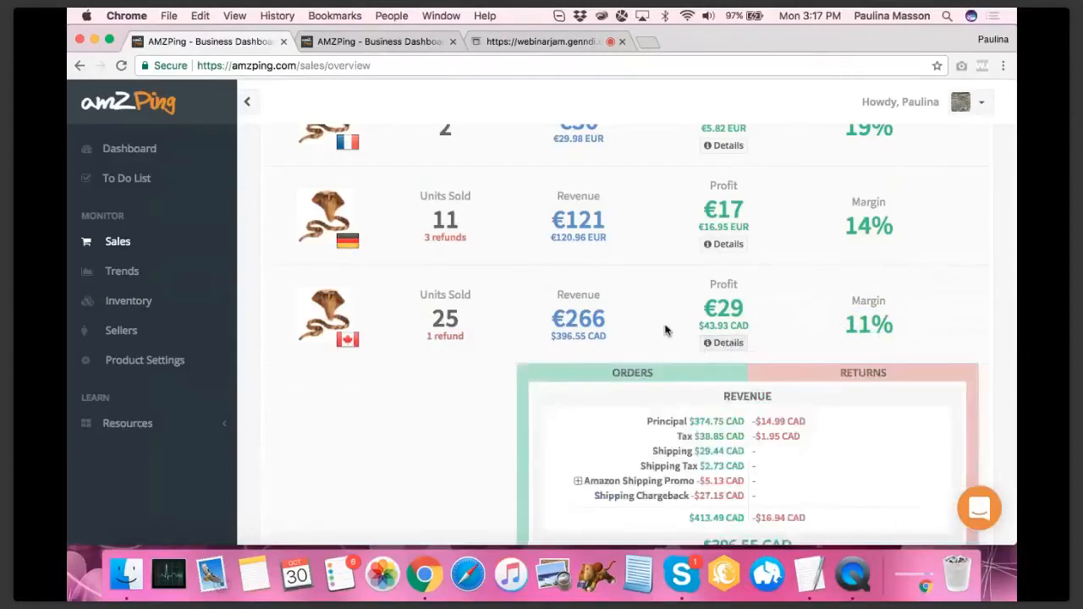
{"action": "scroll", "coordinate": [664, 327], "scroll_direction": "down", "scroll_amount": 1}
{"action": "scroll", "coordinate": [662, 327], "scroll_direction": "down", "scroll_amount": 10}
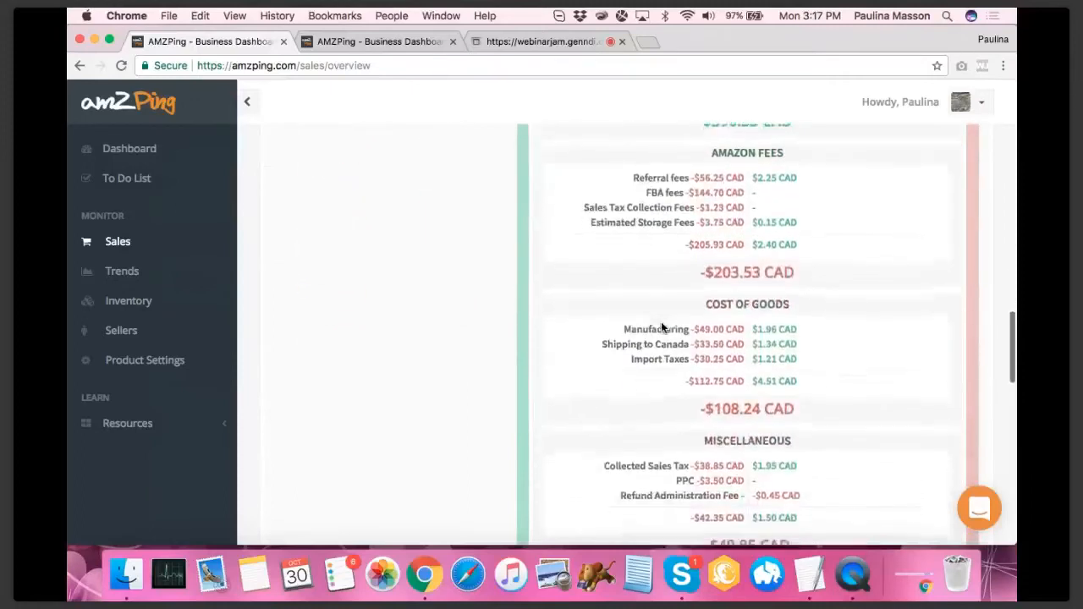
{"action": "left_click_drag", "start_coordinate": [673, 381], "coordinate": [746, 382]}
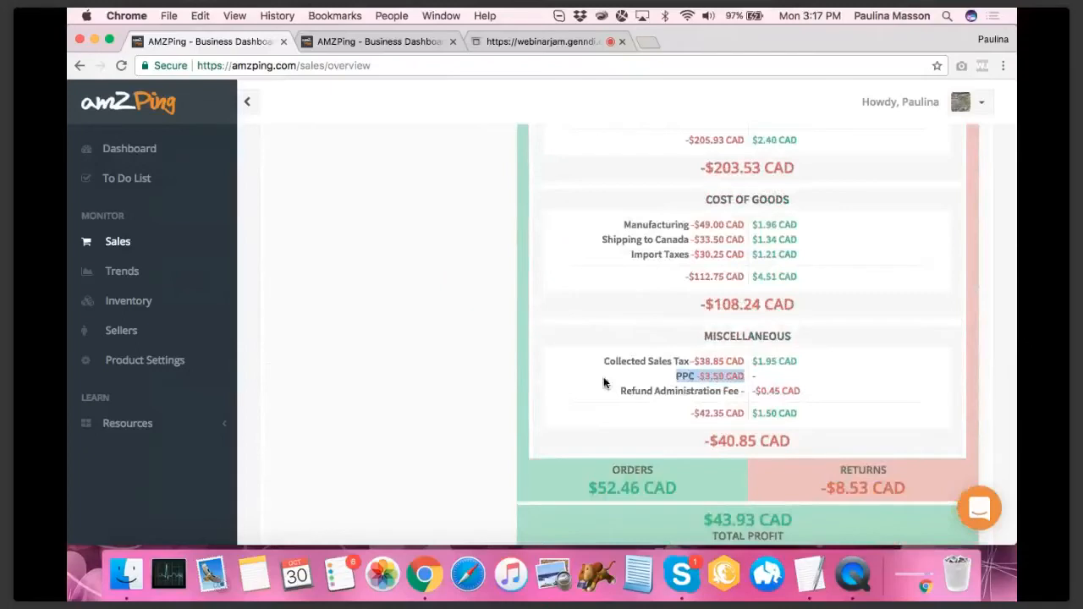
Step: Examine the revenue section of the Canadian snake product, including the Orders subtotal
{"action": "scroll", "coordinate": [603, 383], "scroll_direction": "up", "scroll_amount": 5}
{"action": "scroll", "coordinate": [603, 381], "scroll_direction": "up", "scroll_amount": 1}
{"action": "scroll", "coordinate": [626, 388], "scroll_direction": "down", "scroll_amount": 2}
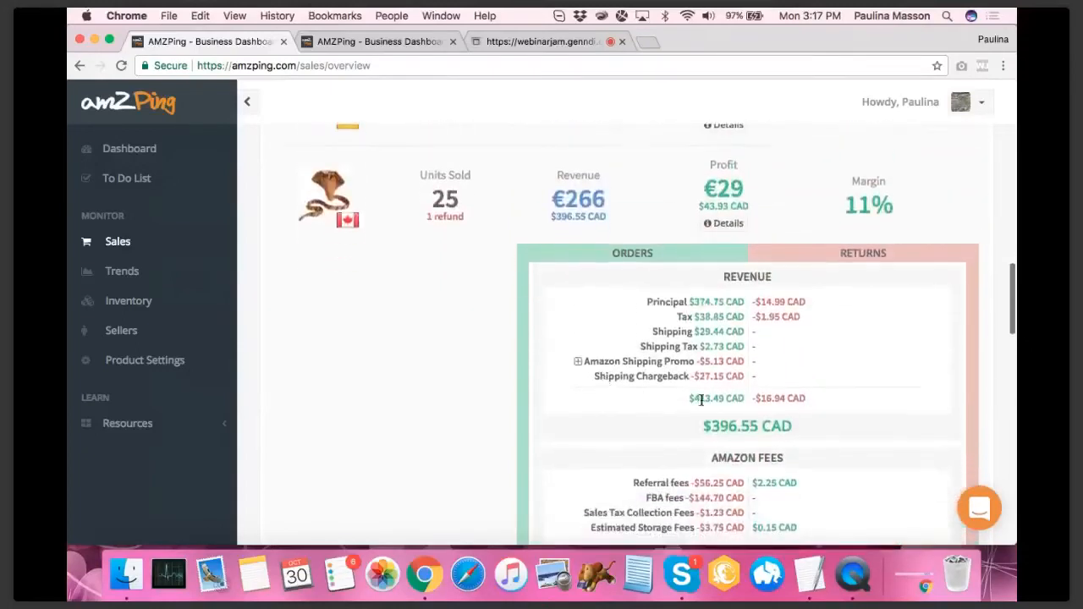
{"action": "left_click_drag", "start_coordinate": [689, 403], "coordinate": [743, 398]}
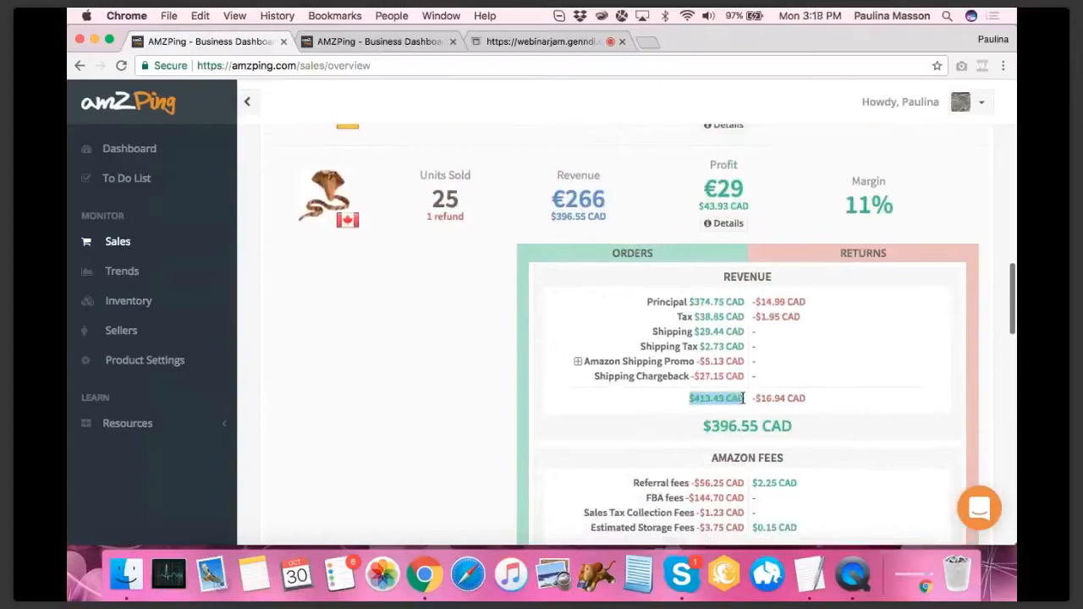
{"action": "left_click", "coordinate": [665, 422]}
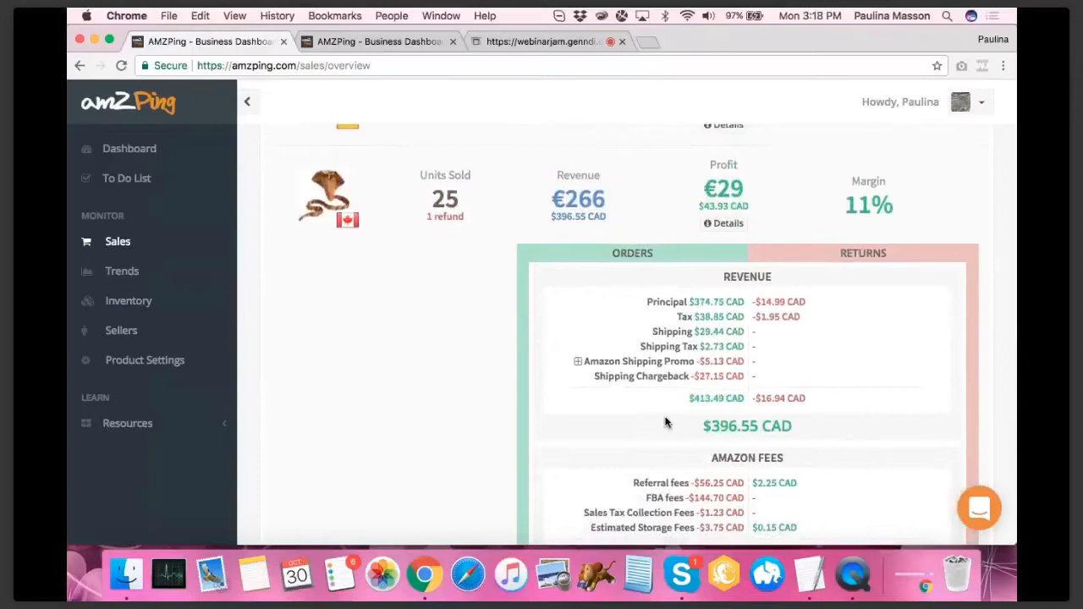
{"action": "scroll", "coordinate": [668, 419], "scroll_direction": "down", "scroll_amount": 1}
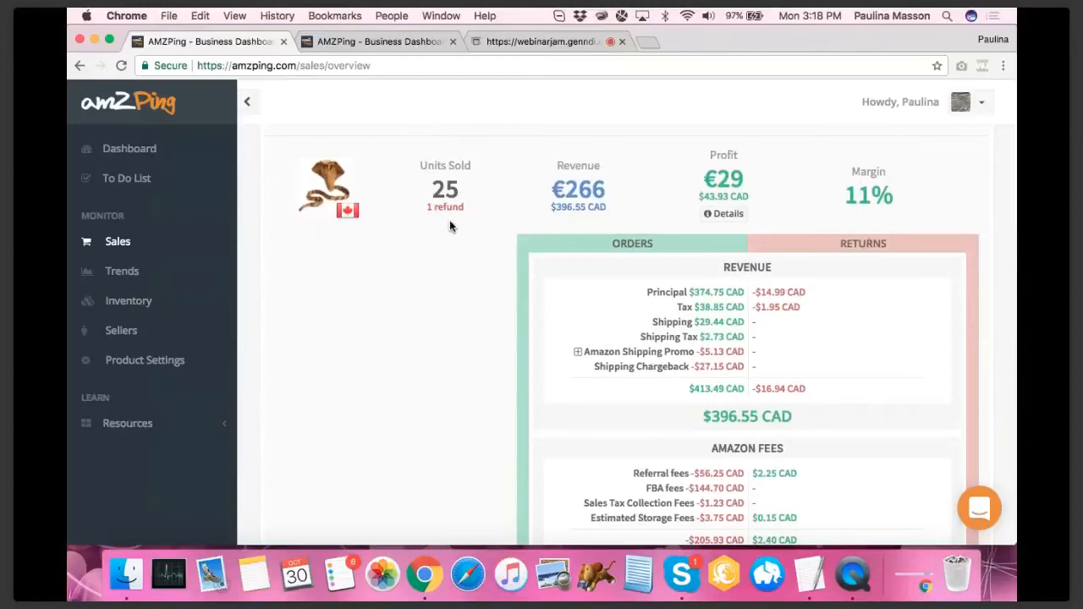
Step: Trace the Canadian snake product's refund through the Returns amounts, from revenue and fees down to the total profit
{"action": "left_click_drag", "start_coordinate": [428, 209], "coordinate": [468, 214]}
{"action": "scroll", "coordinate": [807, 382], "scroll_direction": "down", "scroll_amount": 5}
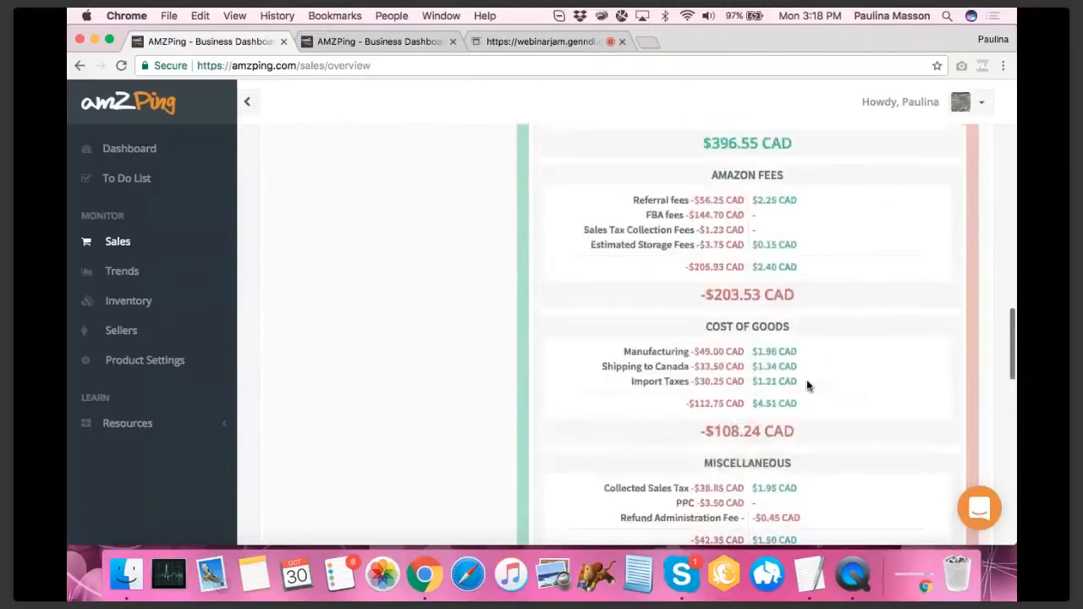
{"action": "scroll", "coordinate": [806, 386], "scroll_direction": "down", "scroll_amount": 3}
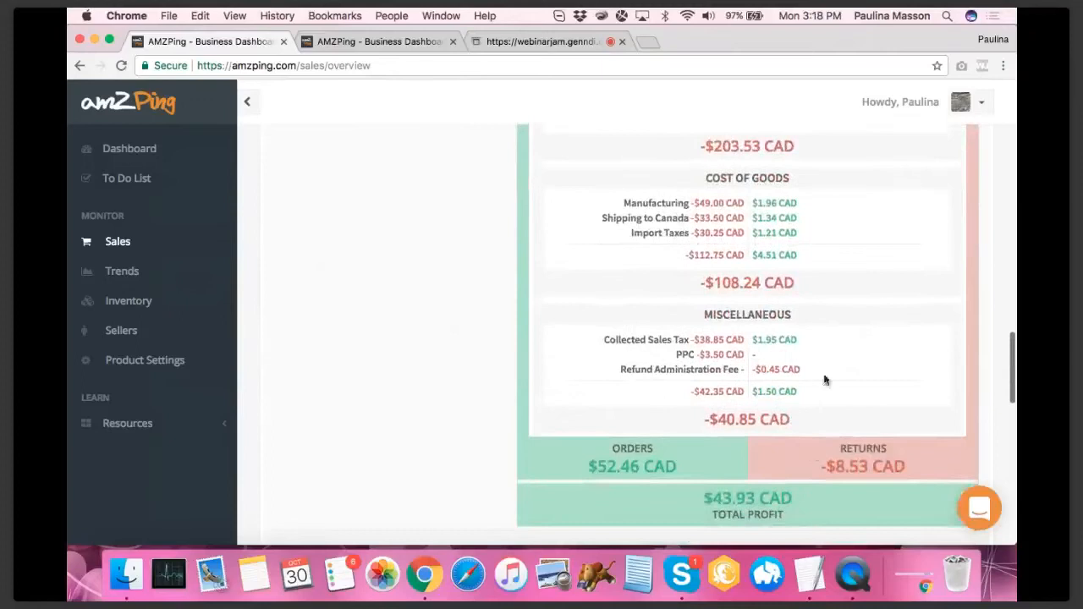
{"action": "scroll", "coordinate": [787, 275], "scroll_direction": "up", "scroll_amount": 6}
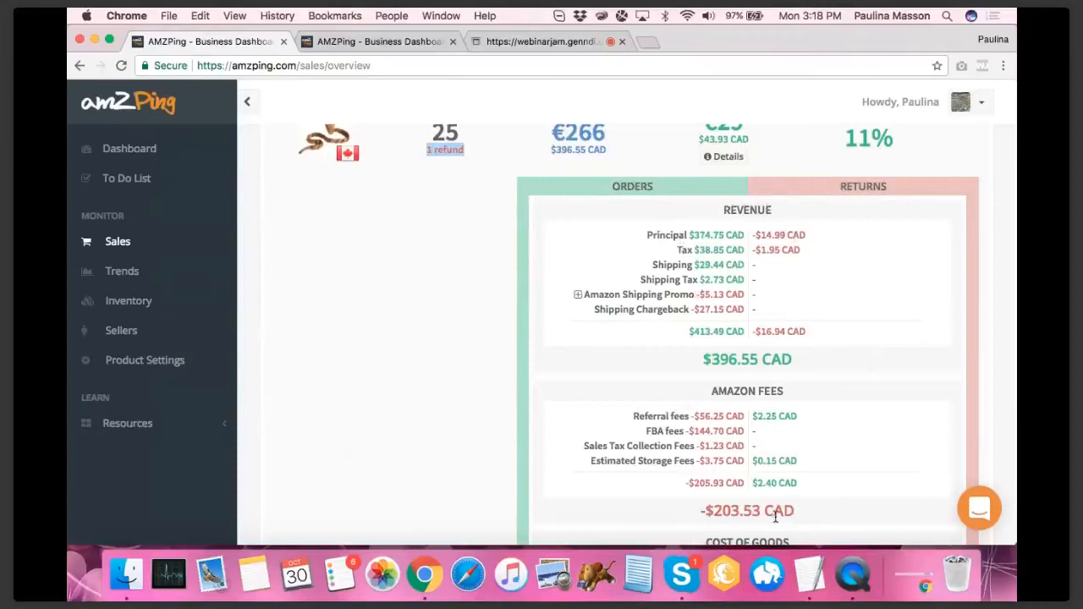
{"action": "scroll", "coordinate": [819, 381], "scroll_direction": "down", "scroll_amount": 2}
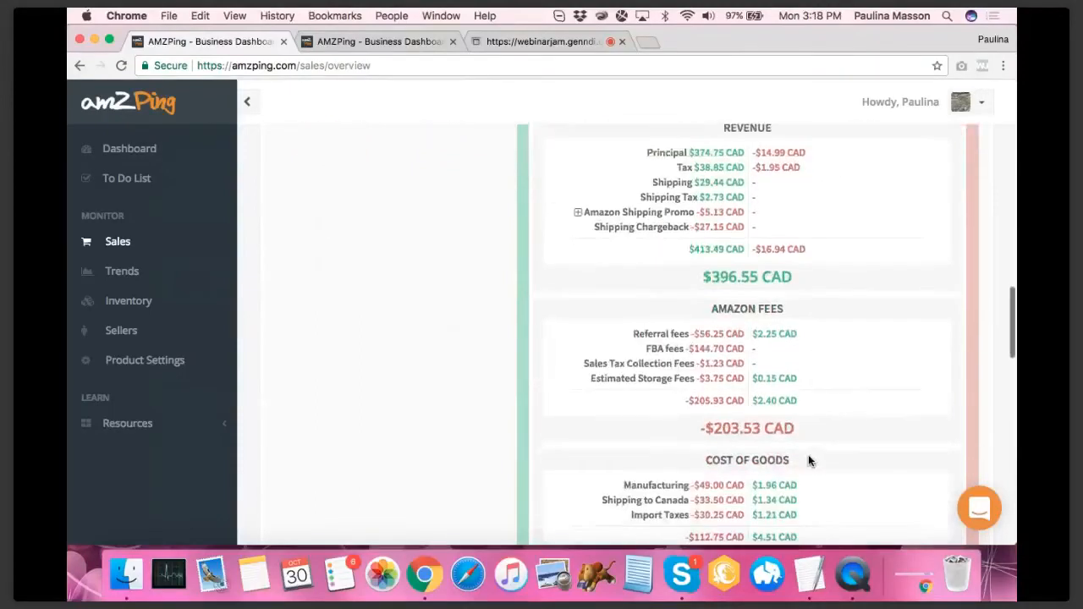
{"action": "scroll", "coordinate": [808, 460], "scroll_direction": "down", "scroll_amount": 7}
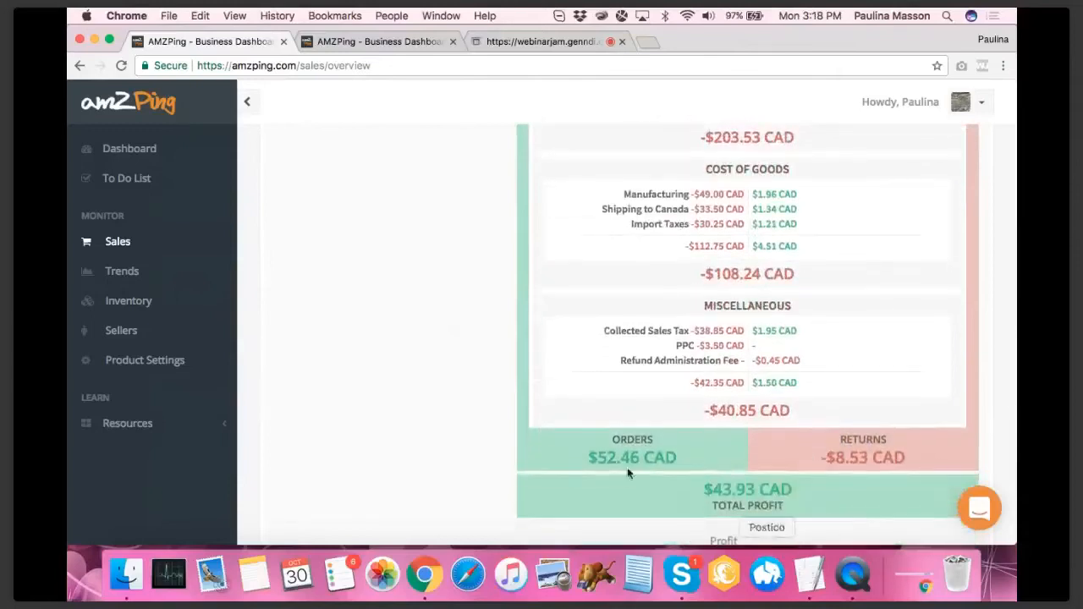
Step: Filter the sales overview to a custom range and Amazon.ca - Canada, and search for the refunded order by its order ID
{"action": "scroll", "coordinate": [350, 253], "scroll_direction": "up", "scroll_amount": 10}
{"action": "left_click", "coordinate": [814, 221]}
{"action": "key", "text": "super+v"}
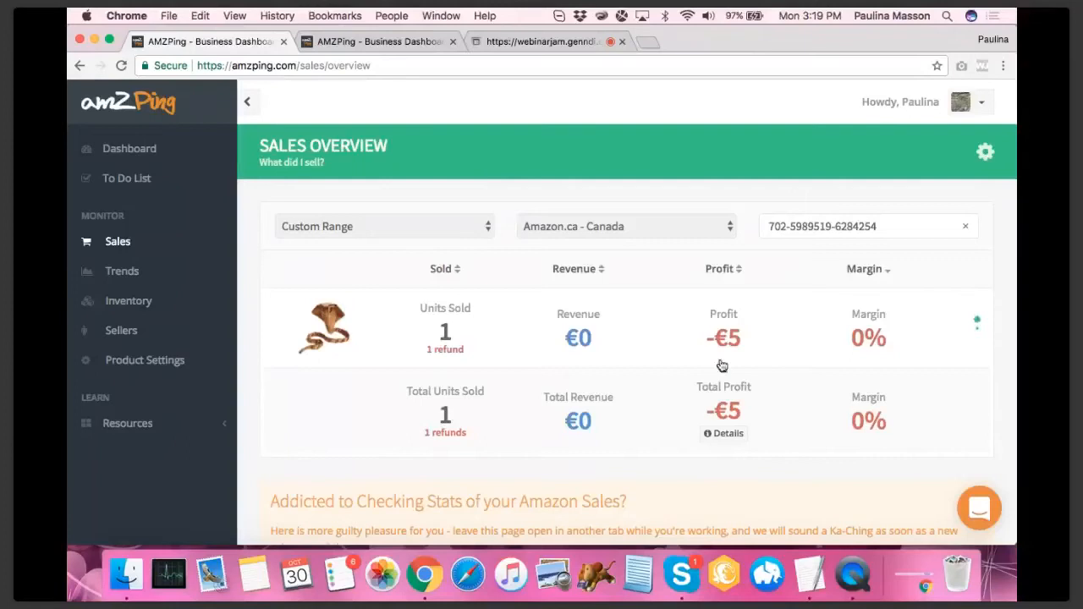
Step: Show the refunded order's total profit details with the snake product expanded, and examine its revenue, fees and cost of goods
{"action": "left_click", "coordinate": [722, 435]}
{"action": "scroll", "coordinate": [654, 349], "scroll_direction": "down", "scroll_amount": 3}
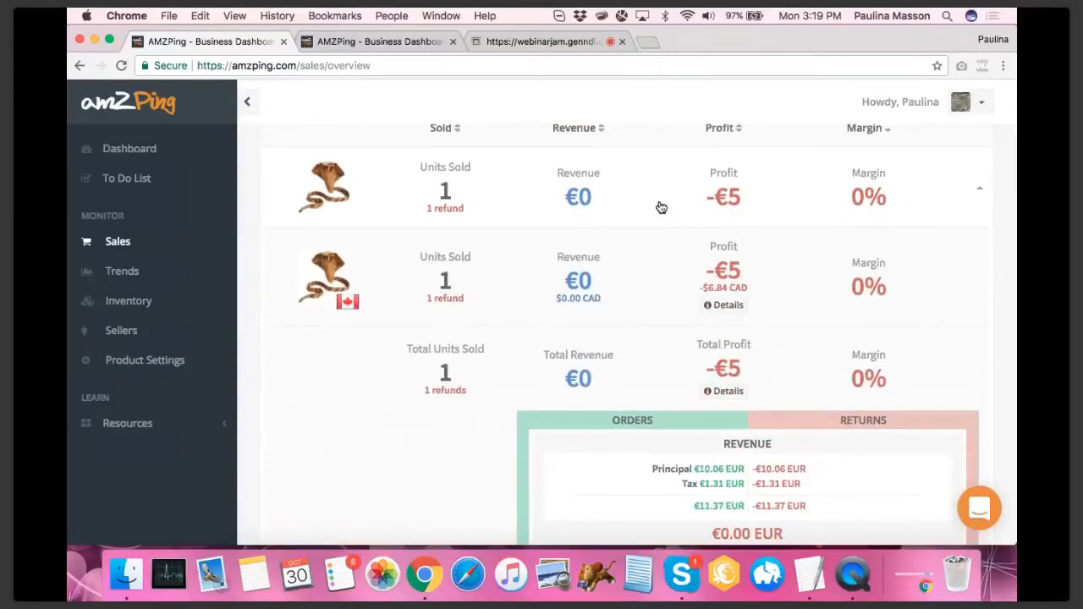
{"action": "scroll", "coordinate": [657, 230], "scroll_direction": "up", "scroll_amount": 3}
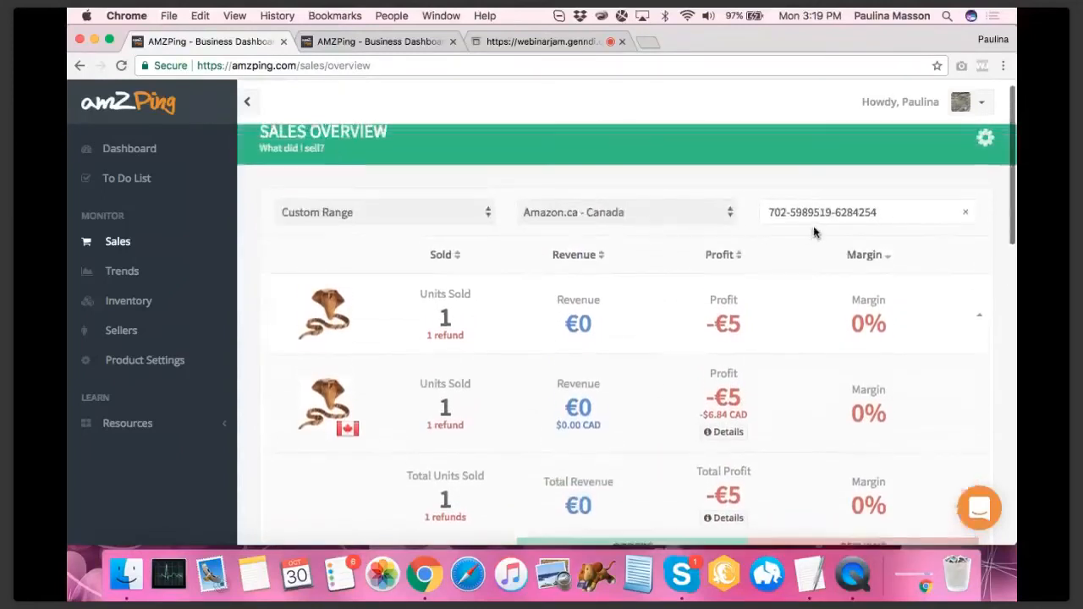
{"action": "scroll", "coordinate": [775, 405], "scroll_direction": "down", "scroll_amount": 8}
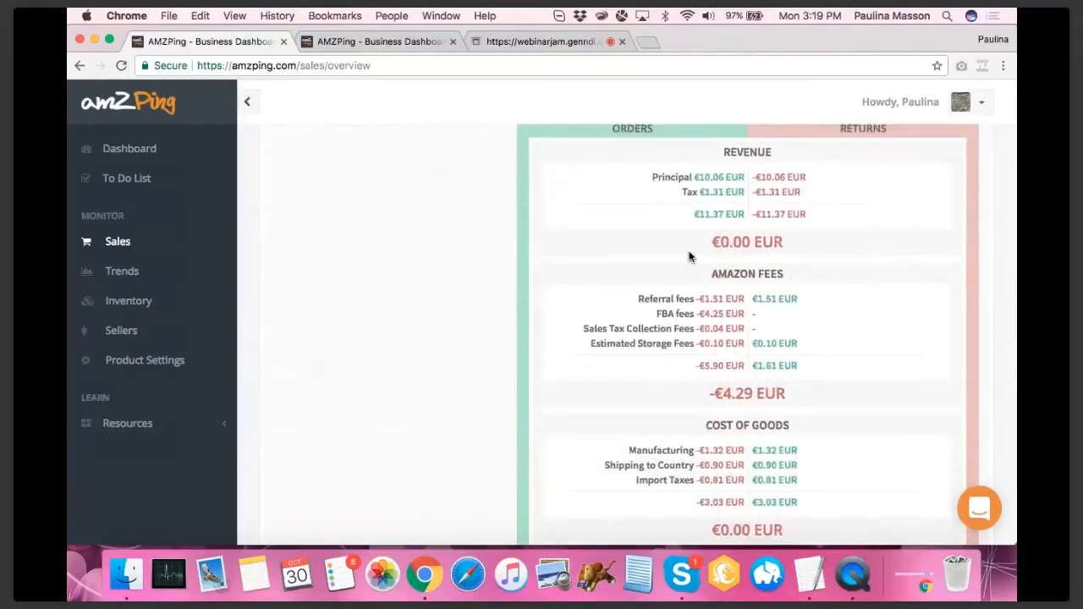
Step: Compare the refunded order's revenue subtotals under Orders and Returns
{"action": "scroll", "coordinate": [689, 258], "scroll_direction": "up", "scroll_amount": 2}
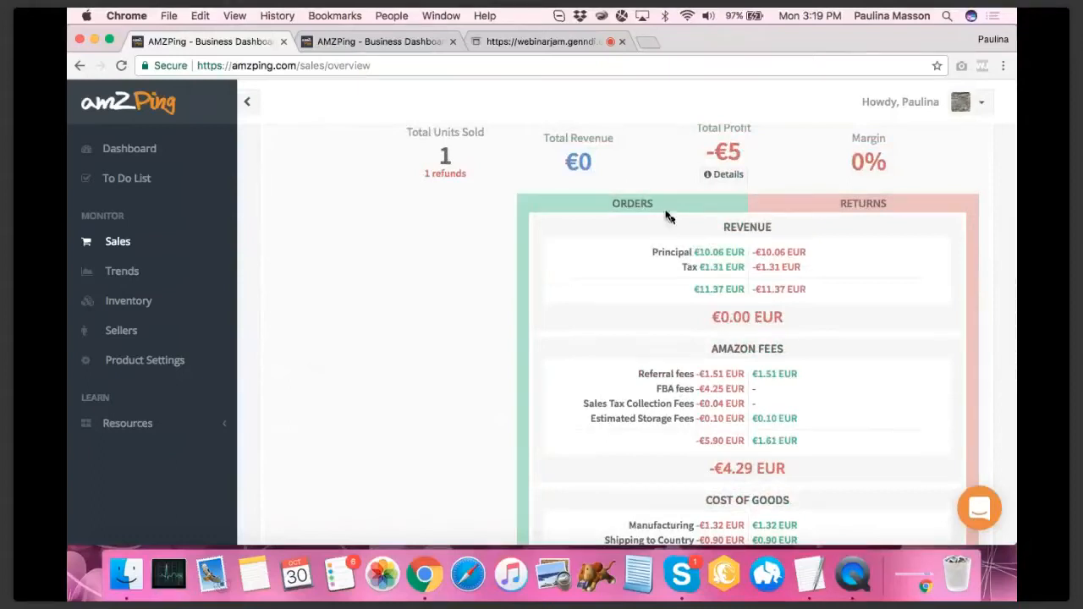
{"action": "scroll", "coordinate": [685, 236], "scroll_direction": "up", "scroll_amount": 2}
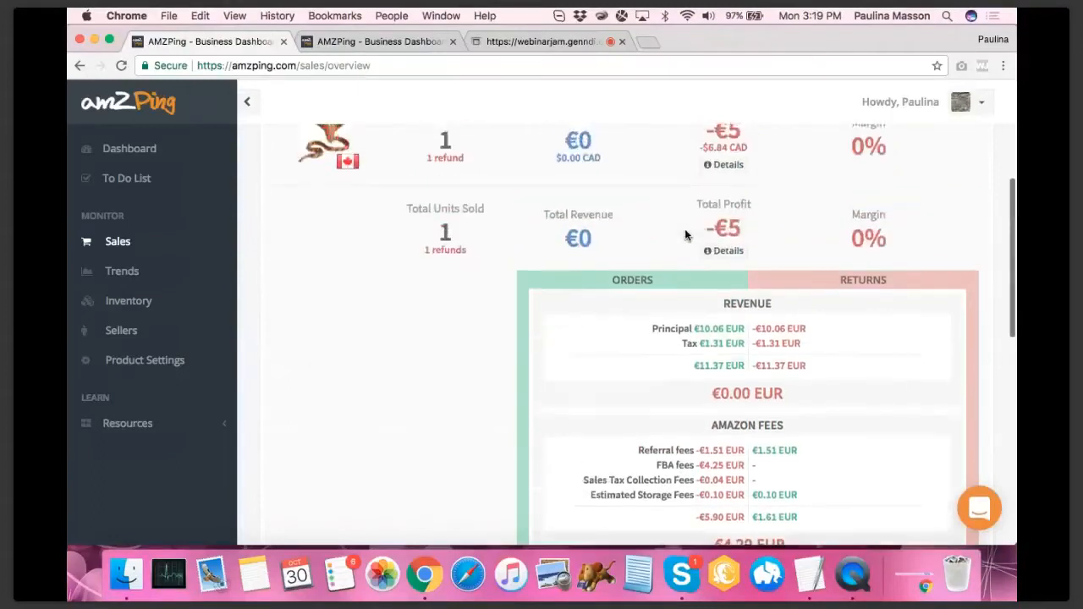
{"action": "scroll", "coordinate": [685, 235], "scroll_direction": "up", "scroll_amount": 1}
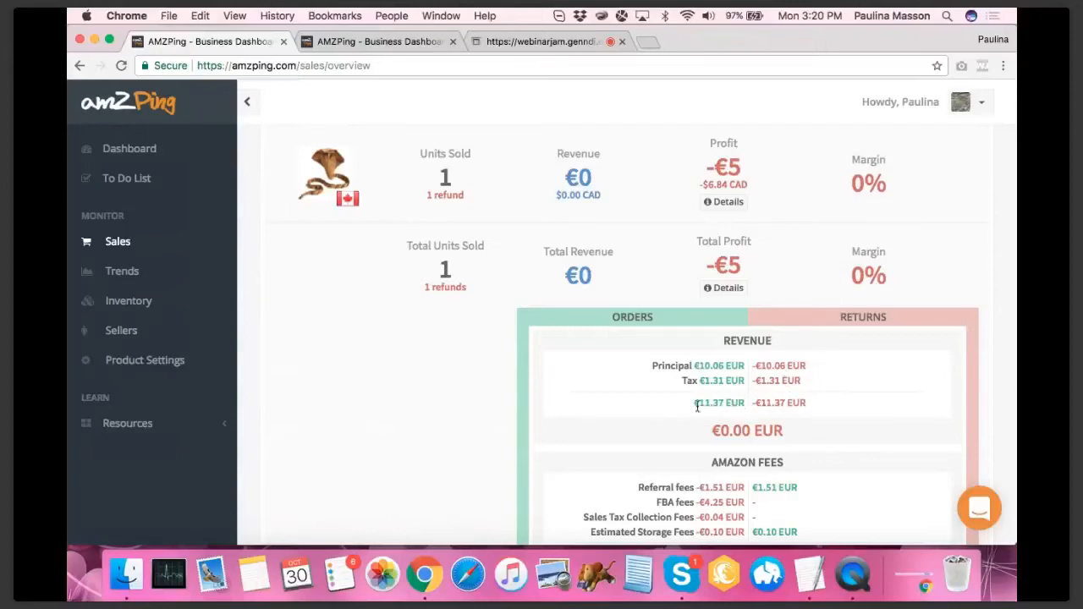
{"action": "left_click_drag", "start_coordinate": [809, 404], "coordinate": [744, 406]}
{"action": "left_click_drag", "start_coordinate": [810, 404], "coordinate": [751, 404]}
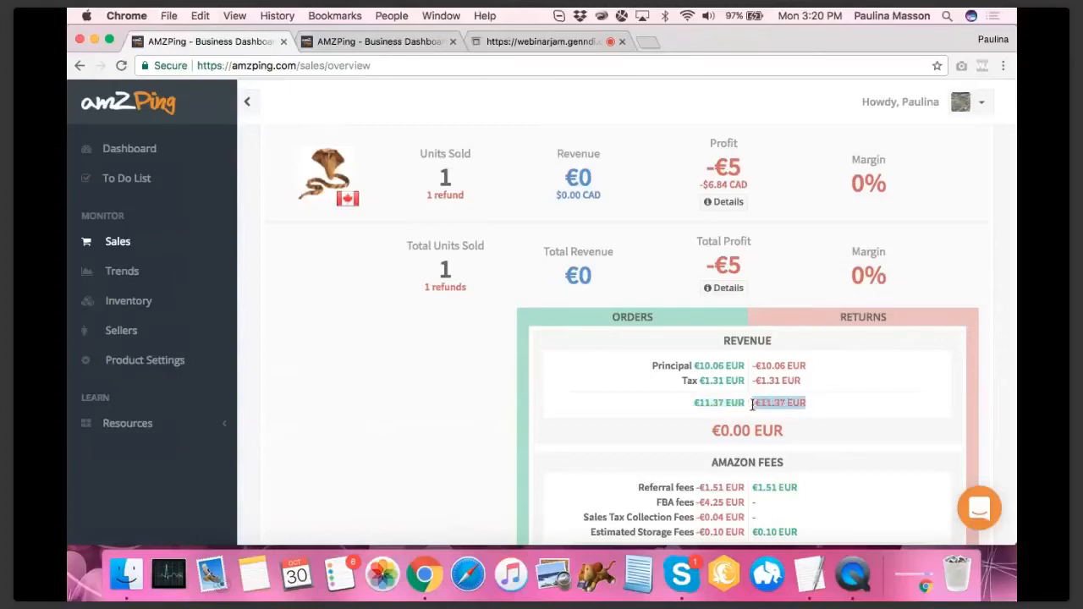
Step: Examine the refunded order's Amazon fees, cost of goods and miscellaneous amounts, and compare the Orders and Returns totals with the total profit
{"action": "scroll", "coordinate": [819, 409], "scroll_direction": "down", "scroll_amount": 3}
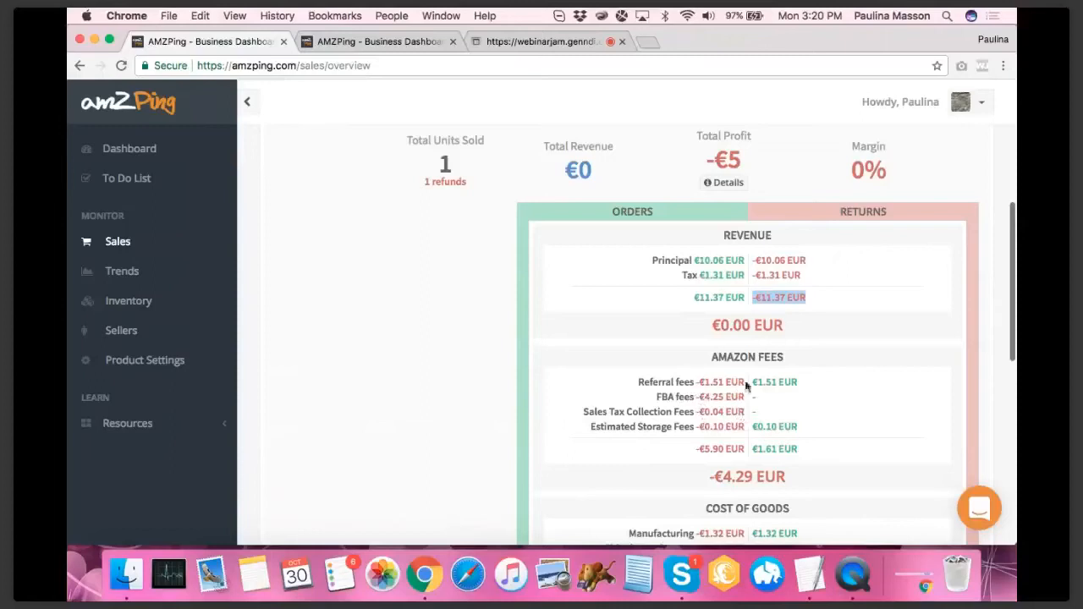
{"action": "scroll", "coordinate": [758, 382], "scroll_direction": "down", "scroll_amount": 5}
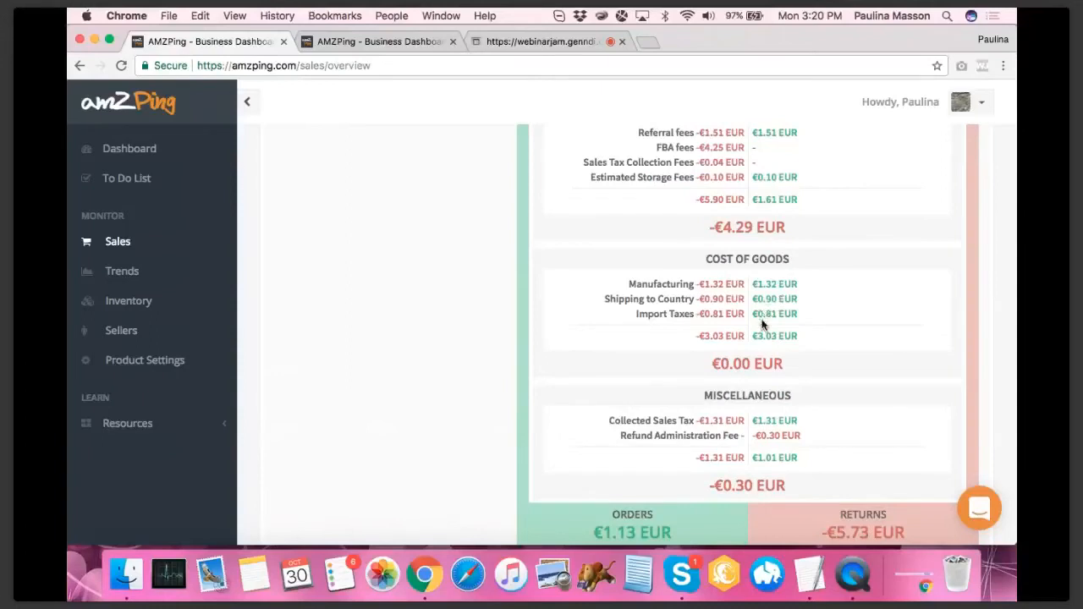
{"action": "scroll", "coordinate": [761, 323], "scroll_direction": "down", "scroll_amount": 2}
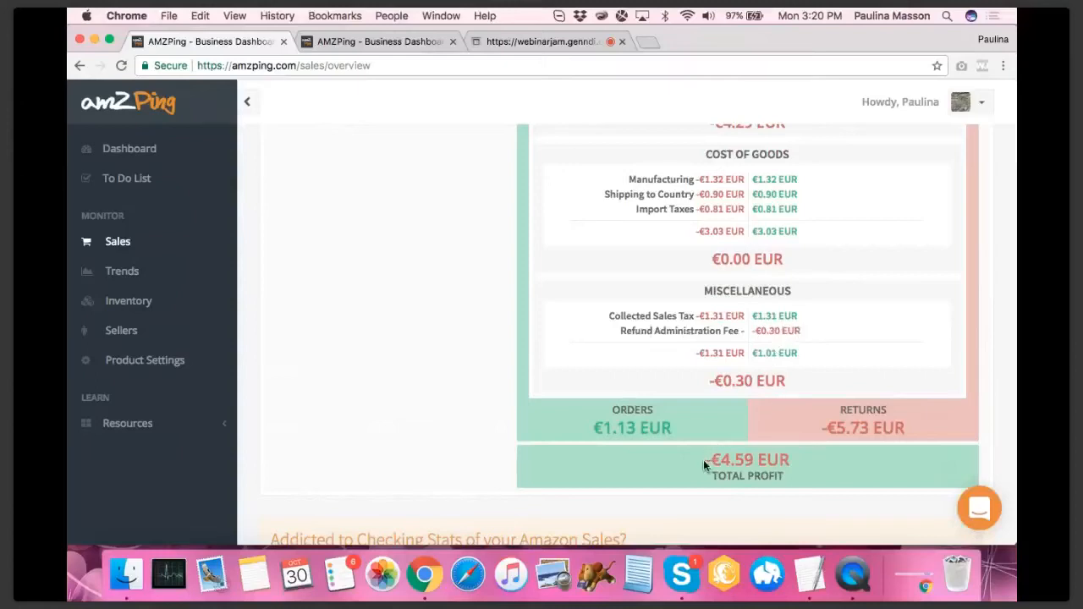
{"action": "left_click_drag", "start_coordinate": [591, 427], "coordinate": [677, 432]}
{"action": "left_click", "coordinate": [675, 431]}
{"action": "left_click_drag", "start_coordinate": [819, 429], "coordinate": [911, 433]}
{"action": "left_click_drag", "start_coordinate": [796, 457], "coordinate": [732, 463]}
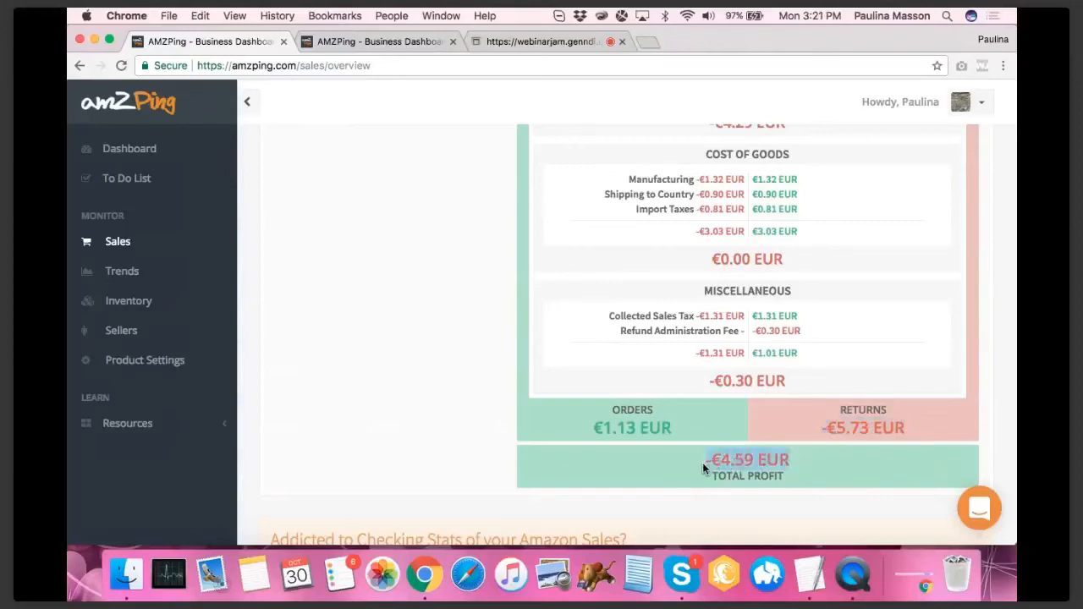
{"action": "left_click", "coordinate": [702, 464]}
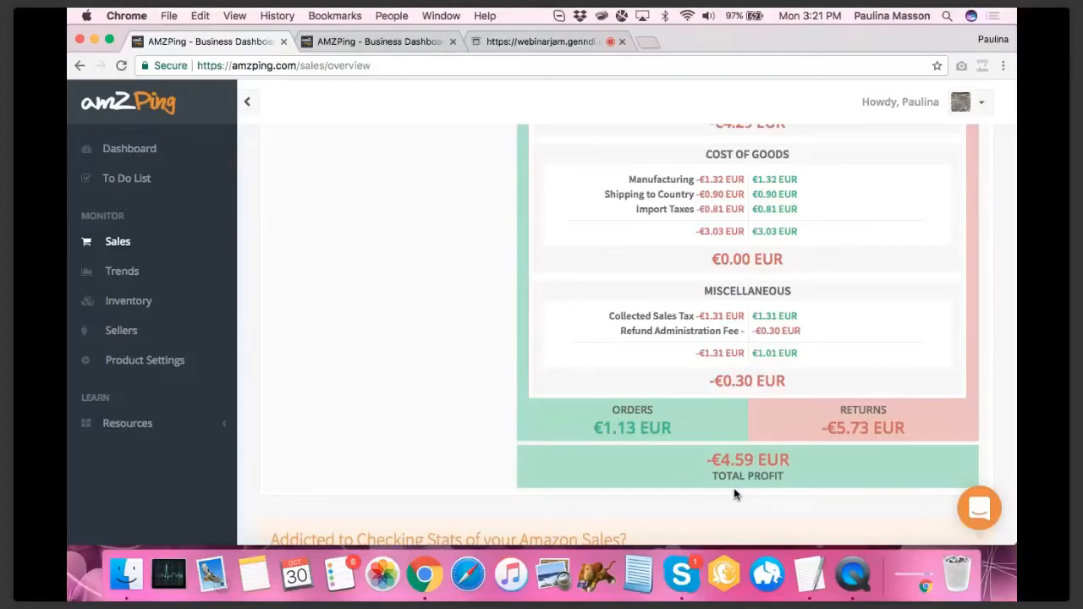
Step: Collapse the snake product's marketplace row and the total profit details in the refunded order's results
{"action": "scroll", "coordinate": [780, 470], "scroll_direction": "up", "scroll_amount": 10}
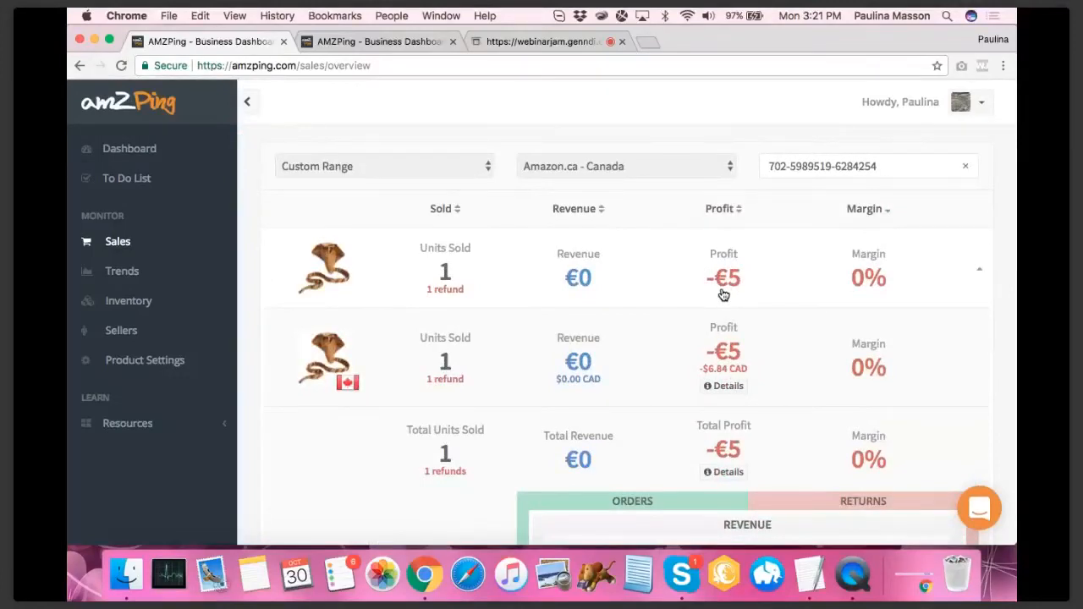
{"action": "left_click", "coordinate": [527, 275]}
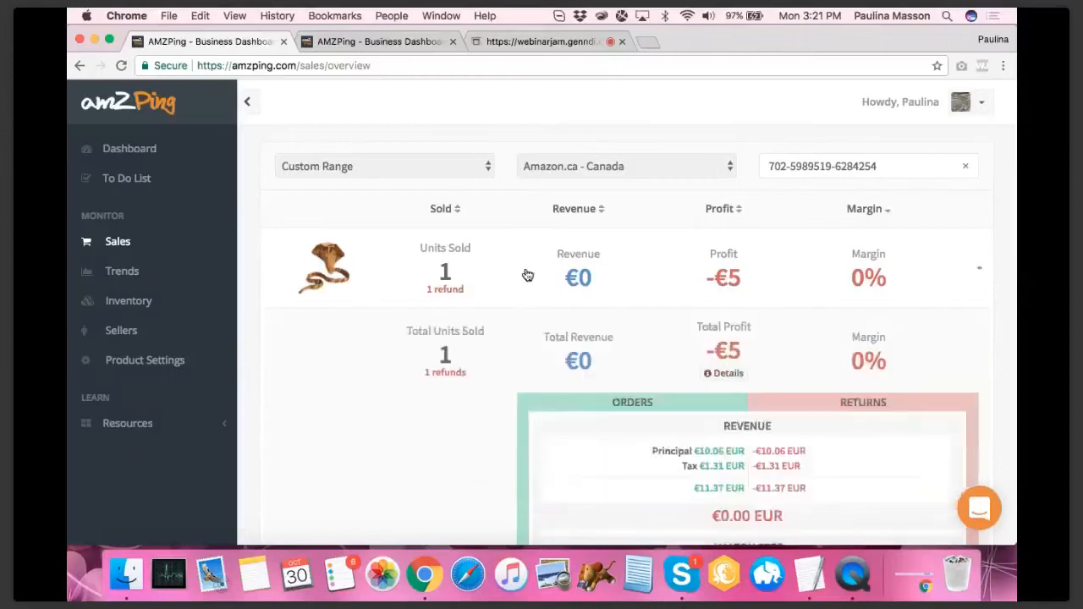
{"action": "left_click", "coordinate": [720, 374]}
{"action": "scroll", "coordinate": [345, 287], "scroll_direction": "up", "scroll_amount": 3}
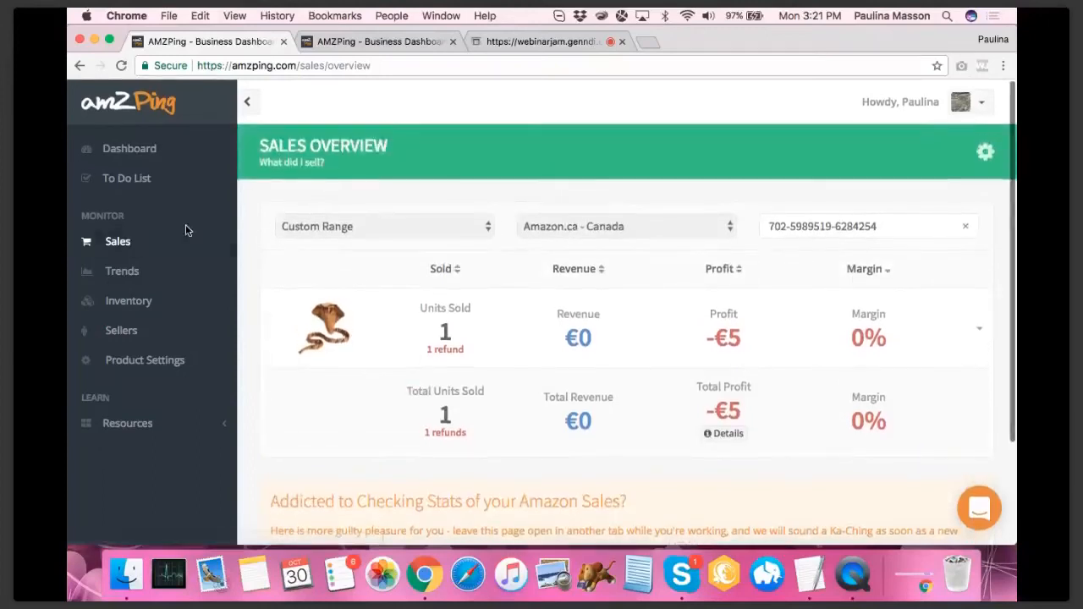
Step: Open the dashboard and review its sales, growth, sellers, stock, inventory value, record, payments and margin summaries
{"action": "left_click", "coordinate": [136, 150]}
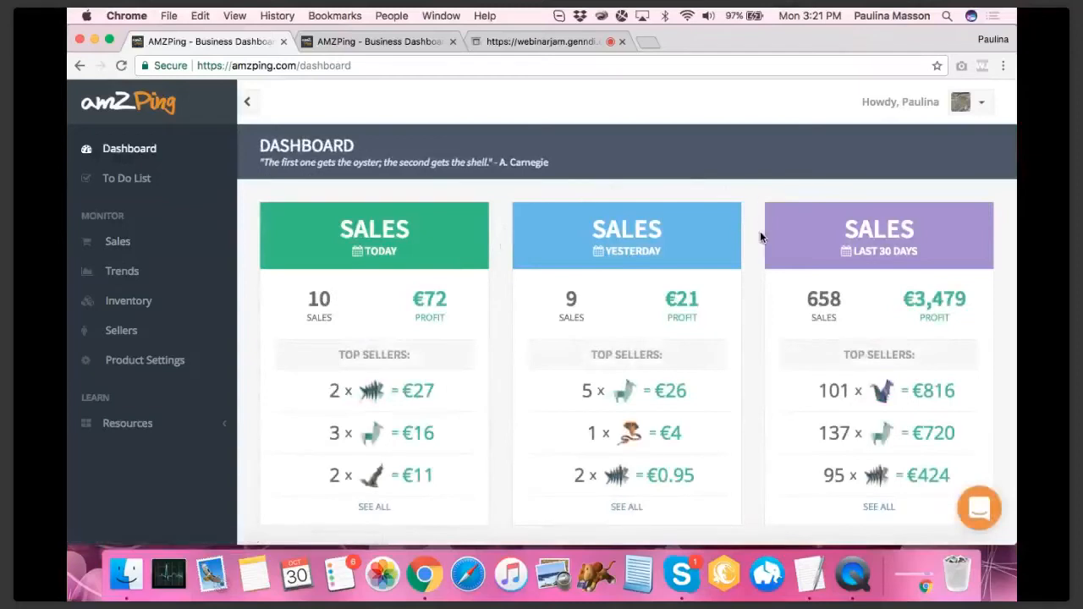
{"action": "scroll", "coordinate": [759, 238], "scroll_direction": "down", "scroll_amount": 2}
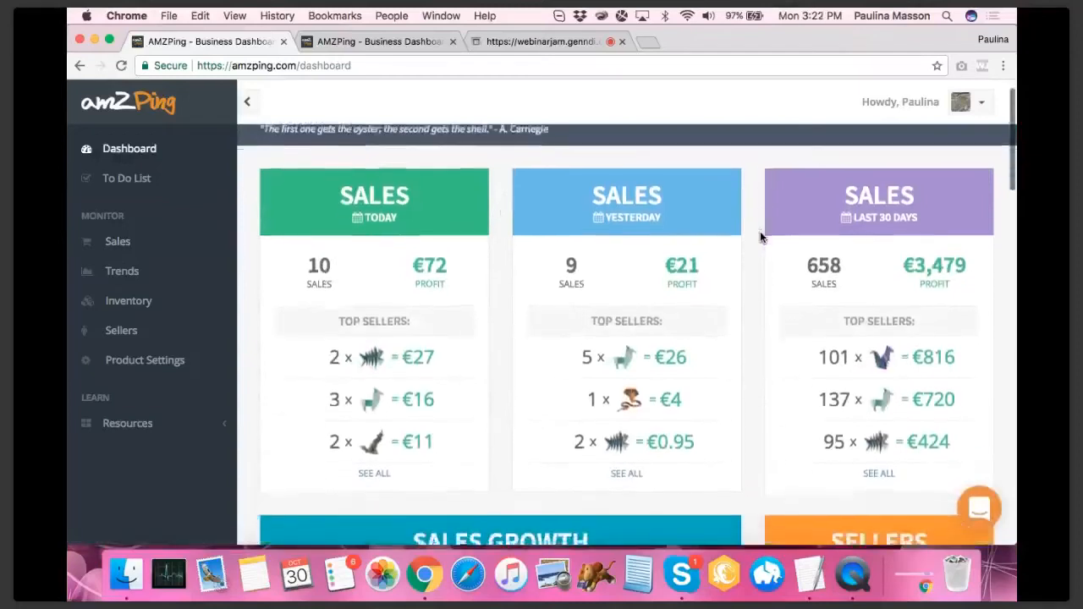
{"action": "scroll", "coordinate": [760, 238], "scroll_direction": "down", "scroll_amount": 5}
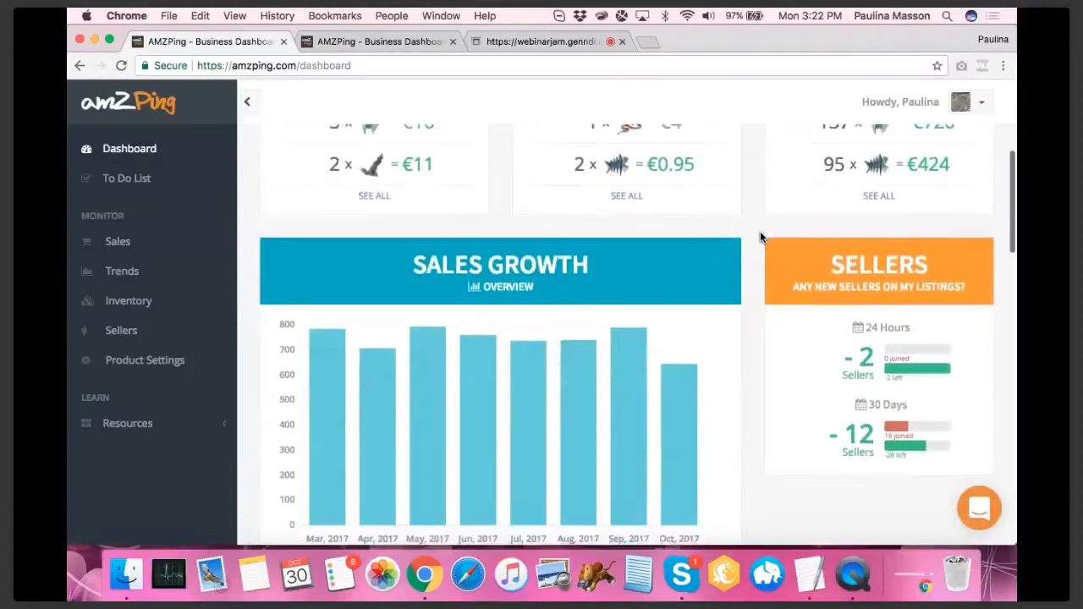
{"action": "scroll", "coordinate": [759, 238], "scroll_direction": "down", "scroll_amount": 5}
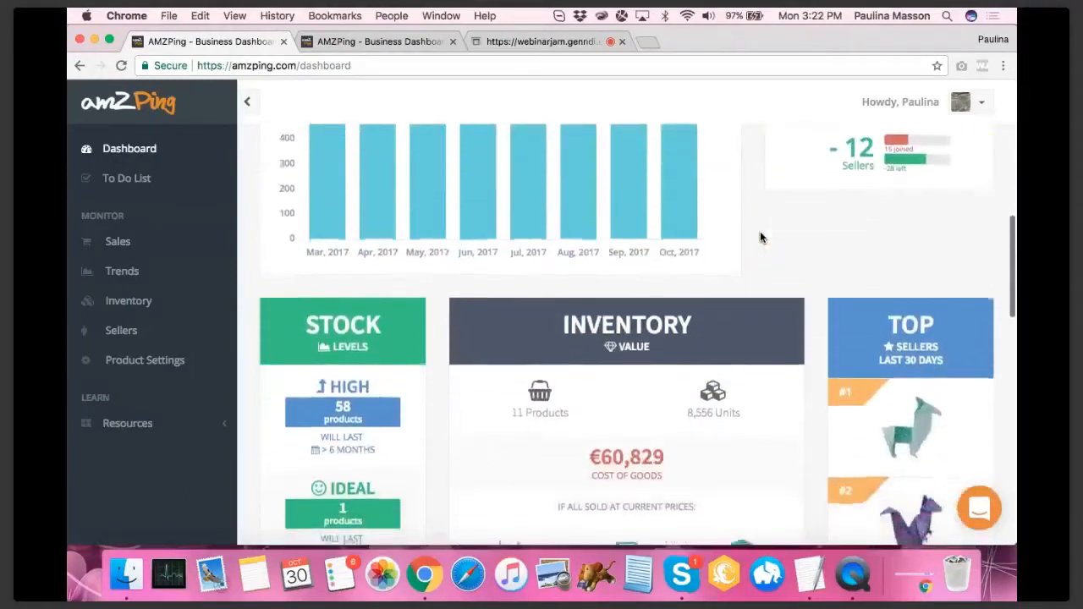
{"action": "scroll", "coordinate": [759, 237], "scroll_direction": "down", "scroll_amount": 1}
{"action": "scroll", "coordinate": [926, 328], "scroll_direction": "down", "scroll_amount": 2}
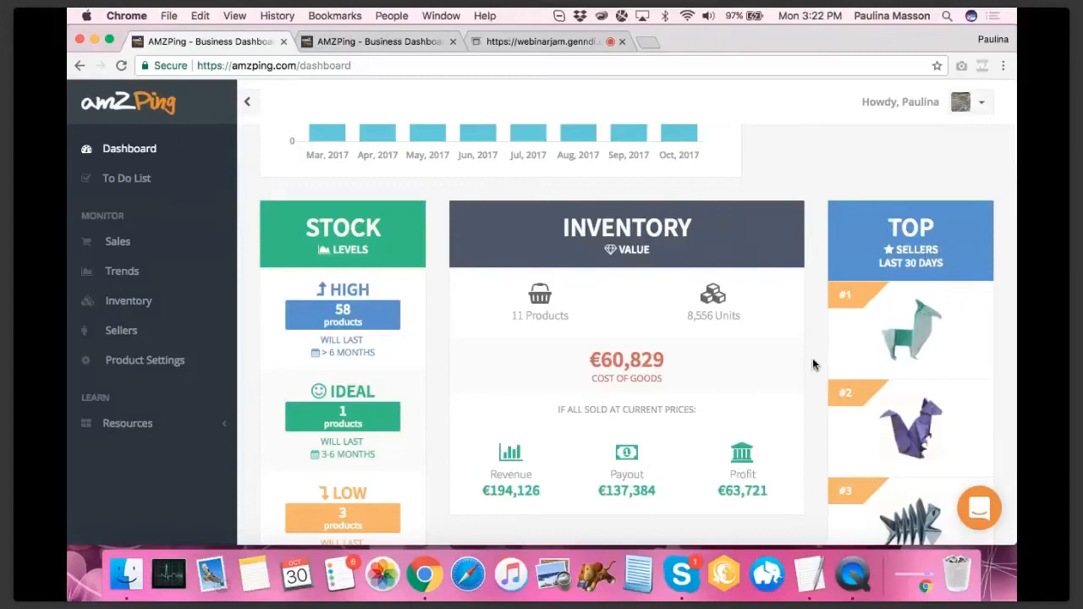
{"action": "scroll", "coordinate": [812, 358], "scroll_direction": "down", "scroll_amount": 5}
{"action": "scroll", "coordinate": [812, 364], "scroll_direction": "down", "scroll_amount": 10}
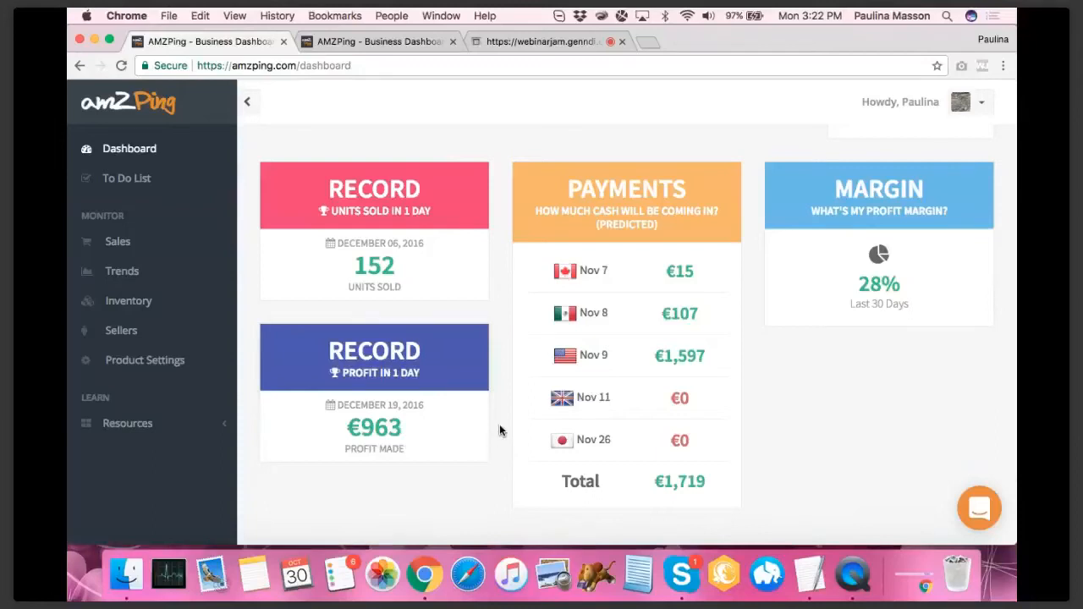
{"action": "scroll", "coordinate": [499, 431], "scroll_direction": "down", "scroll_amount": 5}
{"action": "scroll", "coordinate": [499, 431], "scroll_direction": "up", "scroll_amount": 5}
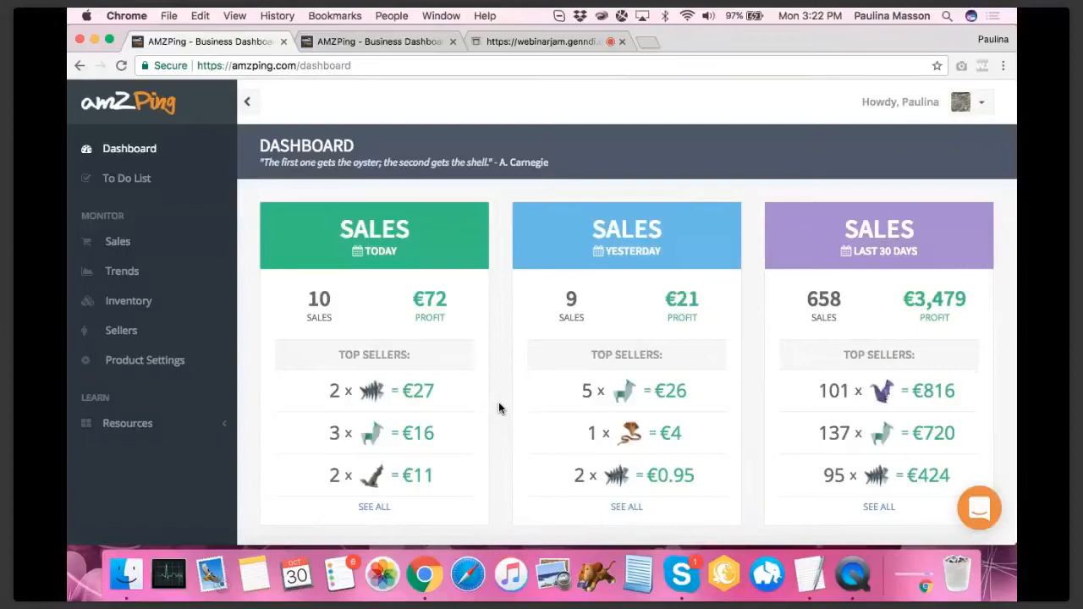
Step: Examine the dashboard's stock levels and inventory value, including cost of goods and potential revenue, payout and profit
{"action": "scroll", "coordinate": [498, 405], "scroll_direction": "down", "scroll_amount": 4}
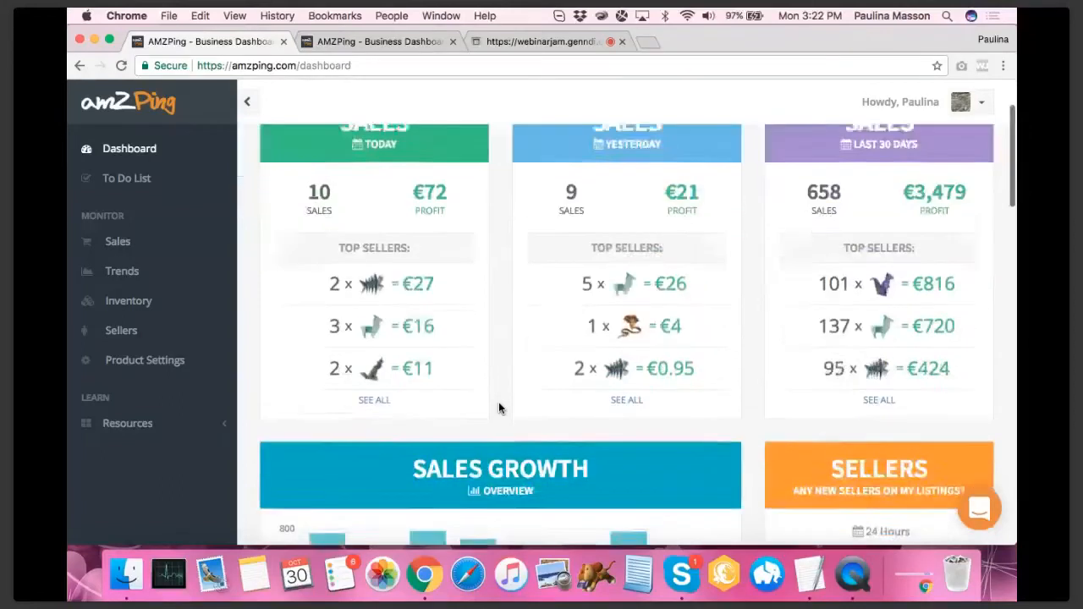
{"action": "scroll", "coordinate": [498, 407], "scroll_direction": "down", "scroll_amount": 12}
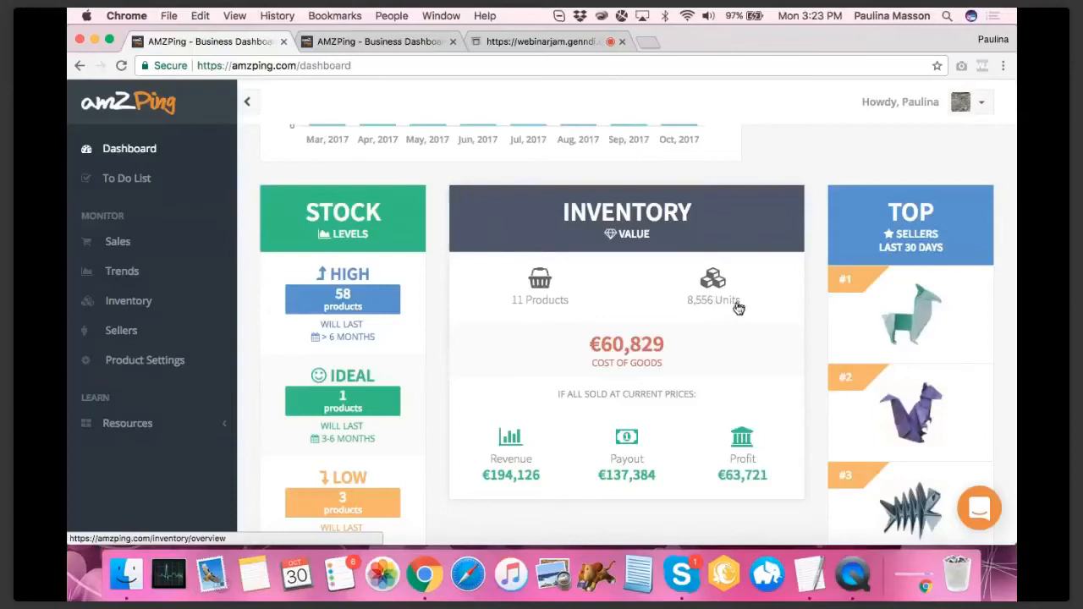
{"action": "scroll", "coordinate": [751, 306], "scroll_direction": "down", "scroll_amount": 1}
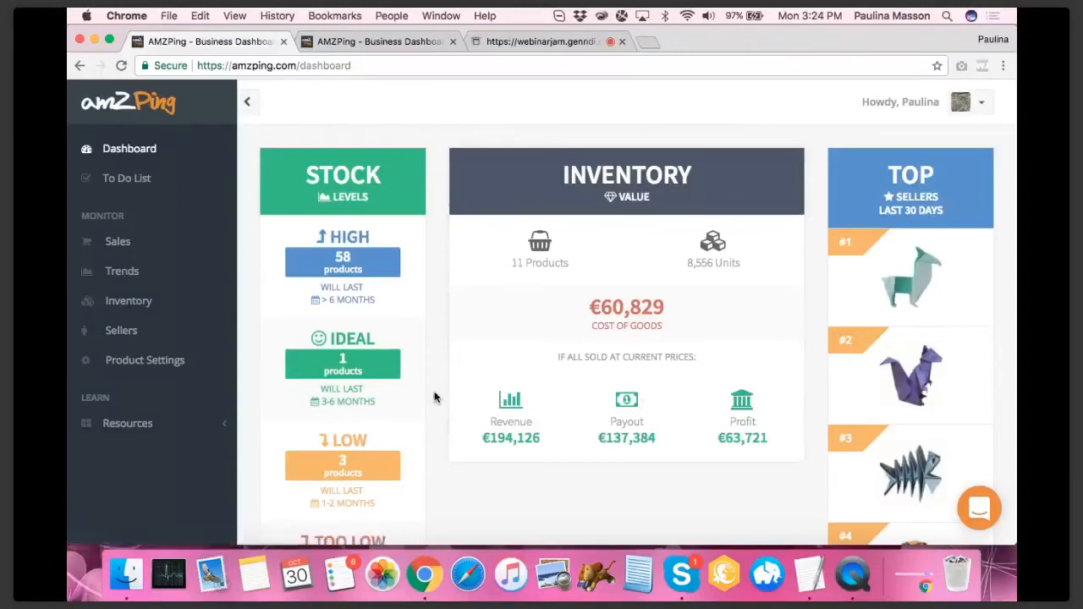
{"action": "scroll", "coordinate": [434, 396], "scroll_direction": "up", "scroll_amount": 2}
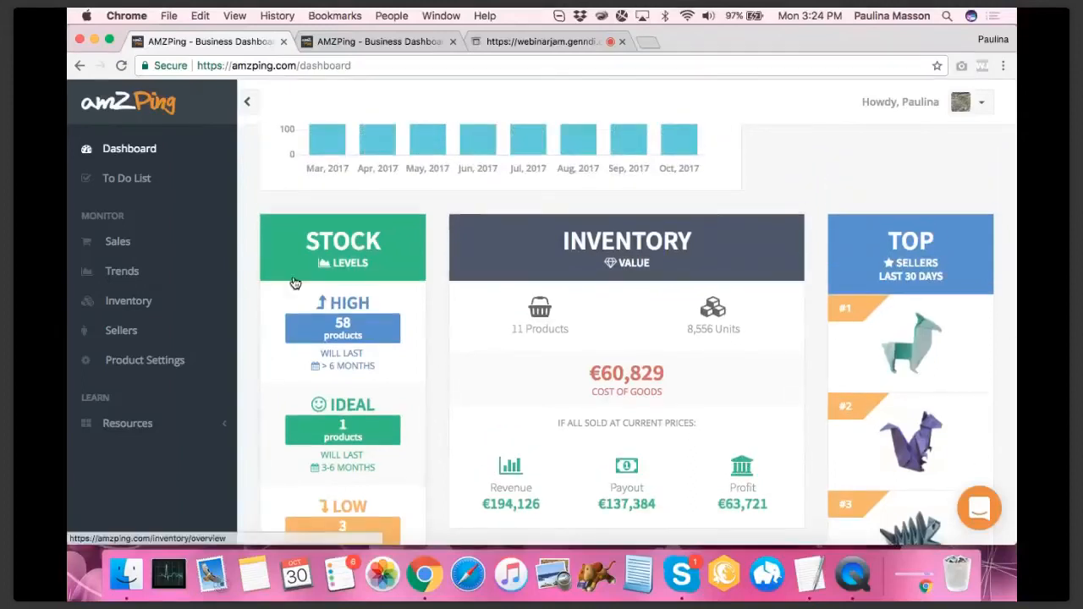
Step: Open the inventory overview and compare available units, daily sales and months of supply across the products in all marketplaces
{"action": "left_click", "coordinate": [140, 307]}
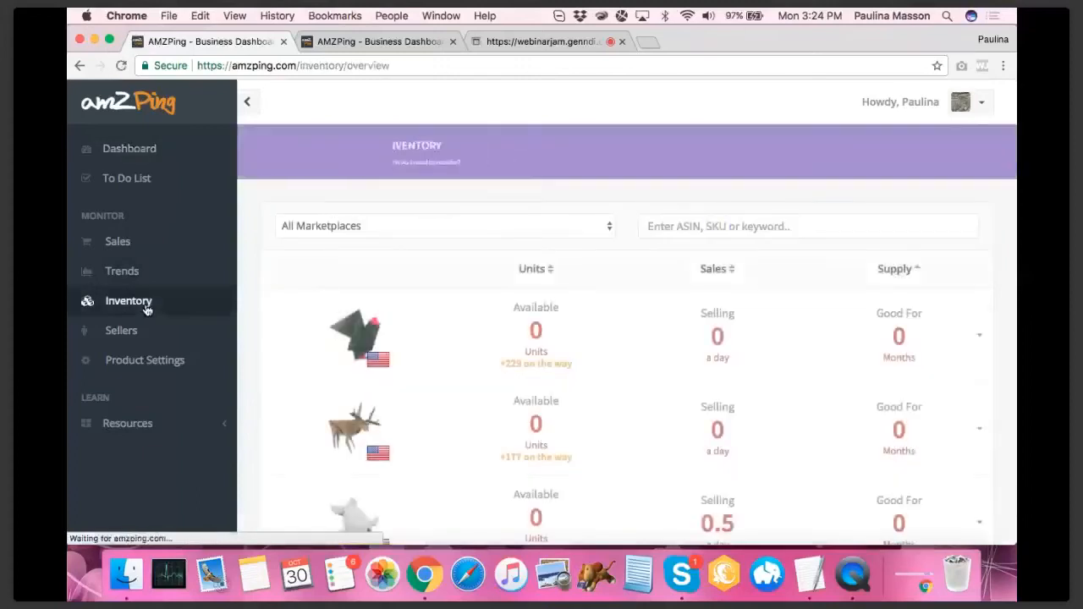
{"action": "scroll", "coordinate": [425, 270], "scroll_direction": "down", "scroll_amount": 2}
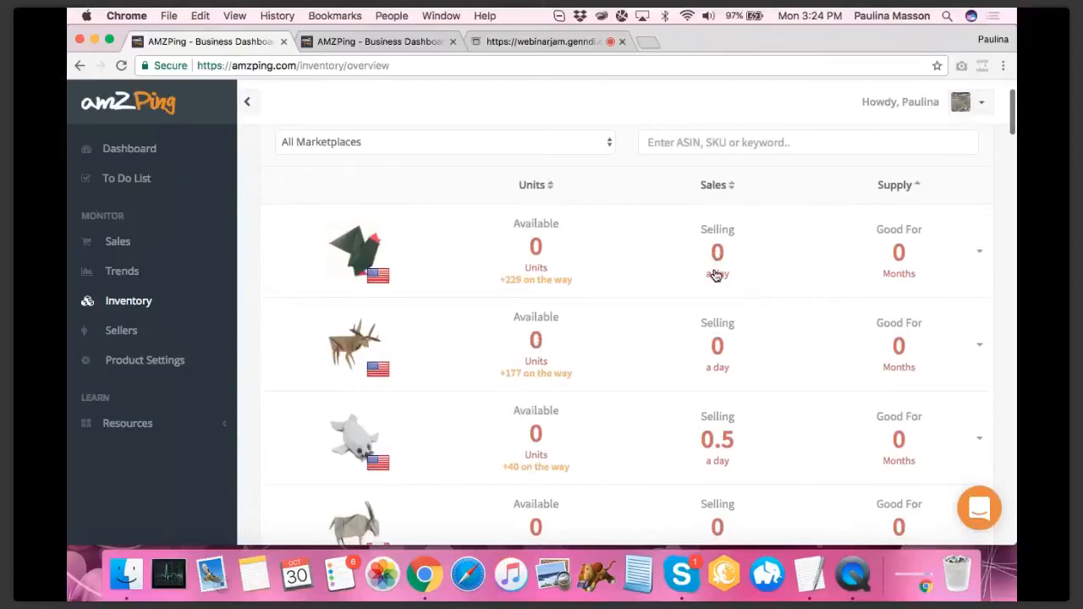
{"action": "scroll", "coordinate": [716, 423], "scroll_direction": "down", "scroll_amount": 10}
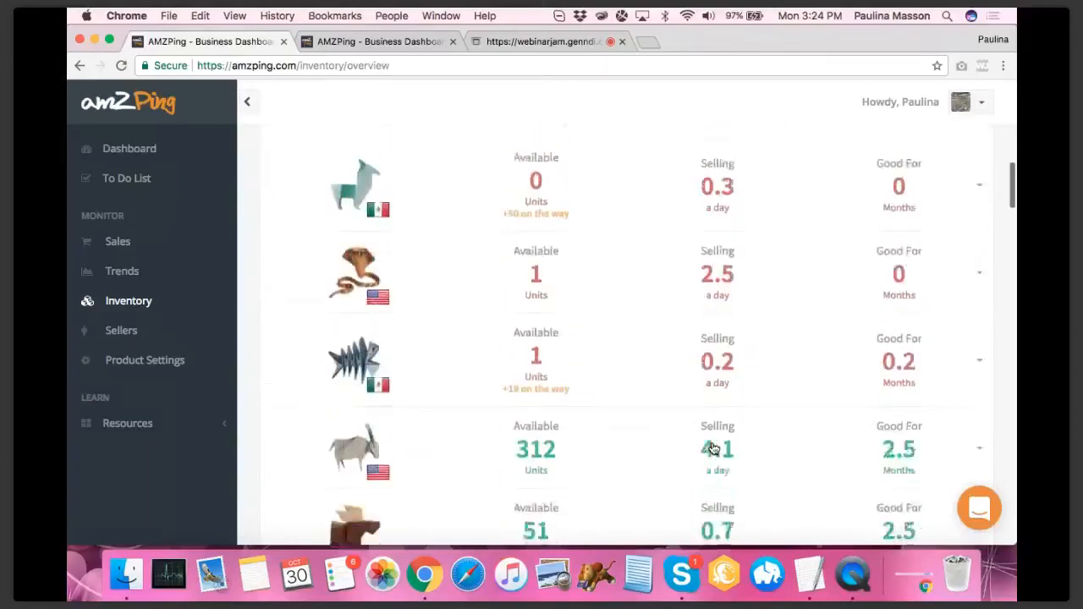
{"action": "scroll", "coordinate": [713, 449], "scroll_direction": "down", "scroll_amount": 3}
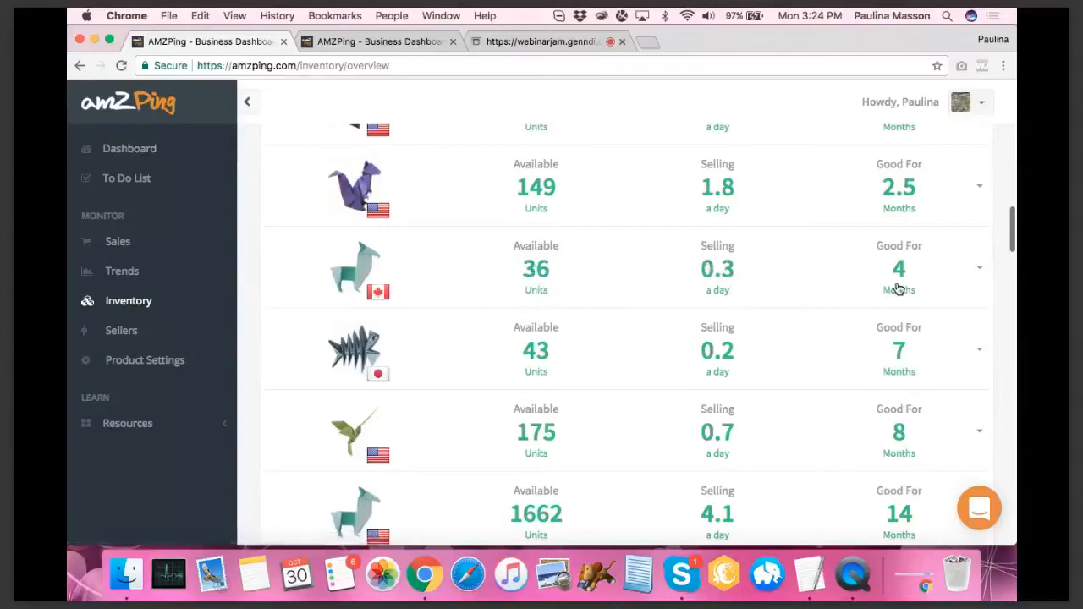
{"action": "scroll", "coordinate": [508, 323], "scroll_direction": "up", "scroll_amount": 3}
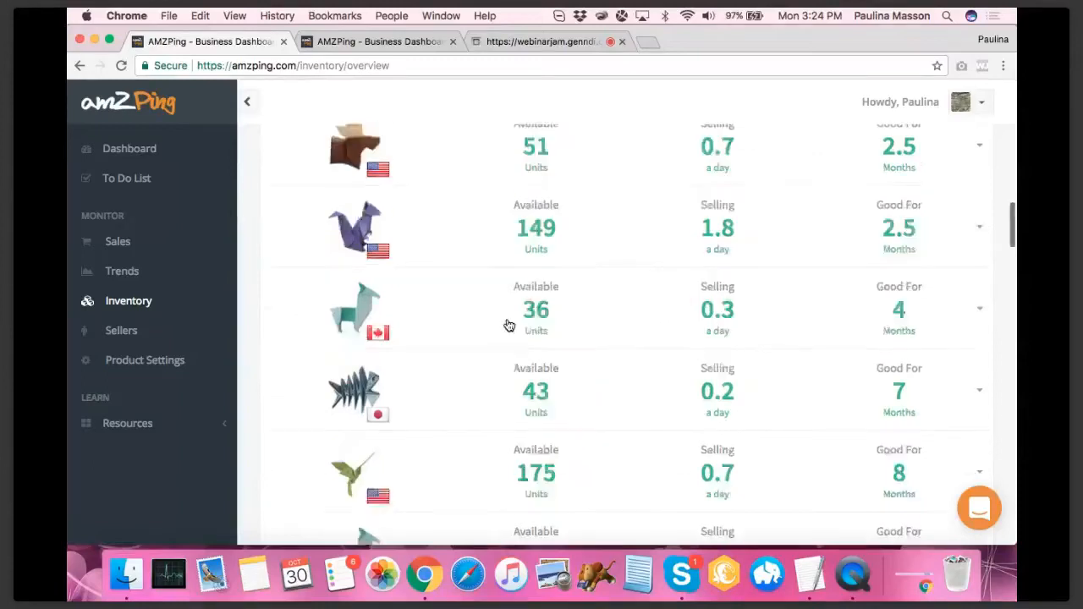
{"action": "scroll", "coordinate": [507, 324], "scroll_direction": "up", "scroll_amount": 5}
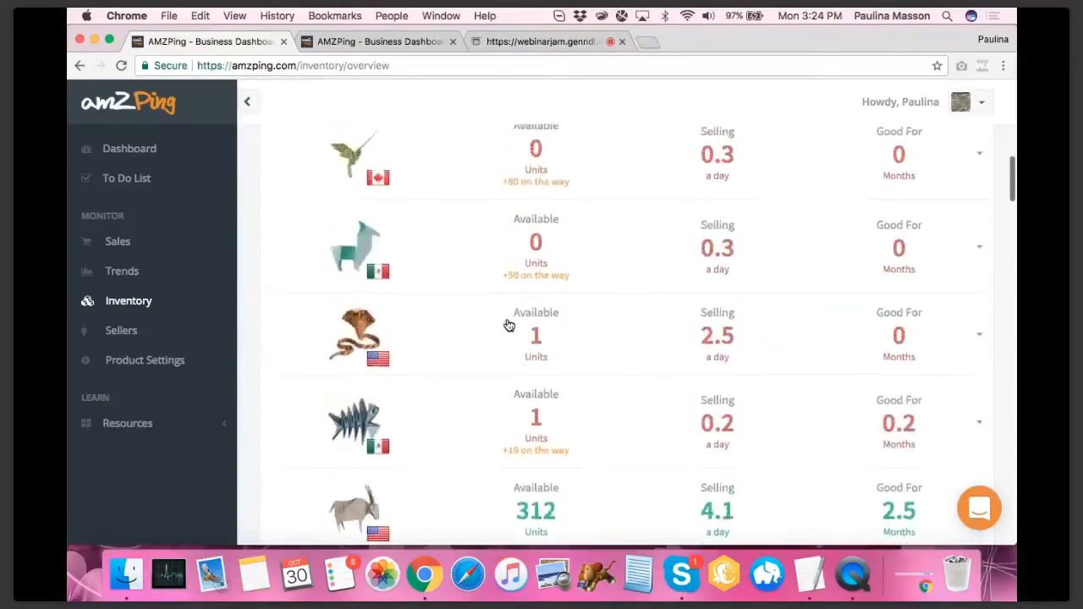
{"action": "scroll", "coordinate": [507, 324], "scroll_direction": "up", "scroll_amount": 5}
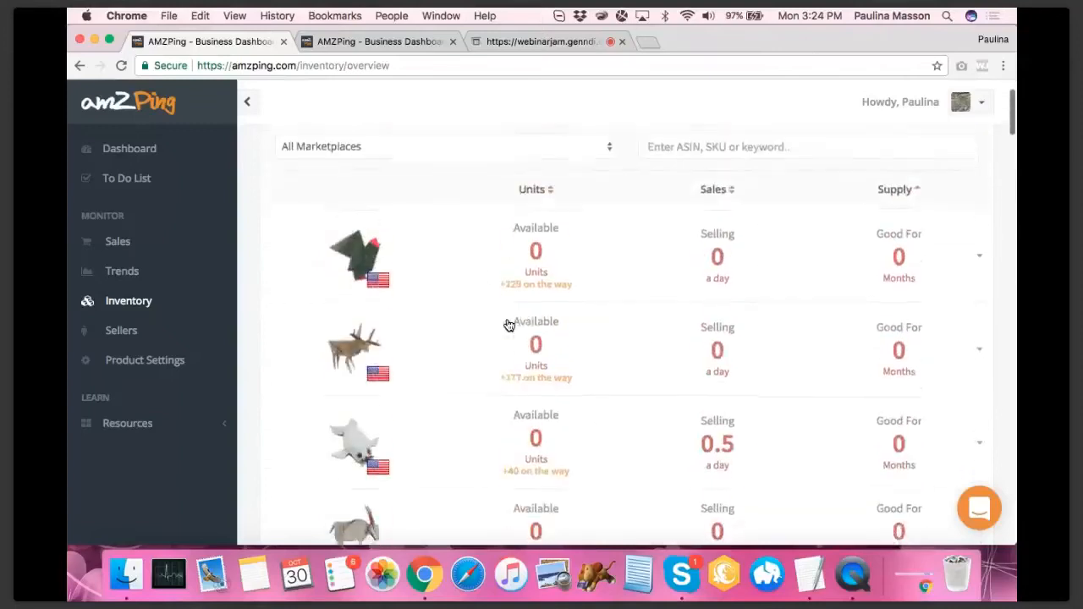
Step: Filter the inventory to Amazon.com - United States, sort it by supply with the lowest first, and review the low-stock products
{"action": "left_click", "coordinate": [410, 150]}
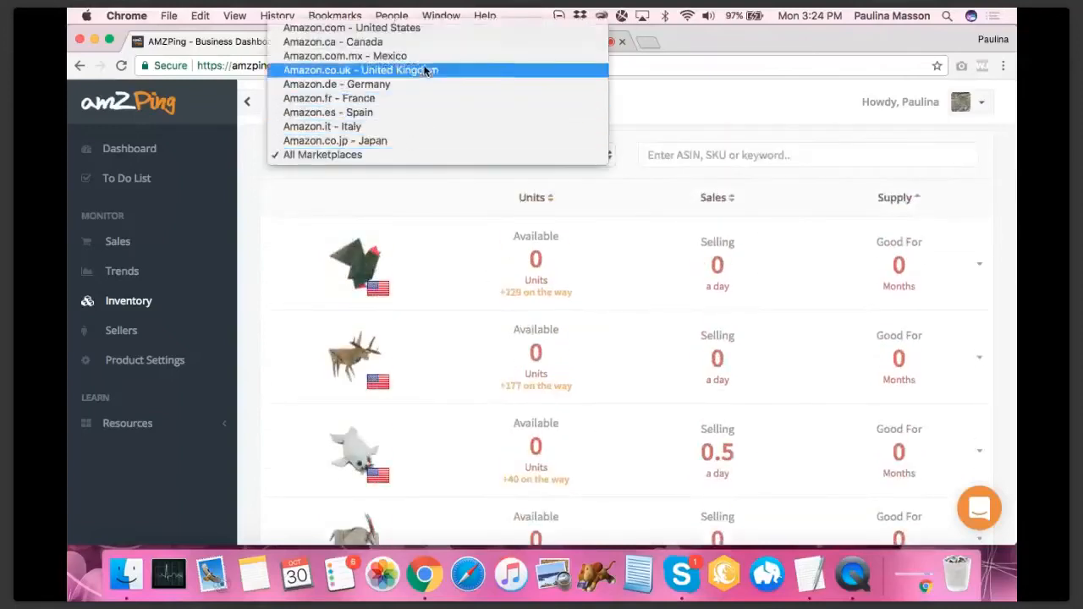
{"action": "left_click", "coordinate": [449, 29]}
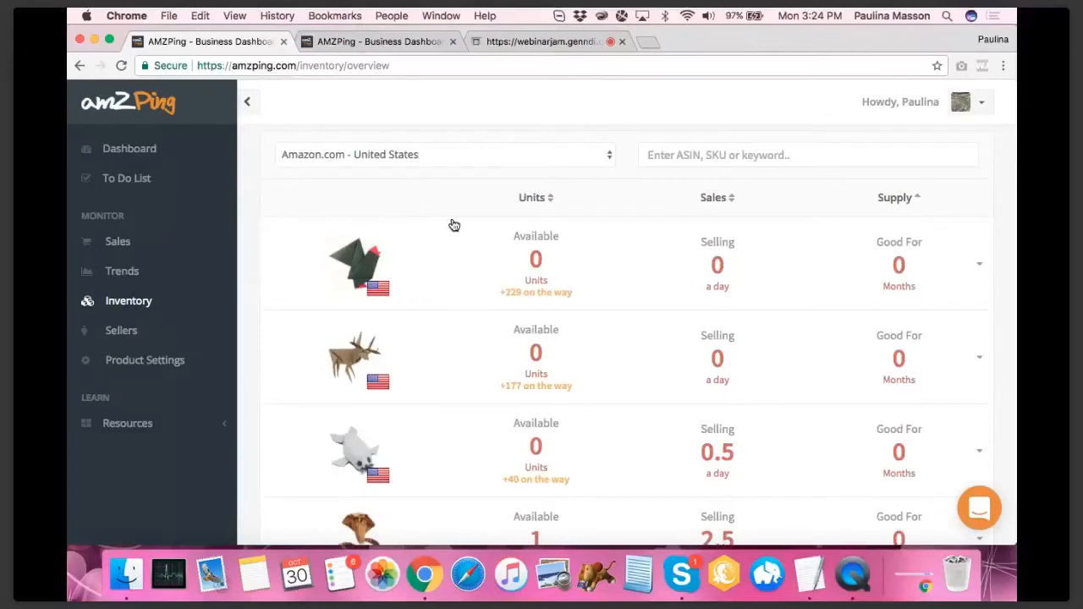
{"action": "left_click", "coordinate": [897, 198]}
{"action": "left_click", "coordinate": [898, 199]}
{"action": "scroll", "coordinate": [626, 280], "scroll_direction": "down", "scroll_amount": 2}
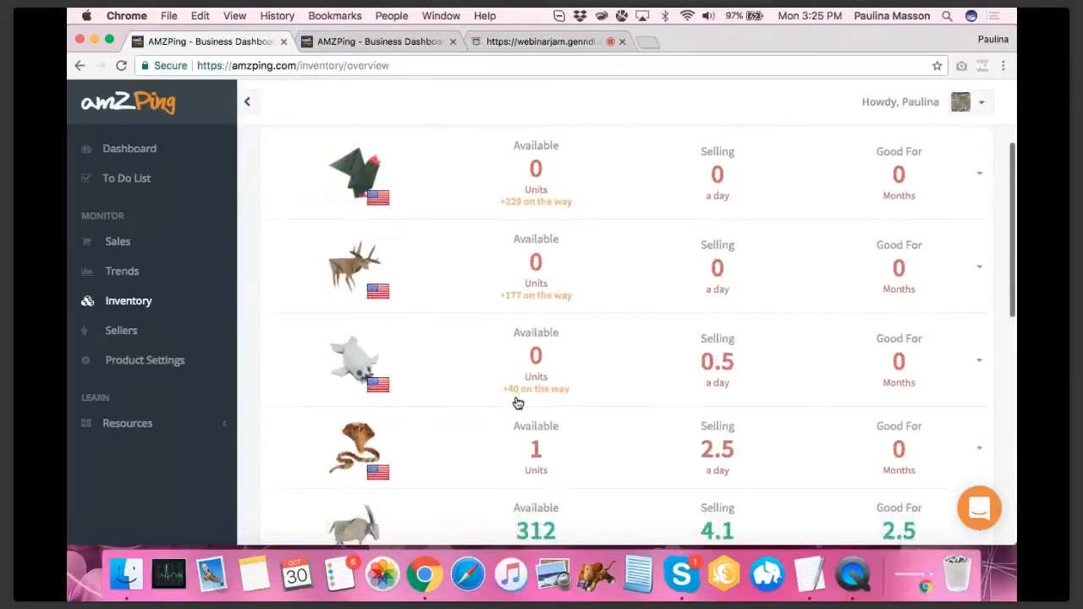
{"action": "scroll", "coordinate": [598, 382], "scroll_direction": "down", "scroll_amount": 2}
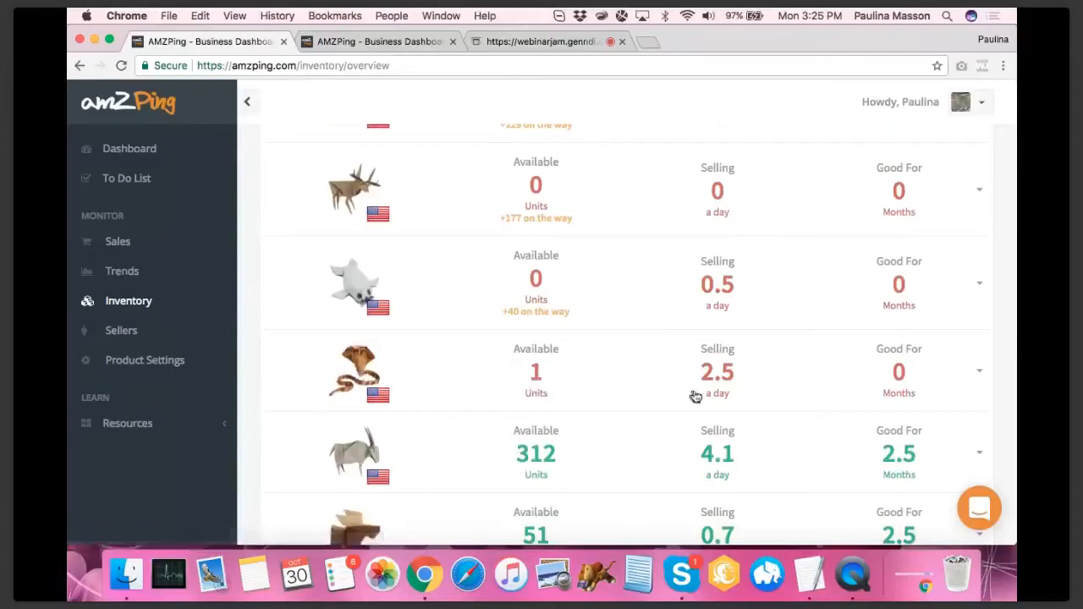
Step: Expand the US snake product's stock details and set its My warehouse quantity to 100 units
{"action": "left_click", "coordinate": [631, 377]}
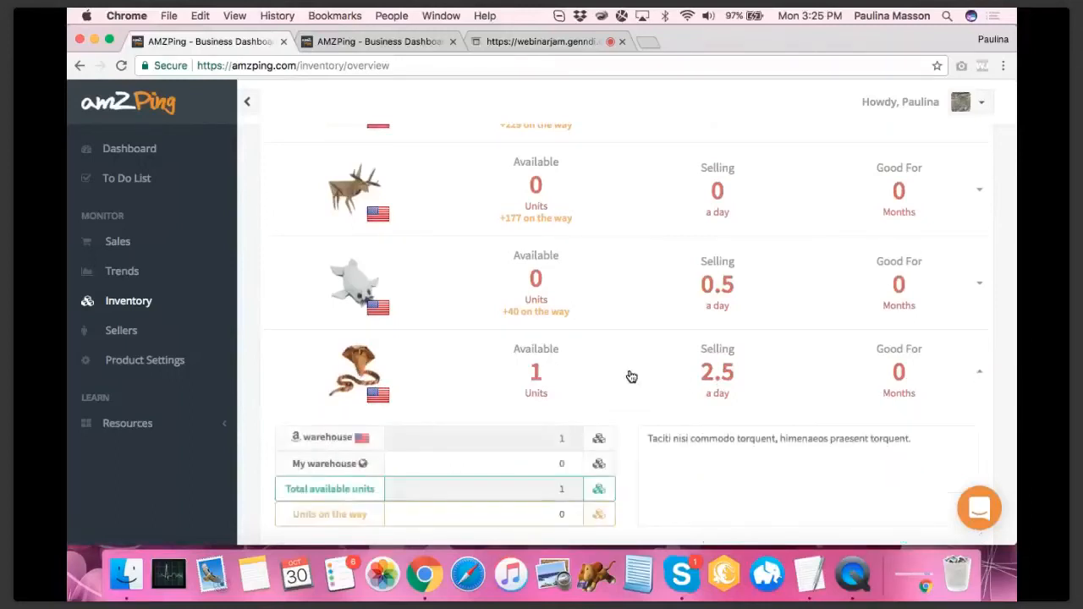
{"action": "scroll", "coordinate": [631, 376], "scroll_direction": "down", "scroll_amount": 2}
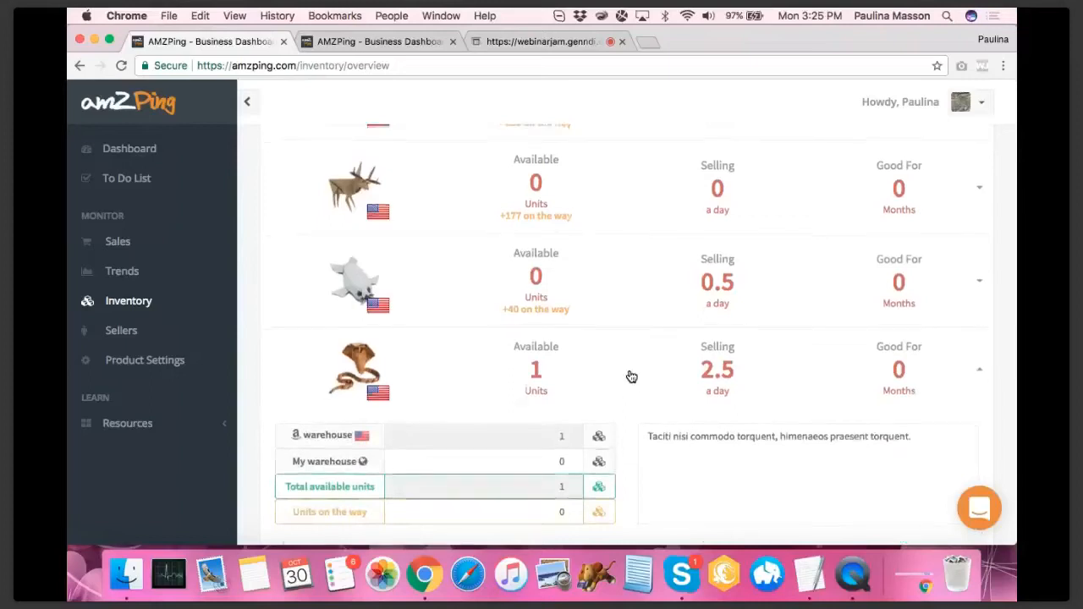
{"action": "scroll", "coordinate": [629, 349], "scroll_direction": "up", "scroll_amount": 1}
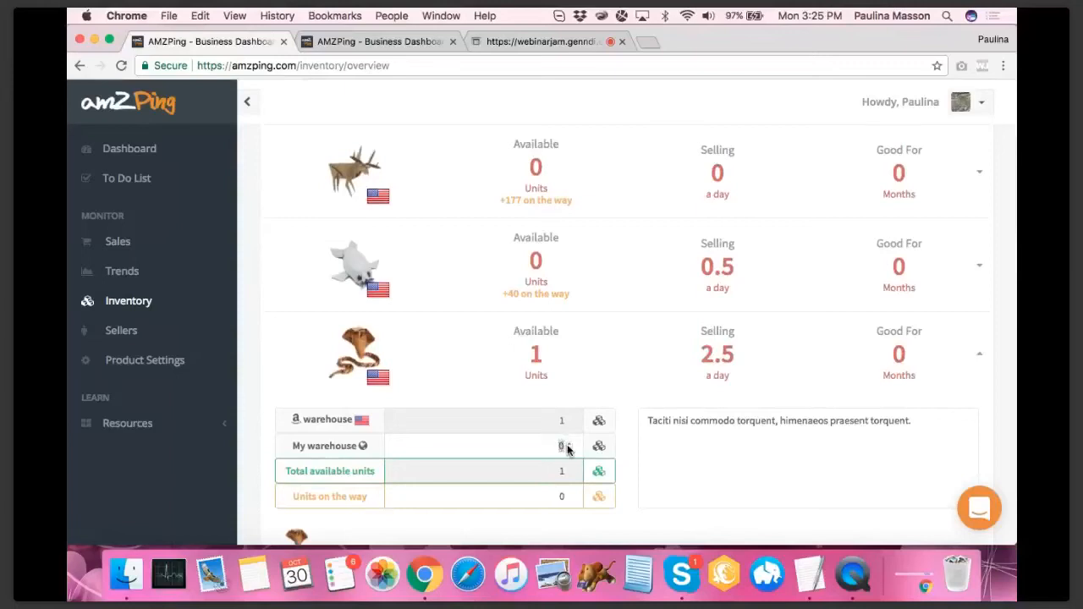
{"action": "left_click", "coordinate": [630, 418]}
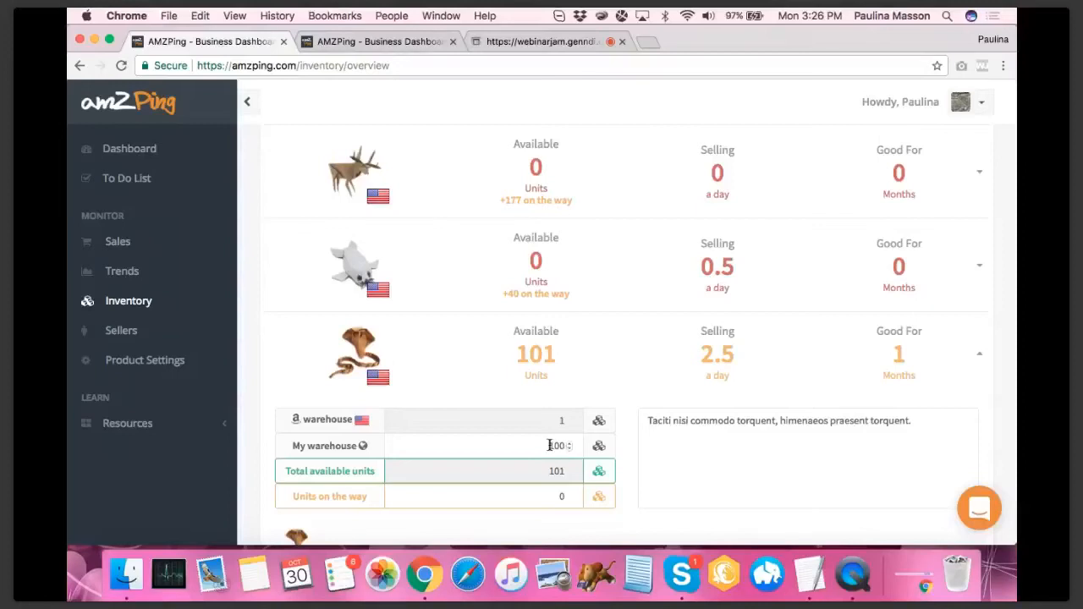
{"action": "left_click_drag", "start_coordinate": [540, 445], "coordinate": [560, 447]}
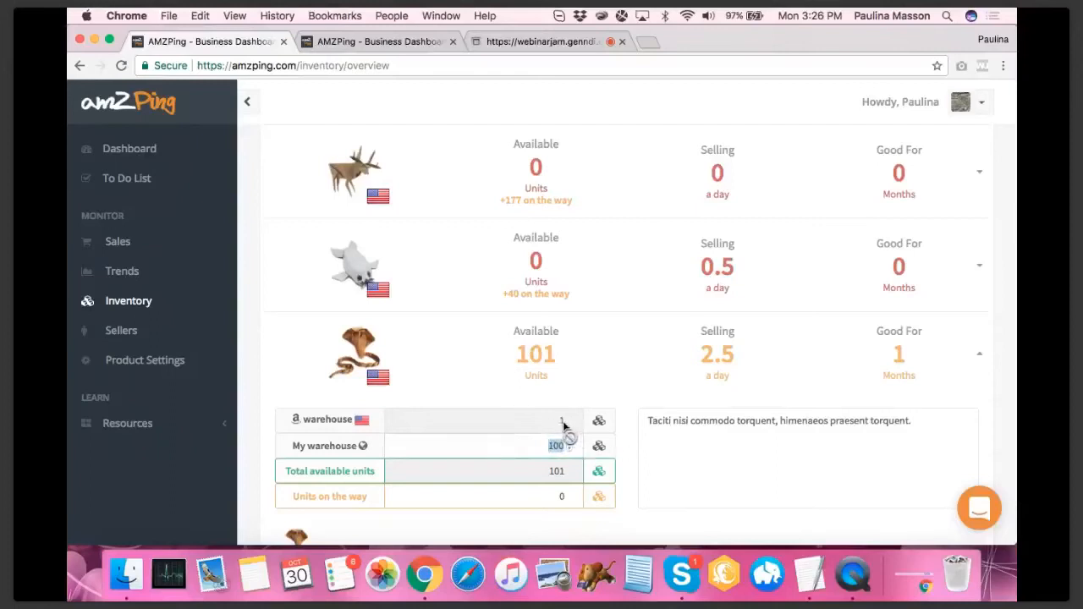
Step: Re-enter 100 units as the snake product's own-warehouse stock and save the update
{"action": "left_click", "coordinate": [551, 445]}
{"action": "double_click", "coordinate": [550, 446]}
{"action": "type", "text": "100"}
{"action": "left_click", "coordinate": [631, 453]}
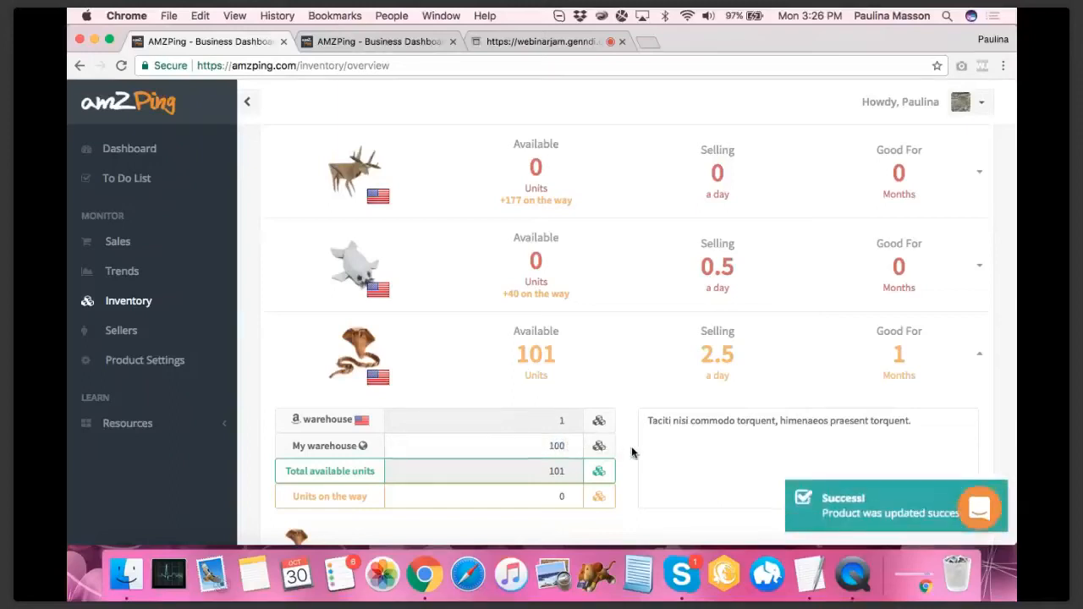
Step: Set the snake product's reorder calculation to 0 high season months, keeping 5 normal months
{"action": "scroll", "coordinate": [623, 423], "scroll_direction": "down", "scroll_amount": 3}
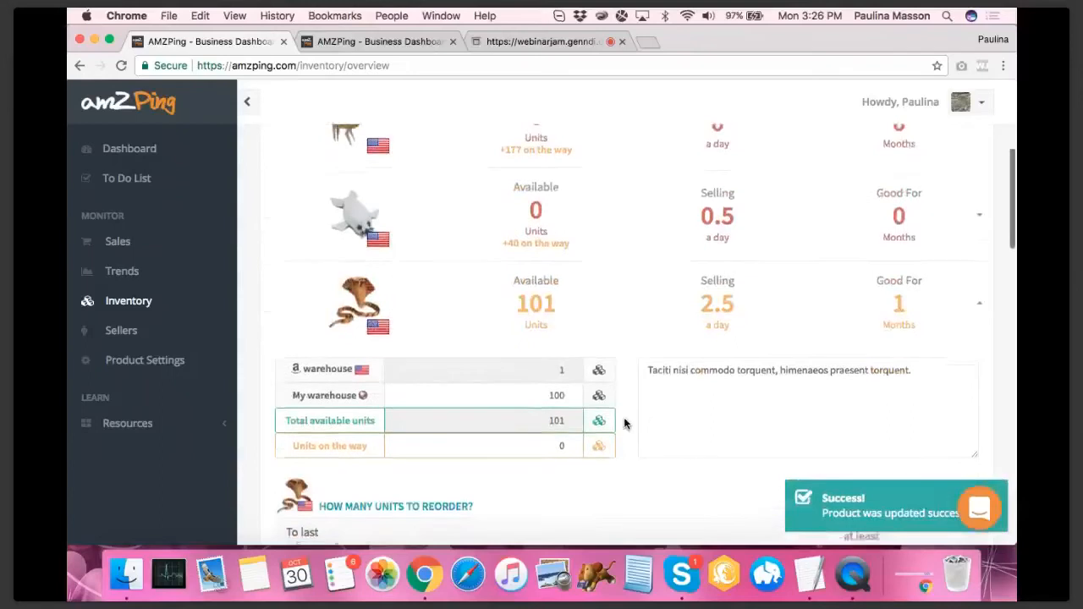
{"action": "scroll", "coordinate": [624, 422], "scroll_direction": "down", "scroll_amount": 1}
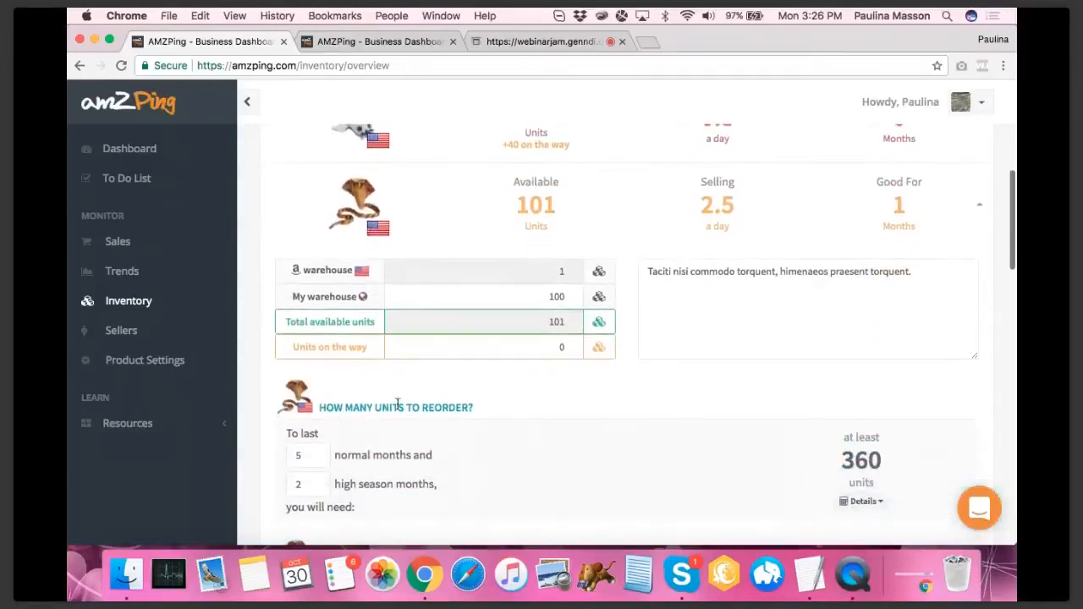
{"action": "scroll", "coordinate": [456, 409], "scroll_direction": "down", "scroll_amount": 1}
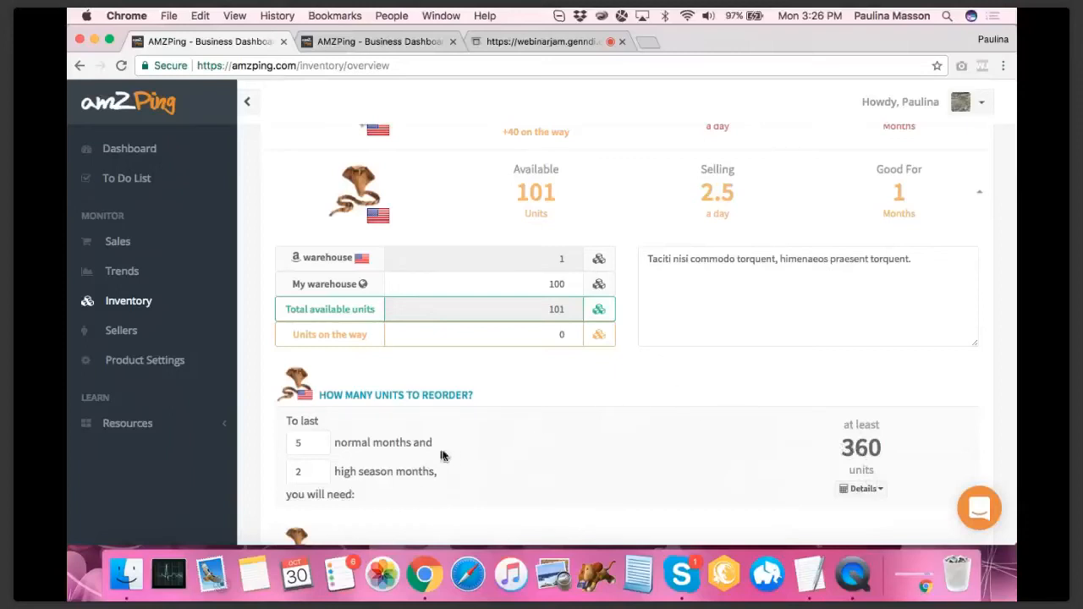
{"action": "left_click_drag", "start_coordinate": [347, 444], "coordinate": [394, 473]}
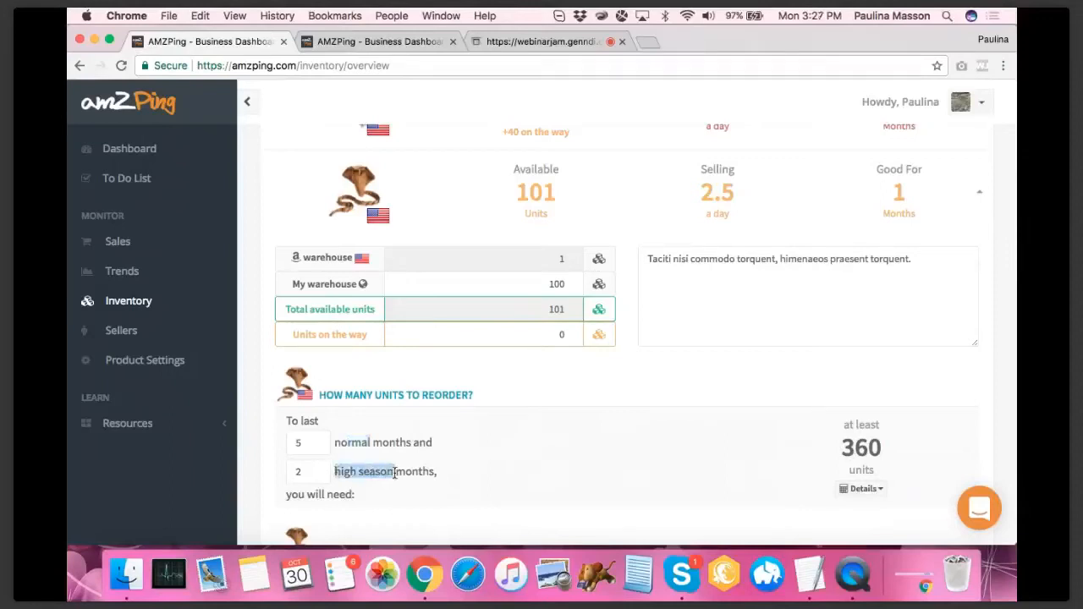
{"action": "double_click", "coordinate": [414, 472]}
{"action": "left_click", "coordinate": [290, 472]}
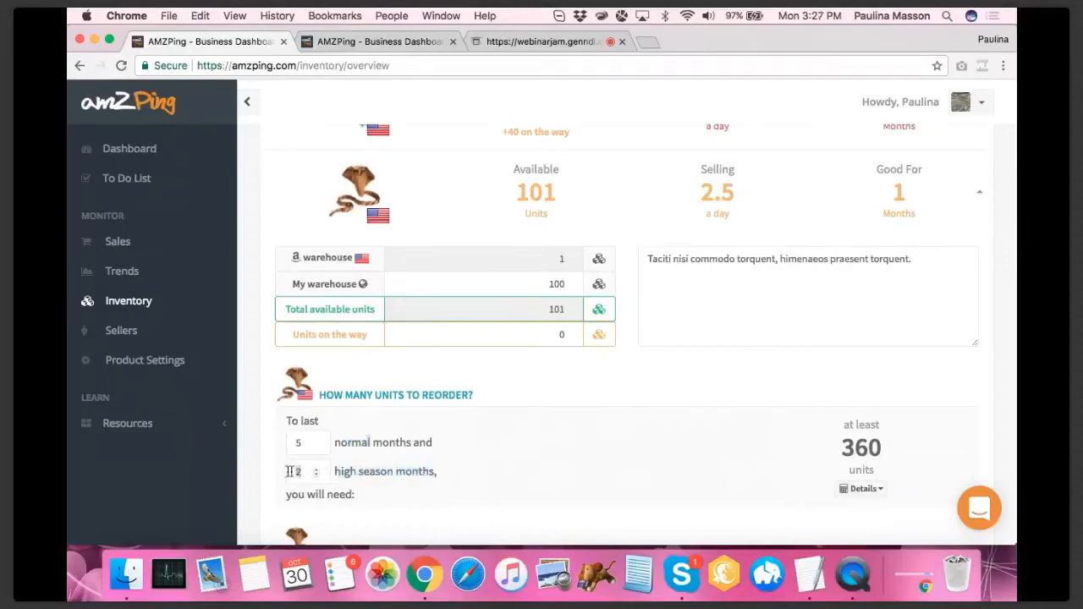
{"action": "type", "text": "0"}
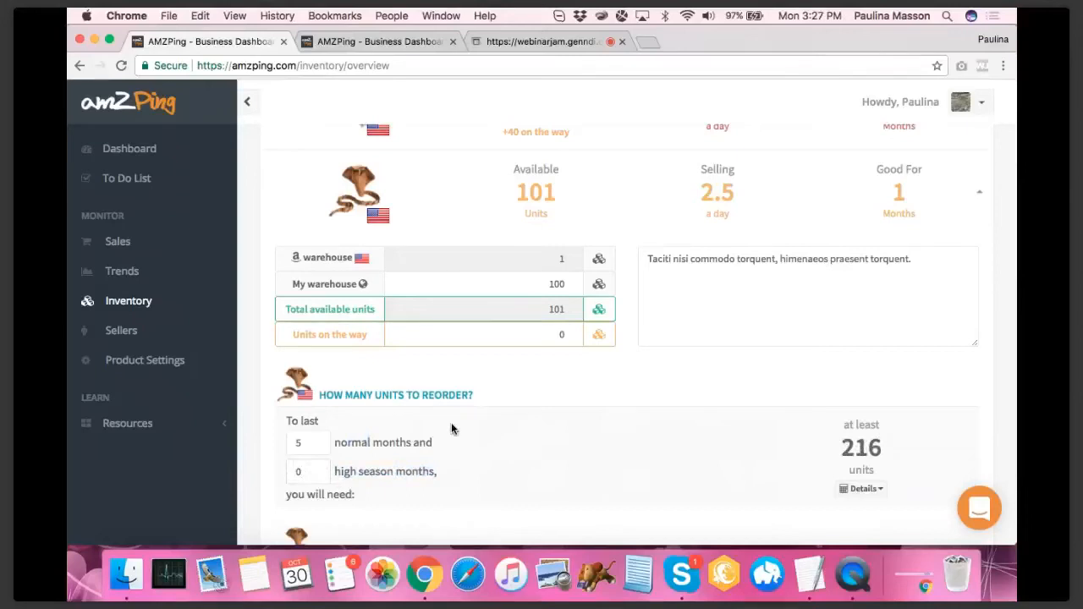
{"action": "double_click", "coordinate": [300, 443]}
{"action": "left_click", "coordinate": [582, 435]}
Step: Examine the snake product's high season months, comparing its monthly sales for 2016 and 2017 in the table and chart
{"action": "left_click_drag", "start_coordinate": [335, 471], "coordinate": [455, 476]}
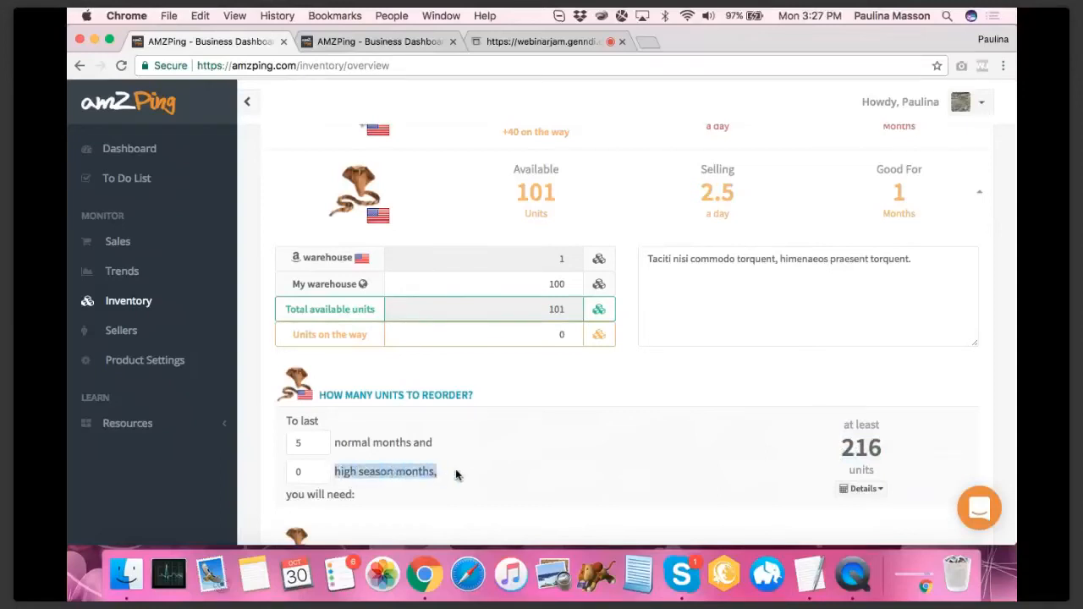
{"action": "scroll", "coordinate": [455, 476], "scroll_direction": "down", "scroll_amount": 5}
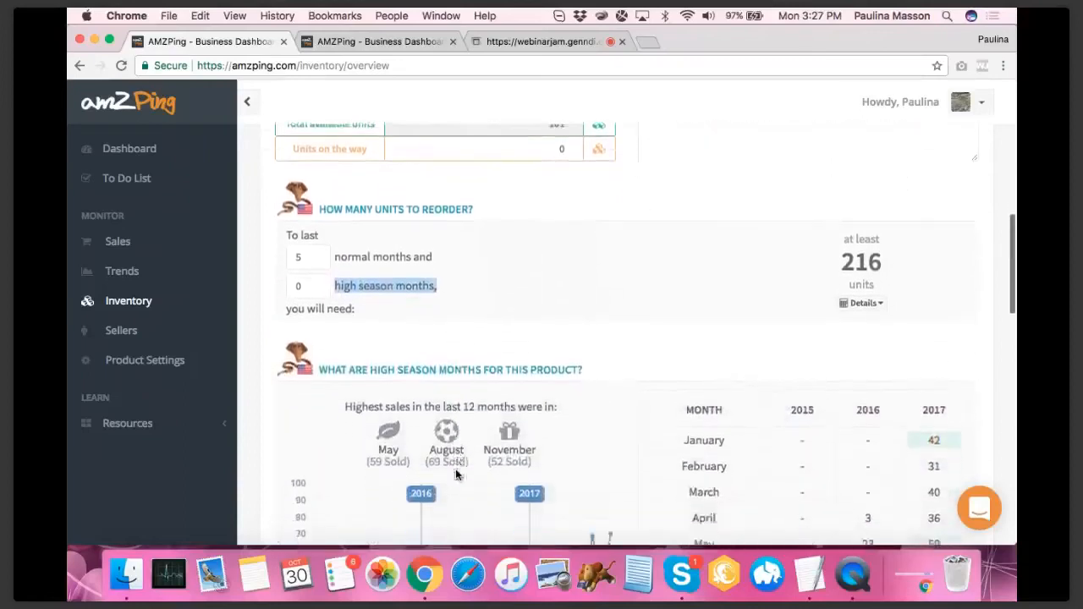
{"action": "scroll", "coordinate": [455, 476], "scroll_direction": "down", "scroll_amount": 4}
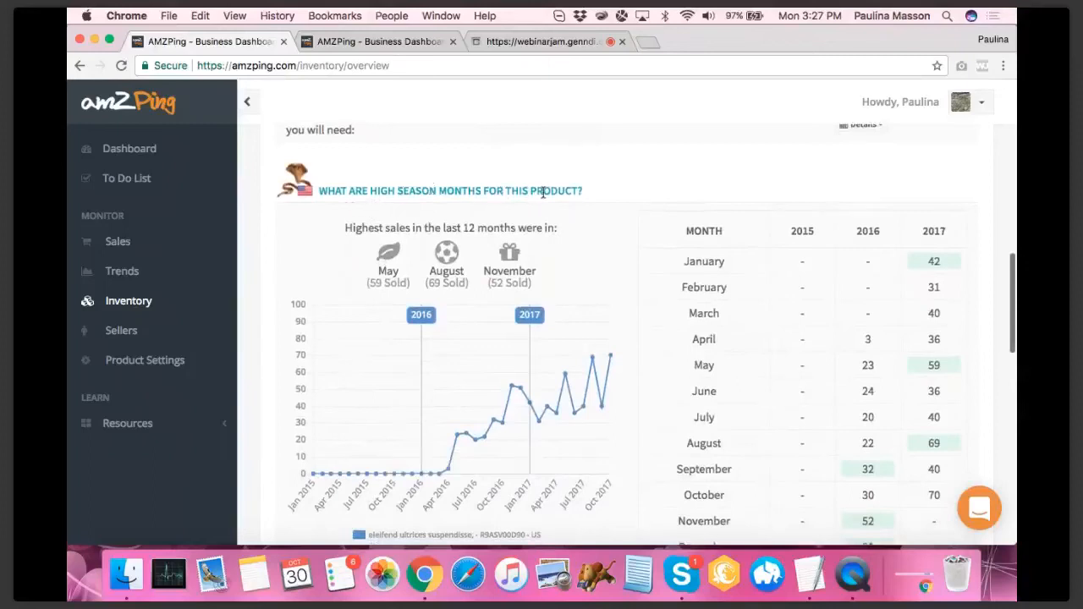
{"action": "scroll", "coordinate": [543, 193], "scroll_direction": "down", "scroll_amount": 1}
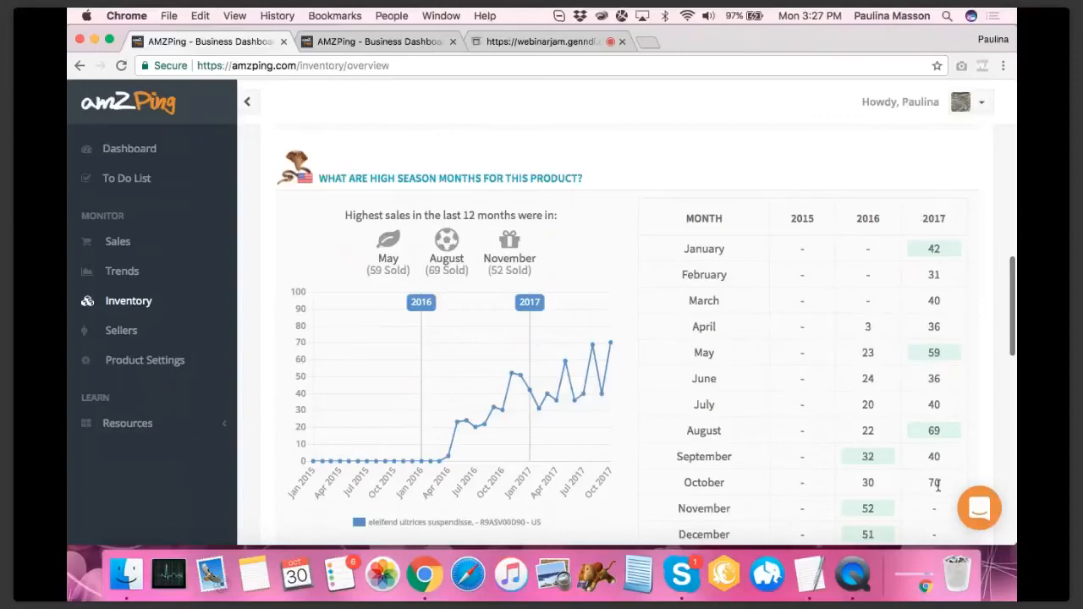
{"action": "double_click", "coordinate": [867, 353]}
{"action": "double_click", "coordinate": [864, 379]}
{"action": "double_click", "coordinate": [867, 404]}
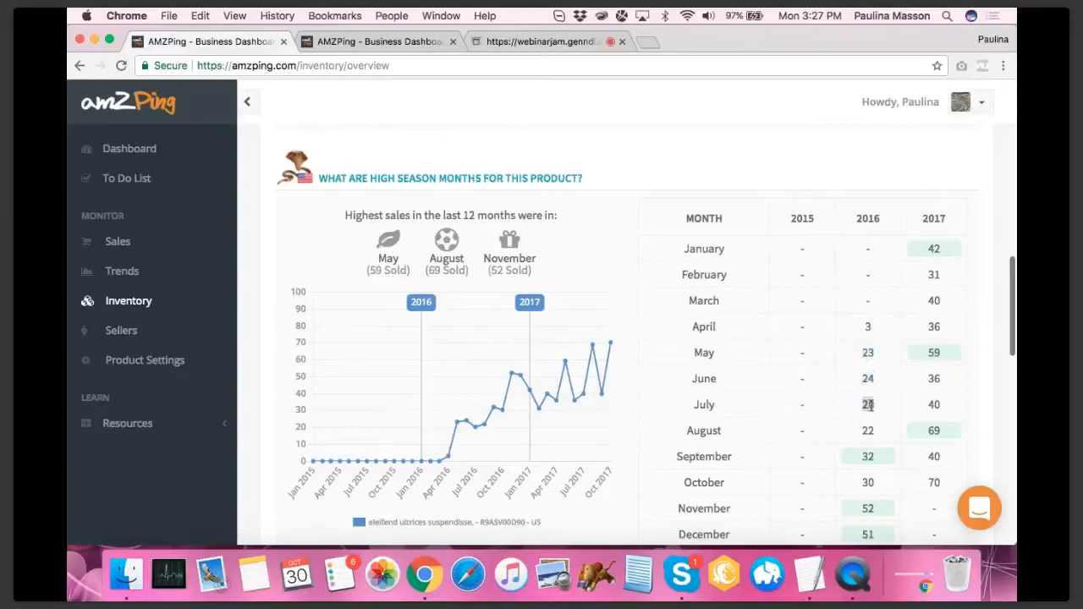
{"action": "left_click", "coordinate": [914, 347]}
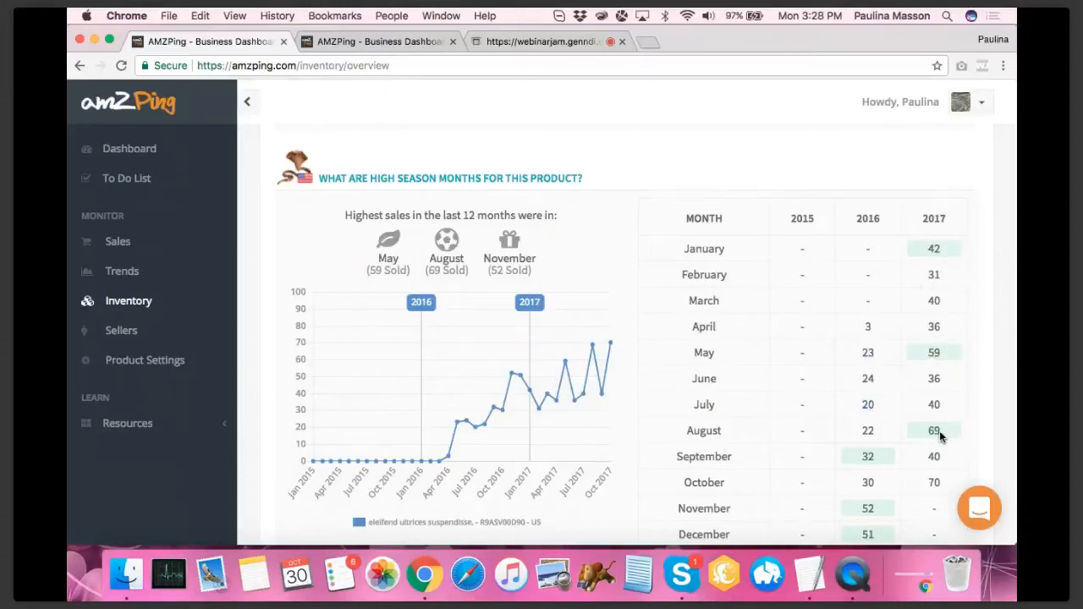
{"action": "scroll", "coordinate": [939, 433], "scroll_direction": "down", "scroll_amount": 2}
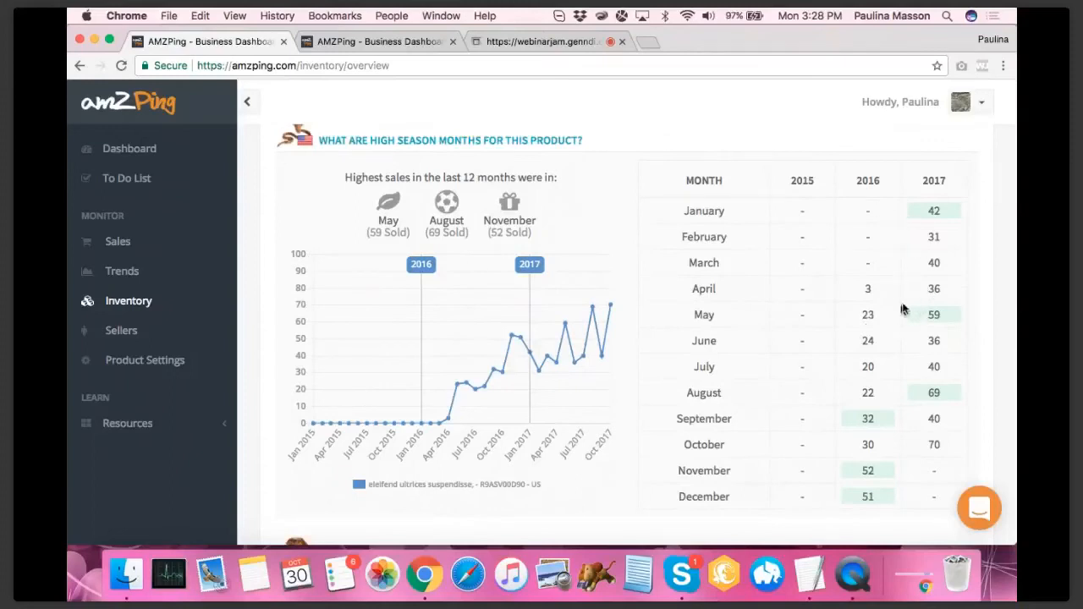
{"action": "left_click", "coordinate": [872, 420]}
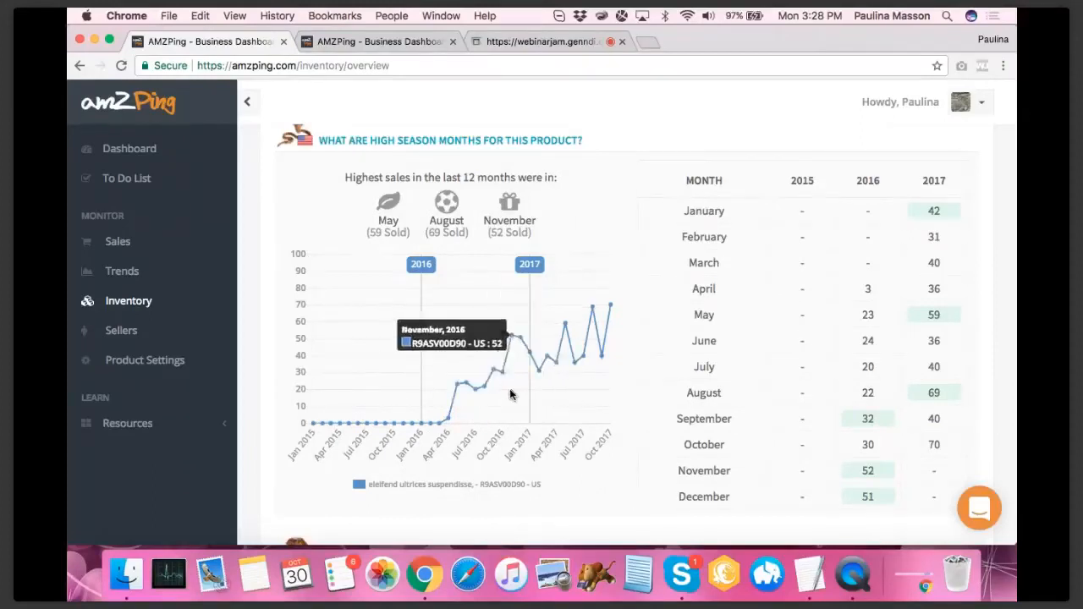
{"action": "scroll", "coordinate": [522, 376], "scroll_direction": "up", "scroll_amount": 1}
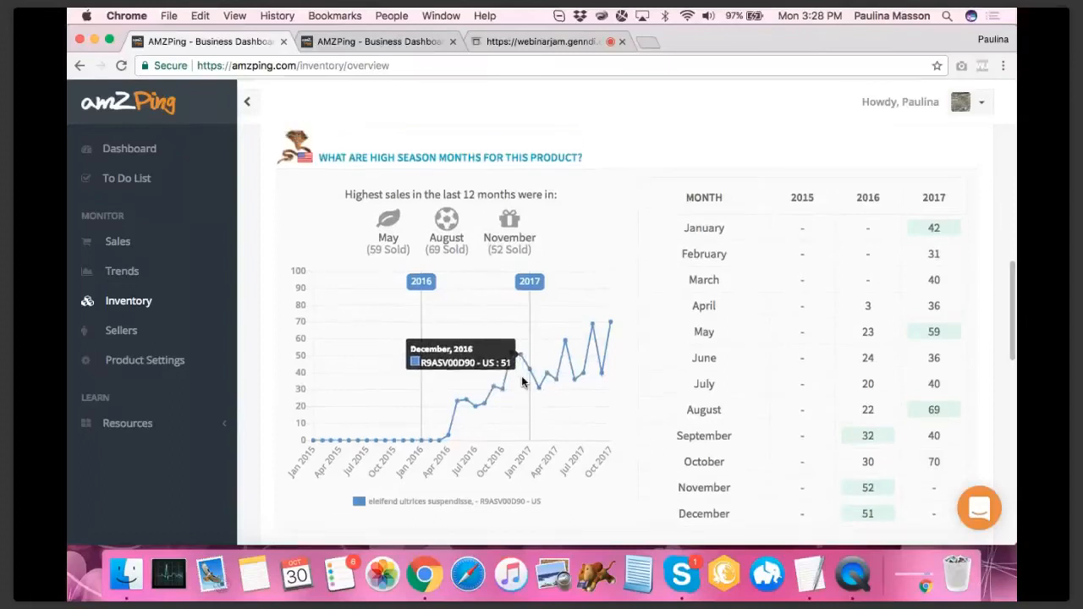
Step: Expand the US seal product's details and compare its seasonal sales pattern with the snake product's
{"action": "scroll", "coordinate": [522, 381], "scroll_direction": "up", "scroll_amount": 10}
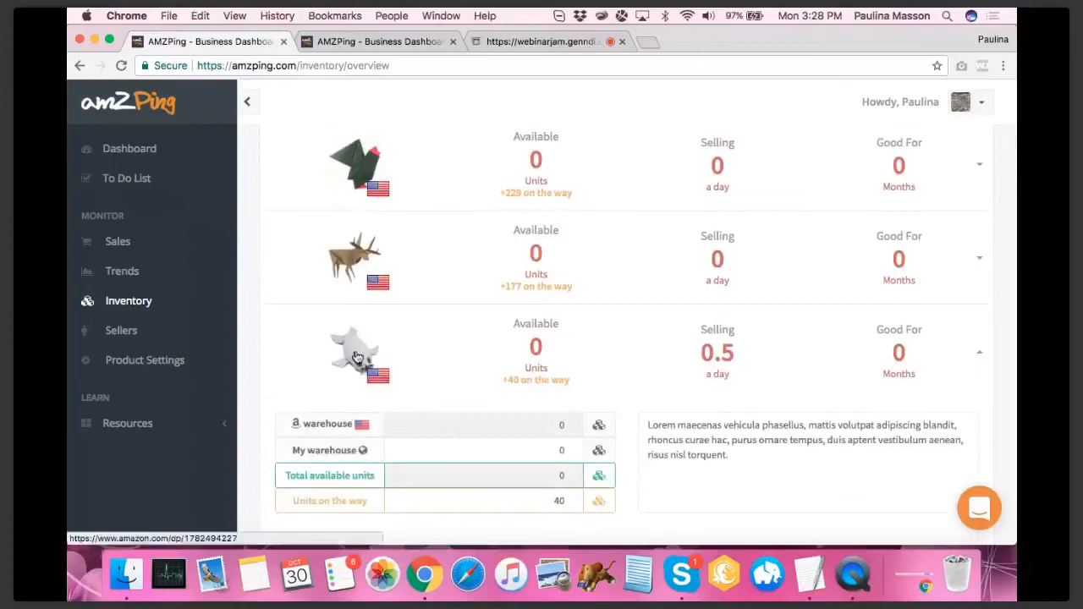
{"action": "scroll", "coordinate": [398, 362], "scroll_direction": "down", "scroll_amount": 5}
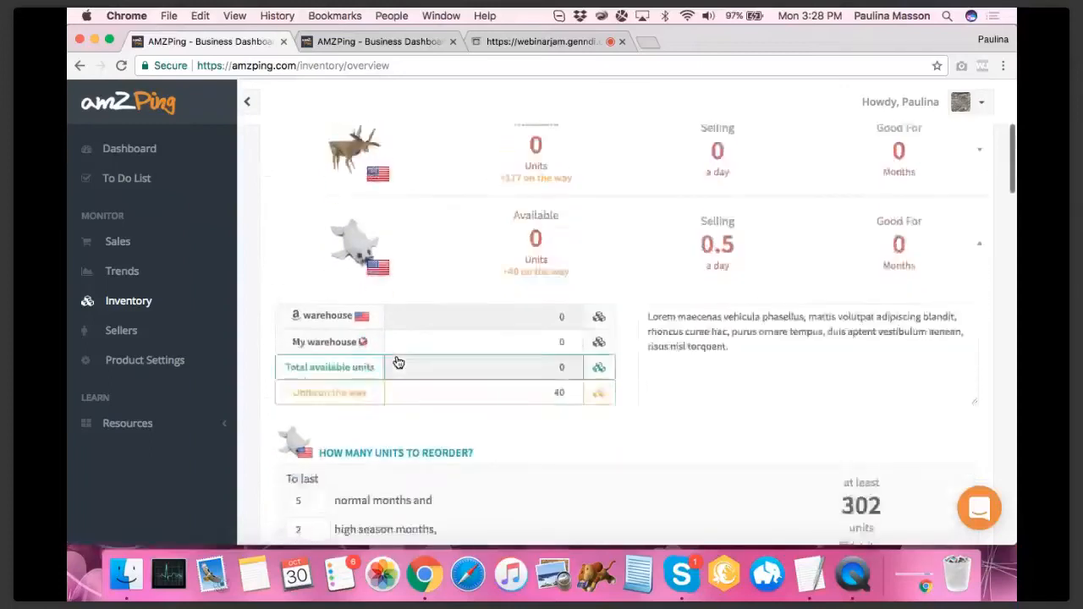
{"action": "scroll", "coordinate": [397, 357], "scroll_direction": "down", "scroll_amount": 7}
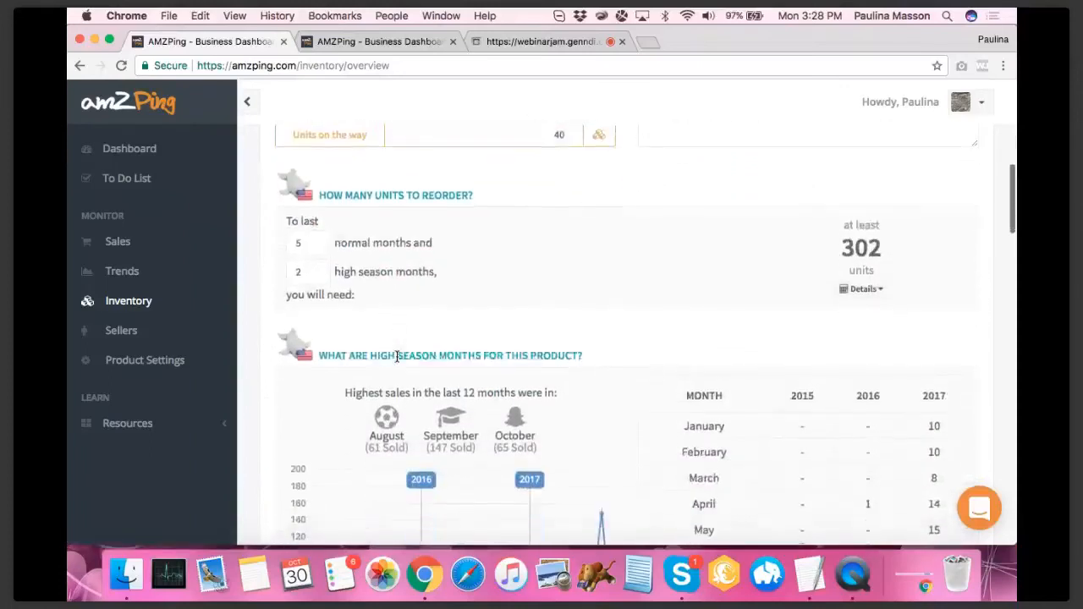
{"action": "scroll", "coordinate": [396, 356], "scroll_direction": "down", "scroll_amount": 2}
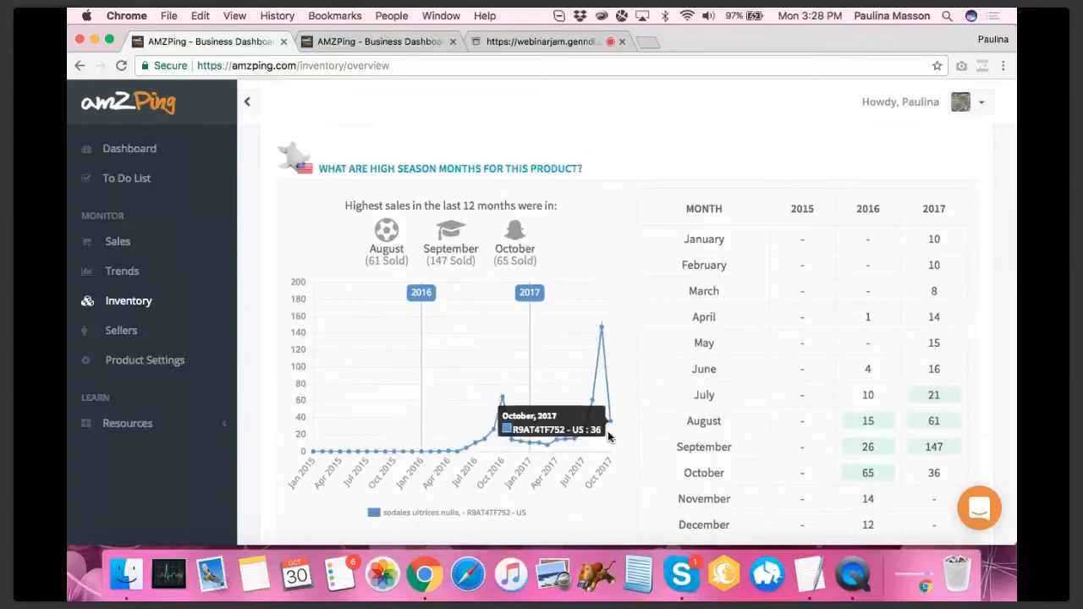
{"action": "scroll", "coordinate": [878, 412], "scroll_direction": "down", "scroll_amount": 2}
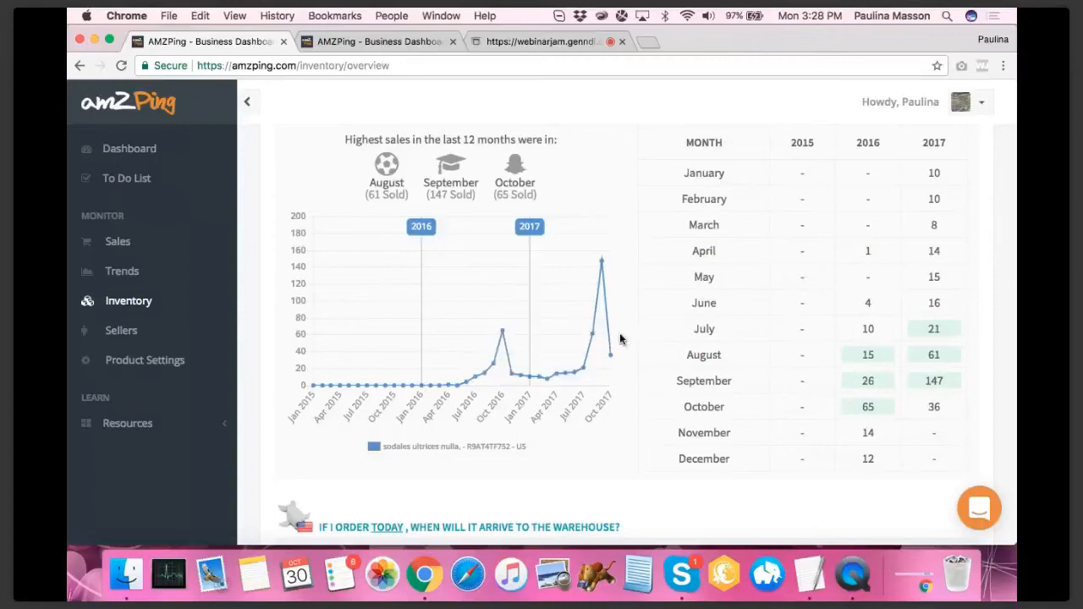
{"action": "scroll", "coordinate": [619, 338], "scroll_direction": "down", "scroll_amount": 10}
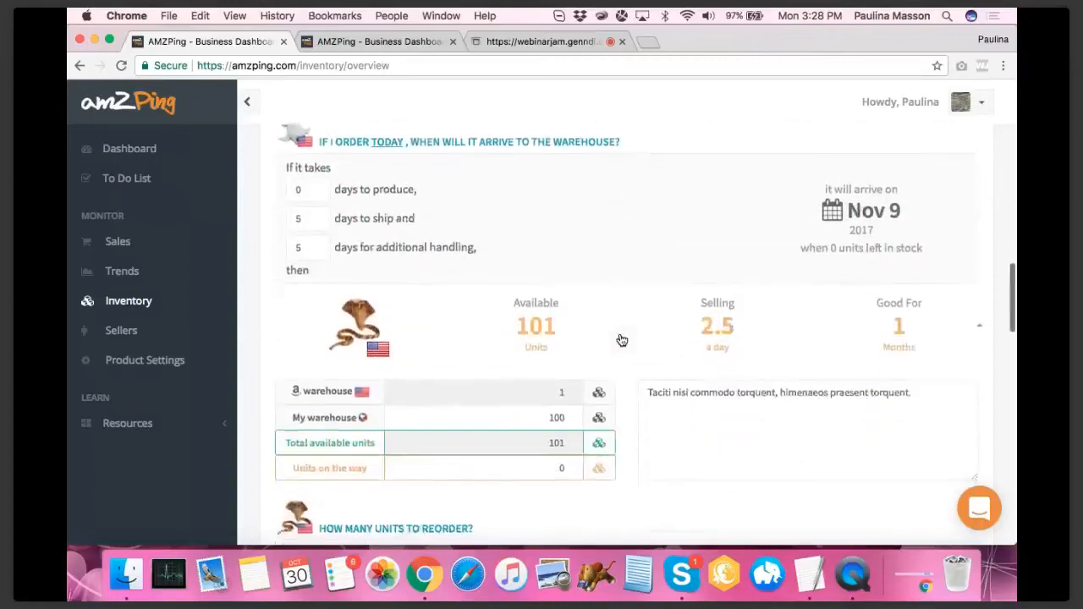
{"action": "scroll", "coordinate": [622, 340], "scroll_direction": "down", "scroll_amount": 13}
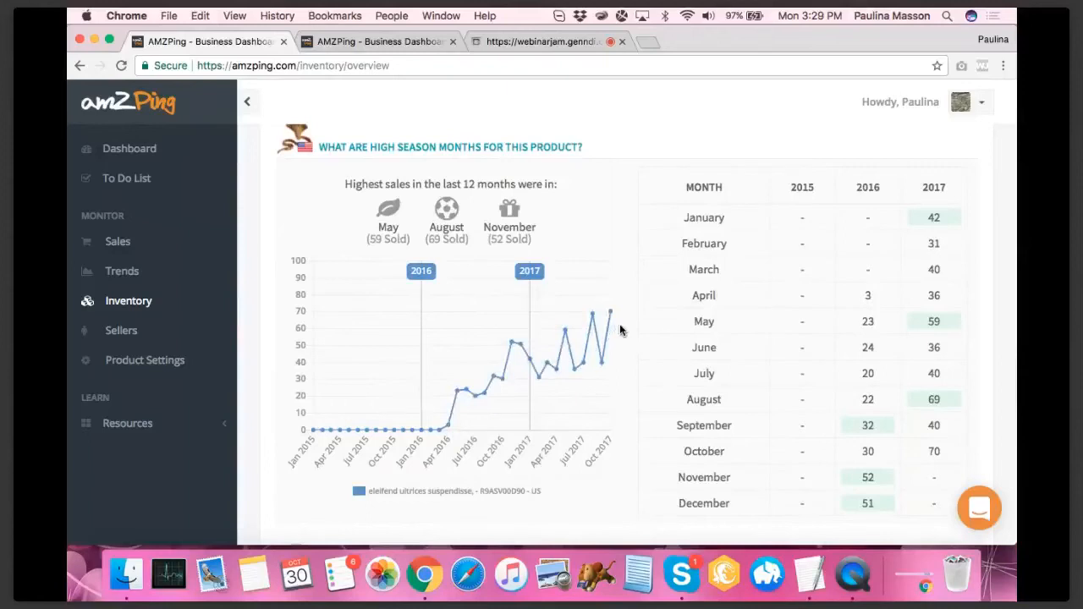
Step: Return to the snake product's reorder estimate and open the details of how the units are calculated
{"action": "scroll", "coordinate": [620, 330], "scroll_direction": "up", "scroll_amount": 3}
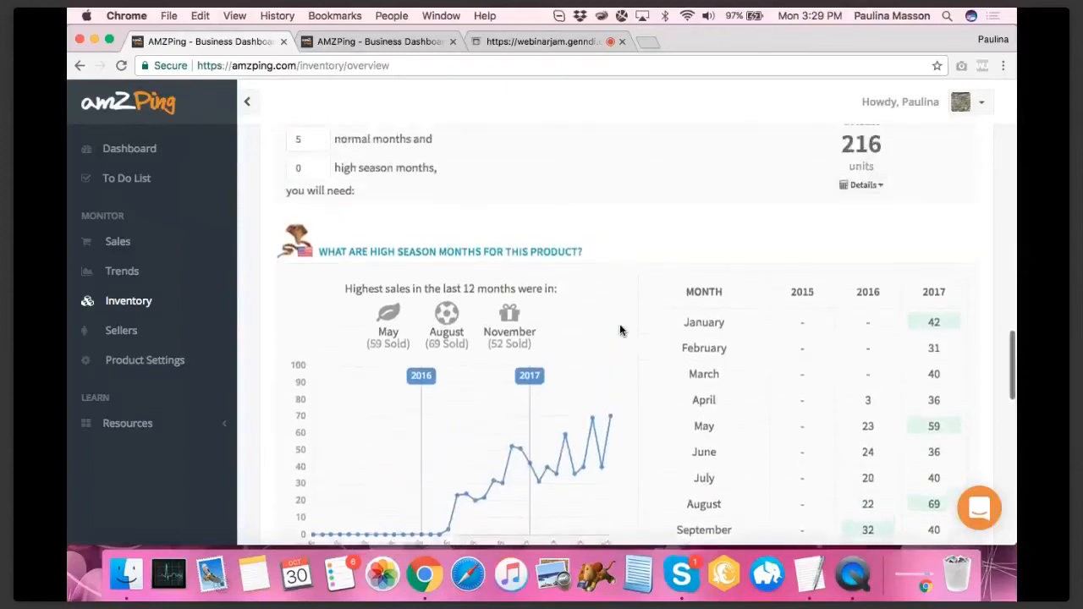
{"action": "double_click", "coordinate": [298, 173]}
{"action": "left_click", "coordinate": [541, 208]}
{"action": "scroll", "coordinate": [541, 207], "scroll_direction": "up", "scroll_amount": 1}
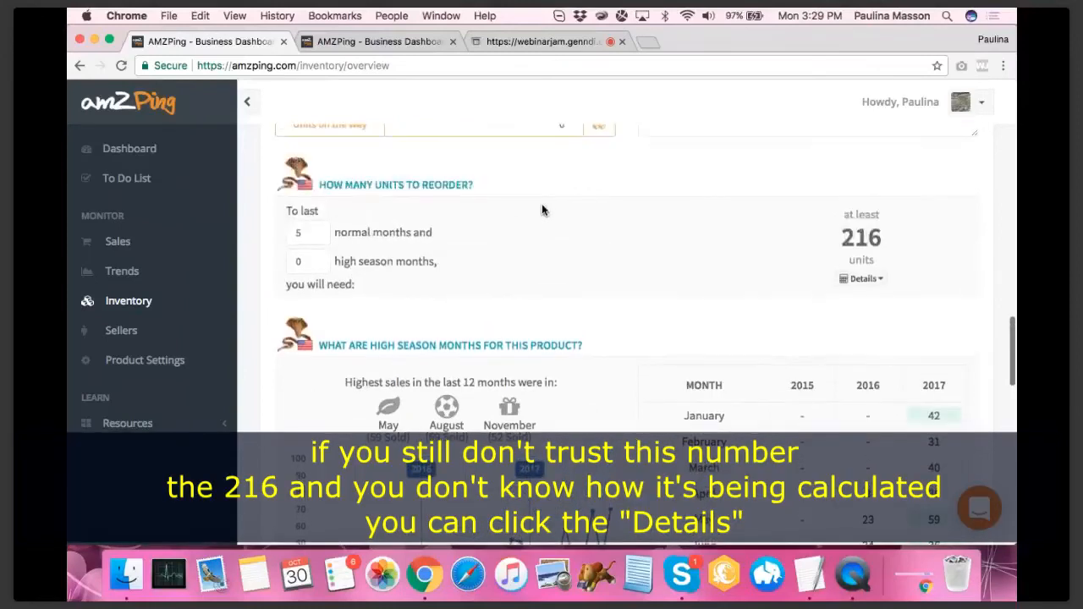
{"action": "double_click", "coordinate": [844, 238]}
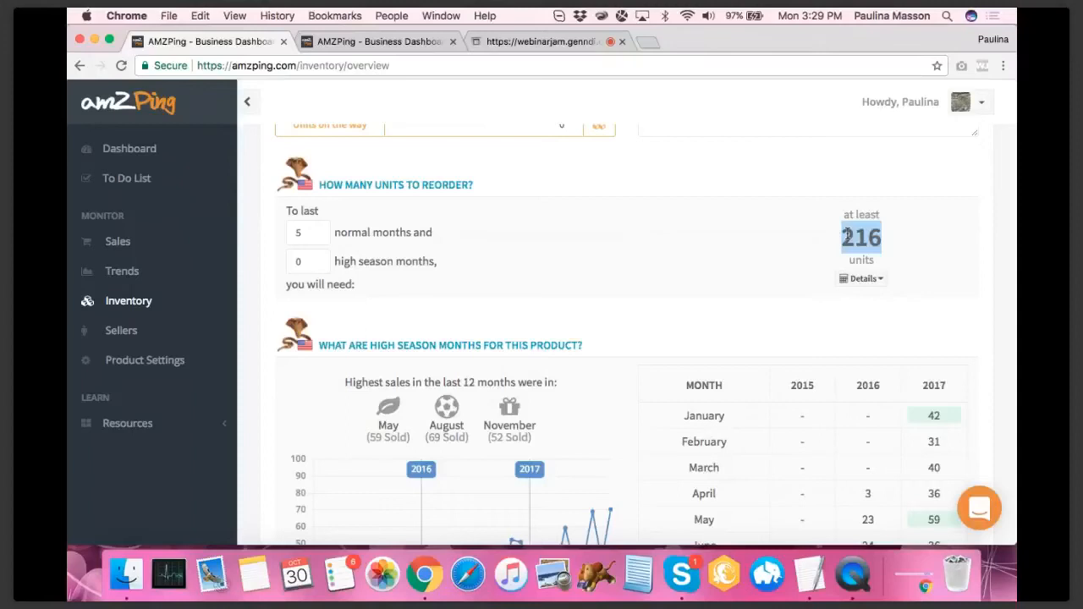
{"action": "left_click", "coordinate": [861, 278]}
{"action": "left_click_drag", "start_coordinate": [312, 410], "coordinate": [474, 415]}
Step: Compare the snake product's monthly sales history with the normal, high season and extras breakdown of its reorder quantity
{"action": "scroll", "coordinate": [474, 415], "scroll_direction": "down", "scroll_amount": 3}
{"action": "scroll", "coordinate": [474, 415], "scroll_direction": "down", "scroll_amount": 5}
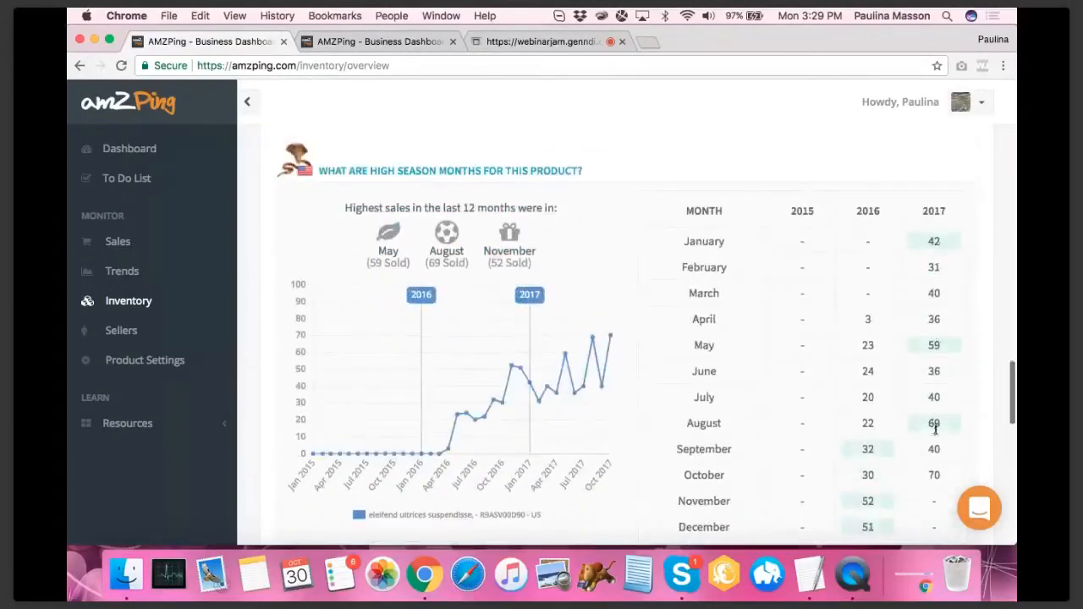
{"action": "scroll", "coordinate": [860, 351], "scroll_direction": "up", "scroll_amount": 1}
{"action": "scroll", "coordinate": [859, 351], "scroll_direction": "up", "scroll_amount": 2}
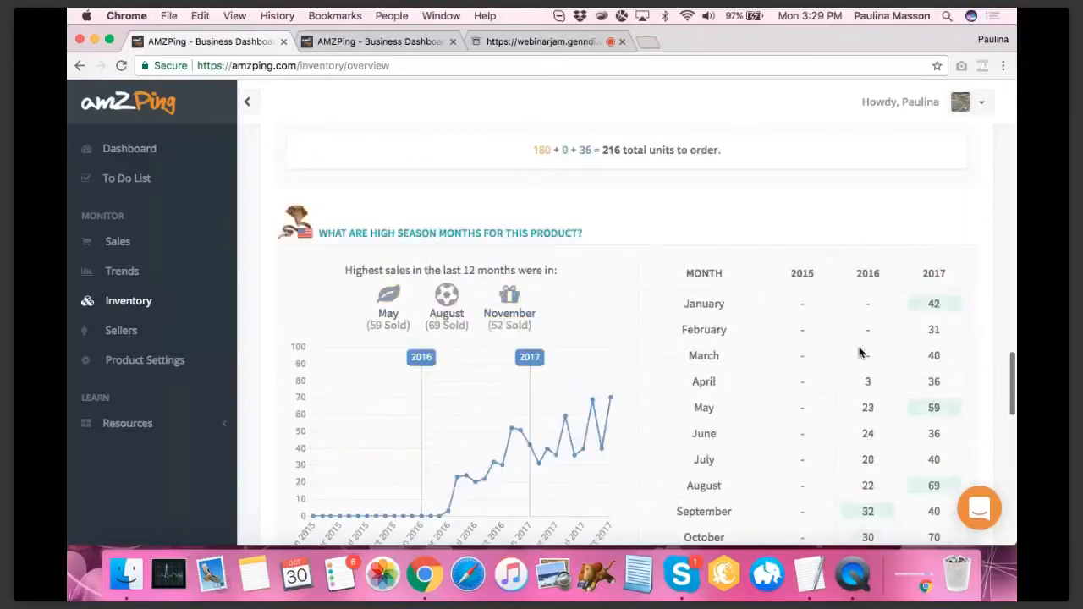
{"action": "scroll", "coordinate": [859, 354], "scroll_direction": "up", "scroll_amount": 5}
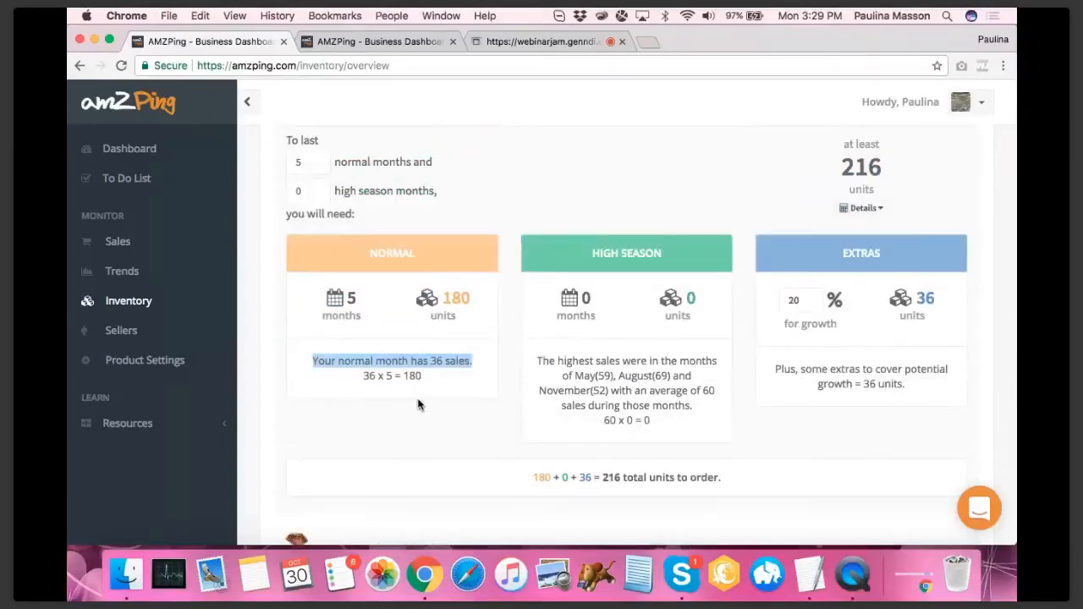
{"action": "left_click", "coordinate": [435, 385]}
{"action": "left_click", "coordinate": [436, 385]}
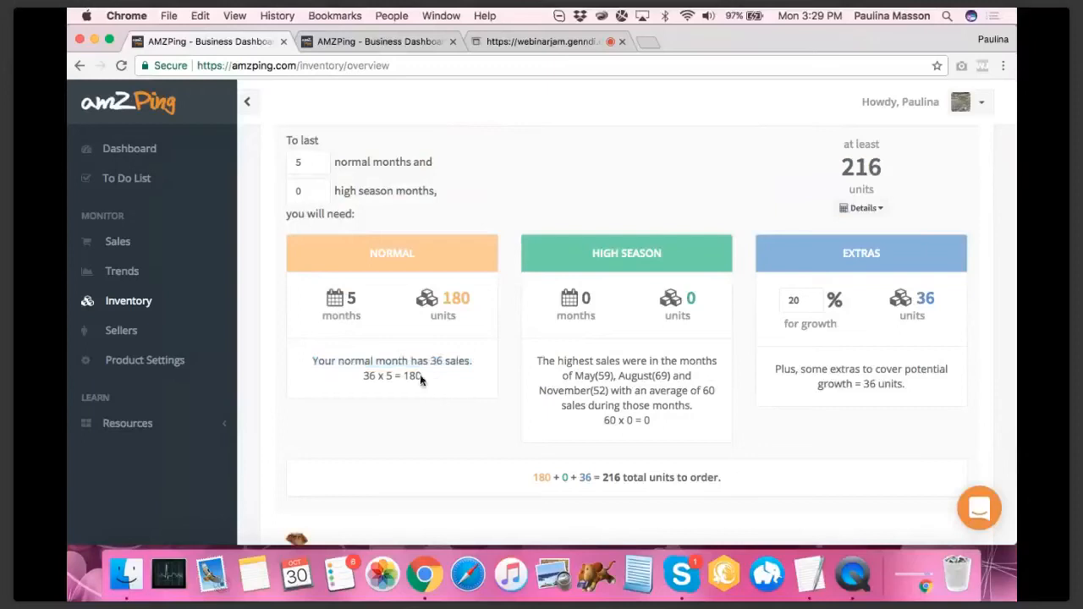
{"action": "left_click_drag", "start_coordinate": [444, 298], "coordinate": [490, 297]}
{"action": "left_click", "coordinate": [474, 325]}
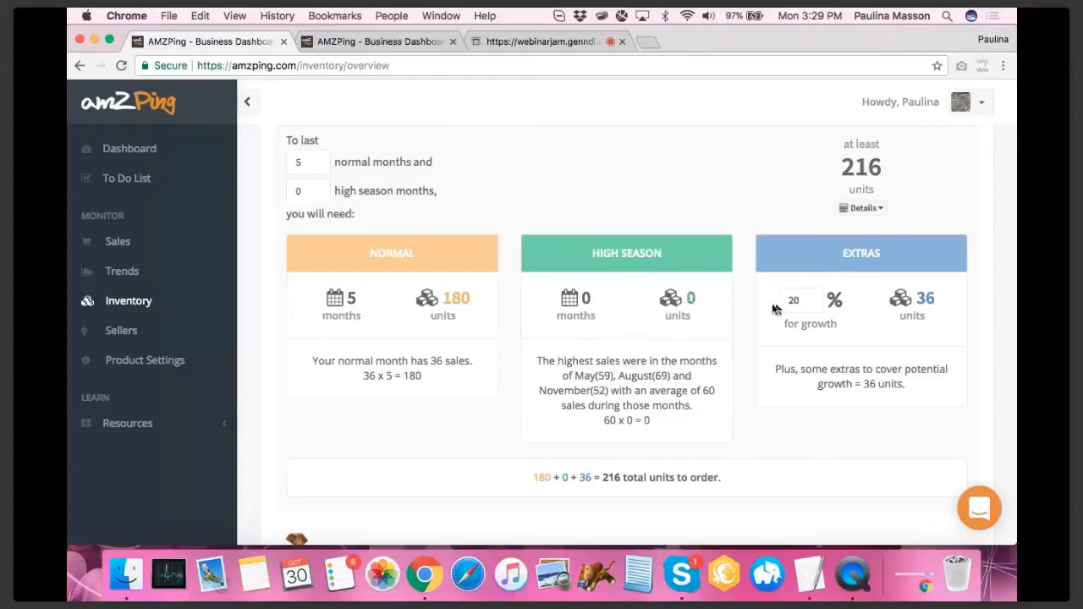
Step: Try a 30% growth allowance in the snake product's reorder extras, settle on 40%, and collapse the calculation details
{"action": "double_click", "coordinate": [800, 300]}
{"action": "left_click", "coordinate": [781, 299]}
{"action": "key", "text": "Delete"}
{"action": "type", "text": "3"}
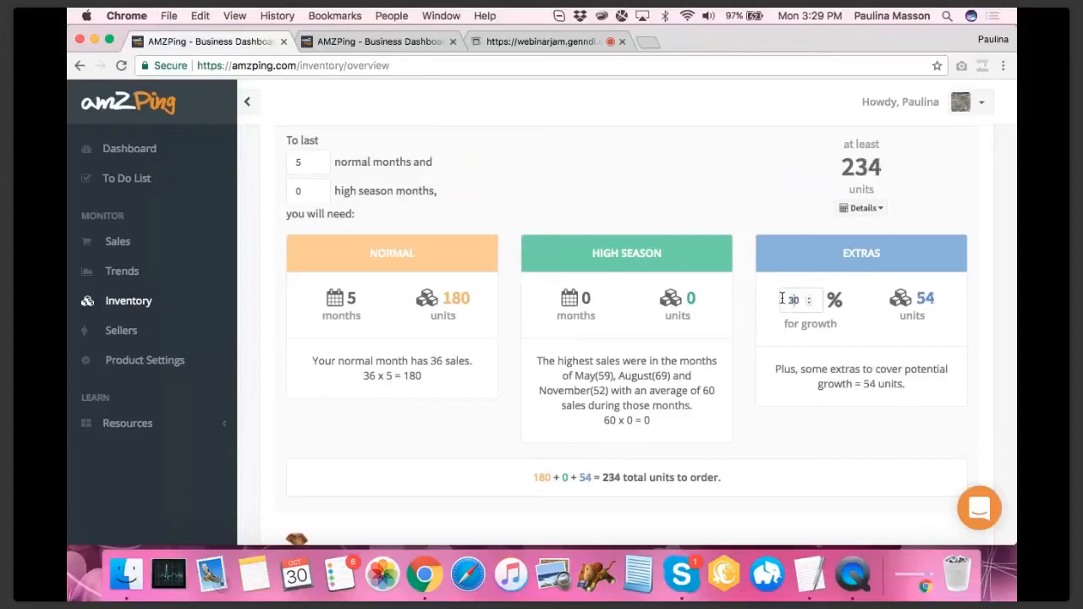
{"action": "key", "text": "Delete"}
{"action": "type", "text": "4"}
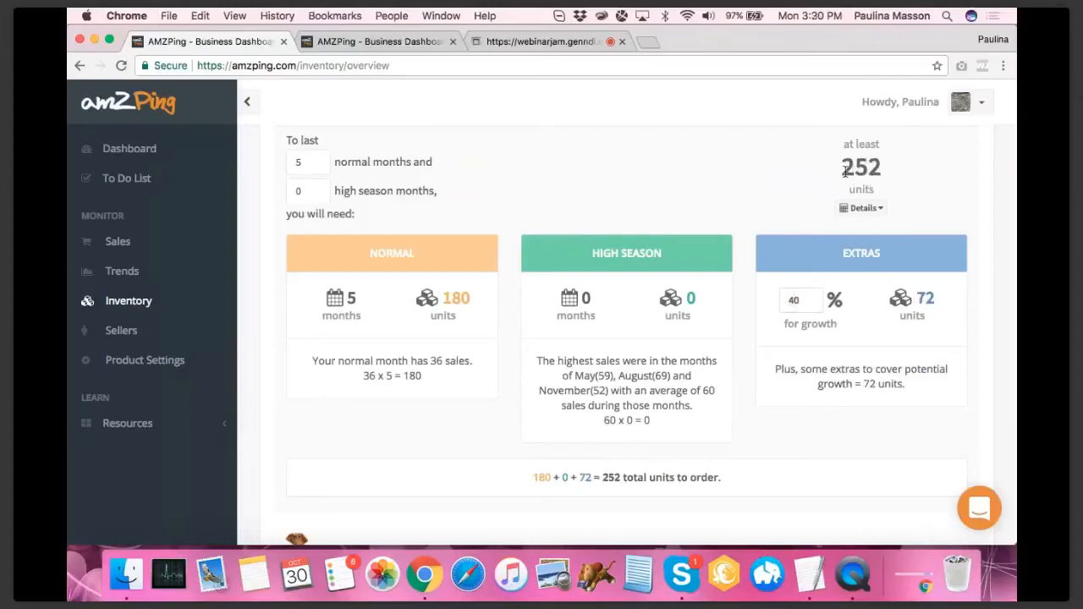
{"action": "left_click", "coordinate": [871, 217]}
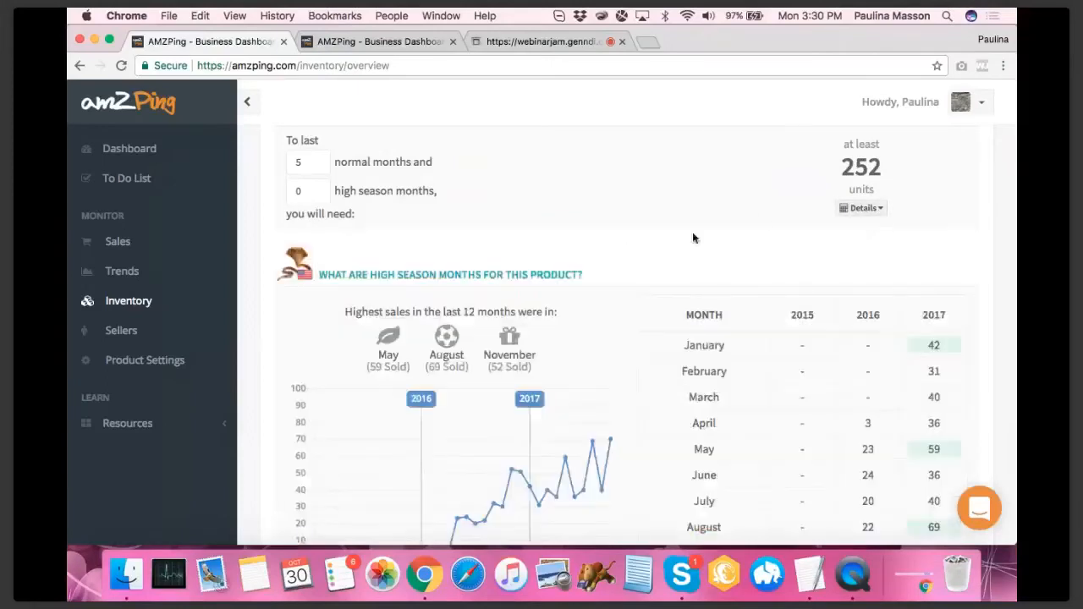
{"action": "scroll", "coordinate": [763, 218], "scroll_direction": "up", "scroll_amount": 2}
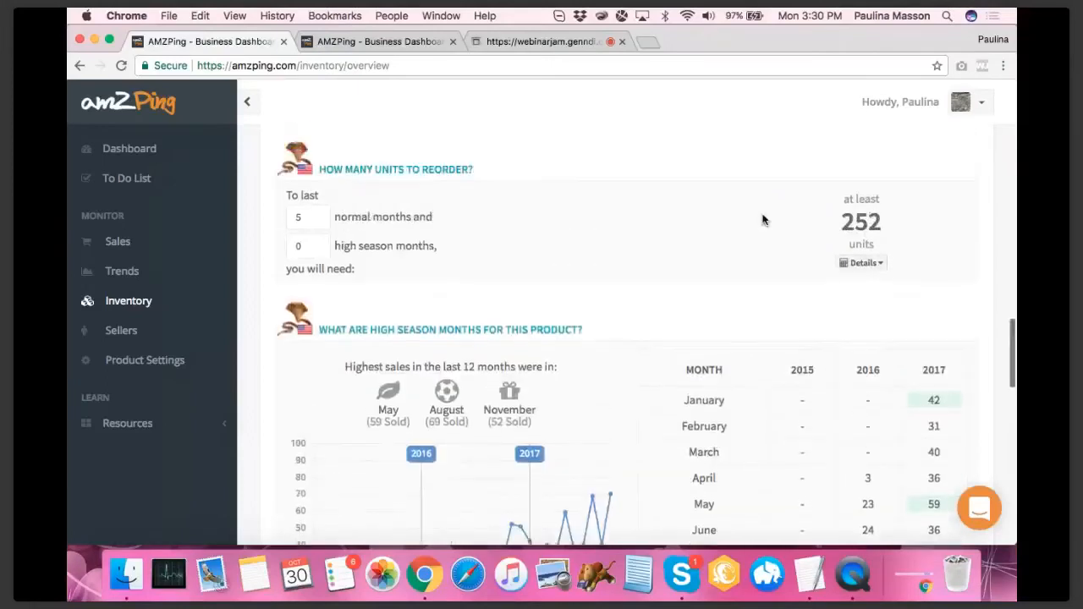
Step: Check the snake product's reorder quantity and set its production time to 20 days in the warehouse arrival estimate
{"action": "double_click", "coordinate": [859, 218]}
{"action": "scroll", "coordinate": [756, 243], "scroll_direction": "up", "scroll_amount": 1}
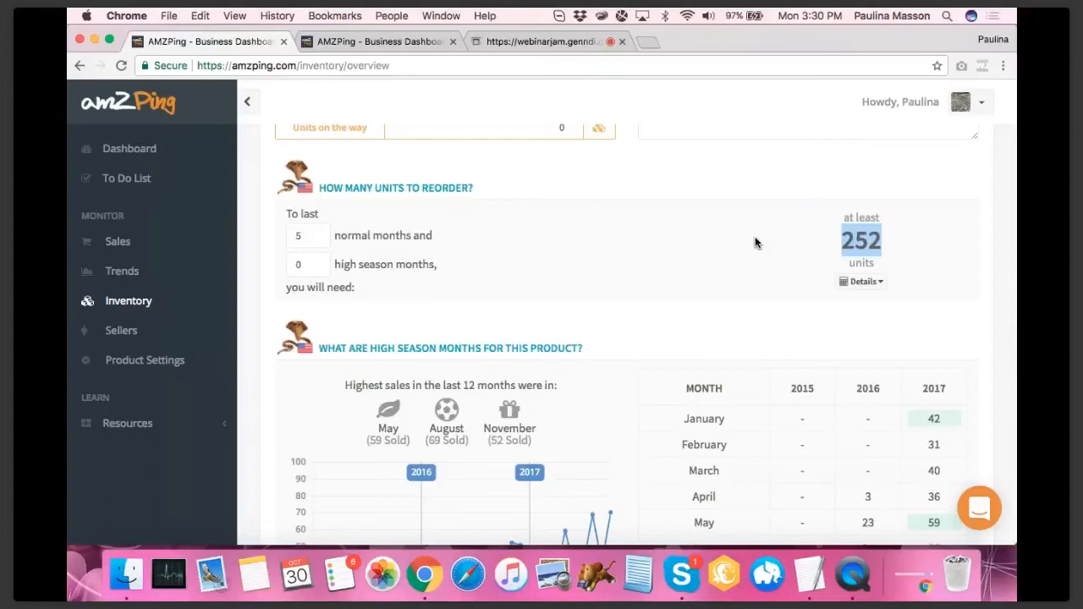
{"action": "scroll", "coordinate": [755, 241], "scroll_direction": "down", "scroll_amount": 1}
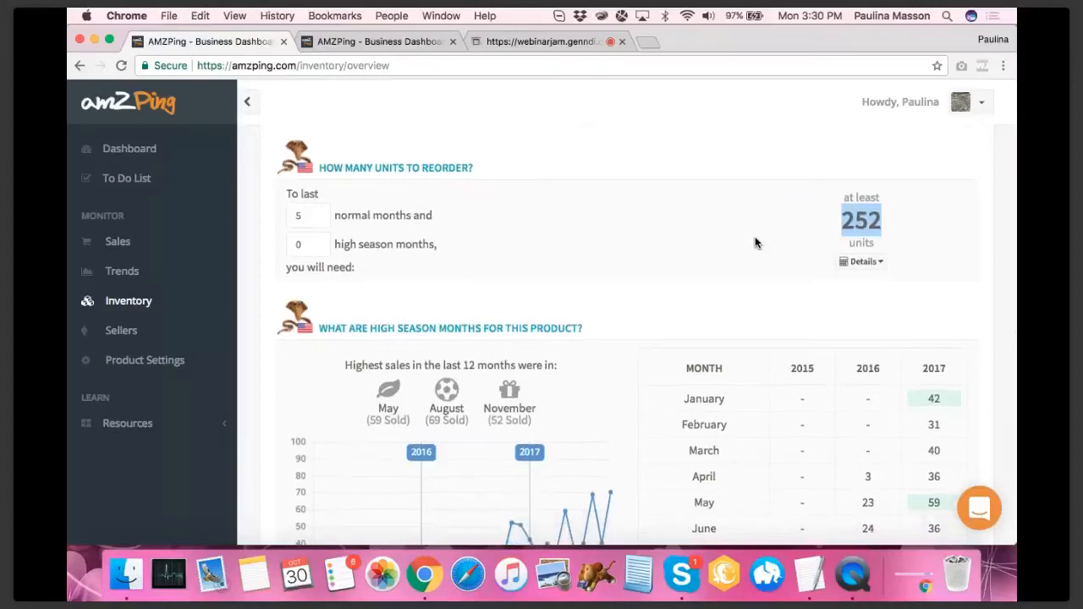
{"action": "scroll", "coordinate": [755, 241], "scroll_direction": "down", "scroll_amount": 5}
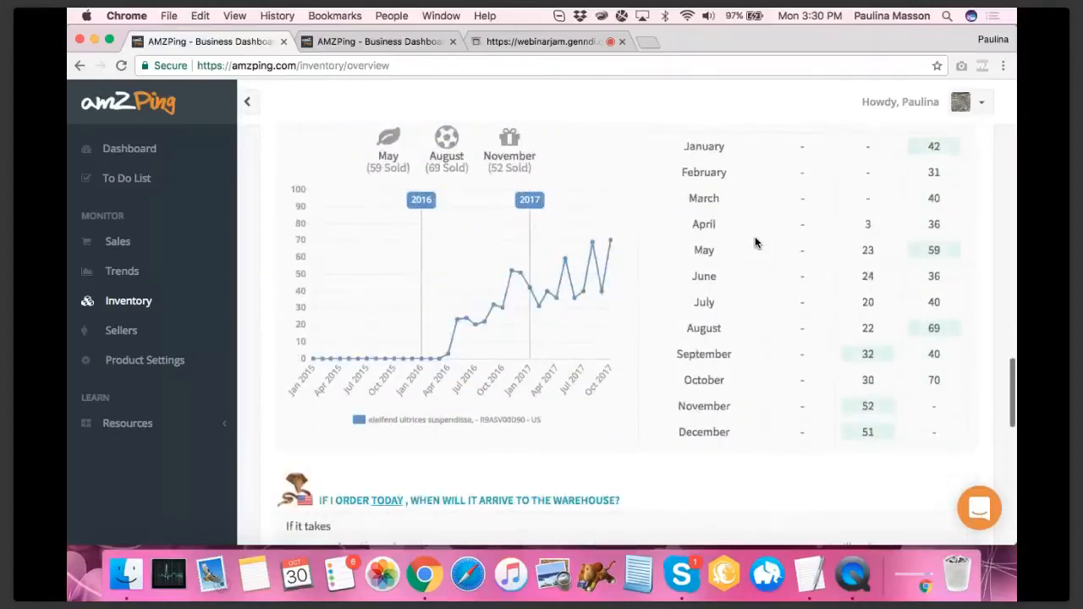
{"action": "scroll", "coordinate": [755, 242], "scroll_direction": "down", "scroll_amount": 1}
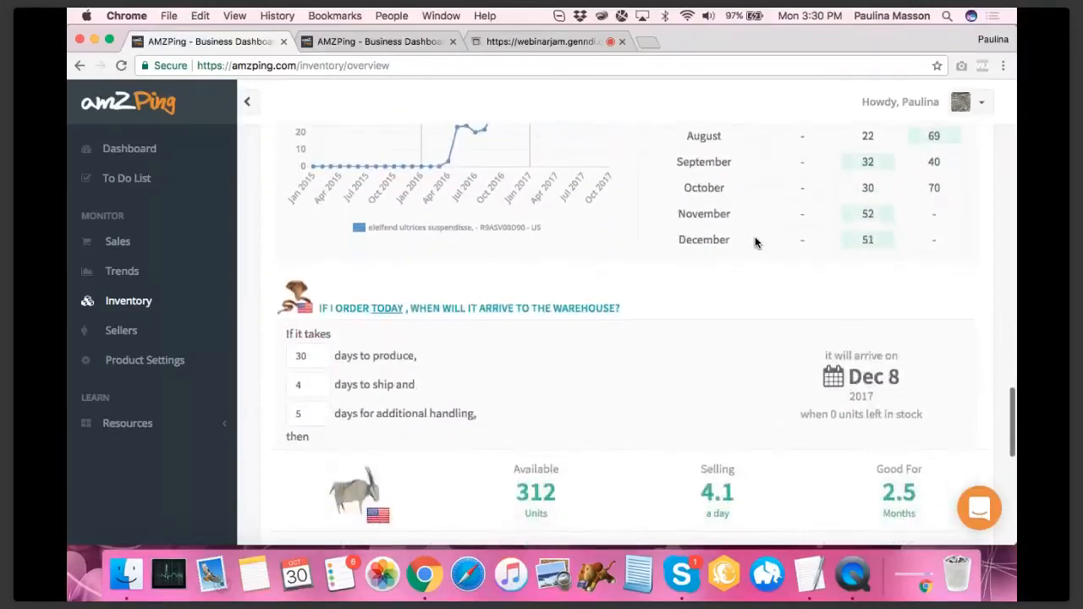
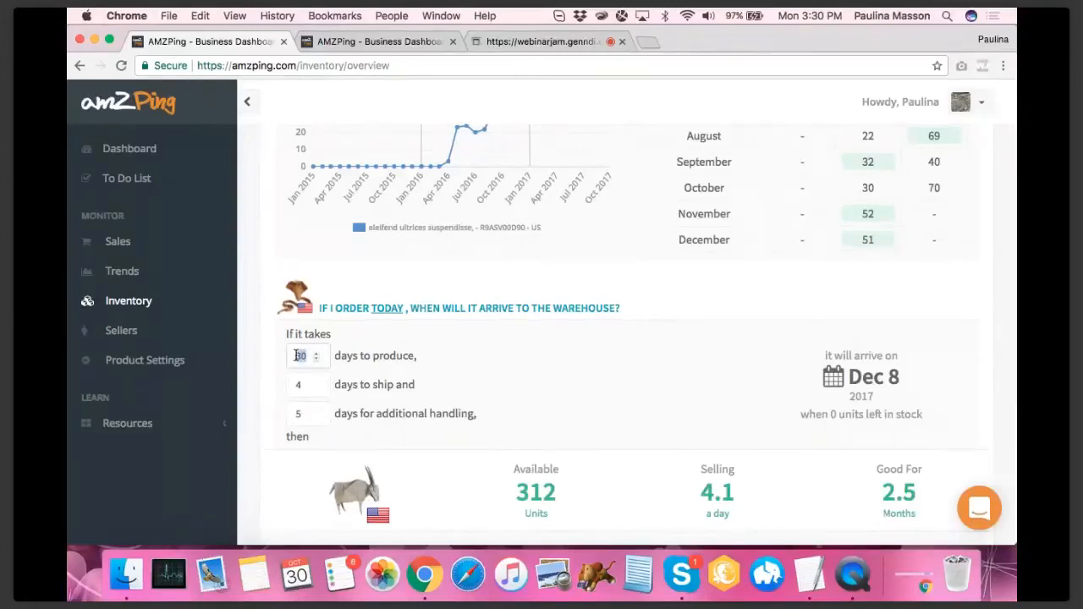
{"action": "type", "text": "20"}
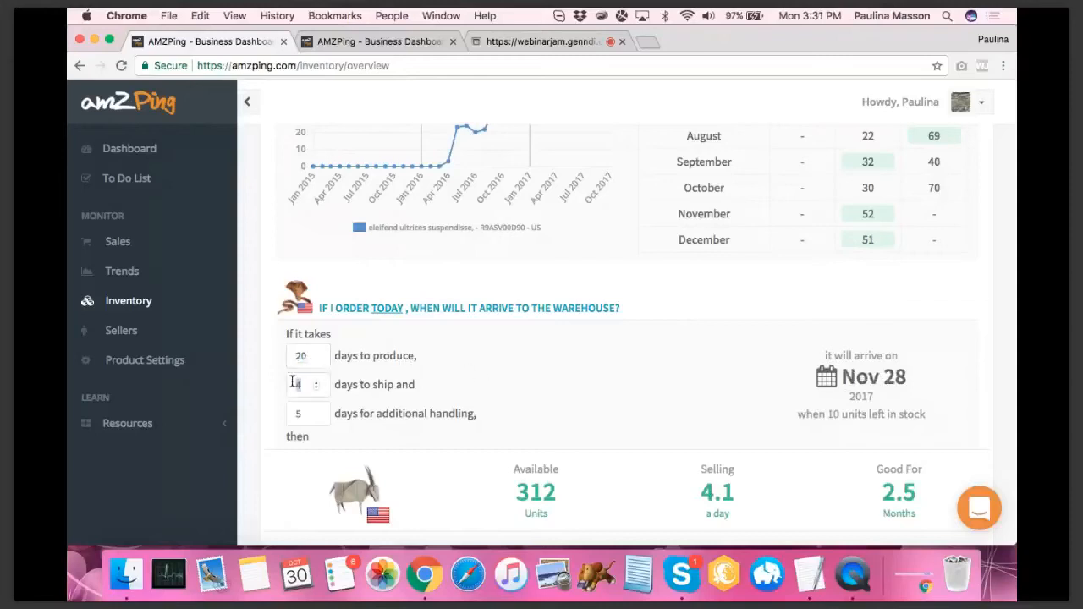
Step: Try a shipping time of 15 days for the snake product, return it to 4 days, and check the stock left on arrival
{"action": "type", "text": "15"}
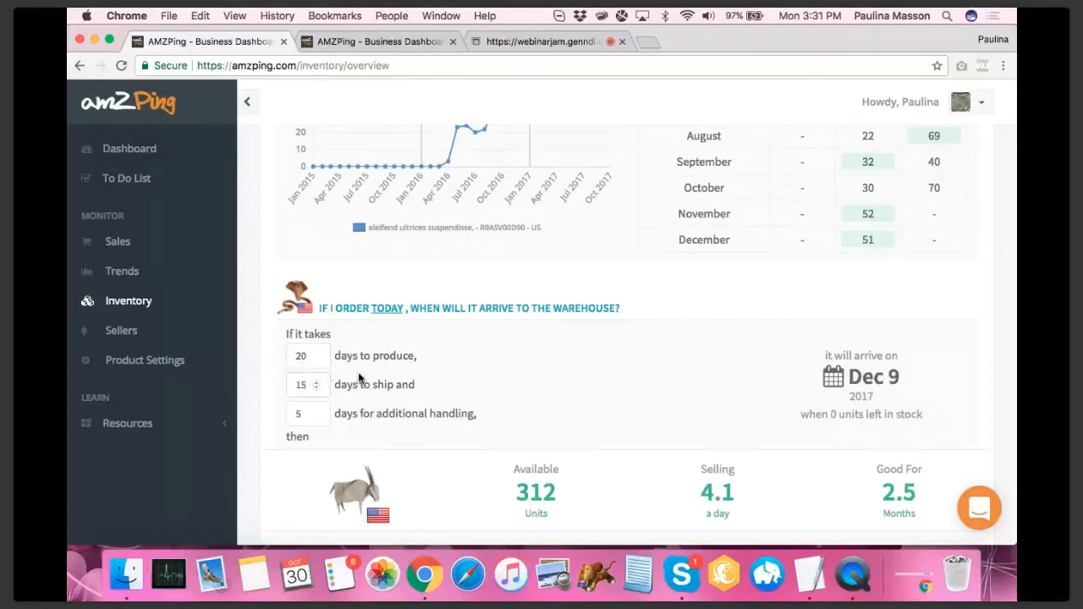
{"action": "left_click_drag", "start_coordinate": [306, 384], "coordinate": [292, 384]}
{"action": "type", "text": "4"}
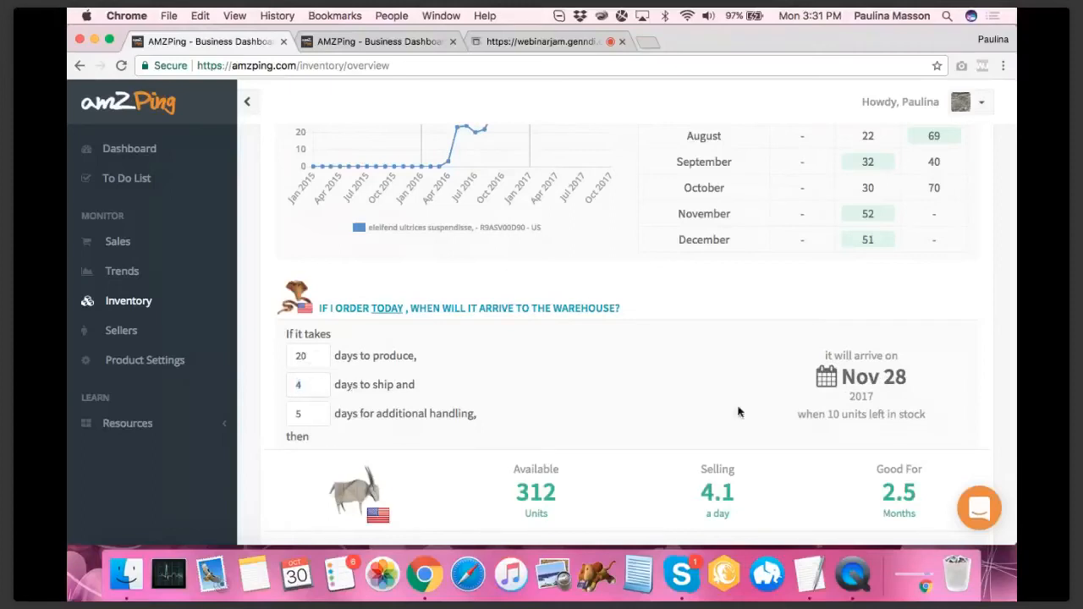
{"action": "double_click", "coordinate": [833, 414]}
{"action": "left_click", "coordinate": [670, 411]}
Step: Set the snake product's planned order date to 11/01/2017 and check the arrival date and the stock left
{"action": "left_click", "coordinate": [389, 313]}
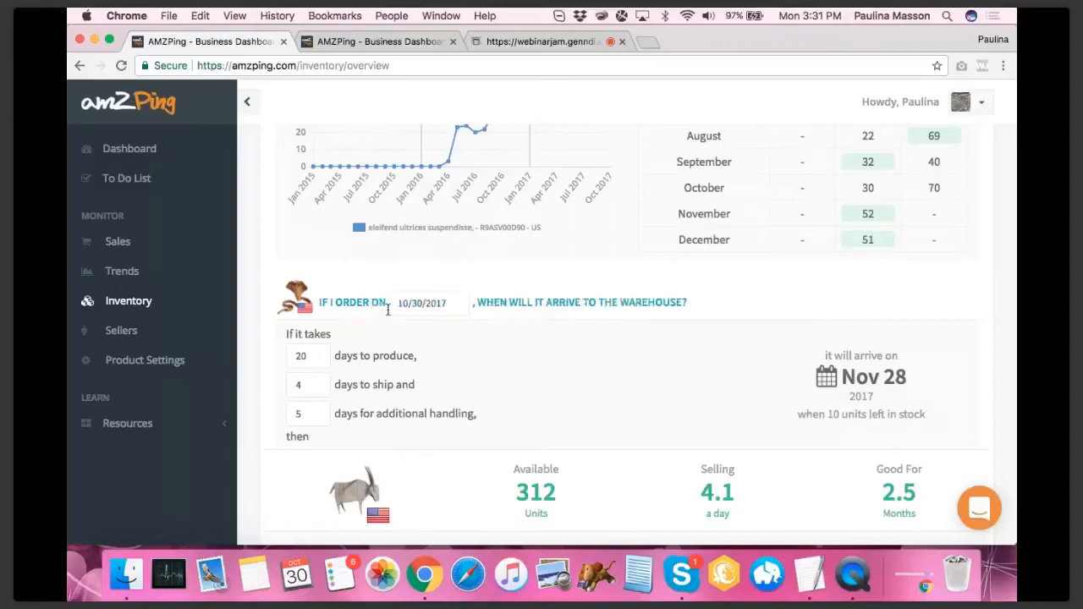
{"action": "left_click", "coordinate": [417, 304]}
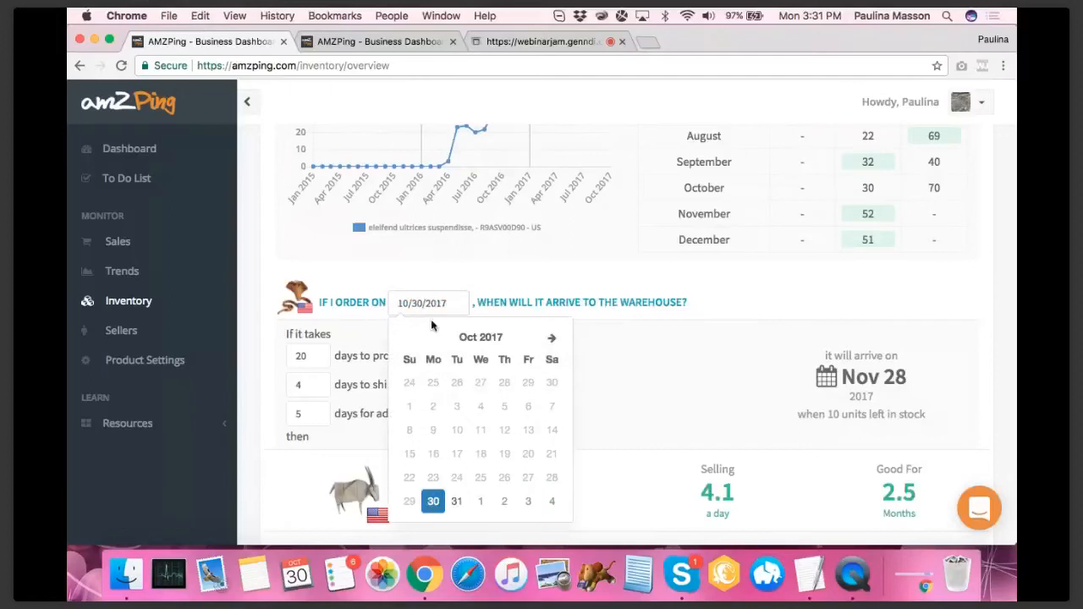
{"action": "left_click", "coordinate": [554, 340]}
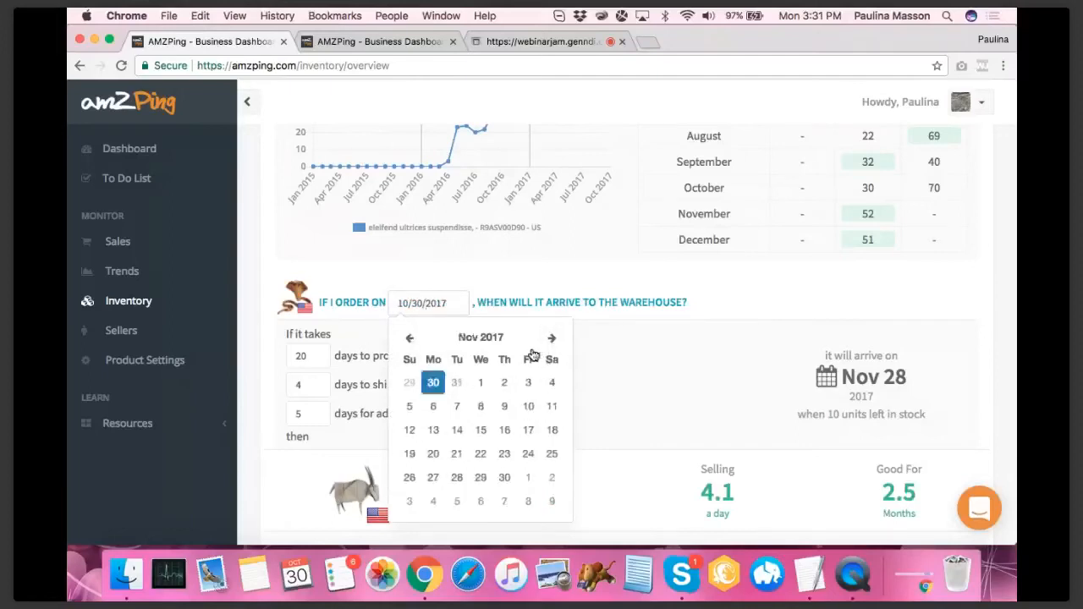
{"action": "left_click", "coordinate": [480, 385]}
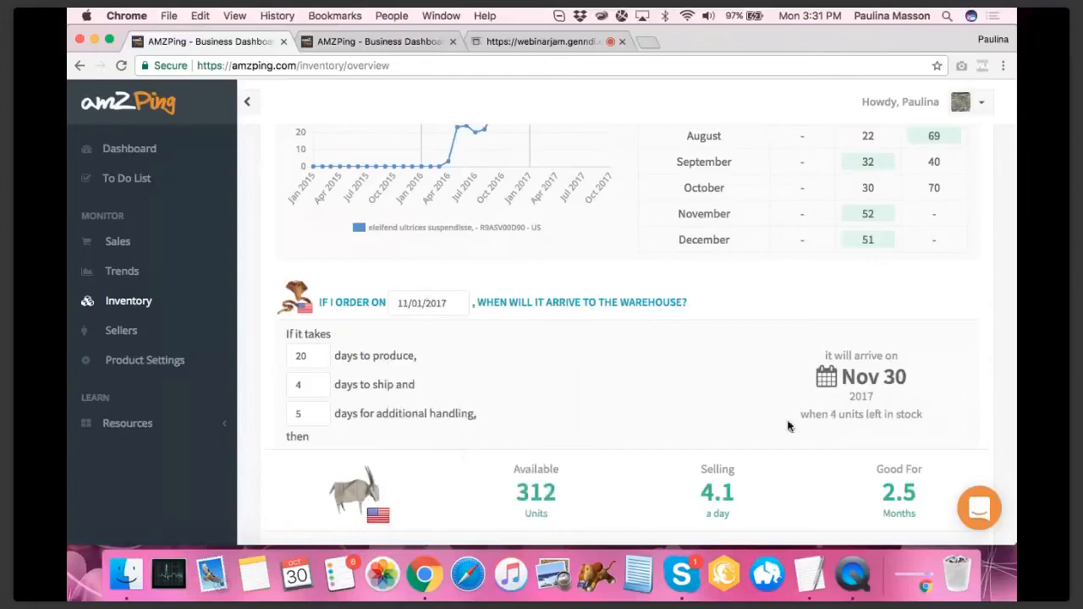
{"action": "double_click", "coordinate": [833, 414]}
{"action": "left_click", "coordinate": [614, 401]}
{"action": "left_click_drag", "start_coordinate": [800, 414], "coordinate": [866, 418]}
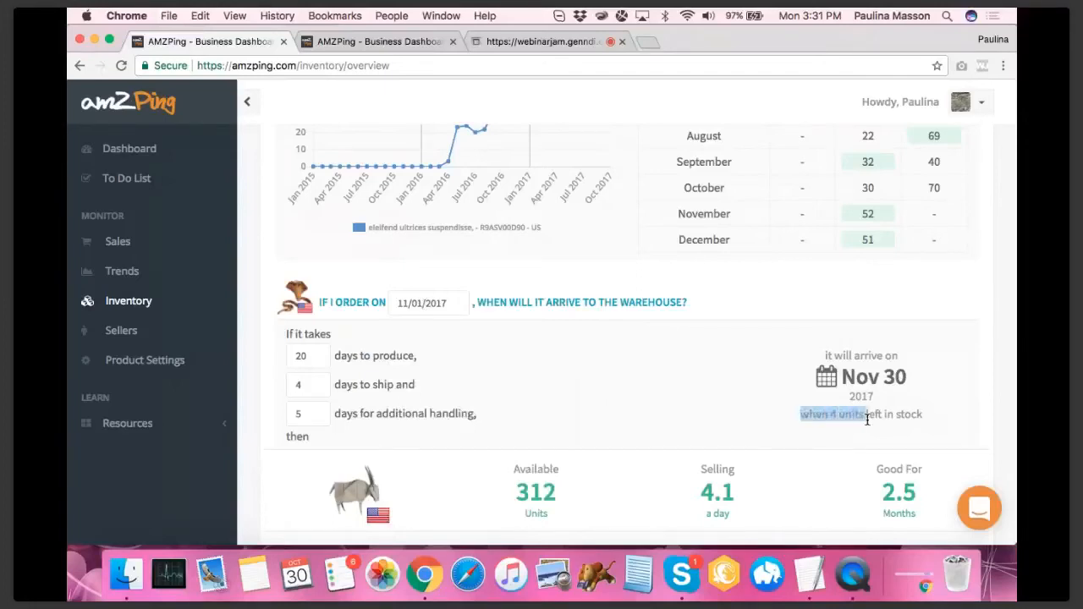
{"action": "left_click", "coordinate": [789, 419]}
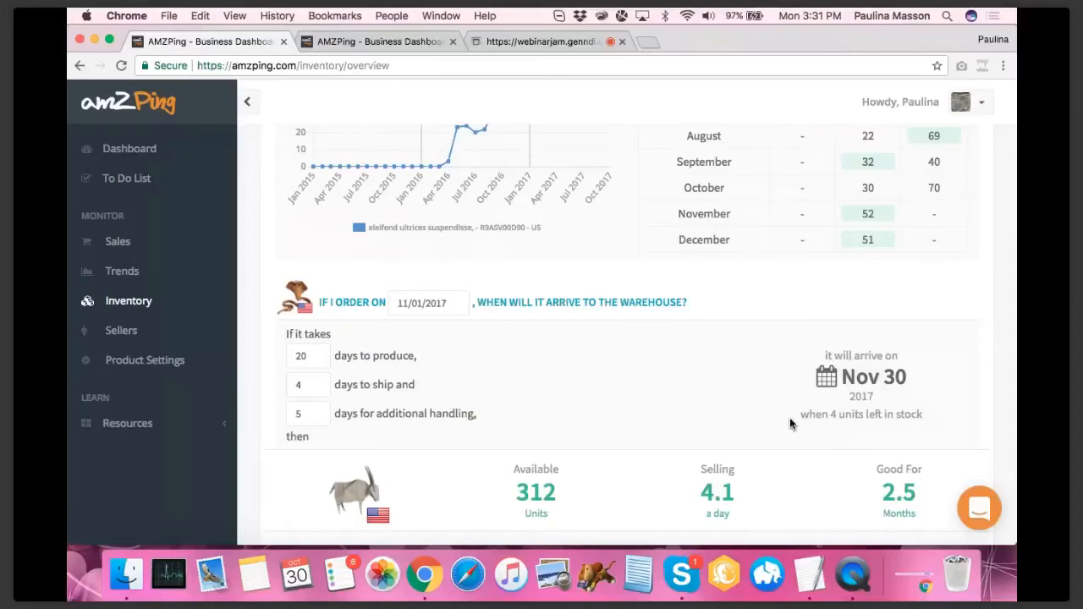
Step: Add the line "Nov 1 todo to place and 250." to the snake product's notes
{"action": "scroll", "coordinate": [789, 418], "scroll_direction": "up", "scroll_amount": 2}
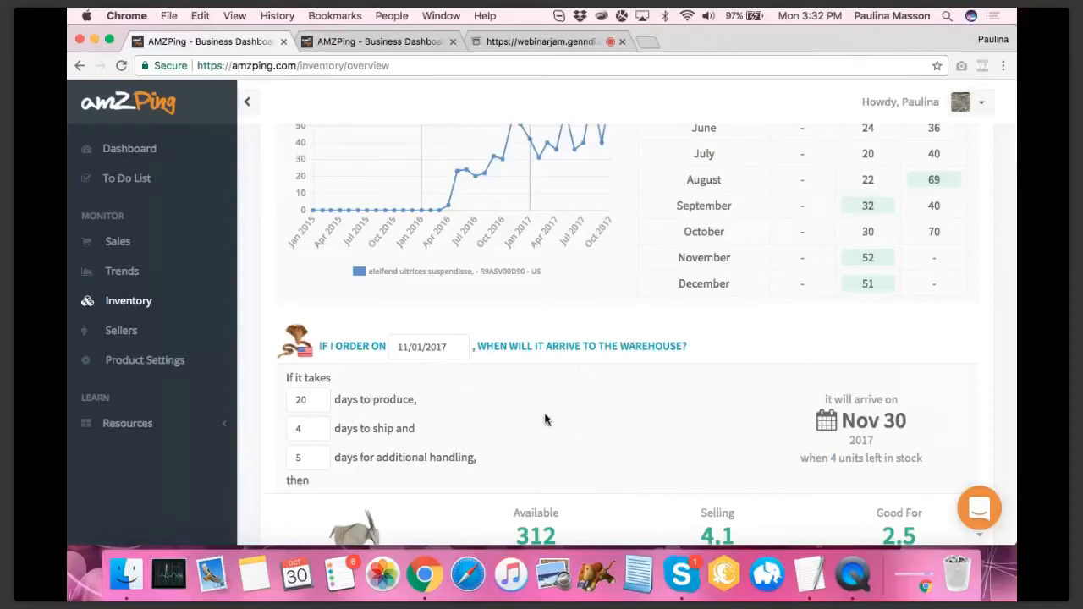
{"action": "scroll", "coordinate": [737, 449], "scroll_direction": "up", "scroll_amount": 2}
{"action": "scroll", "coordinate": [738, 450], "scroll_direction": "up", "scroll_amount": 10}
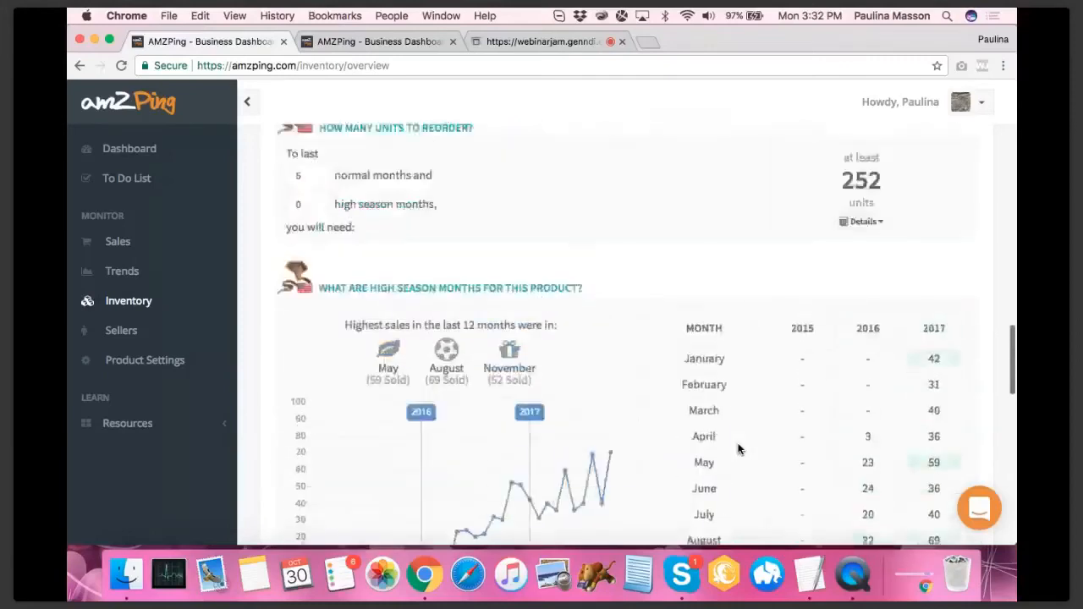
{"action": "left_click", "coordinate": [920, 337]}
{"action": "key", "text": "Return"}
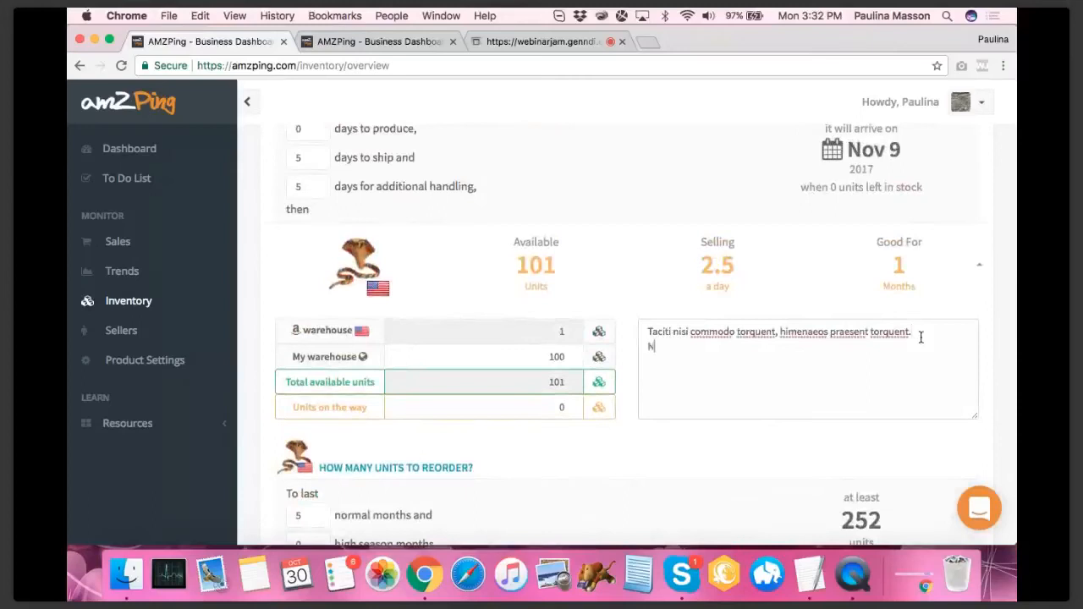
{"action": "type", "text": "Nov 1 plac"}
{"action": "type", "text": "odo to place"}
{"action": "type", "text": " and 250."}
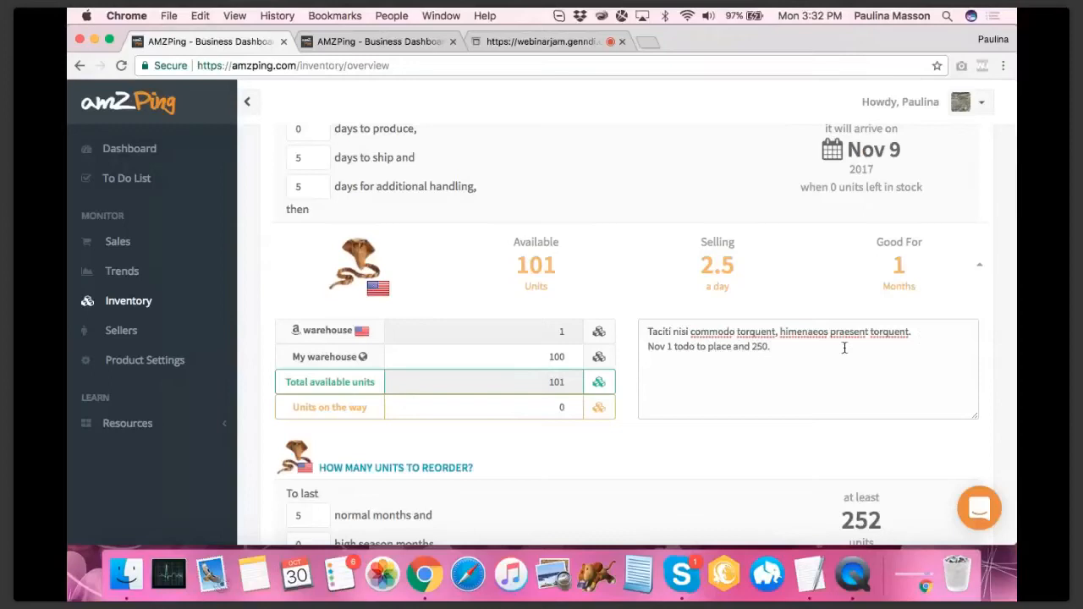
Step: Set the snake product's units on the way to 250 and check the reminder in its notes
{"action": "left_click", "coordinate": [565, 407]}
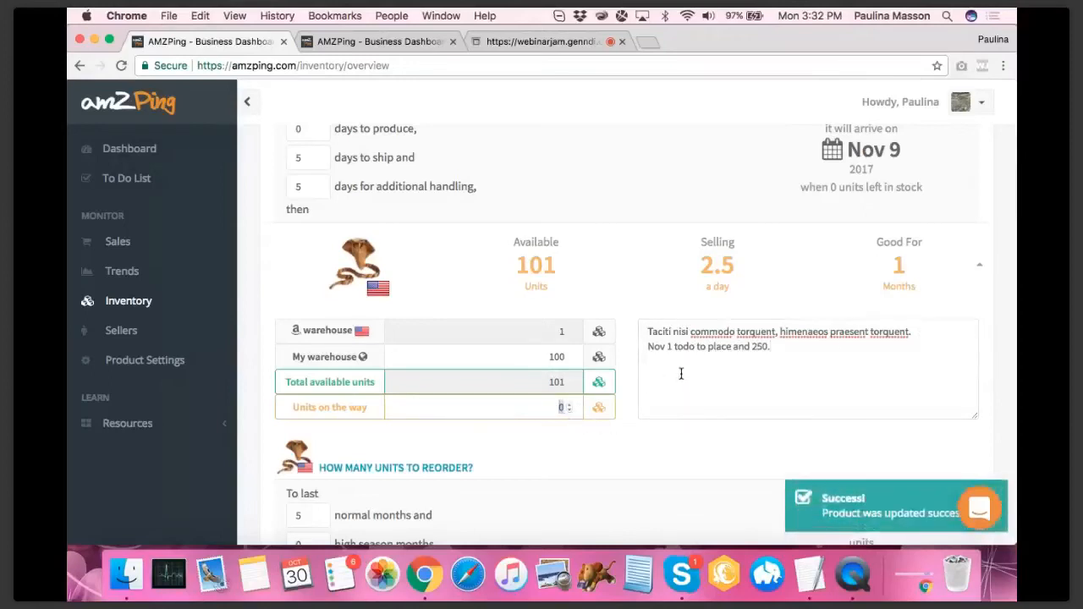
{"action": "left_click", "coordinate": [624, 404]}
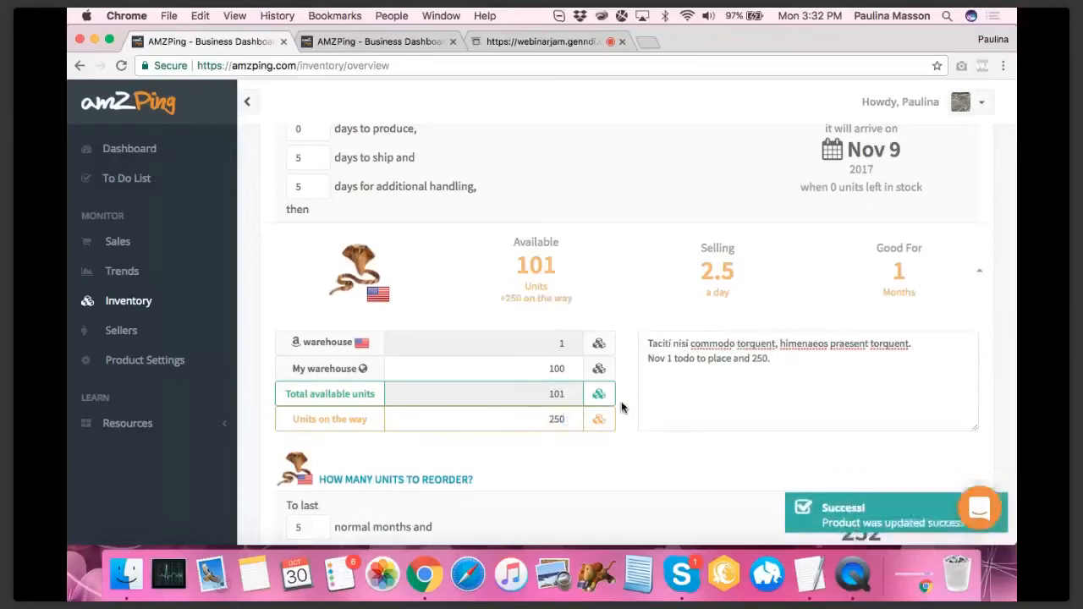
{"action": "double_click", "coordinate": [683, 358]}
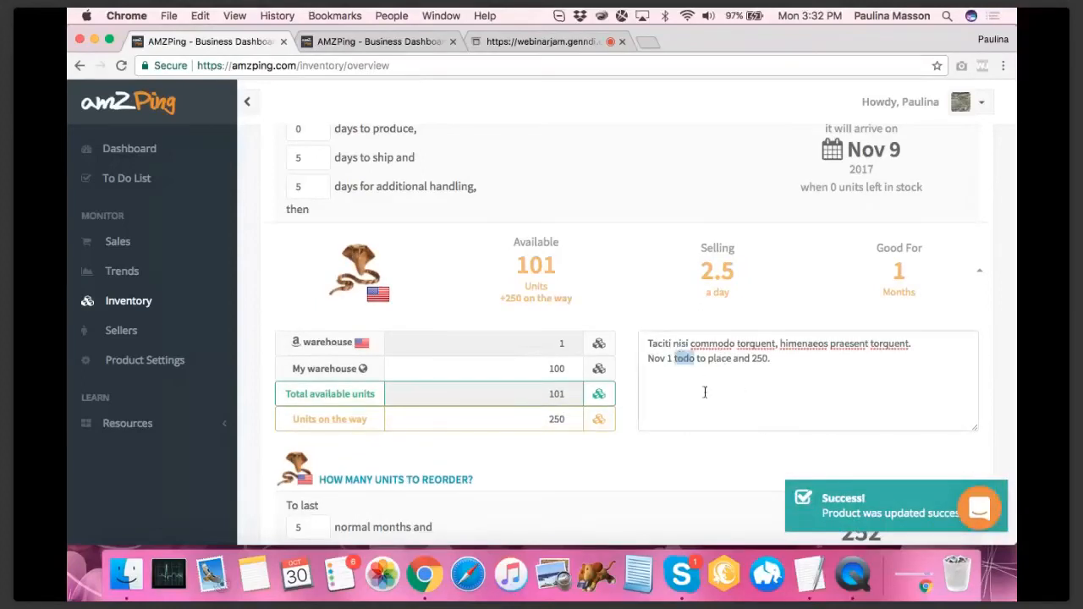
Step: Look through the US inventory list, comparing the expanded reorder and seasonality details of the seal and snake products
{"action": "scroll", "coordinate": [714, 398], "scroll_direction": "up", "scroll_amount": 3}
{"action": "scroll", "coordinate": [715, 401], "scroll_direction": "up", "scroll_amount": 15}
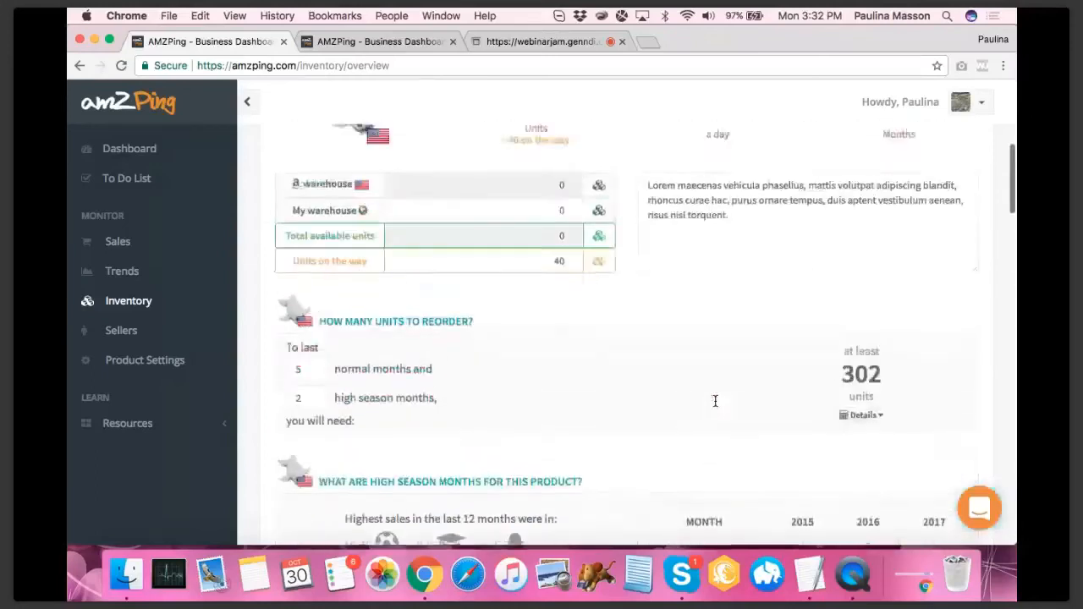
{"action": "left_click", "coordinate": [675, 226]}
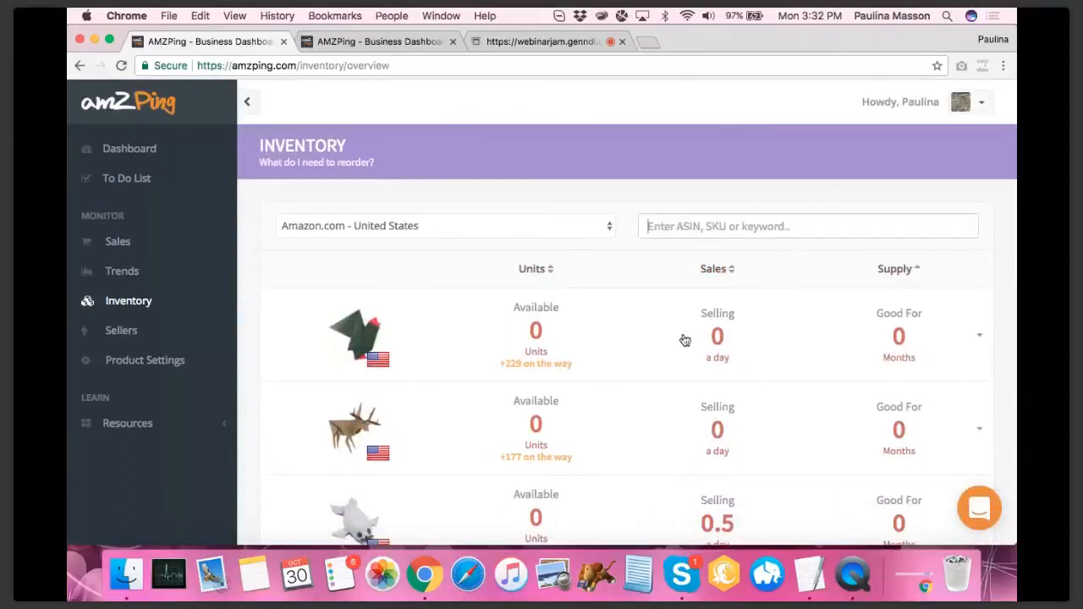
{"action": "scroll", "coordinate": [719, 491], "scroll_direction": "down", "scroll_amount": 10}
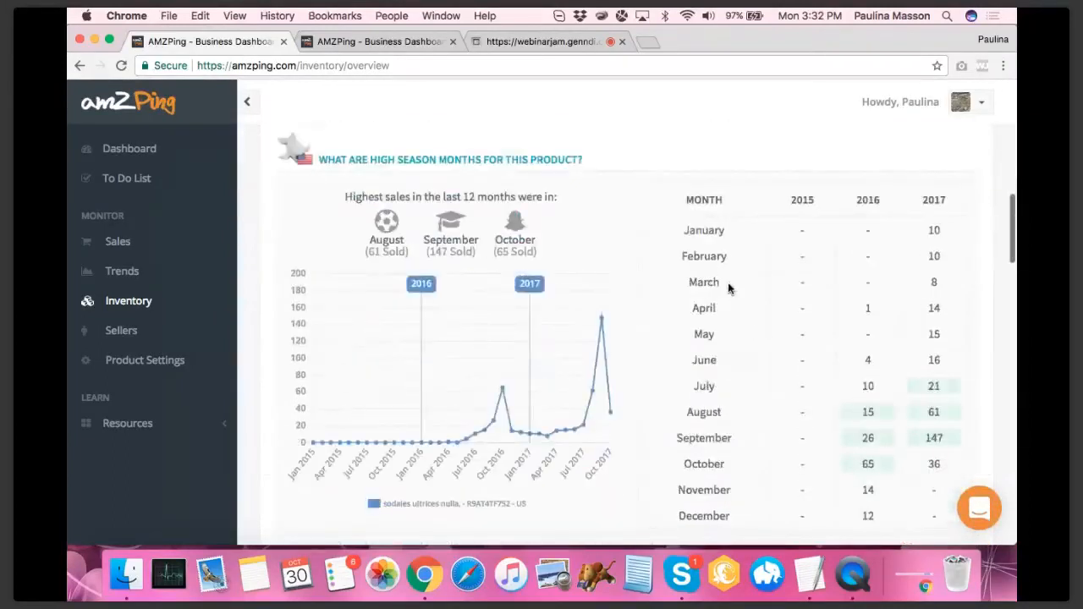
{"action": "scroll", "coordinate": [728, 288], "scroll_direction": "down", "scroll_amount": 6}
{"action": "scroll", "coordinate": [728, 288], "scroll_direction": "down", "scroll_amount": 5}
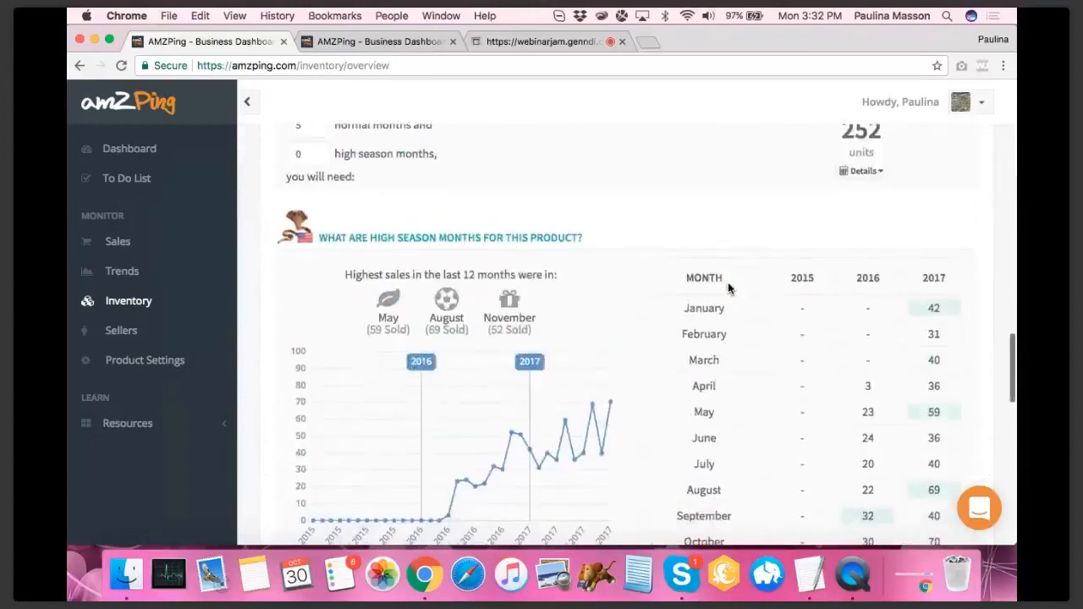
{"action": "scroll", "coordinate": [727, 288], "scroll_direction": "up", "scroll_amount": 6}
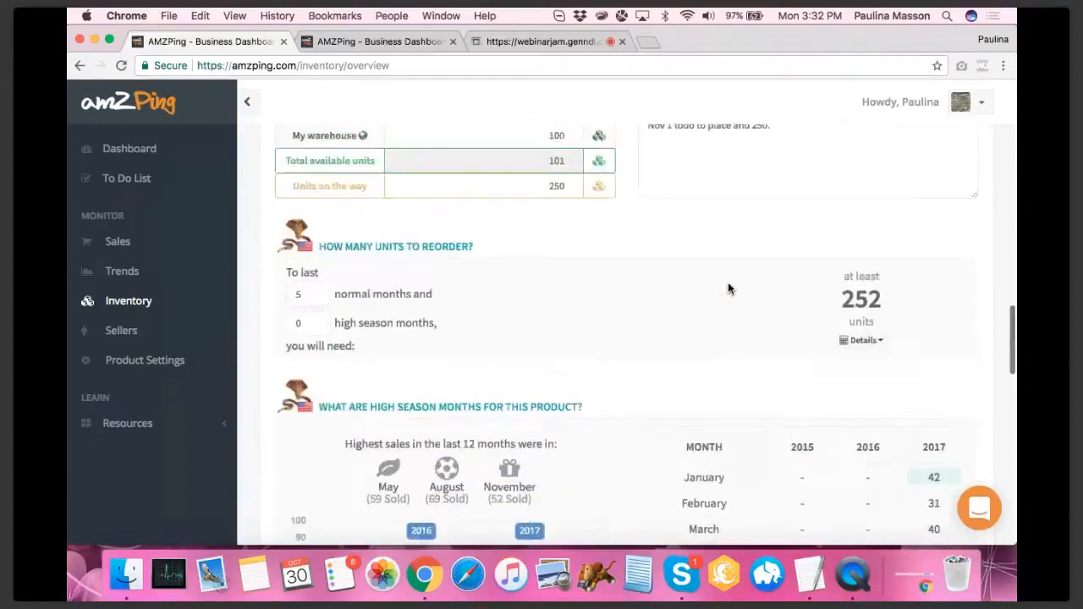
{"action": "double_click", "coordinate": [685, 402]}
{"action": "left_click", "coordinate": [771, 403]}
{"action": "scroll", "coordinate": [752, 380], "scroll_direction": "up", "scroll_amount": 1}
{"action": "scroll", "coordinate": [752, 380], "scroll_direction": "down", "scroll_amount": 10}
{"action": "scroll", "coordinate": [752, 379], "scroll_direction": "up", "scroll_amount": 3}
{"action": "scroll", "coordinate": [752, 387], "scroll_direction": "up", "scroll_amount": 4}
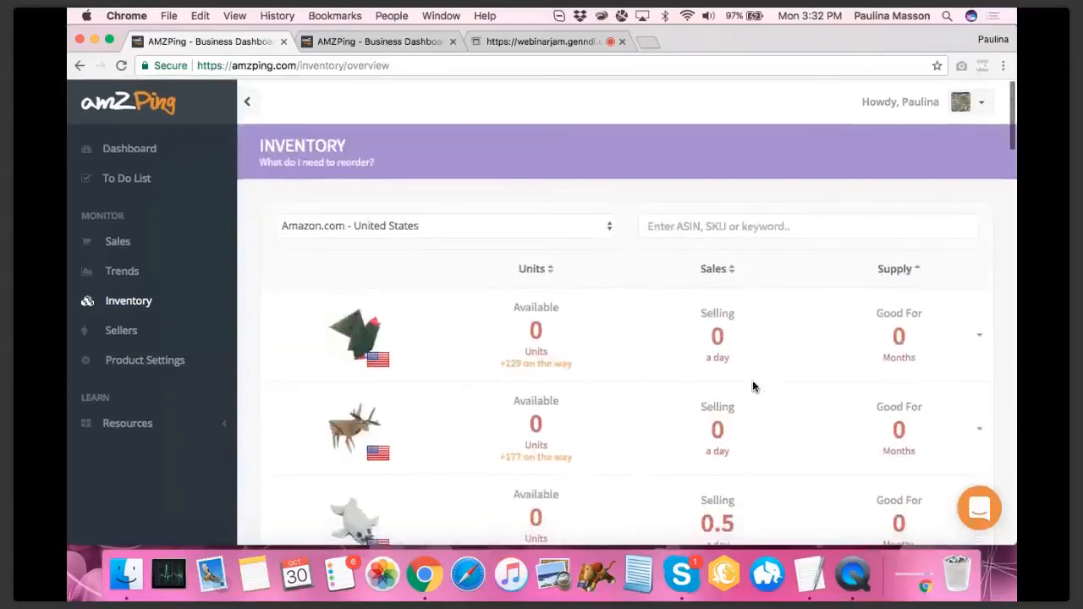
Step: Collapse the seal and snake products' details and review the stock and supply of all US products
{"action": "scroll", "coordinate": [752, 386], "scroll_direction": "down", "scroll_amount": 6}
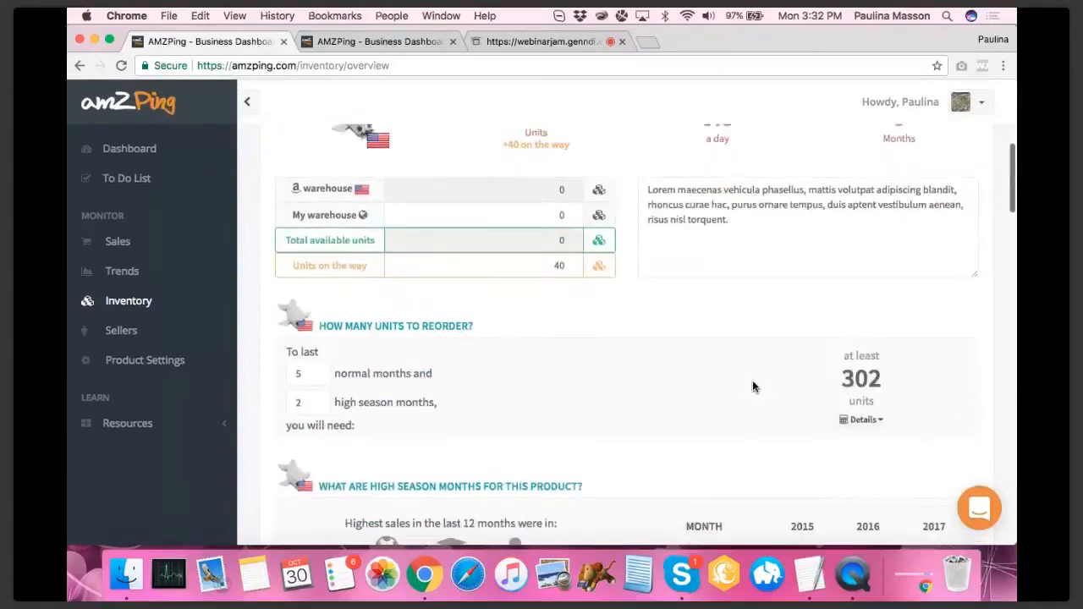
{"action": "scroll", "coordinate": [749, 387], "scroll_direction": "up", "scroll_amount": 2}
{"action": "left_click", "coordinate": [620, 243]}
{"action": "left_click", "coordinate": [609, 326]}
{"action": "left_click", "coordinate": [626, 312]}
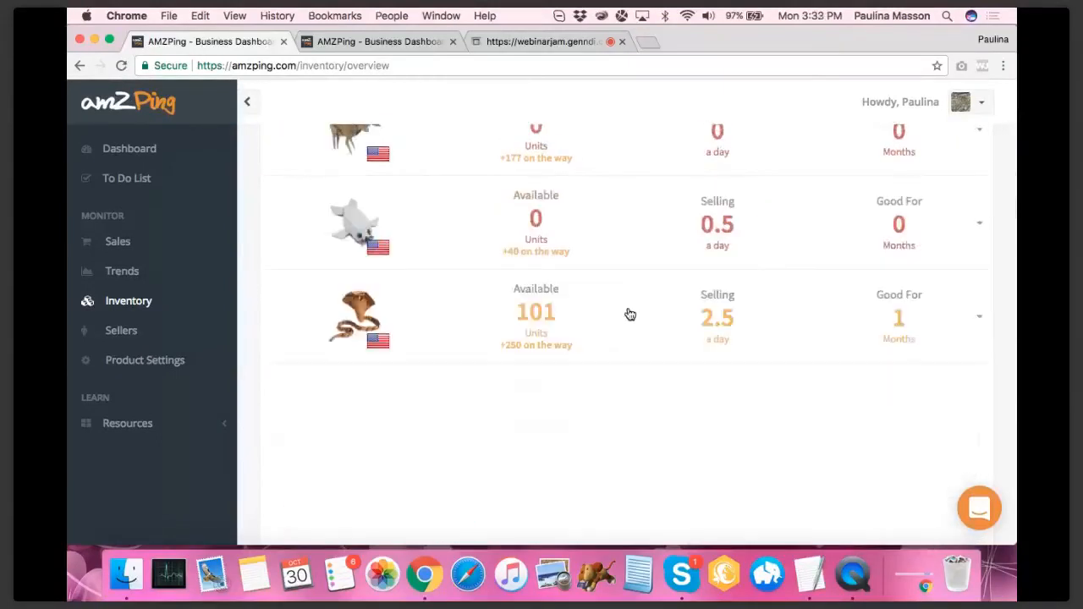
{"action": "scroll", "coordinate": [620, 251], "scroll_direction": "down", "scroll_amount": 6}
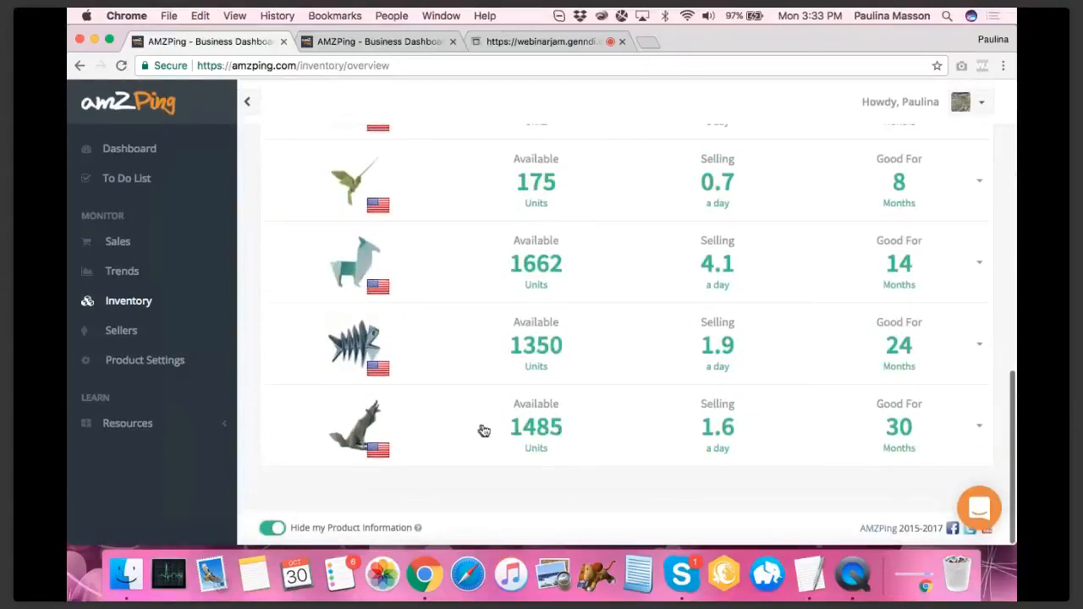
{"action": "scroll", "coordinate": [597, 350], "scroll_direction": "up", "scroll_amount": 10}
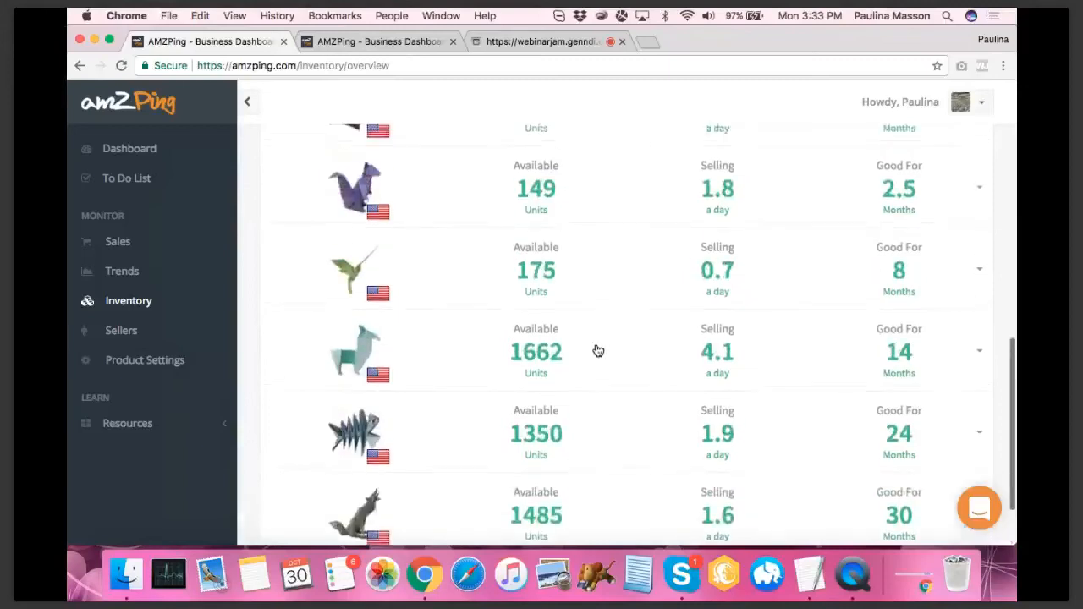
{"action": "scroll", "coordinate": [597, 351], "scroll_direction": "up", "scroll_amount": 3}
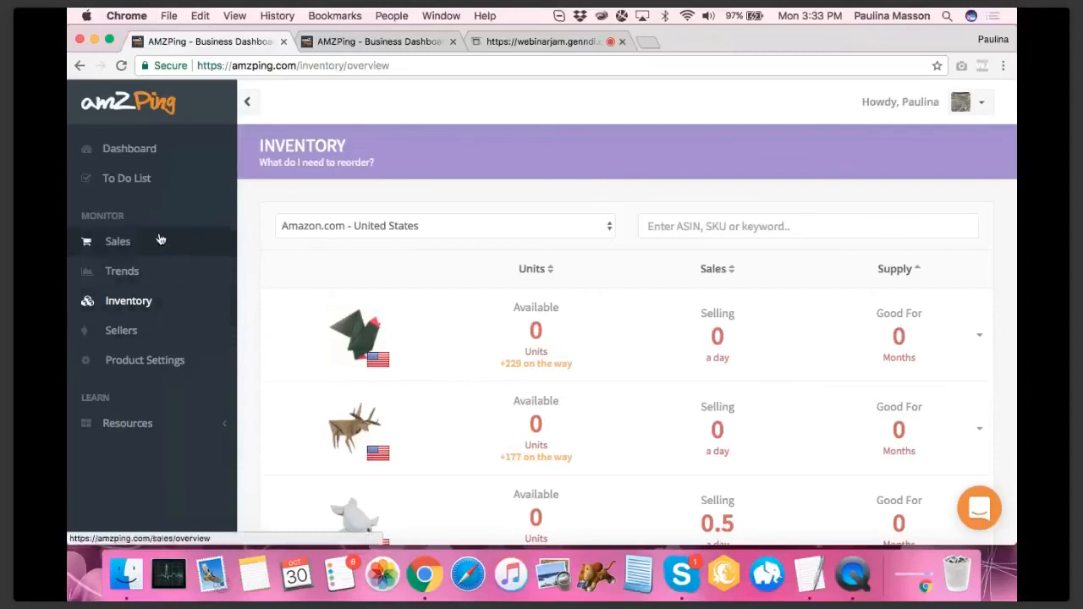
Step: Visit the dashboard and the to-do list on the way to the seller activity overview for all marketplaces
{"action": "left_click", "coordinate": [157, 152]}
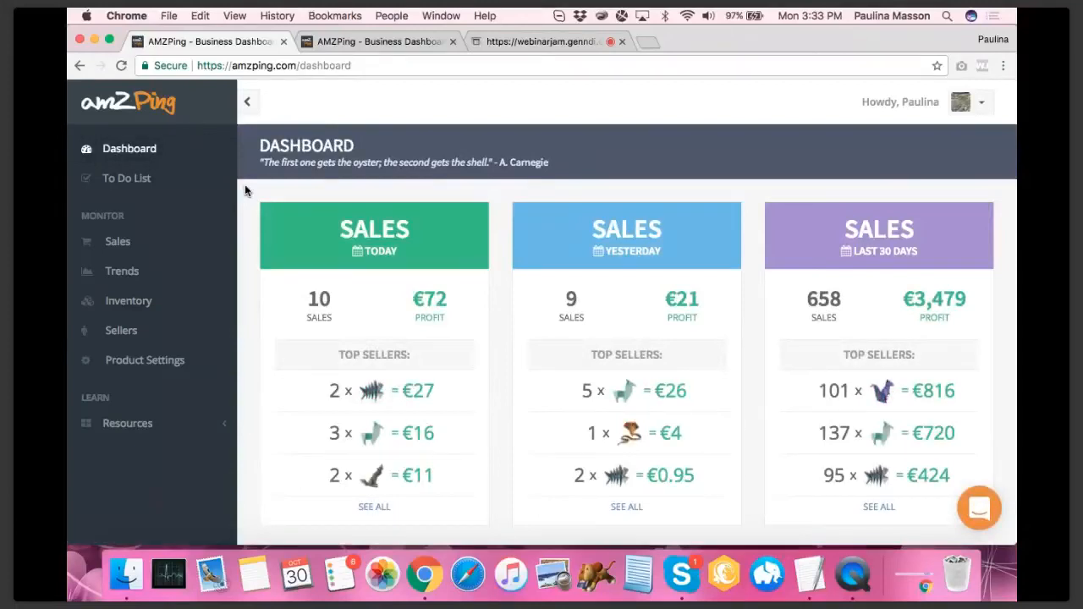
{"action": "left_click", "coordinate": [170, 184]}
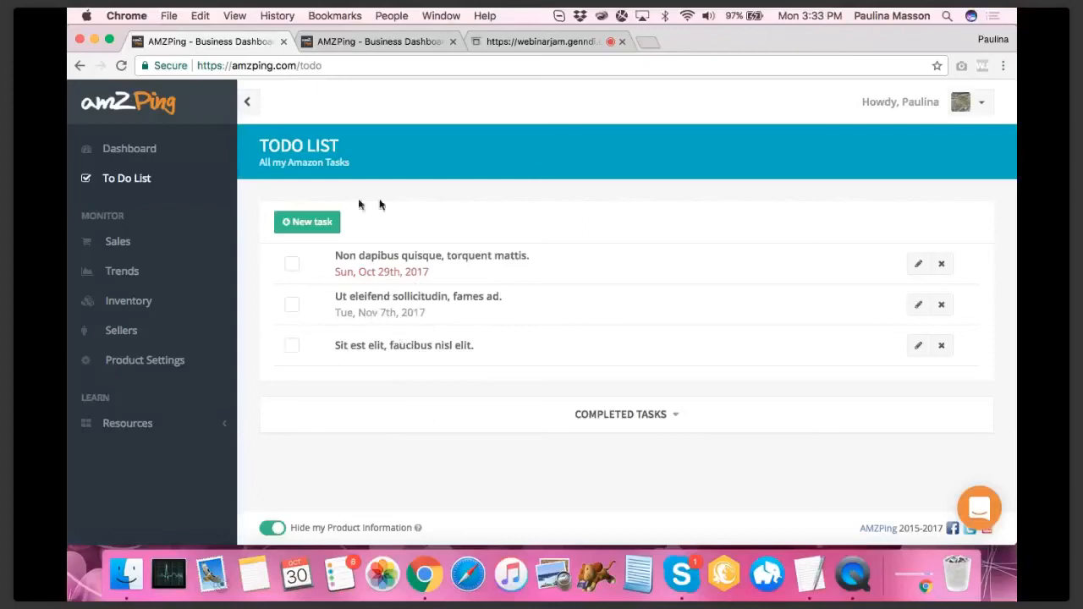
{"action": "left_click", "coordinate": [130, 332]}
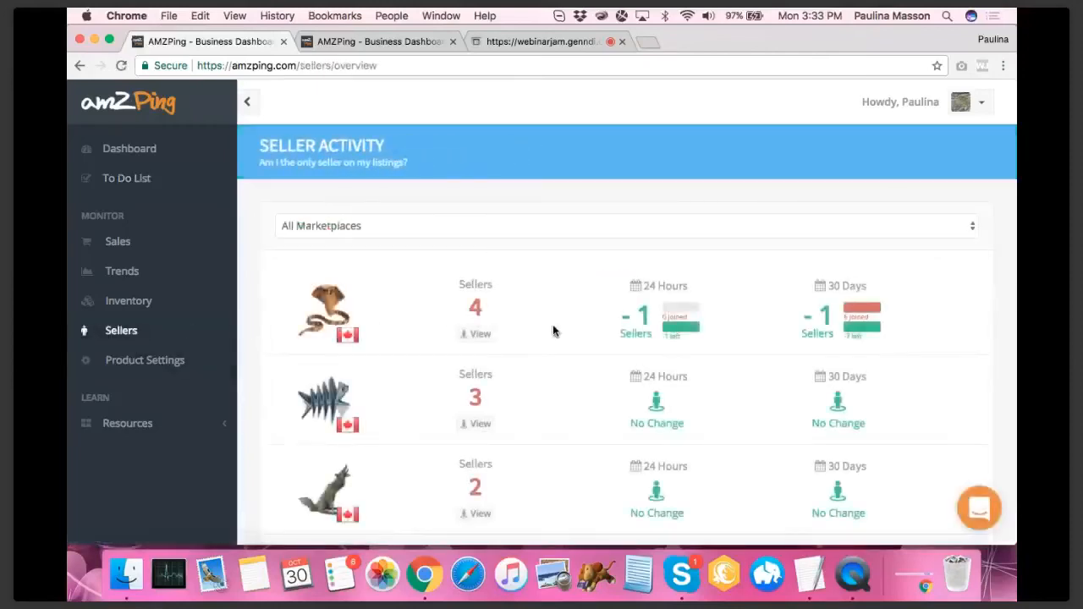
Step: Look through the seller counts and the 24-hour and 30-day changes of the products in all marketplaces, starting with the snake product
{"action": "scroll", "coordinate": [554, 331], "scroll_direction": "down", "scroll_amount": 2}
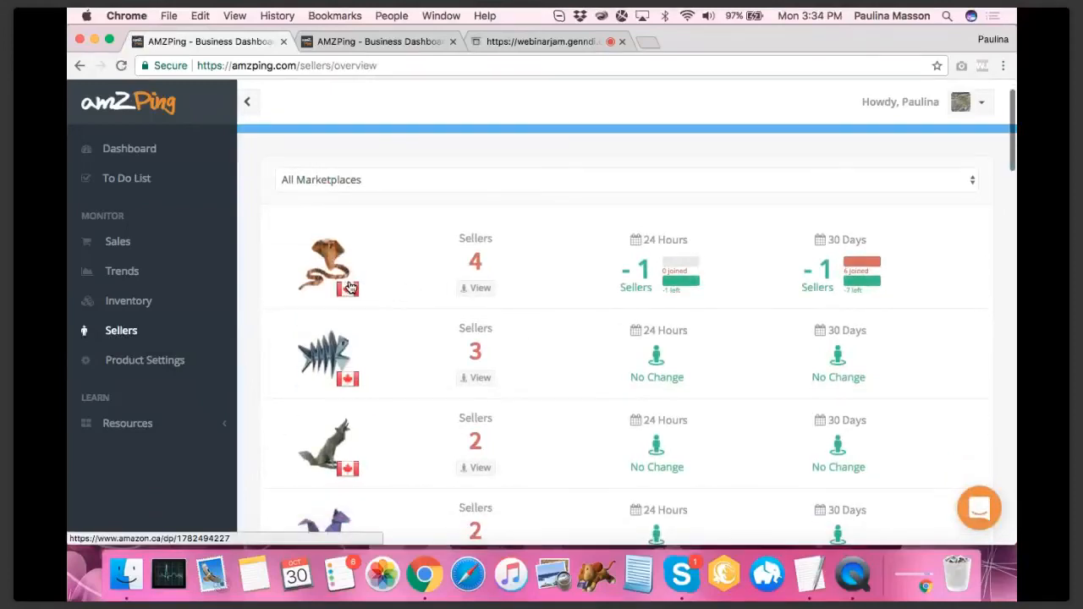
{"action": "left_click_drag", "start_coordinate": [483, 263], "coordinate": [455, 267]}
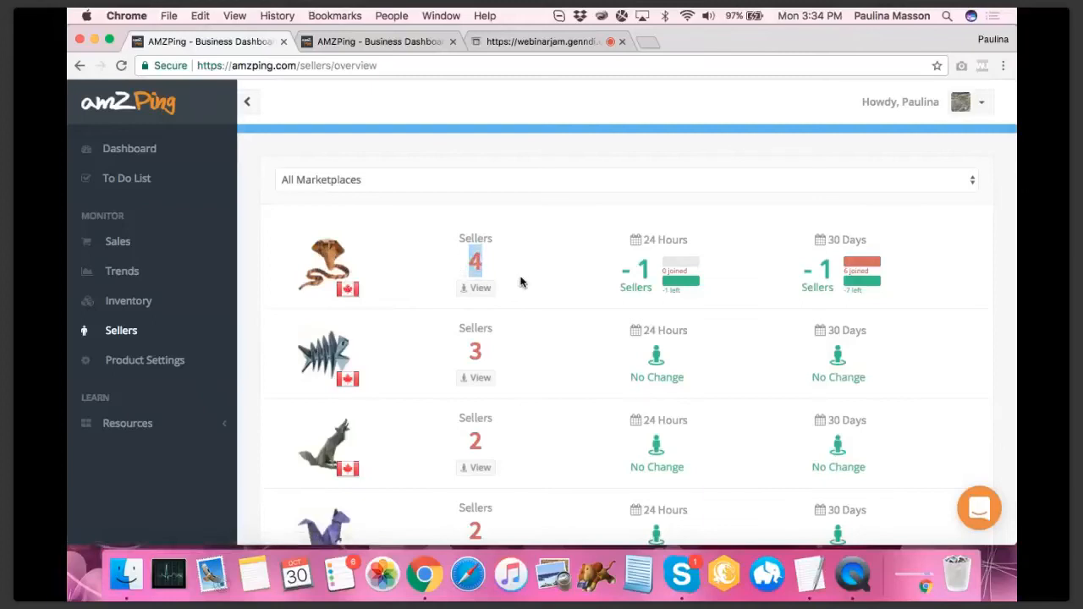
{"action": "scroll", "coordinate": [520, 281], "scroll_direction": "down", "scroll_amount": 15}
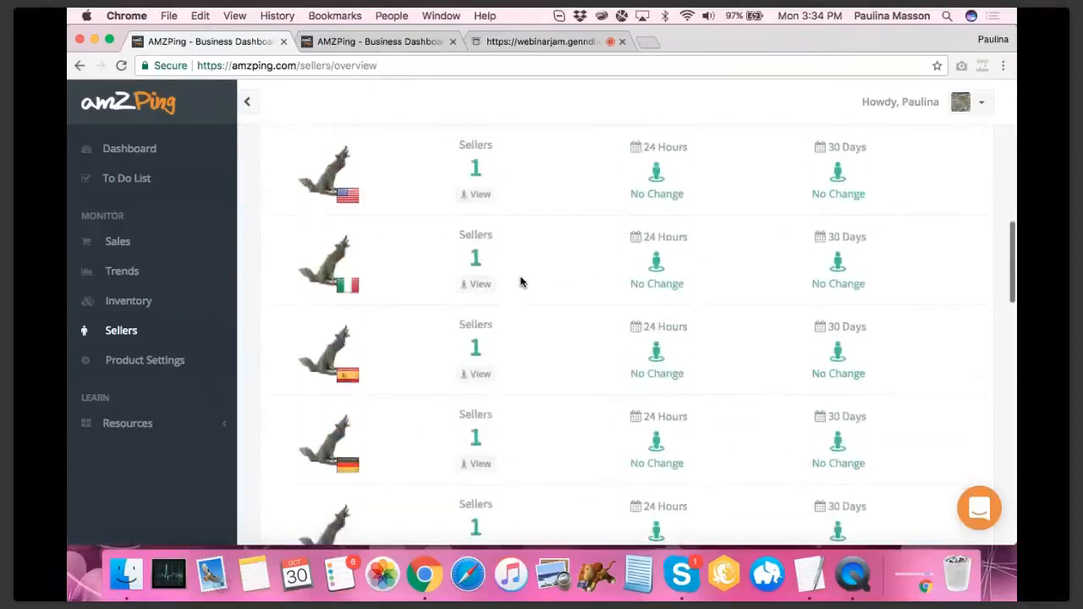
{"action": "scroll", "coordinate": [521, 282], "scroll_direction": "down", "scroll_amount": 15}
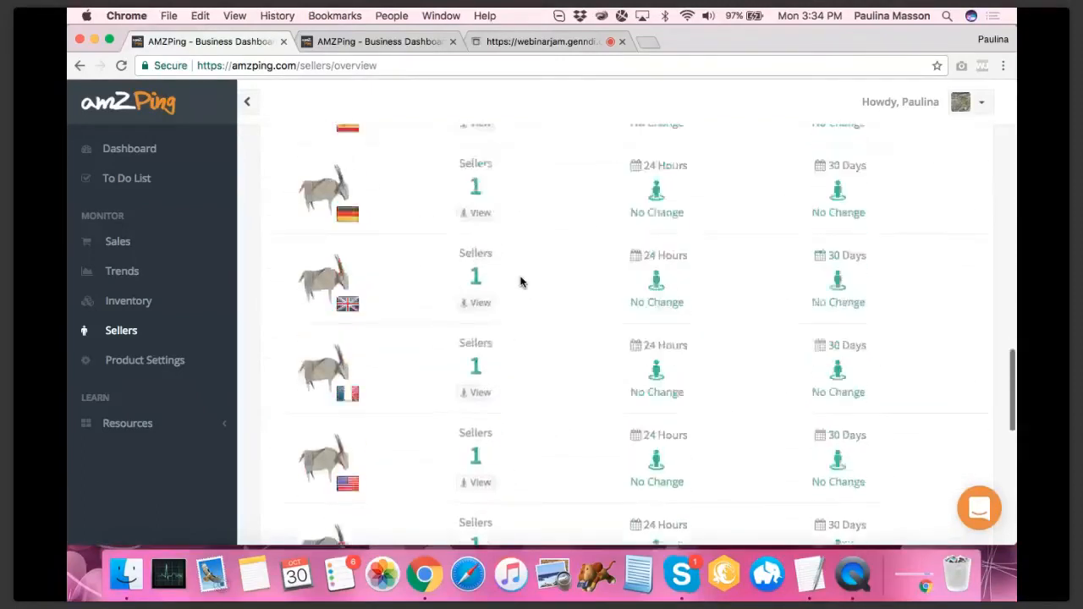
{"action": "scroll", "coordinate": [520, 282], "scroll_direction": "up", "scroll_amount": 20}
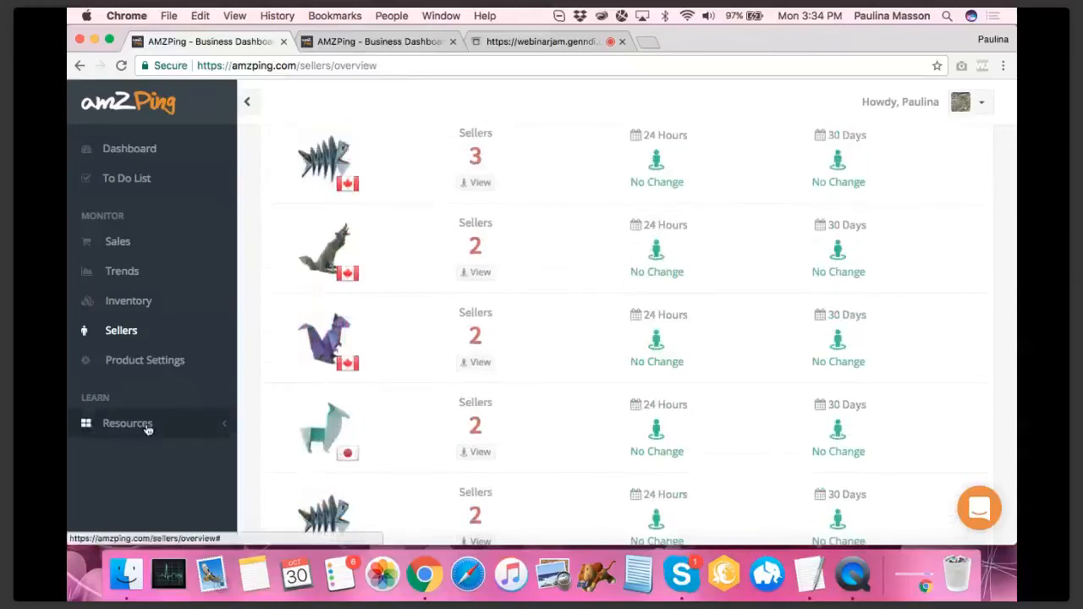
Step: Open the How-To Guides from the resources and browse the list of practical guides and reviews
{"action": "left_click", "coordinate": [173, 419]}
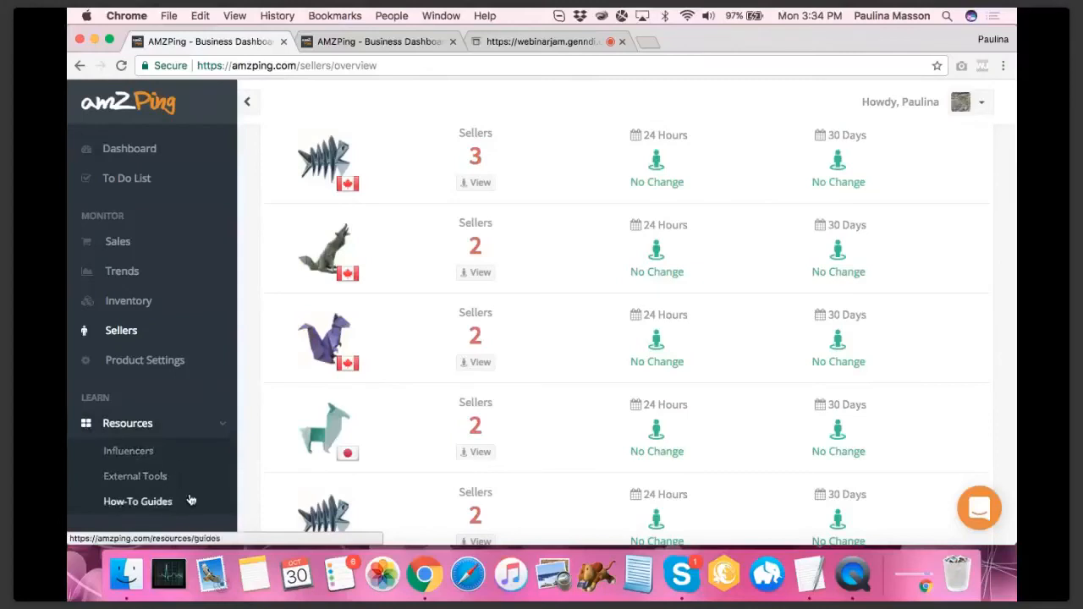
{"action": "left_click", "coordinate": [163, 503]}
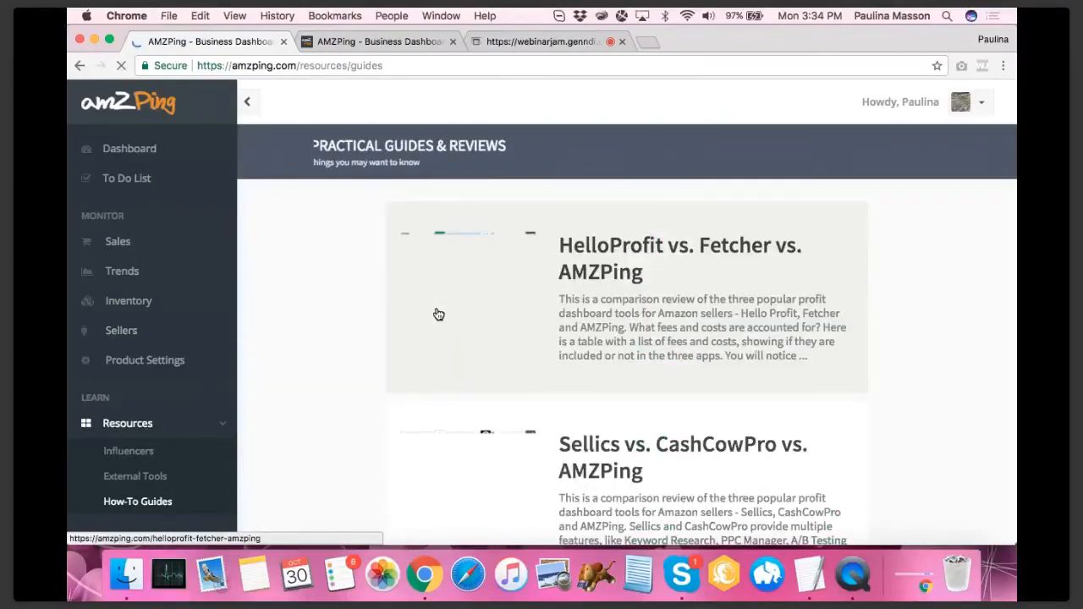
{"action": "scroll", "coordinate": [507, 363], "scroll_direction": "down", "scroll_amount": 10}
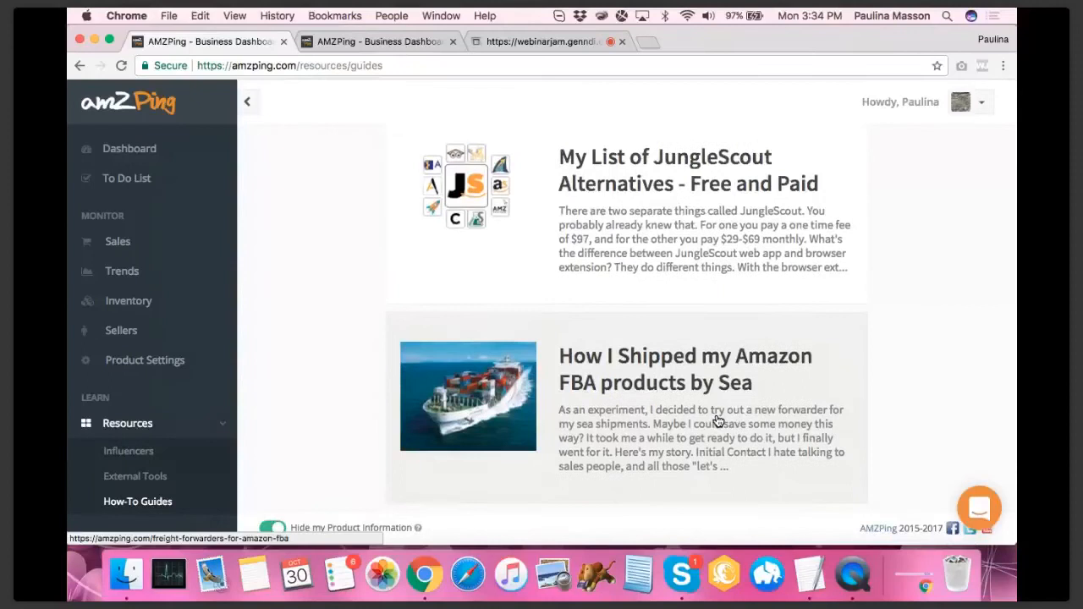
{"action": "scroll", "coordinate": [715, 420], "scroll_direction": "up", "scroll_amount": 5}
{"action": "scroll", "coordinate": [716, 421], "scroll_direction": "up", "scroll_amount": 5}
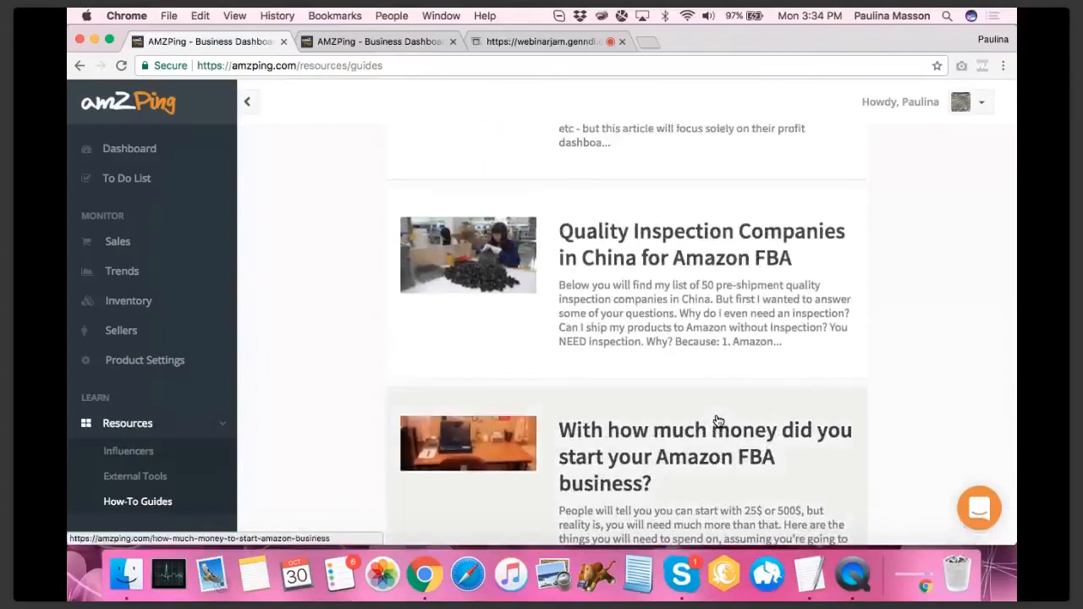
Step: Return to the dashboard, switch to QuickTime Player and play the MWS_auth.mp4 account setup video
{"action": "left_click", "coordinate": [152, 147]}
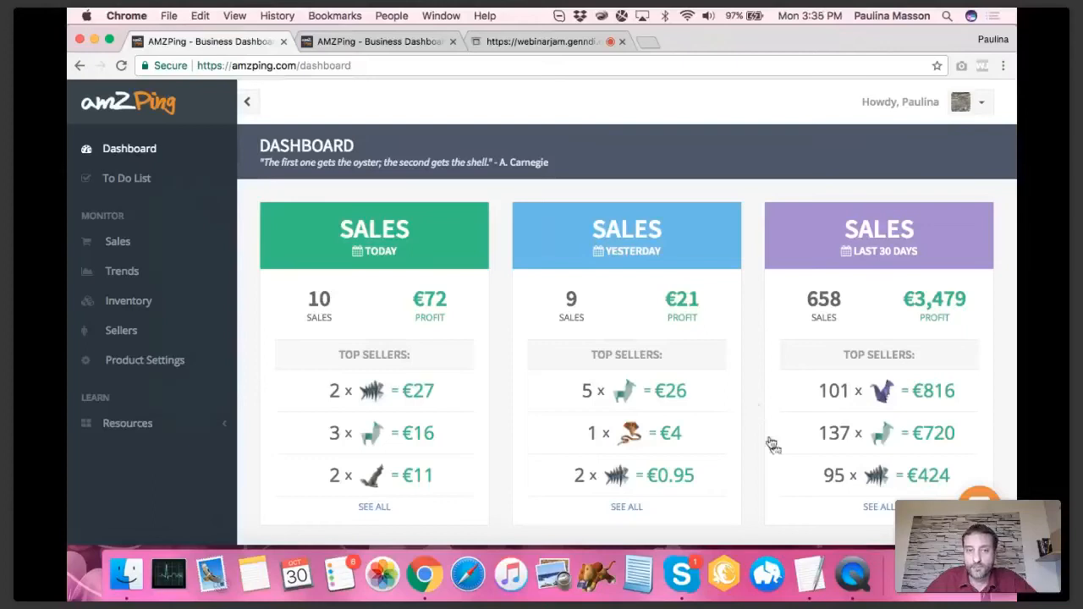
{"action": "left_click", "coordinate": [859, 577]}
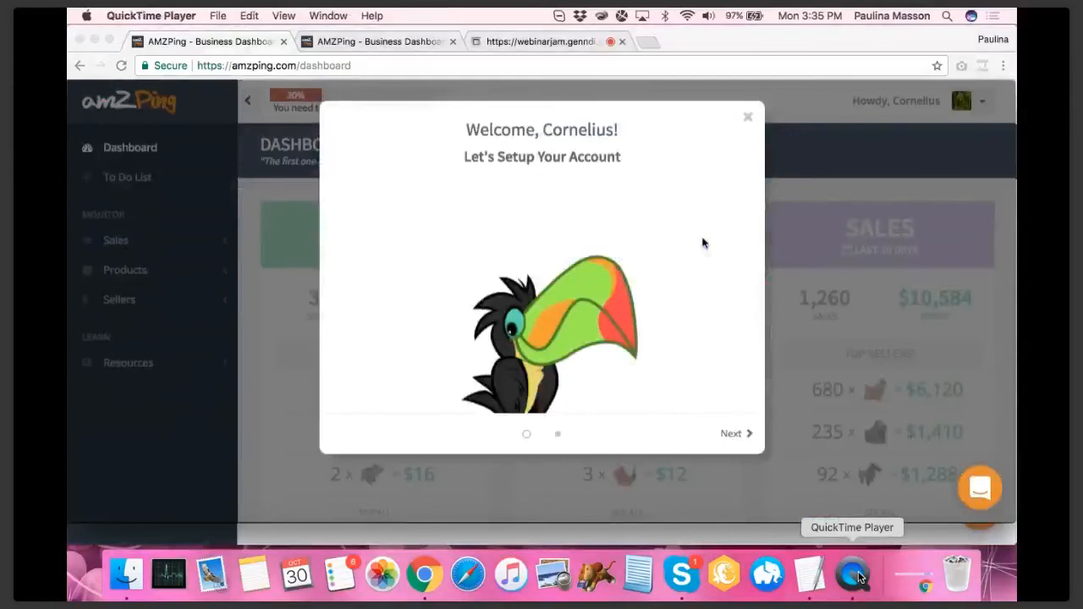
{"action": "mouse_move", "coordinate": [817, 481]}
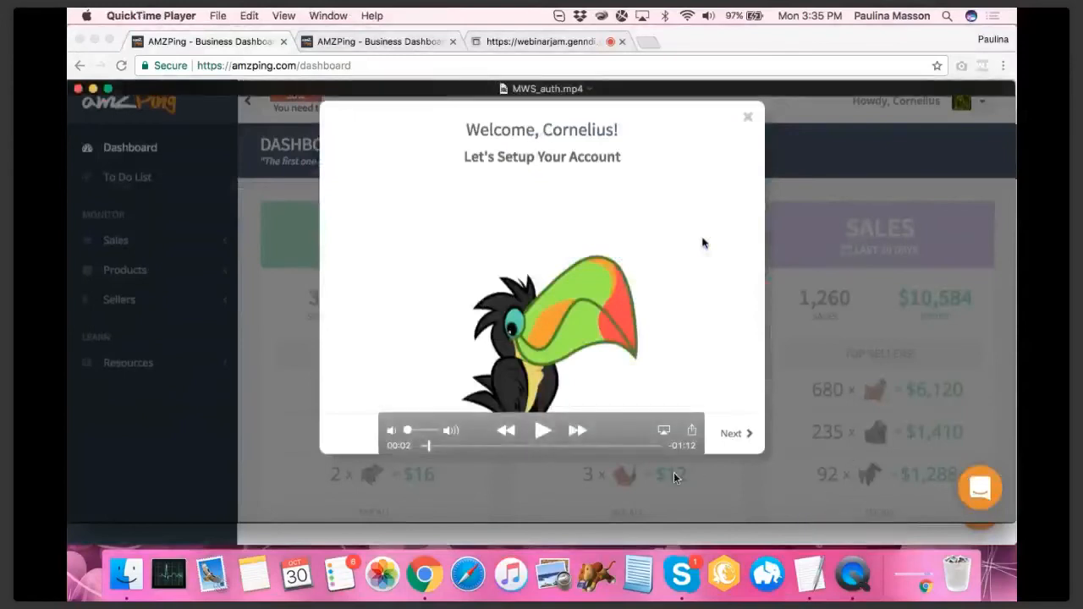
{"action": "key", "text": "space"}
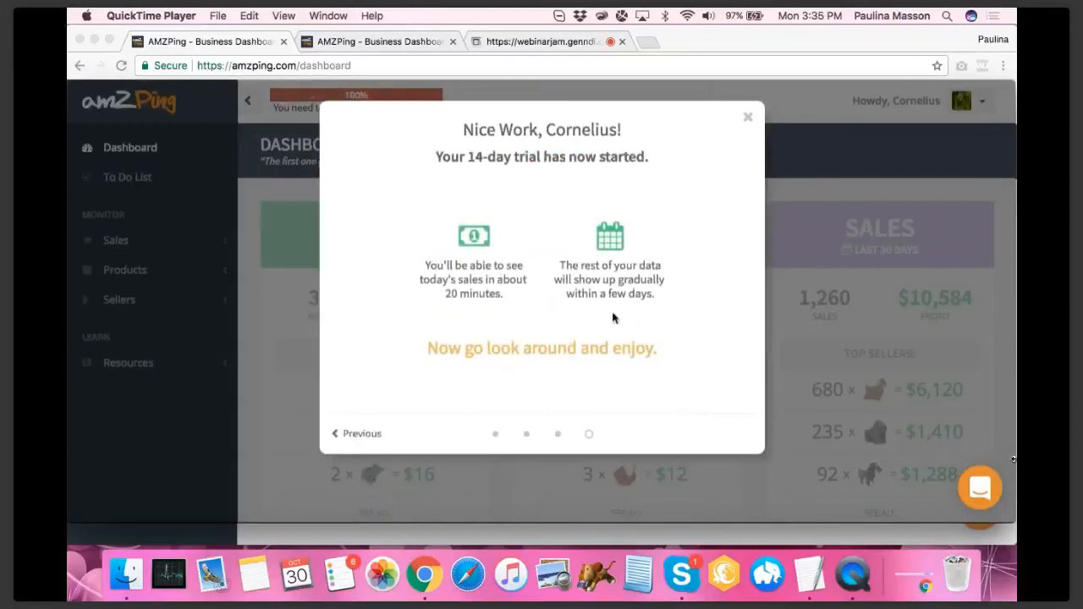
{"action": "key", "text": "space"}
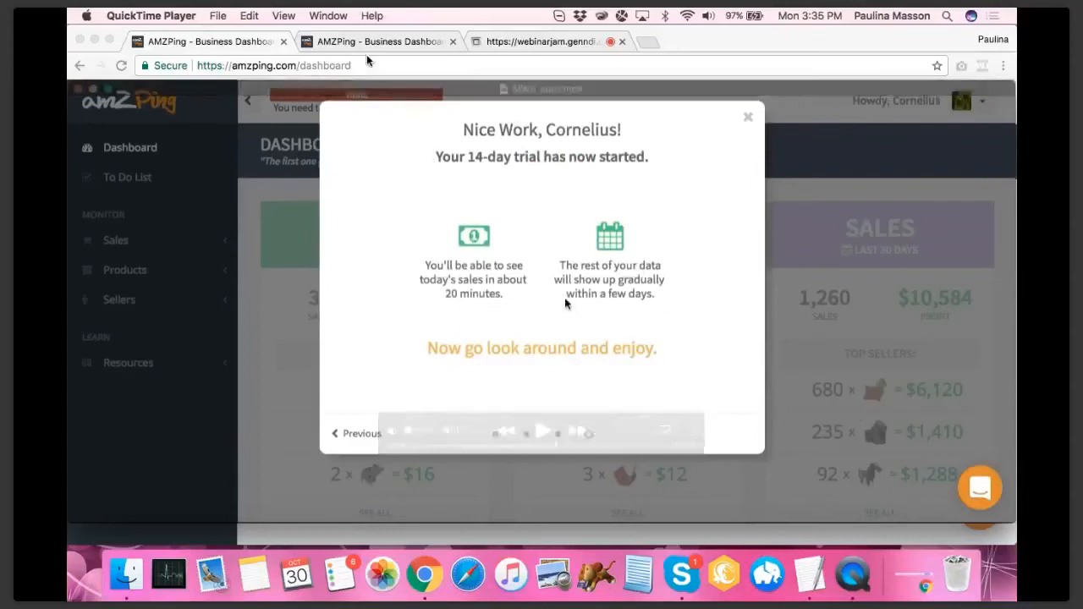
Step: Switch back to Chrome, open the account profile and select India (IN) in the Amazon Marketplace MWS settings to view its connection option
{"action": "key", "text": "super+Tab"}
{"action": "left_click", "coordinate": [964, 102]}
{"action": "left_click", "coordinate": [897, 136]}
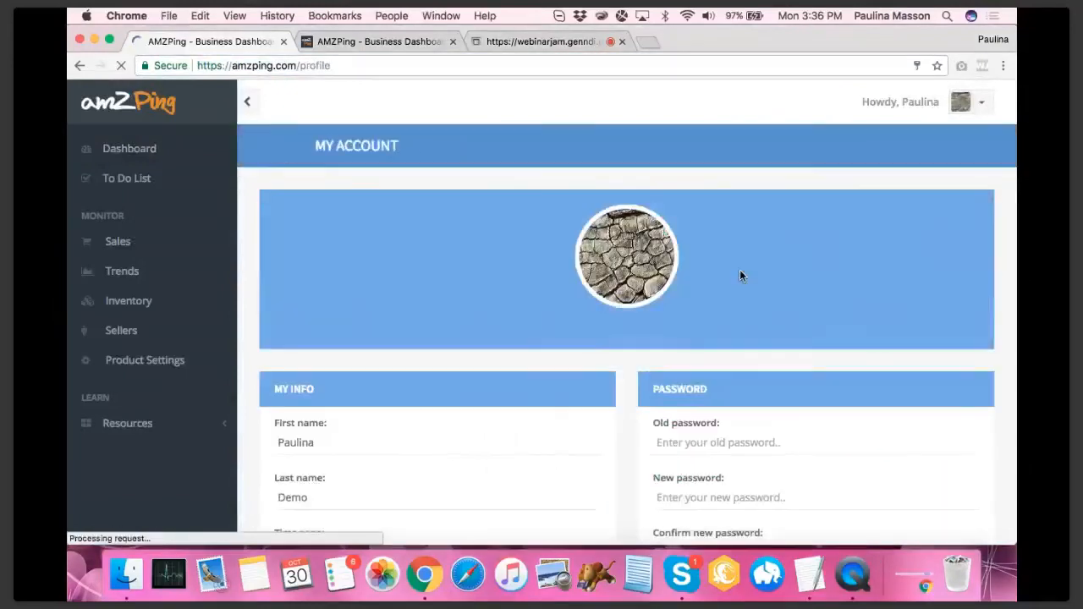
{"action": "scroll", "coordinate": [739, 269], "scroll_direction": "down", "scroll_amount": 10}
{"action": "scroll", "coordinate": [679, 249], "scroll_direction": "down", "scroll_amount": 4}
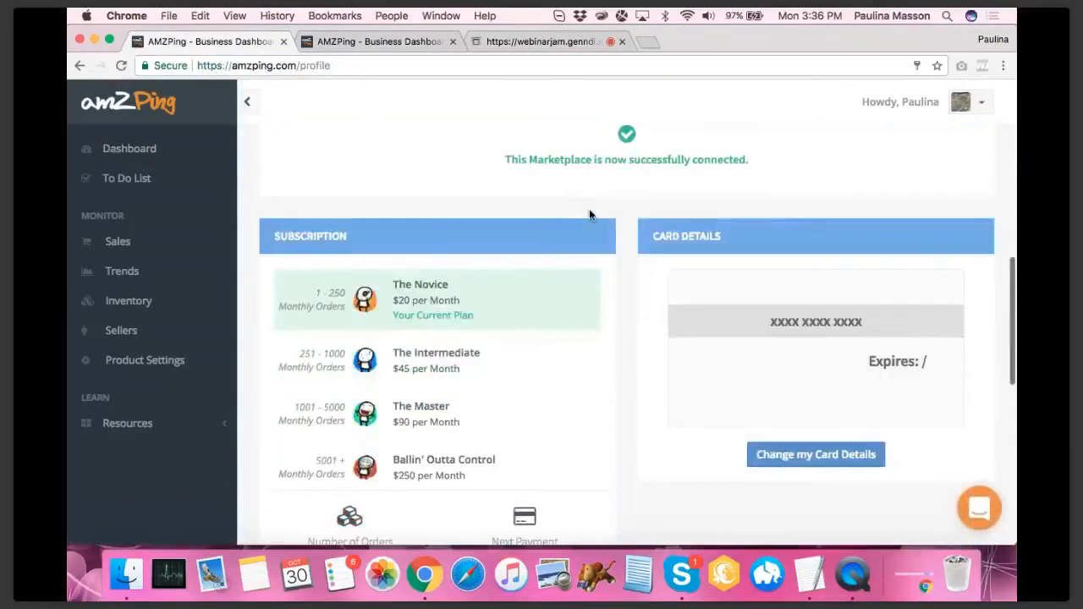
{"action": "scroll", "coordinate": [566, 214], "scroll_direction": "up", "scroll_amount": 2}
{"action": "left_click", "coordinate": [550, 199]}
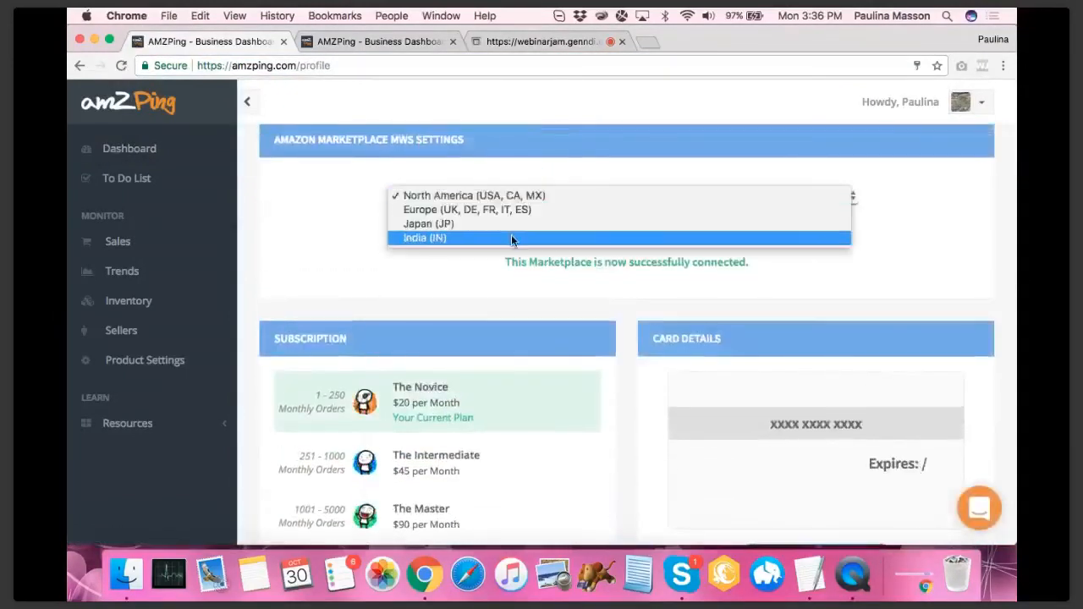
{"action": "key", "text": "Escape"}
{"action": "key", "text": "i"}
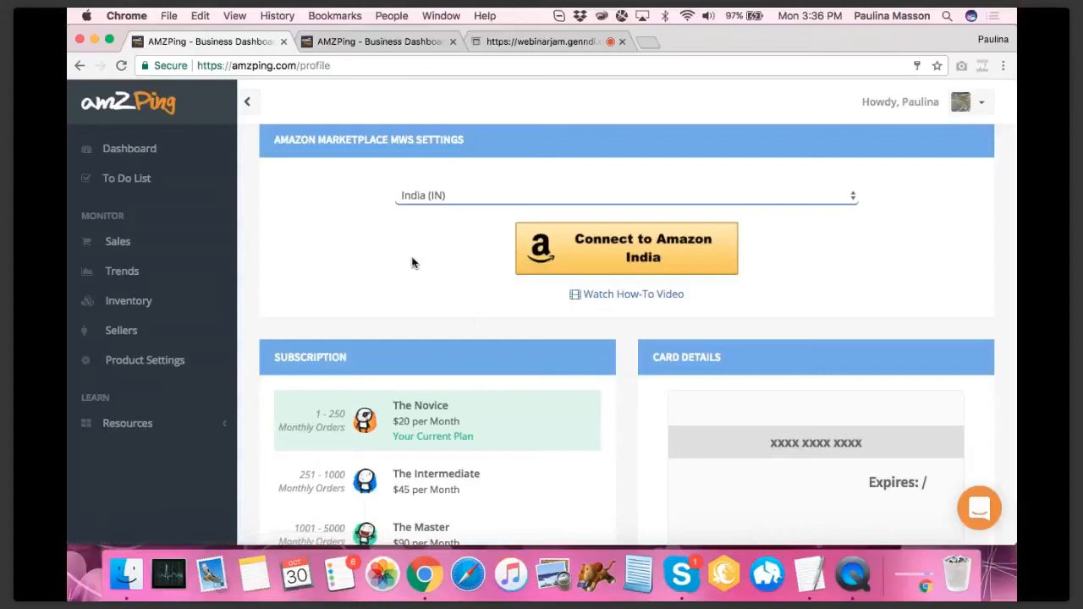
Step: Go back to the dashboard and check the monthly pricing plans on the AMZPing homepage
{"action": "scroll", "coordinate": [411, 261], "scroll_direction": "up", "scroll_amount": 10}
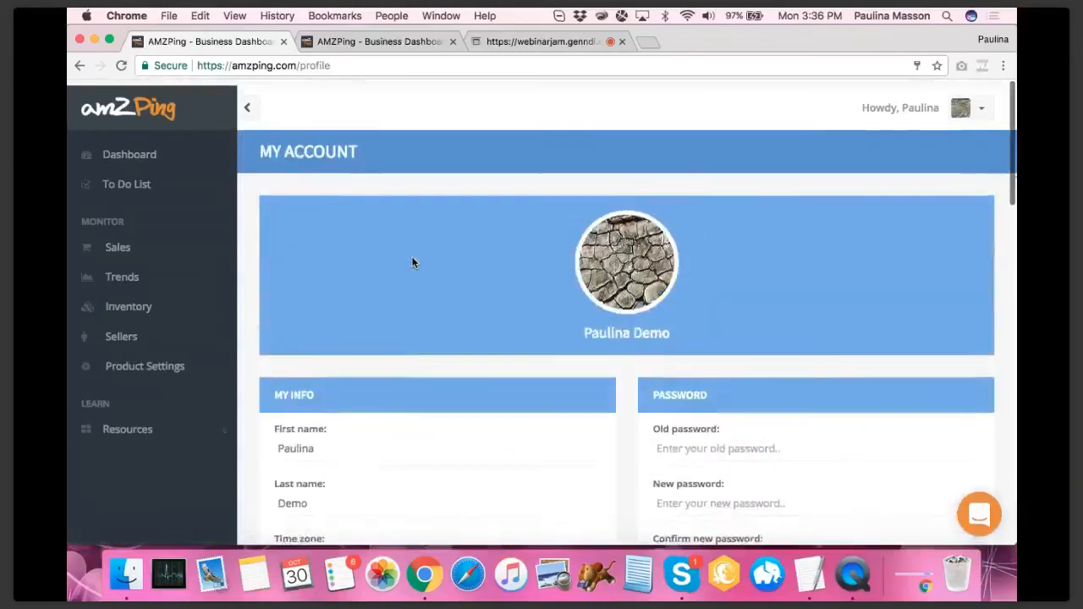
{"action": "left_click", "coordinate": [155, 152]}
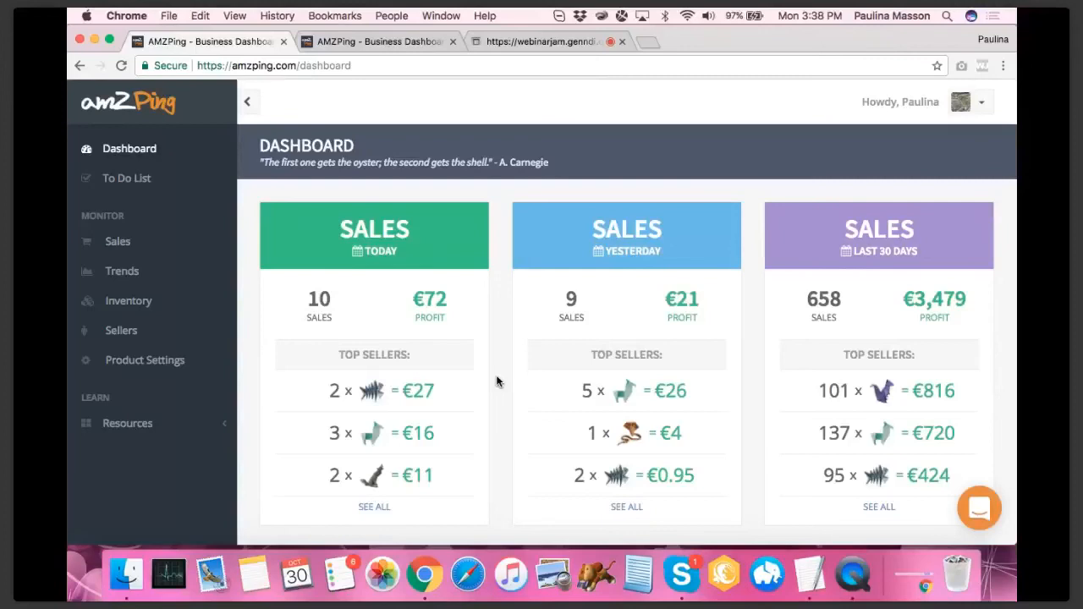
{"action": "left_click", "coordinate": [369, 48]}
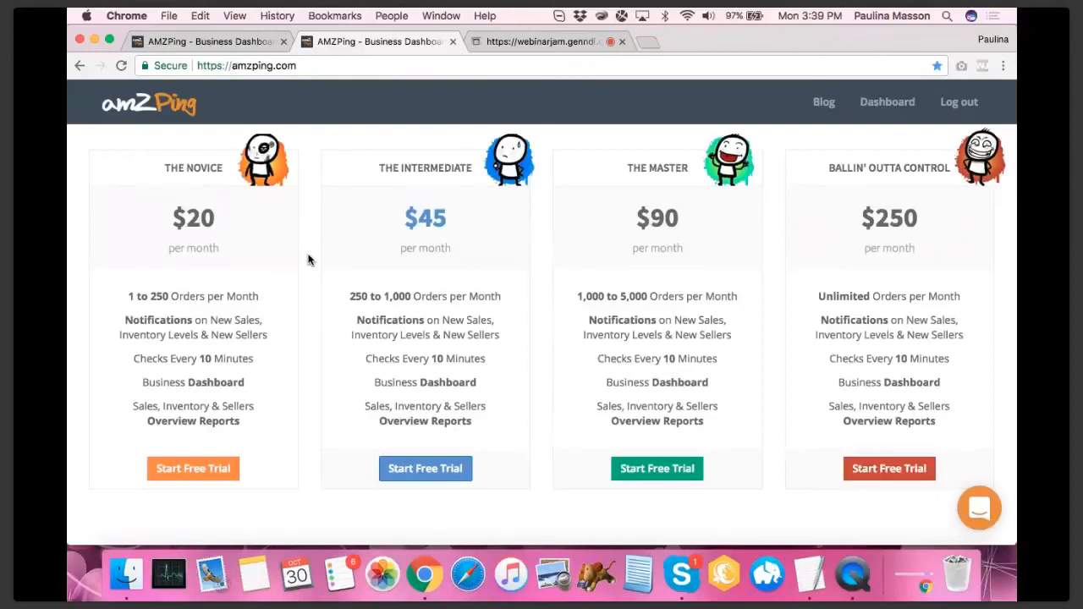
Step: Open yesterday's sales overview from the dashboard and examine the total profit details, highlighting the Estimated Storage Fees among the Amazon fees
{"action": "left_click", "coordinate": [231, 40]}
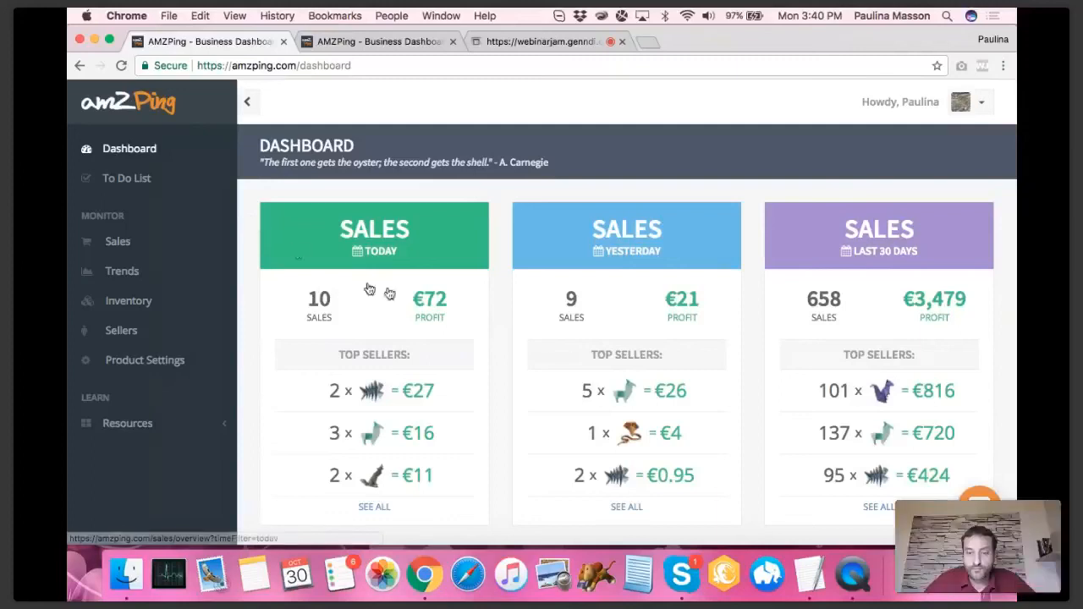
{"action": "left_click", "coordinate": [582, 354]}
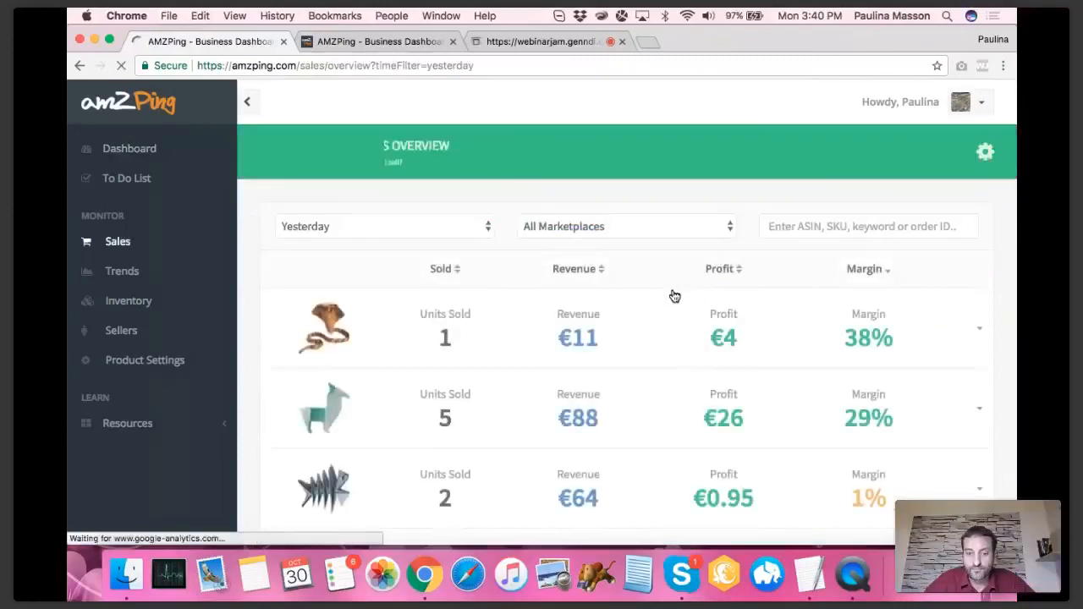
{"action": "scroll", "coordinate": [675, 320], "scroll_direction": "down", "scroll_amount": 10}
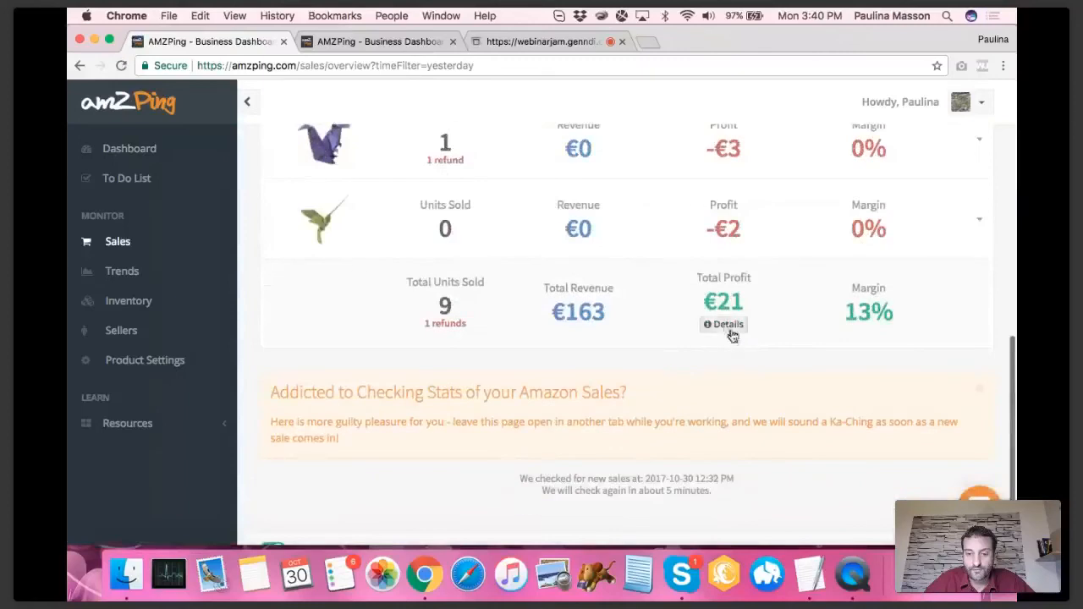
{"action": "scroll", "coordinate": [619, 333], "scroll_direction": "down", "scroll_amount": 1}
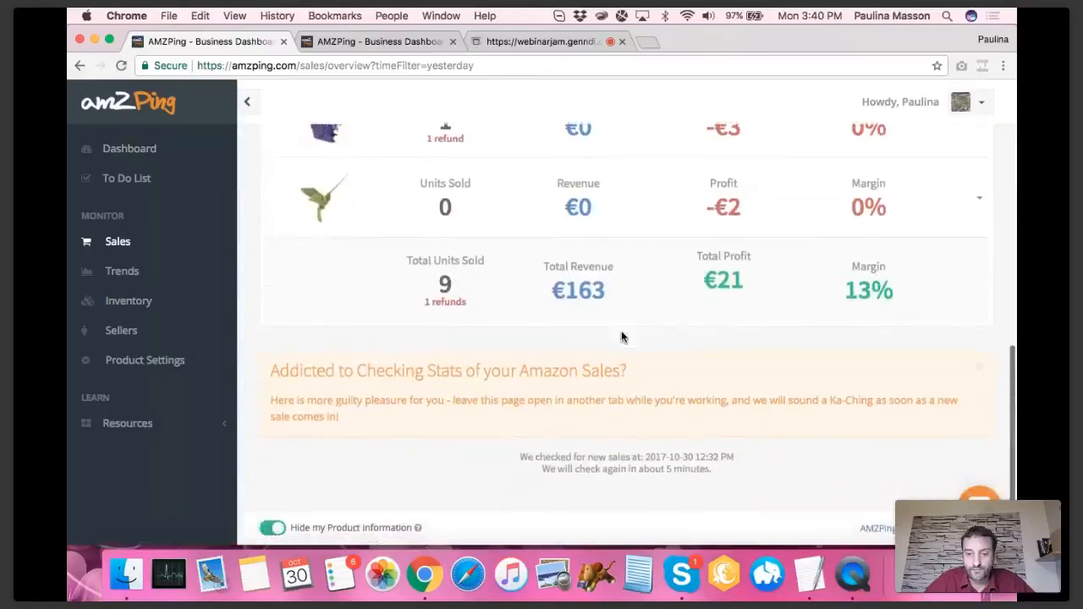
{"action": "scroll", "coordinate": [622, 336], "scroll_direction": "down", "scroll_amount": 3}
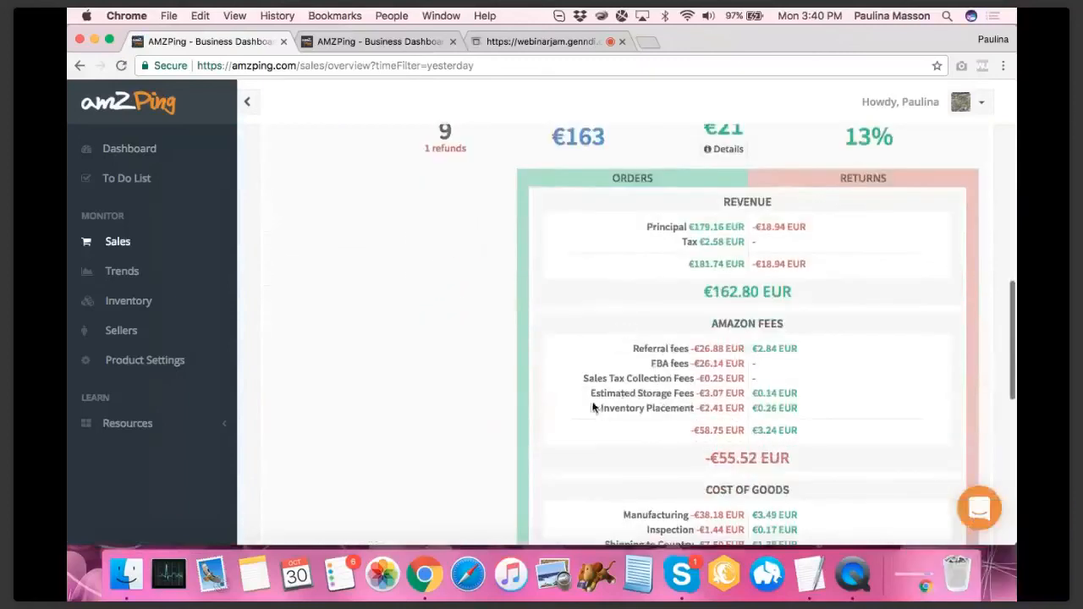
{"action": "left_click_drag", "start_coordinate": [592, 393], "coordinate": [707, 393]}
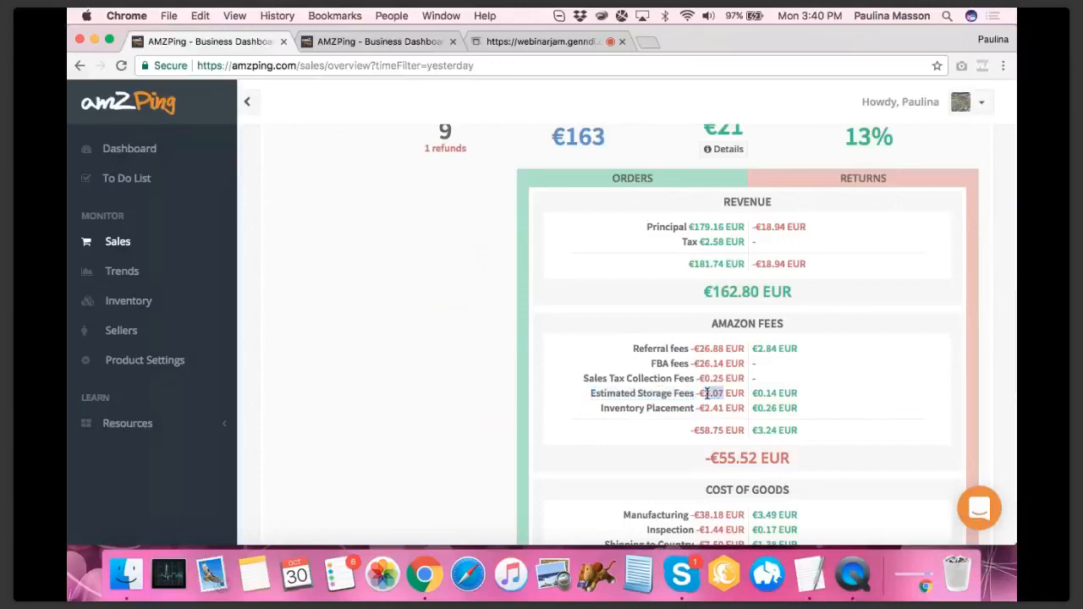